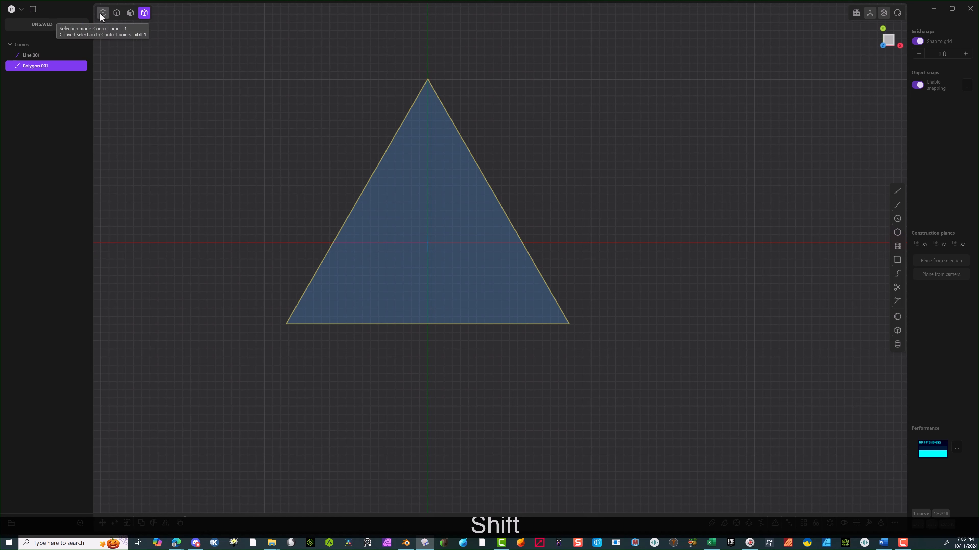
# Turn off grid snapping and fillet all three corners of the triangle curve into large rounded corners.
pyautogui.click(103, 13)
pyautogui.moveTo(285, 49); pyautogui.dragTo(671, 422)
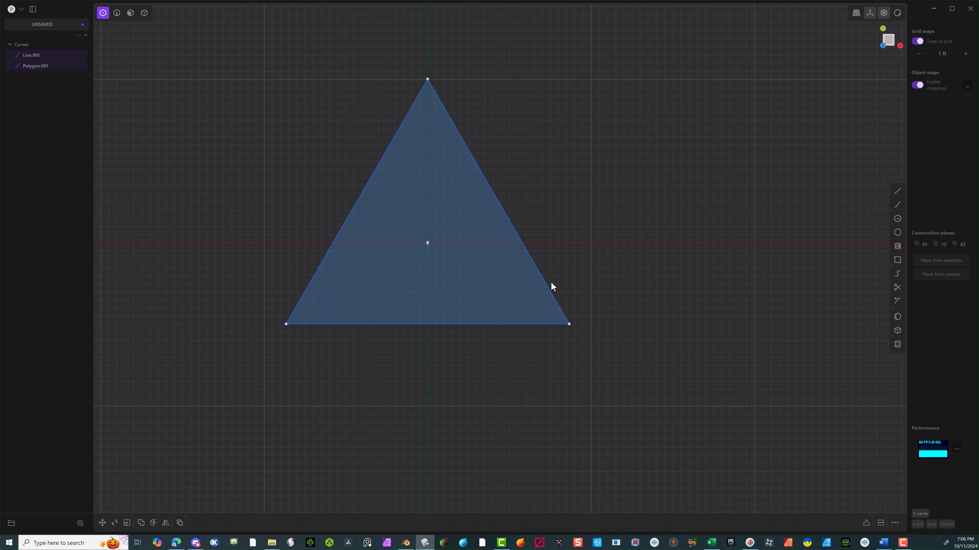
pyautogui.press('b')
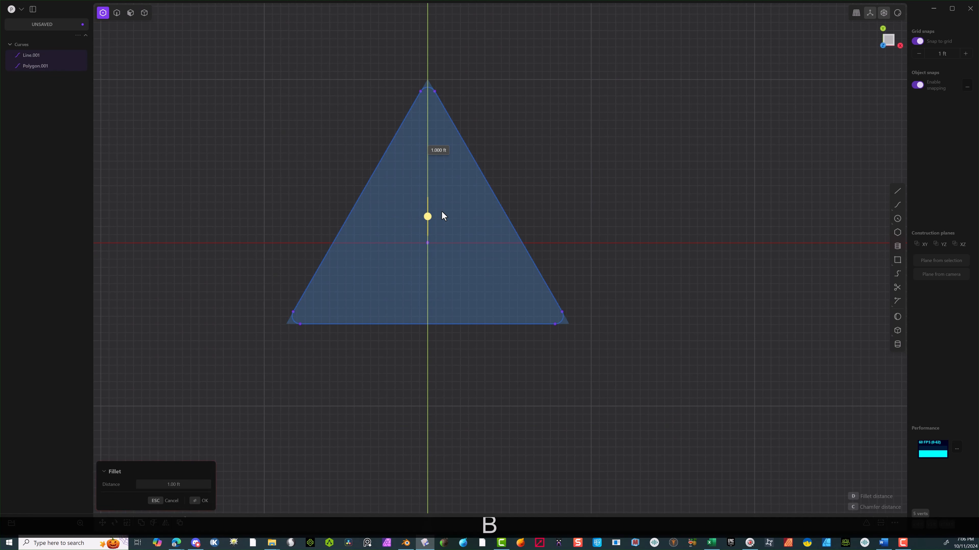
pyautogui.moveTo(443, 215); pyautogui.dragTo(456, 201)
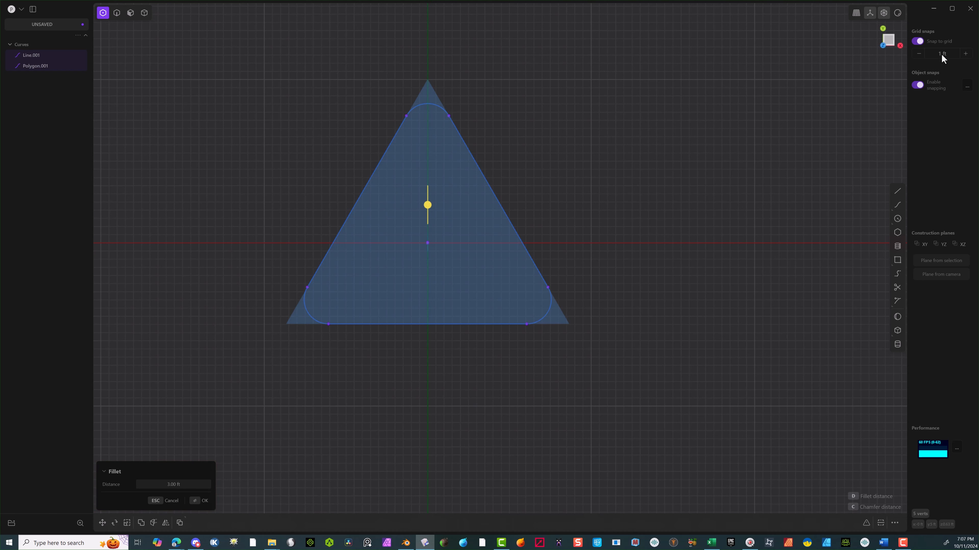
pyautogui.click(918, 40)
pyautogui.moveTo(429, 203); pyautogui.dragTo(447, 195)
pyautogui.click(200, 501)
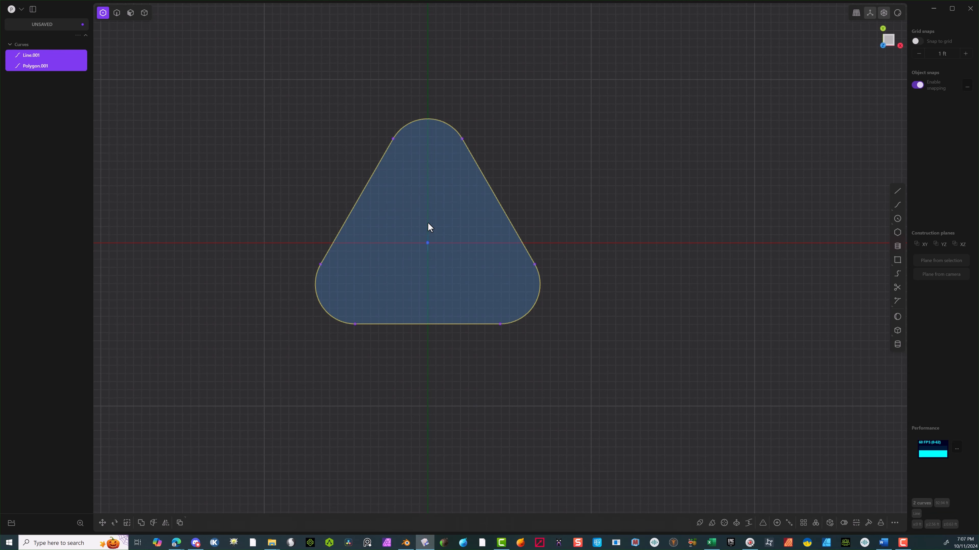
# Delete the straight vertical line standing at the centre of the rounded triangle.
pyautogui.moveTo(428, 224); pyautogui.dragTo(441, 173, button='middle')
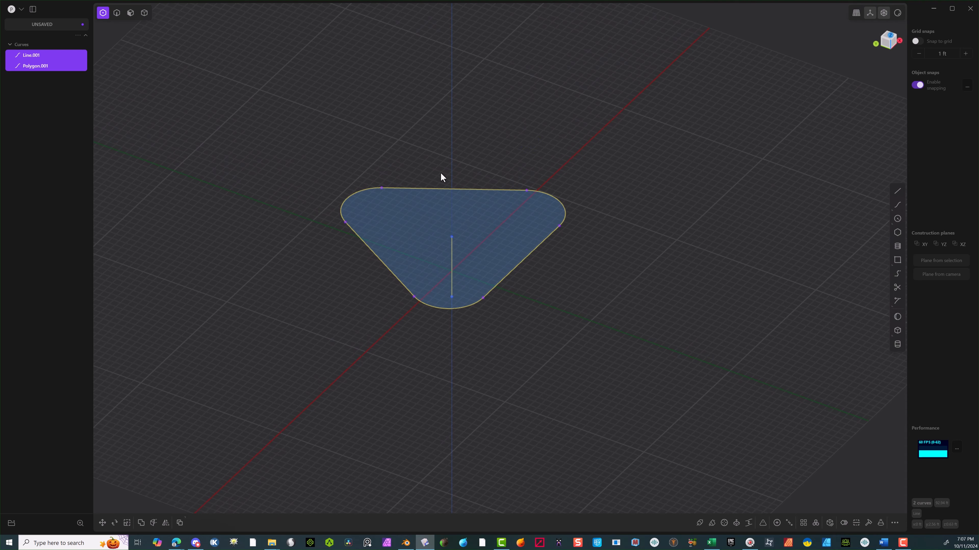
pyautogui.hotkey('ctrl', '3')
pyautogui.click(332, 373)
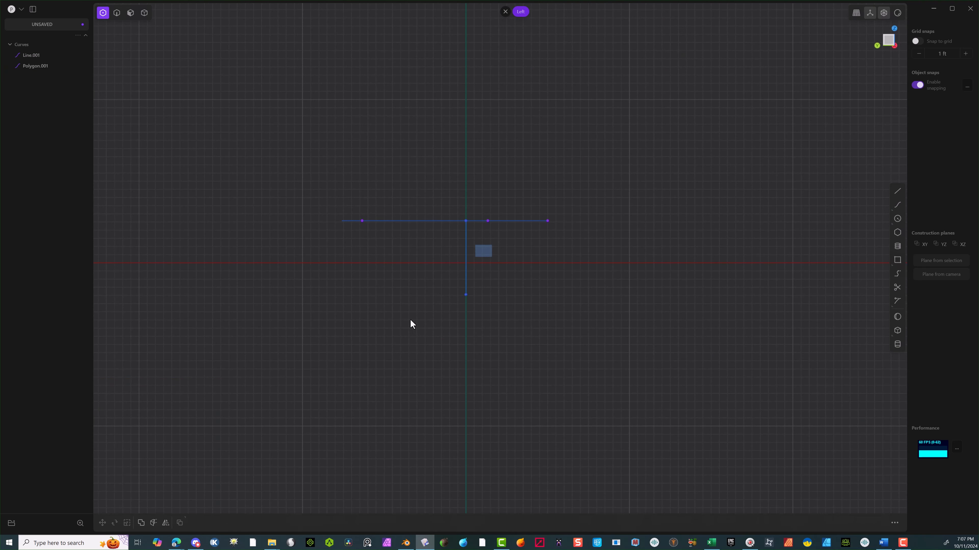
pyautogui.moveTo(492, 245); pyautogui.dragTo(410, 320)
pyautogui.click(117, 13)
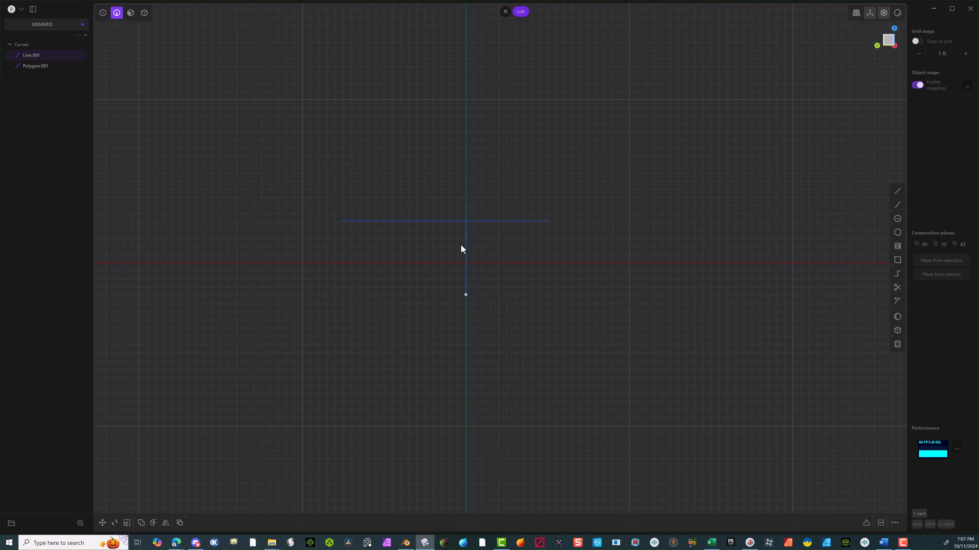
pyautogui.press('Delete')
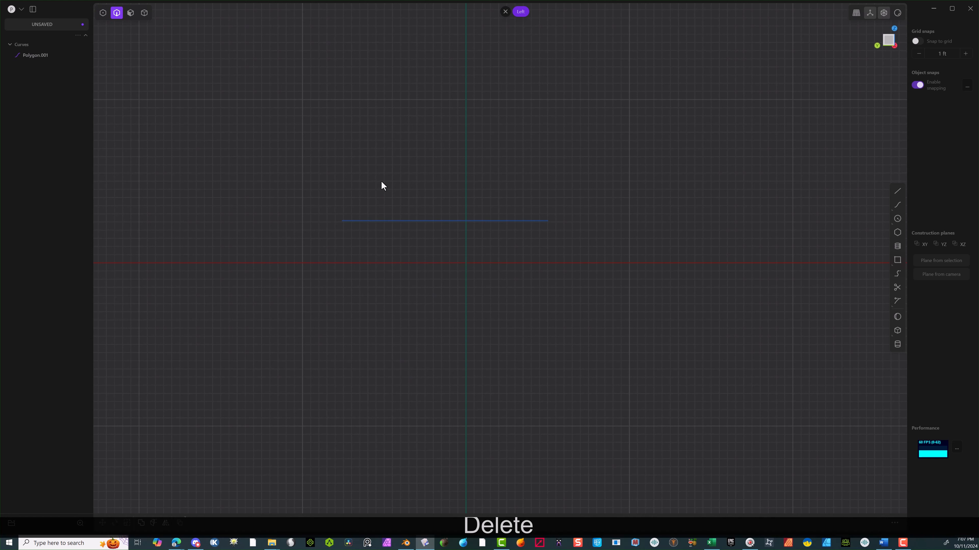
# Extrude the rounded triangle's outline about 5.27 ft downward to form an open wall sheet.
pyautogui.moveTo(336, 138); pyautogui.dragTo(372, 203, button='middle')
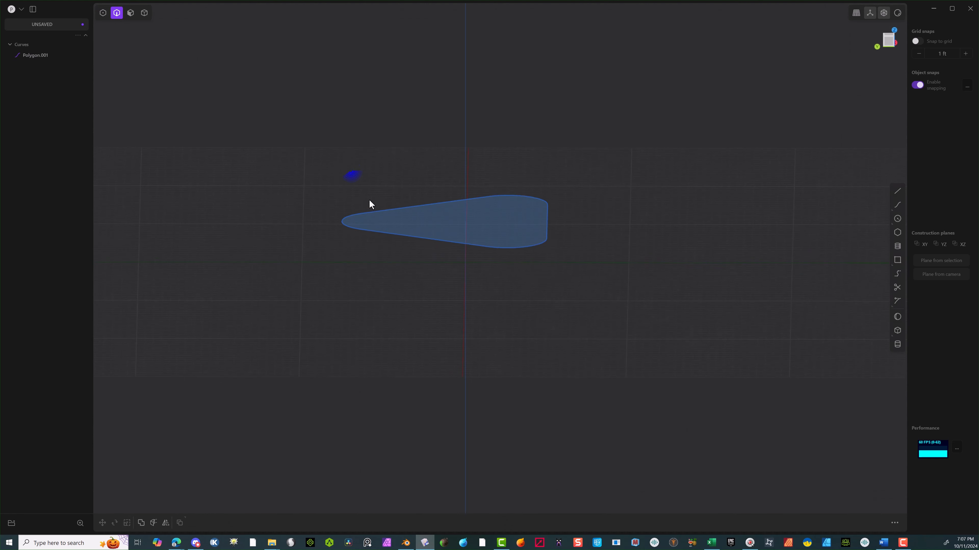
pyautogui.click(373, 234)
pyautogui.click(887, 40)
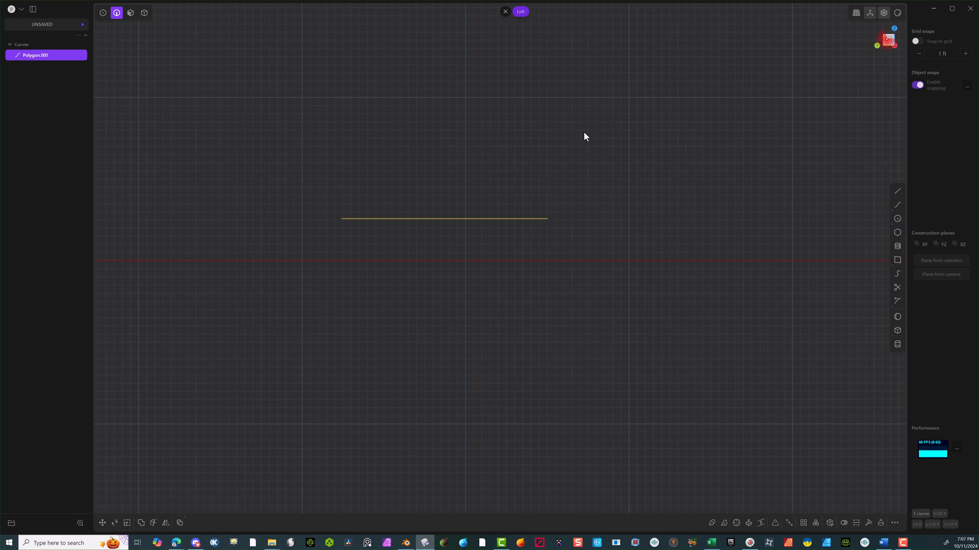
pyautogui.press('e')
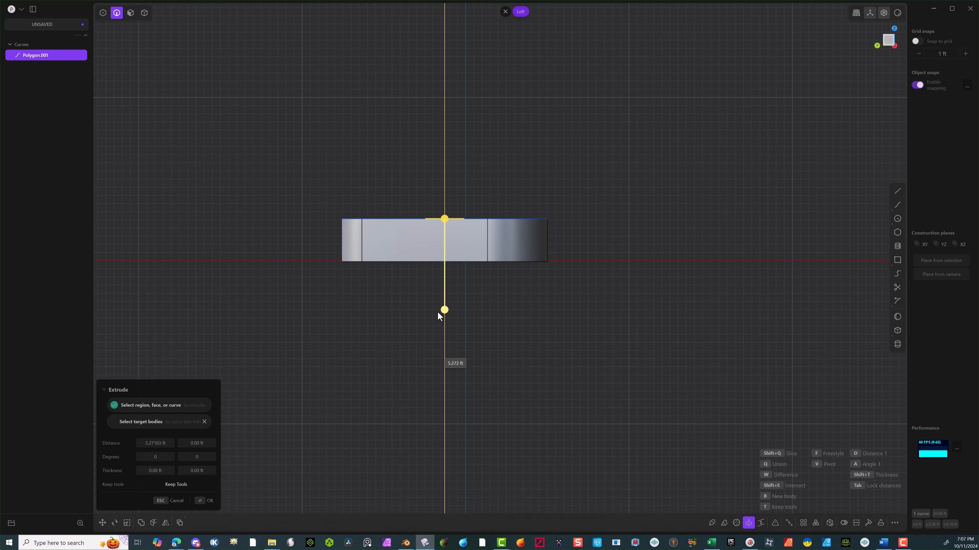
pyautogui.click(444, 309)
pyautogui.click(210, 500)
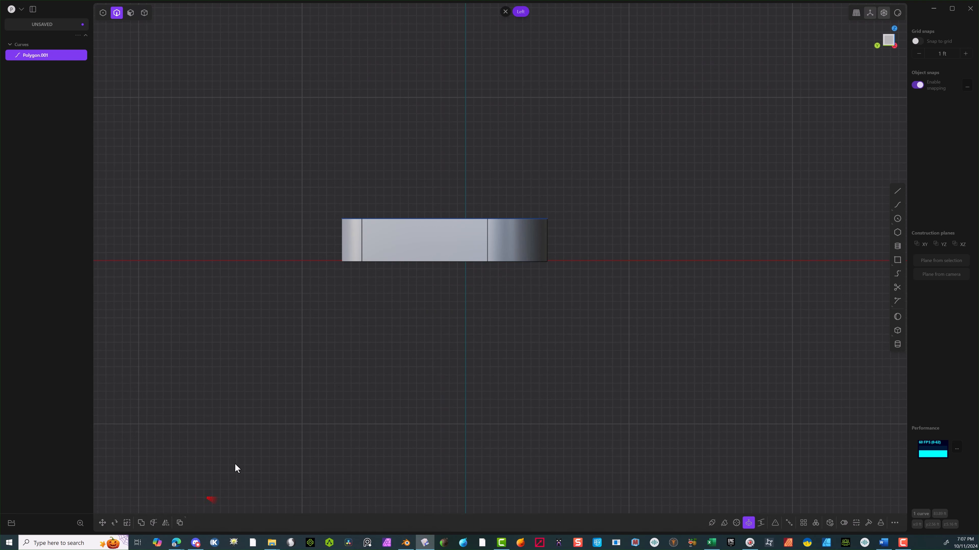
# Delete the original rounded triangle curve on the rim of the extruded wall.
pyautogui.moveTo(235, 464); pyautogui.dragTo(271, 157, button='middle')
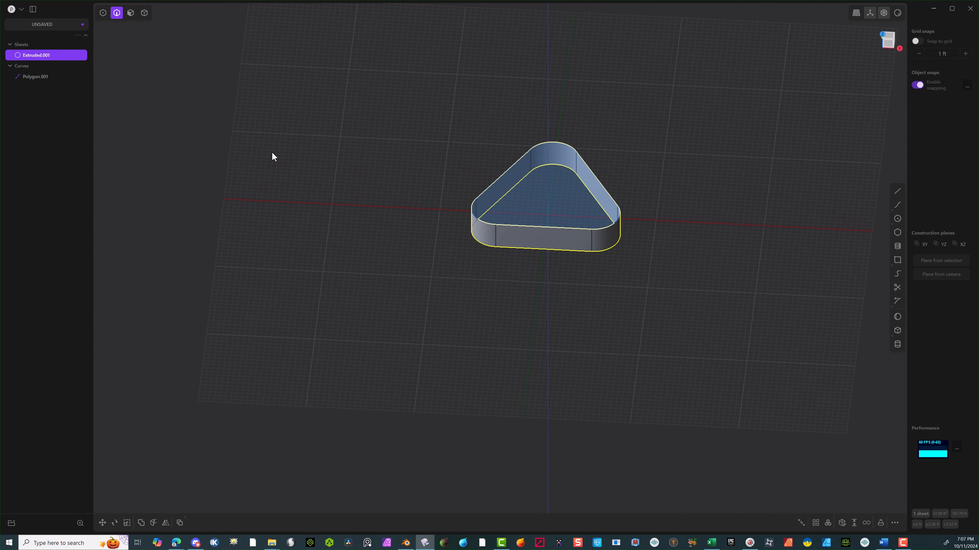
pyautogui.click(271, 154)
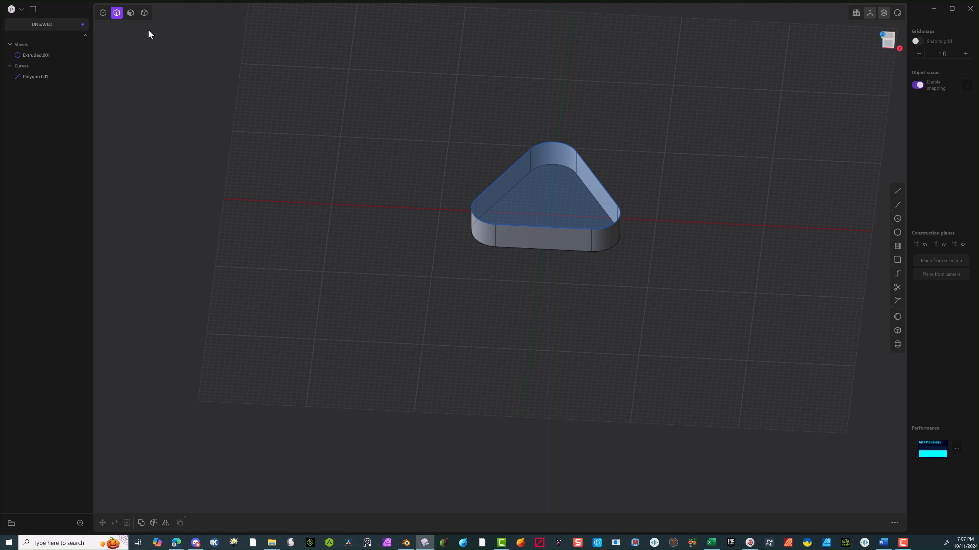
pyautogui.click(487, 223)
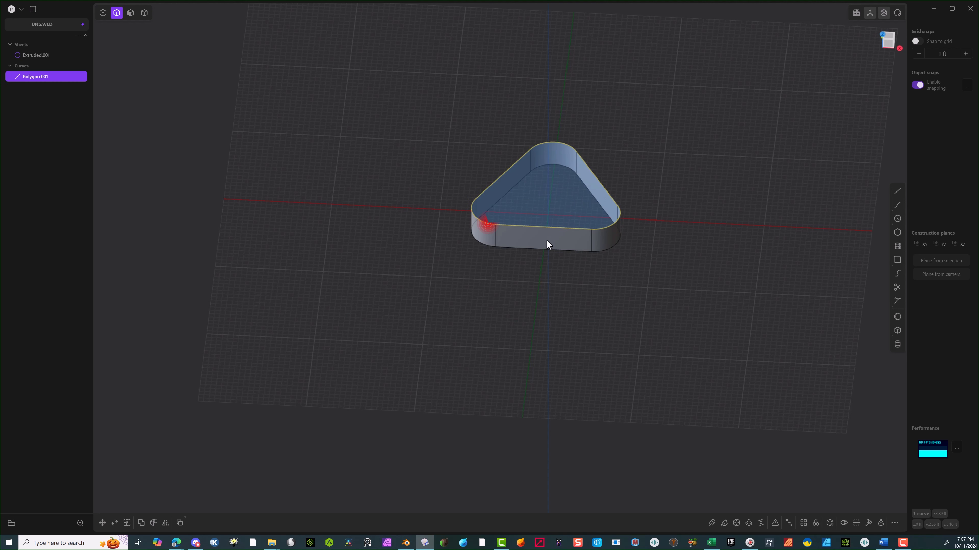
pyautogui.press('Delete')
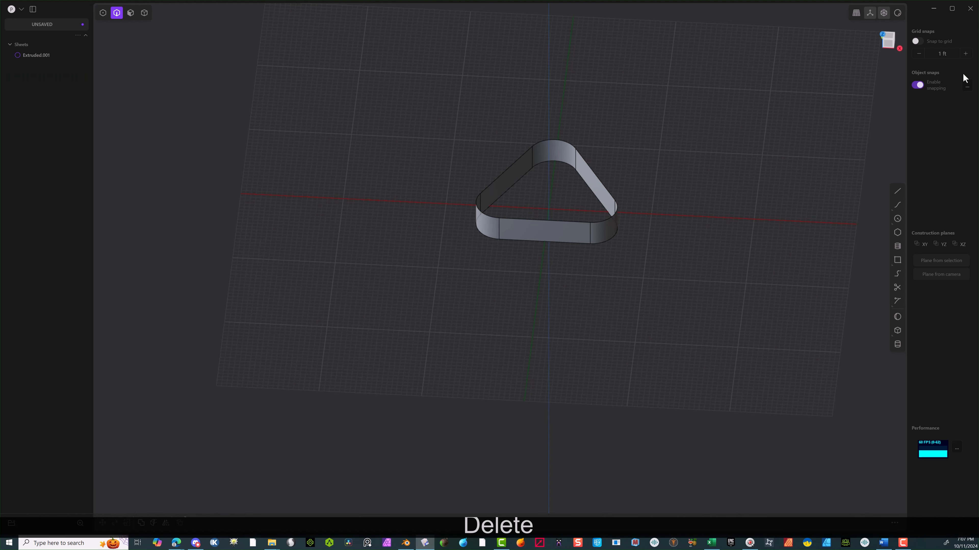
# Delete the three flat side faces of the triangular wall, keeping only the three curved corner faces.
pyautogui.click(887, 37)
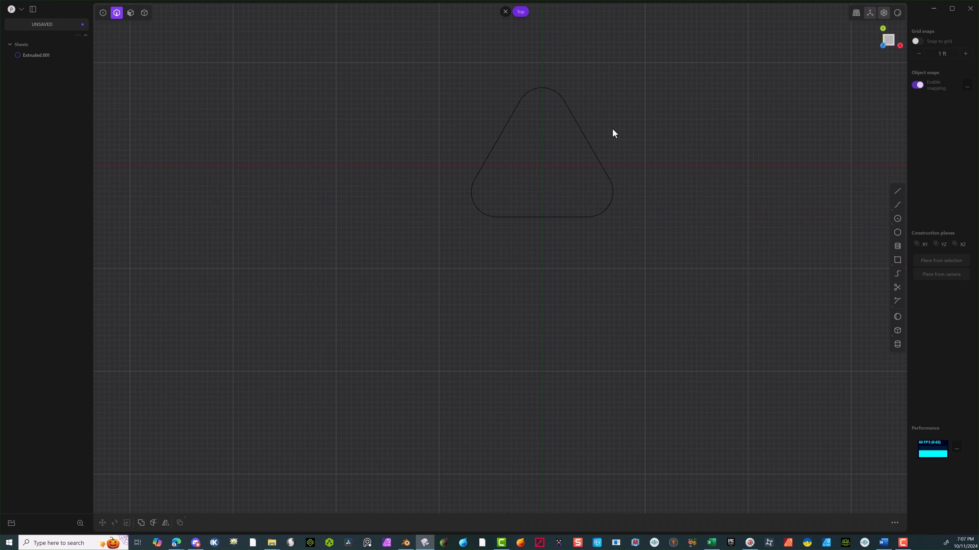
pyautogui.moveTo(614, 133); pyautogui.dragTo(525, 140, button='middle')
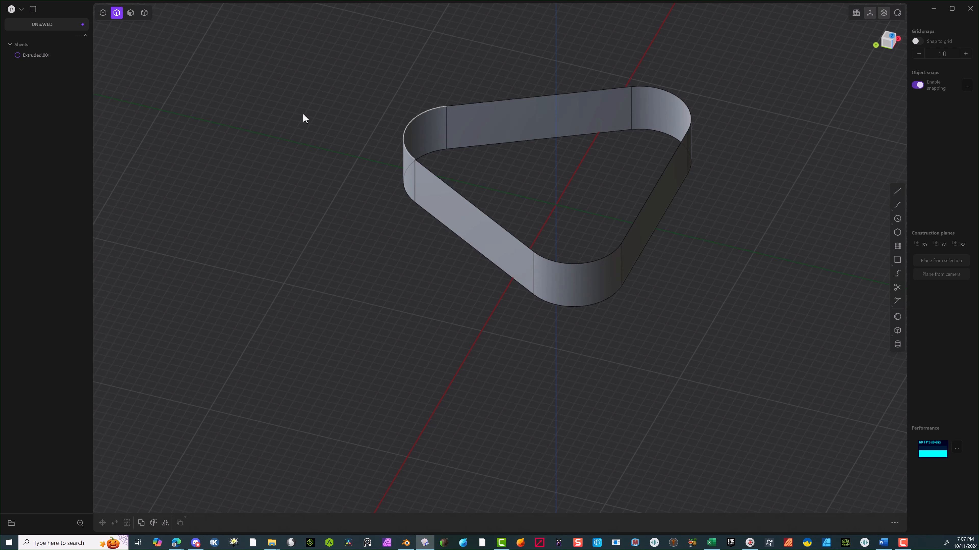
pyautogui.click(130, 13)
pyautogui.click(456, 206)
pyautogui.press('o')
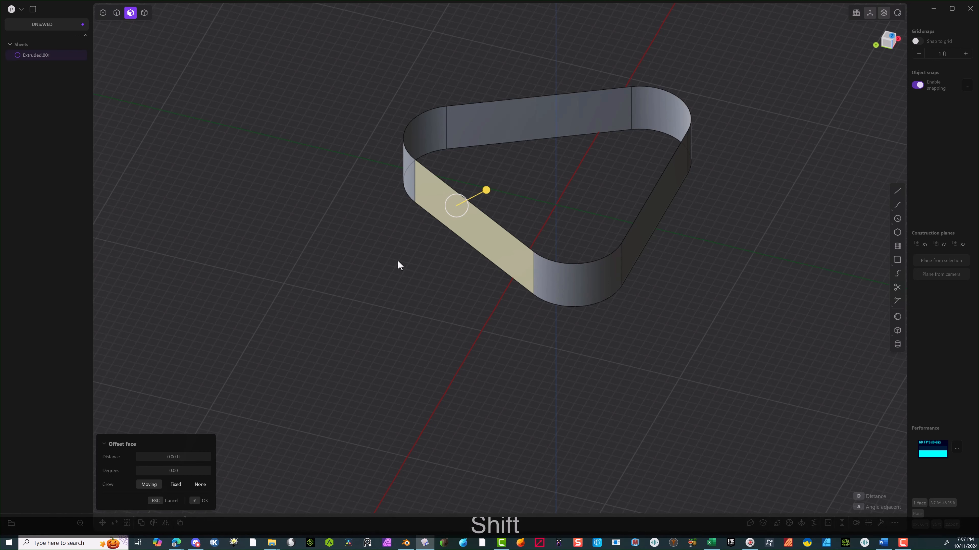
pyautogui.hotkey('shift', 'x')
pyautogui.click(612, 117)
pyautogui.hotkey('shift', 'x')
pyautogui.click(668, 212)
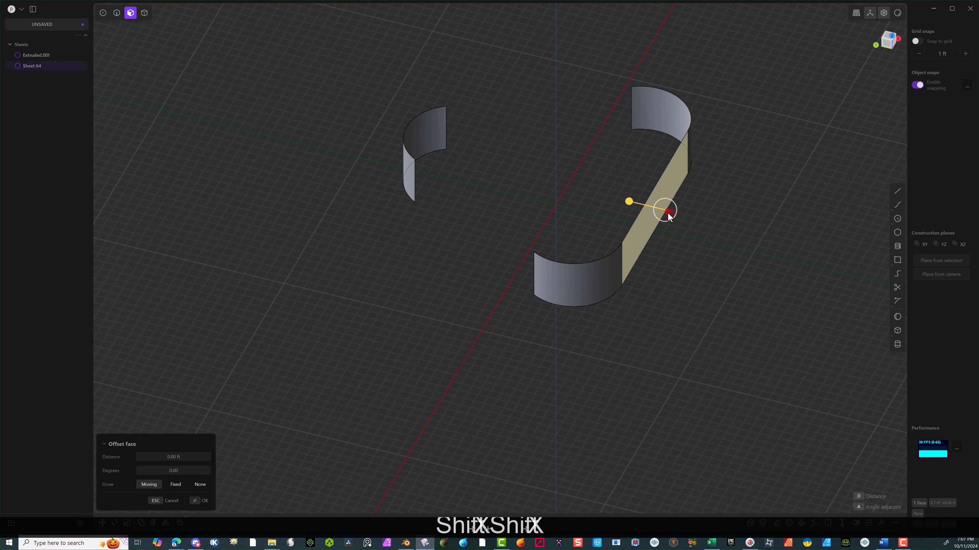
pyautogui.hotkey('shift', 'x')
pyautogui.scroll(-3, 186, 372)
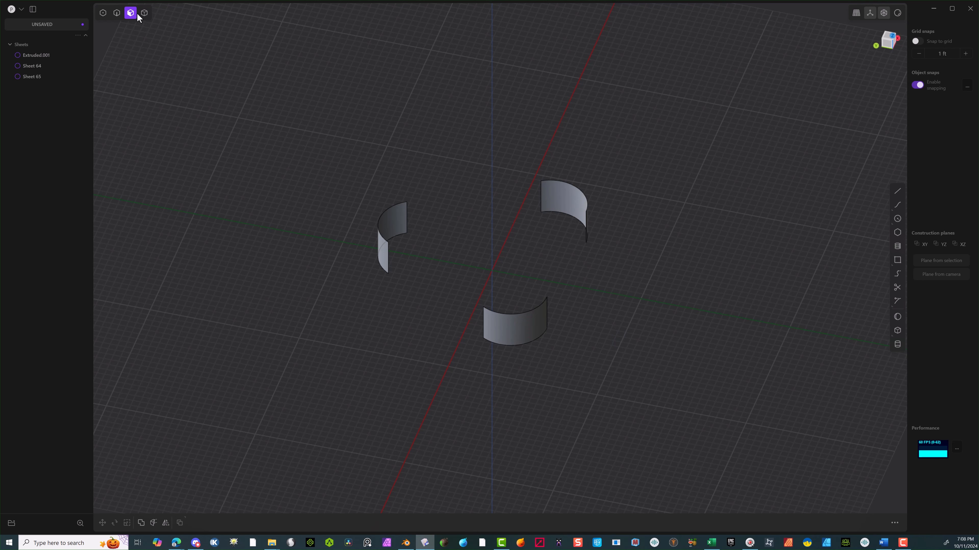
# Bridge the upper edges of the apex and left corner sheets with a curve using G2 curvature at both ends.
pyautogui.click(116, 12)
pyautogui.click(382, 237)
pyautogui.press('e')
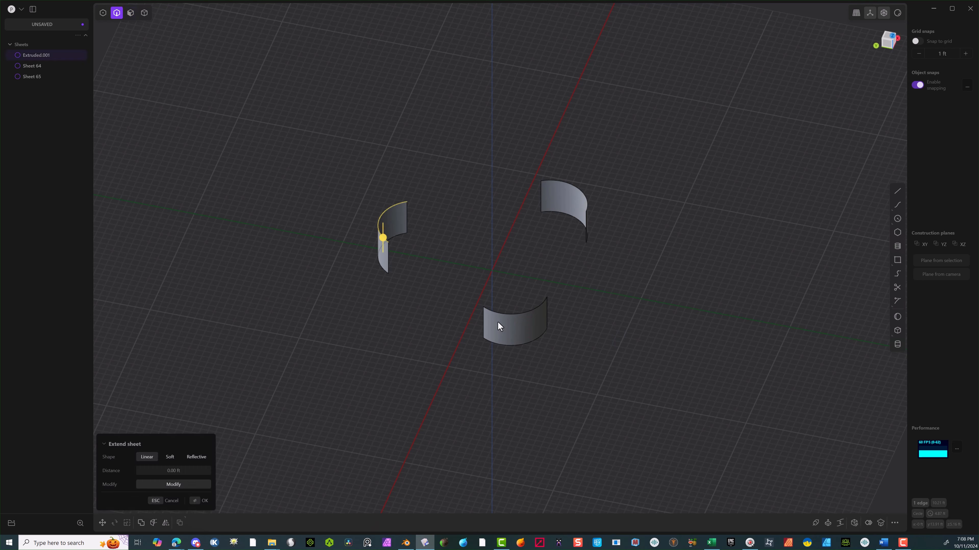
pyautogui.keyDown('shift'); pyautogui.click(496, 314); pyautogui.keyUp('shift')
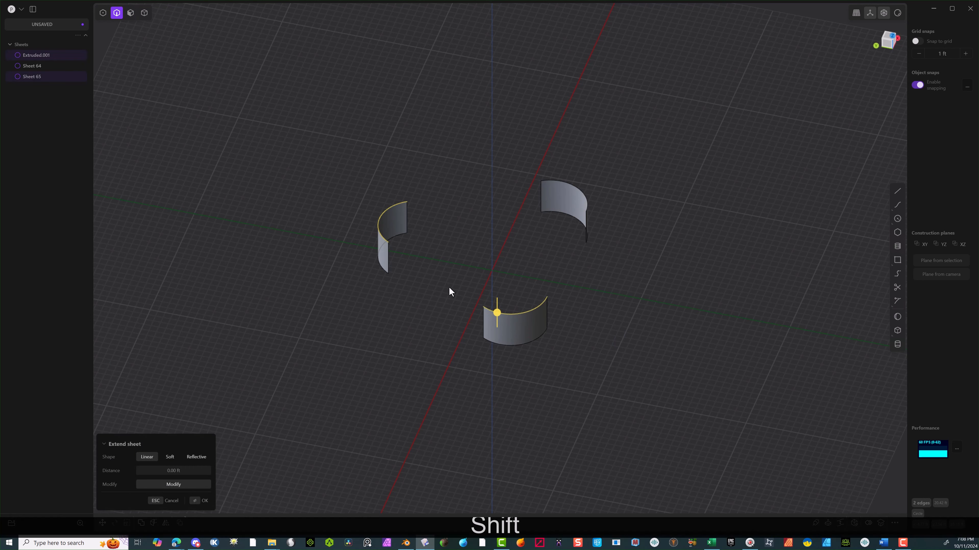
pyautogui.press('f')
pyautogui.click(527, 316)
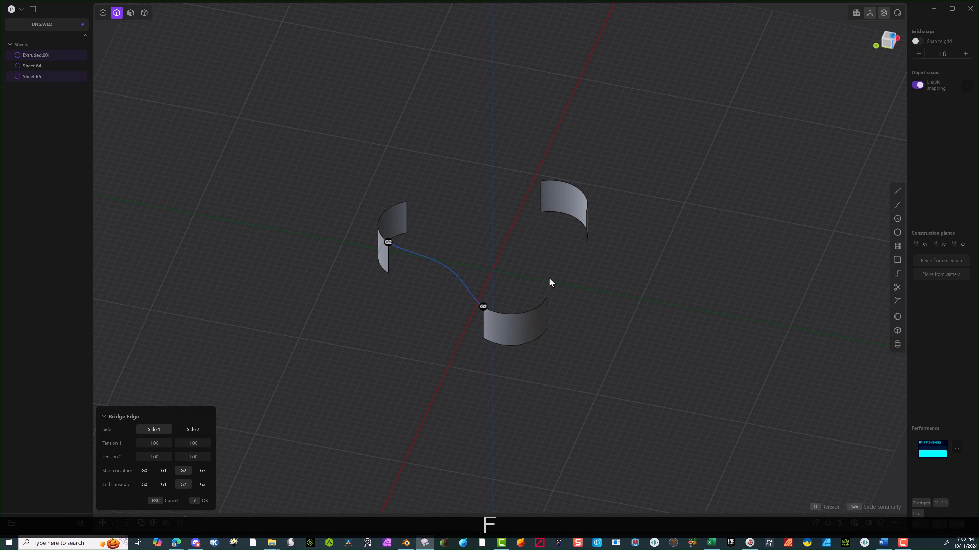
pyautogui.moveTo(549, 277); pyautogui.dragTo(468, 292, button='middle')
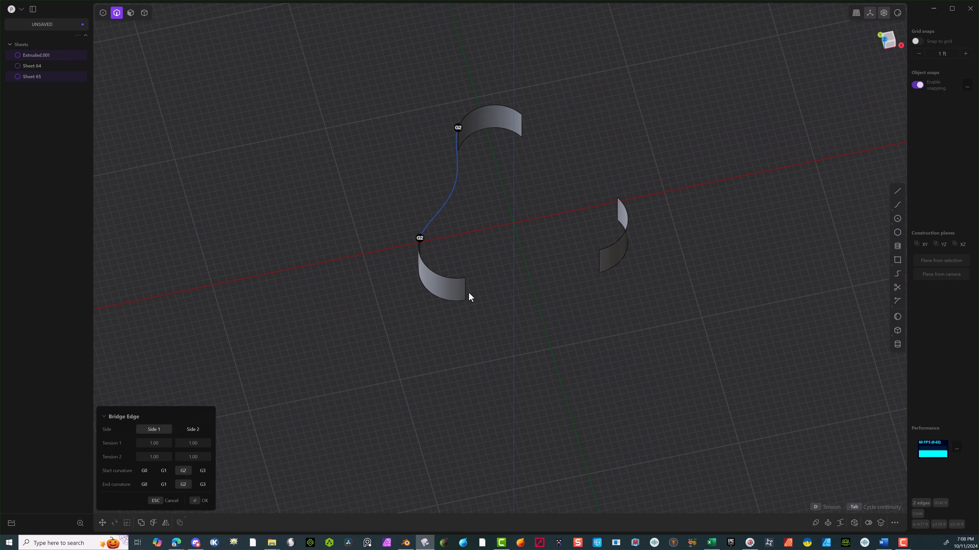
pyautogui.click(890, 39)
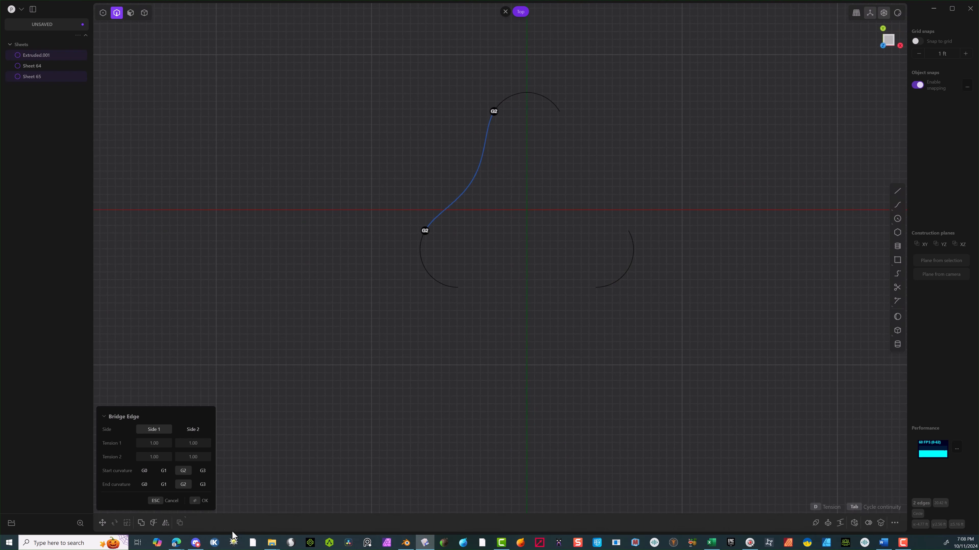
pyautogui.click(203, 501)
# Bridge the upper edges of the two base corner sheets with a G2 curve.
pyautogui.moveTo(329, 389); pyautogui.dragTo(431, 308, button='middle')
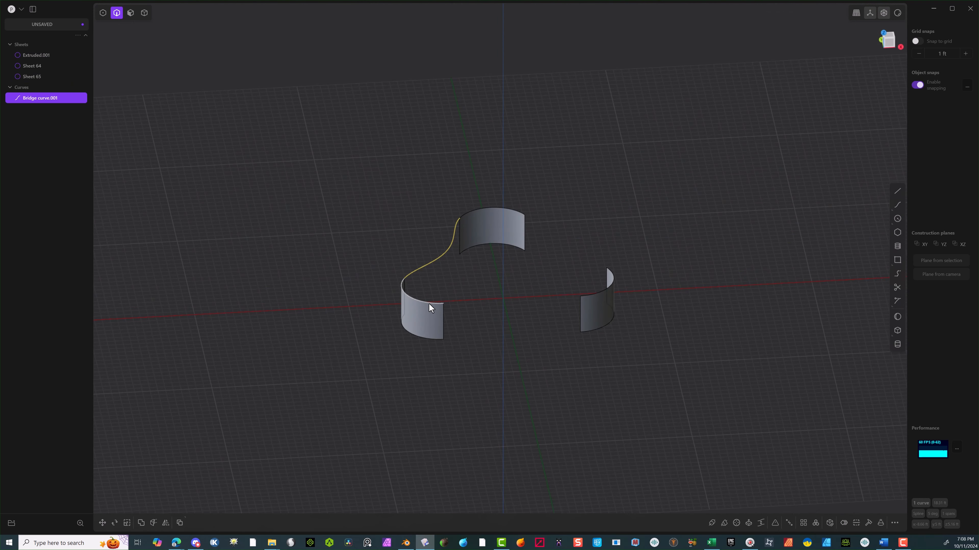
pyautogui.click(431, 308)
pyautogui.press('e')
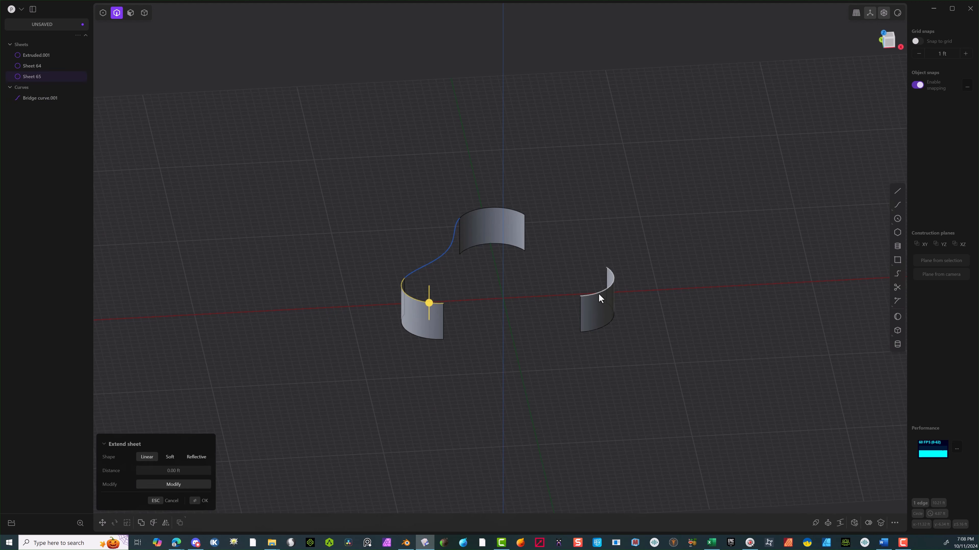
pyautogui.keyDown('shift'); pyautogui.click(597, 297); pyautogui.keyUp('shift')
pyautogui.press('f')
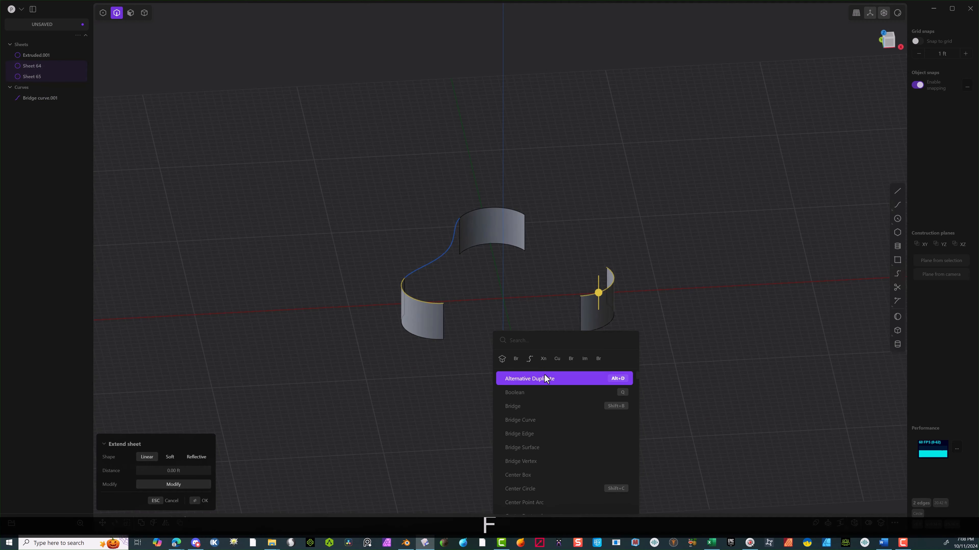
pyautogui.click(571, 359)
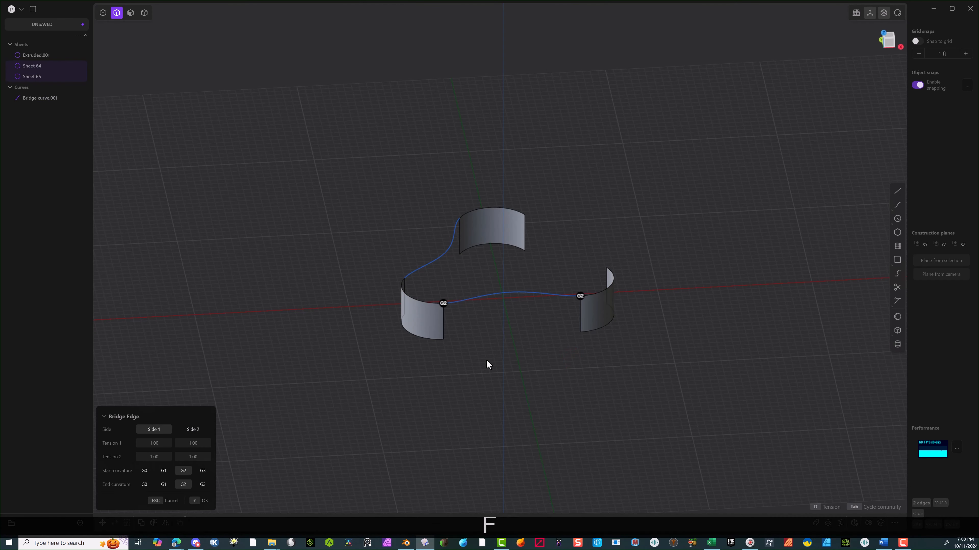
pyautogui.click(194, 500)
# Bridge the upper edges of the right corner and apex sheets with a G2 curve to close the outline.
pyautogui.moveTo(316, 468); pyautogui.dragTo(369, 426, button='middle')
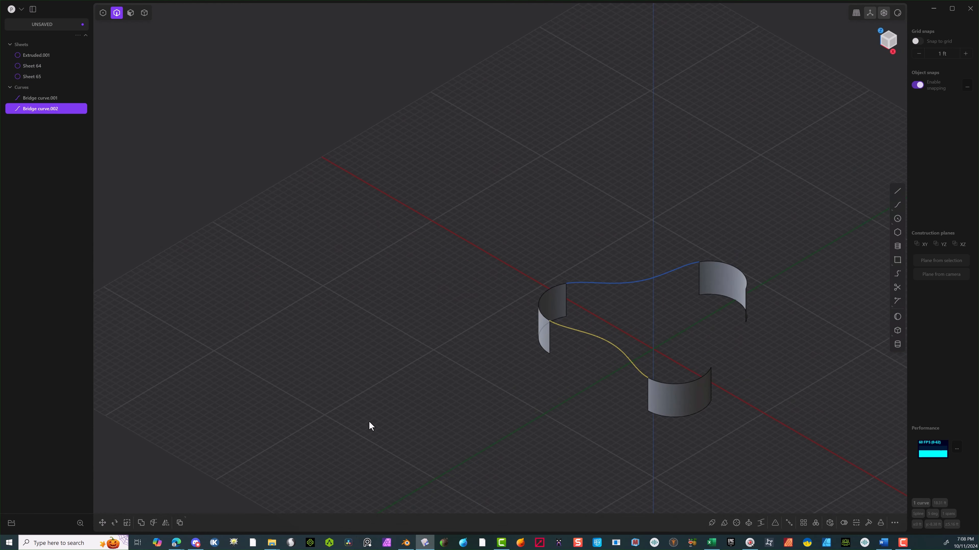
pyautogui.click(679, 385)
pyautogui.keyDown('shift'); pyautogui.click(747, 278); pyautogui.keyUp('shift')
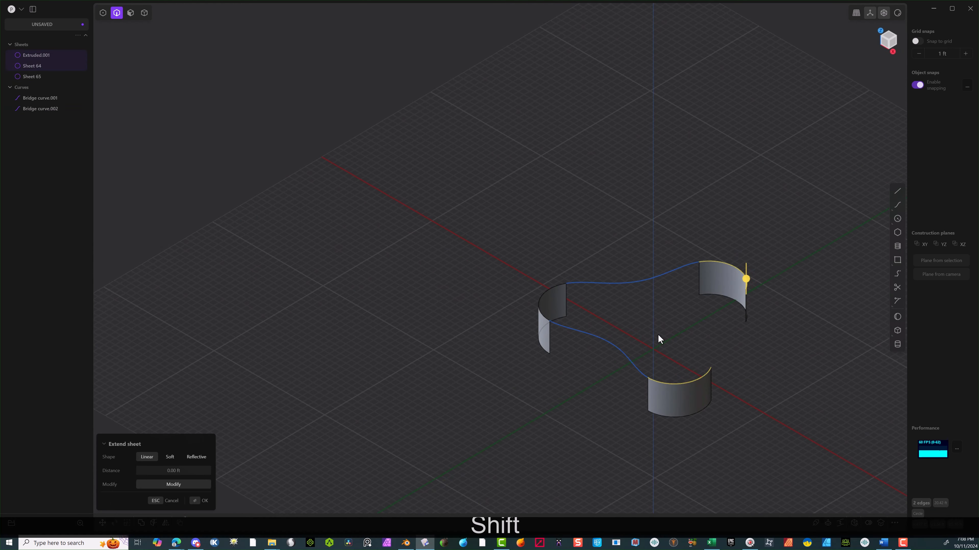
pyautogui.press('f')
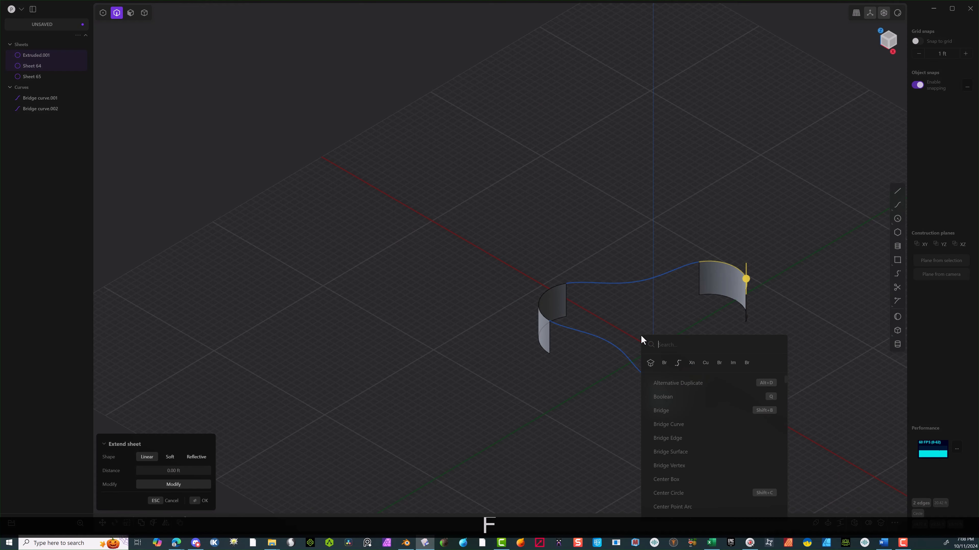
pyautogui.click(718, 369)
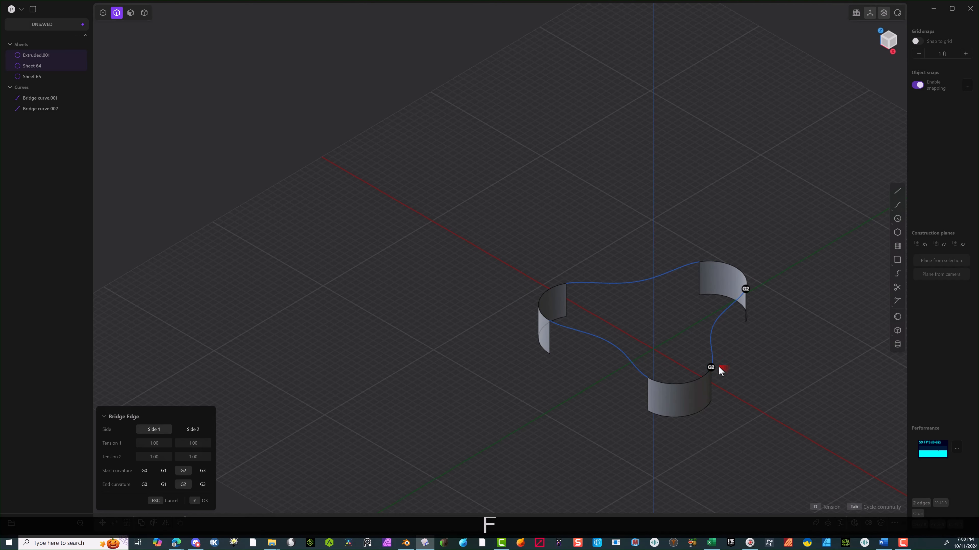
pyautogui.click(201, 501)
pyautogui.moveTo(270, 440); pyautogui.dragTo(421, 367, button='middle')
pyautogui.moveTo(592, 89); pyautogui.dragTo(561, 280, button='middle')
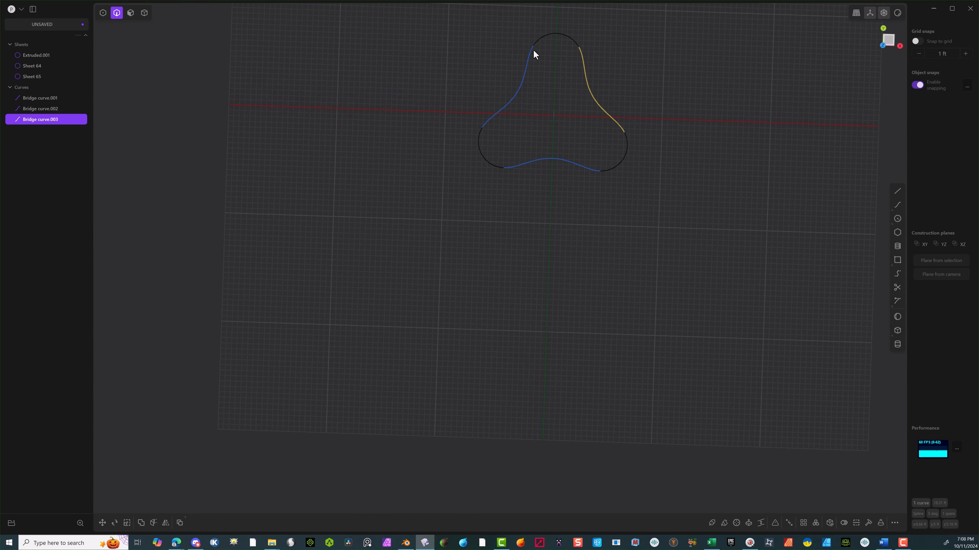
# Extrude all three upper bridge curves upward into tall wall sheets between the curved corners.
pyautogui.hotkey('ctrl', 'a')
pyautogui.moveTo(630, 159); pyautogui.dragTo(506, 277, button='middle')
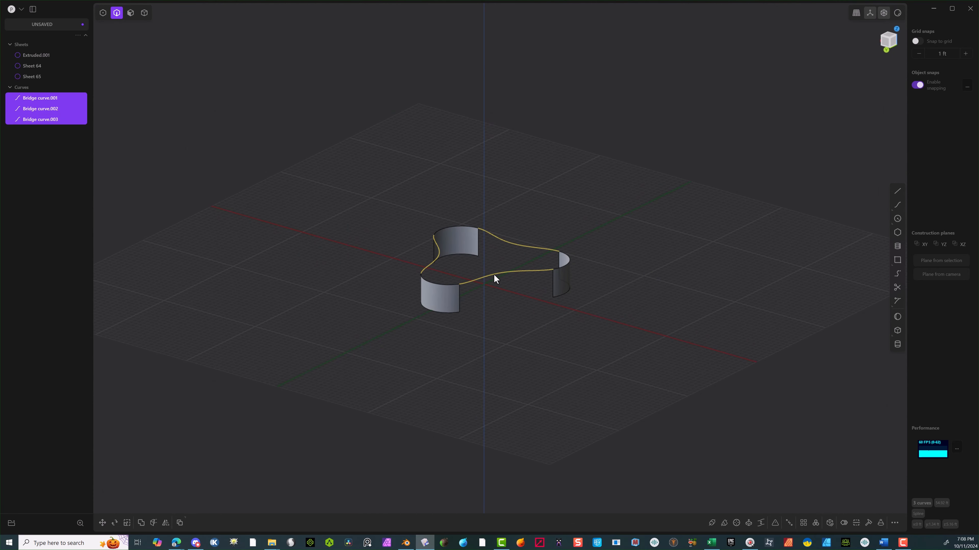
pyautogui.press('e')
pyautogui.moveTo(493, 319); pyautogui.dragTo(493, 227)
pyautogui.press('Return')
pyautogui.moveTo(443, 216); pyautogui.dragTo(590, 210, button='middle')
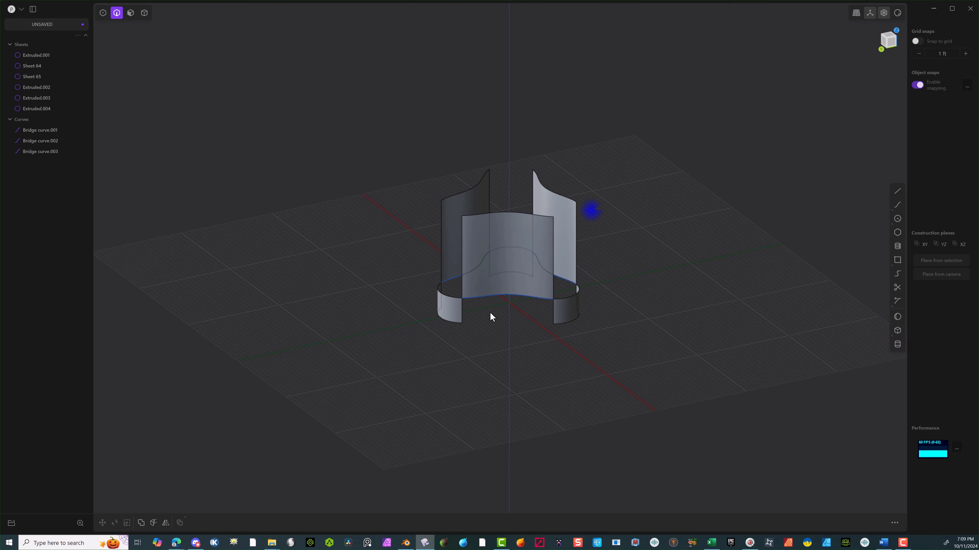
# Delete the three upper bridge curves, keeping the wall sheets extruded from them.
pyautogui.click(488, 297)
pyautogui.keyDown('shift'); pyautogui.click(449, 278); pyautogui.keyUp('shift')
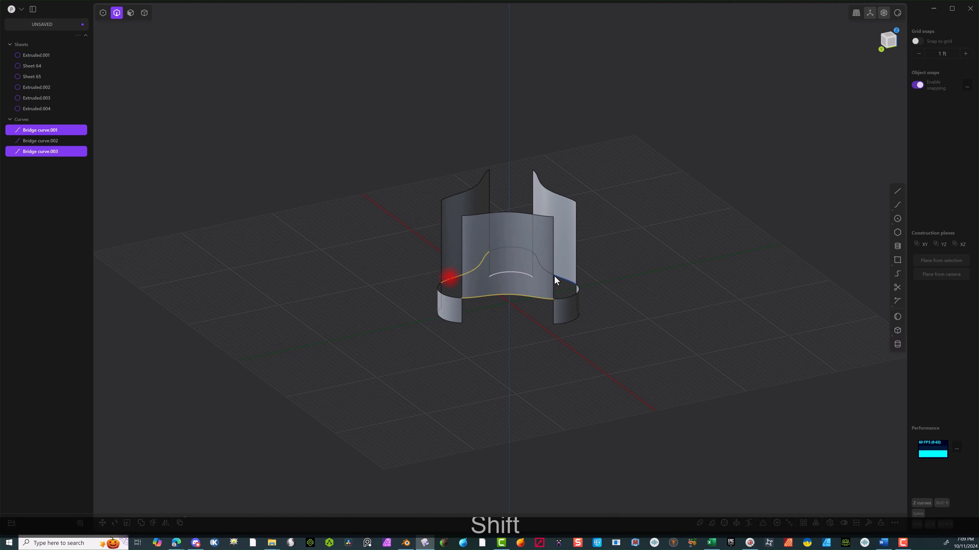
pyautogui.keyDown('shift'); pyautogui.click(567, 279); pyautogui.keyUp('shift')
pyautogui.press('Delete')
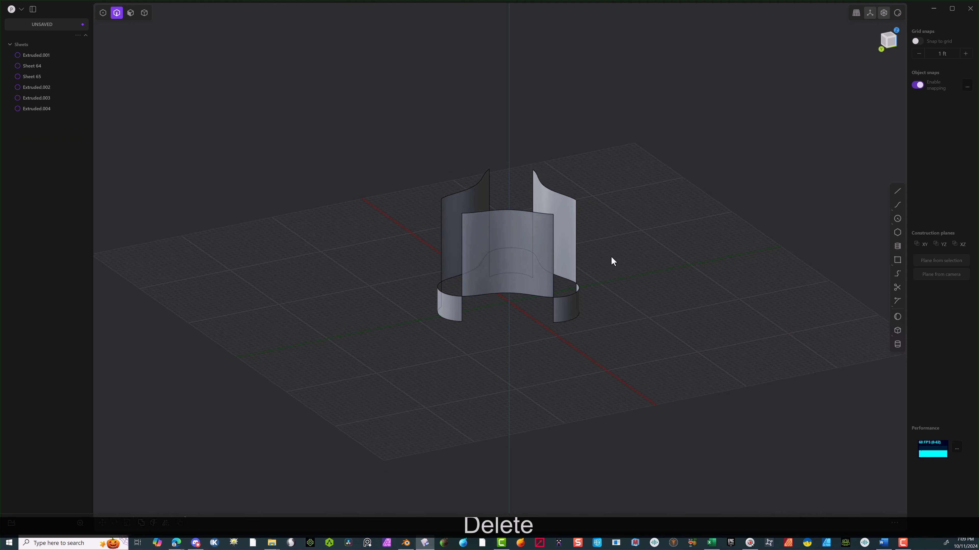
pyautogui.moveTo(611, 262); pyautogui.dragTo(623, 277, button='middle')
# Bridge the lower edges of the Sheet 65 and Extruded.001 corners with a curve using G2 curvature at both ends.
pyautogui.click(578, 319)
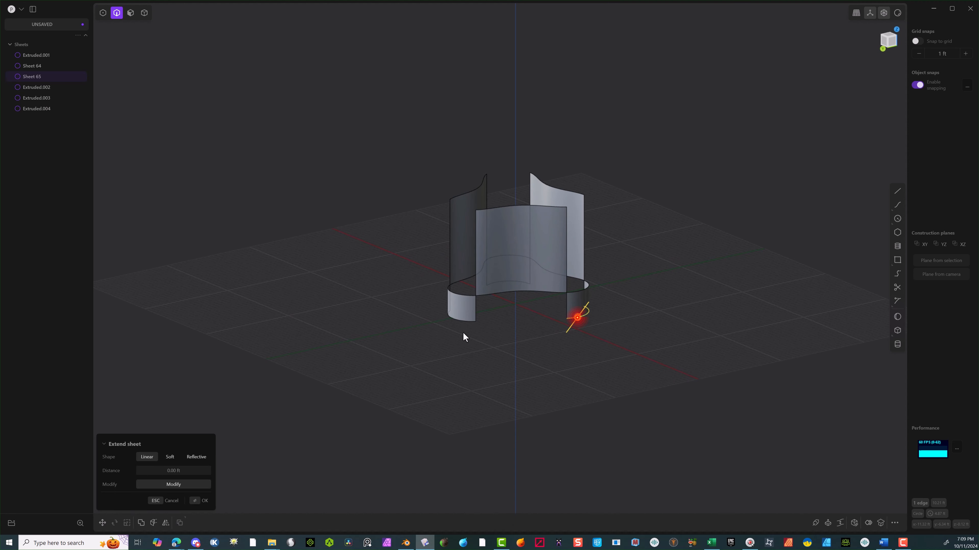
pyautogui.keyDown('shift'); pyautogui.click(464, 323); pyautogui.keyUp('shift')
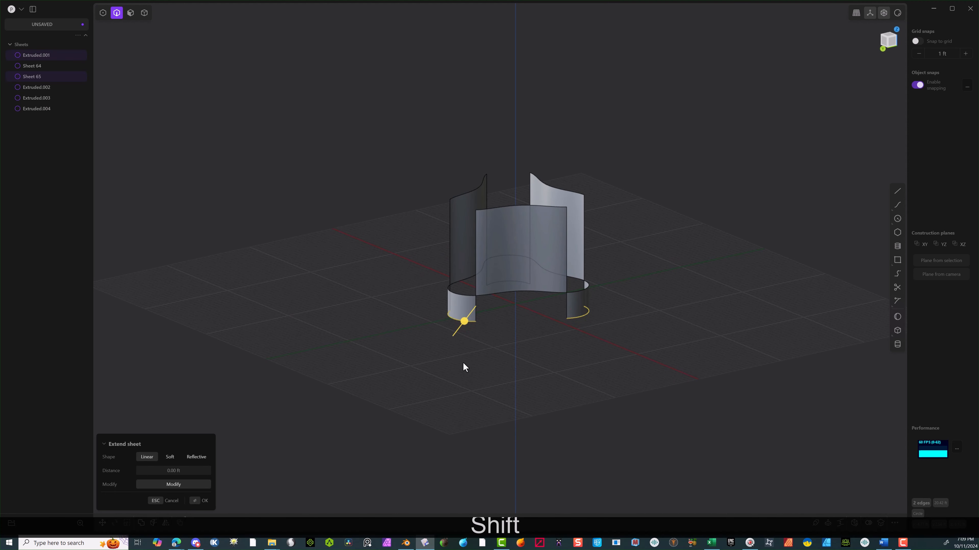
pyautogui.press('f')
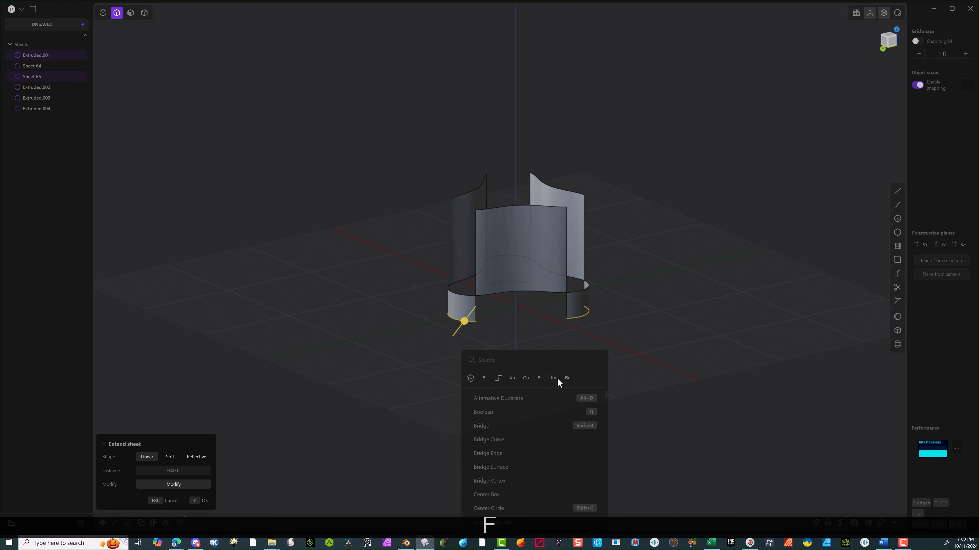
pyautogui.click(540, 378)
pyautogui.moveTo(545, 345); pyautogui.dragTo(651, 371, button='middle')
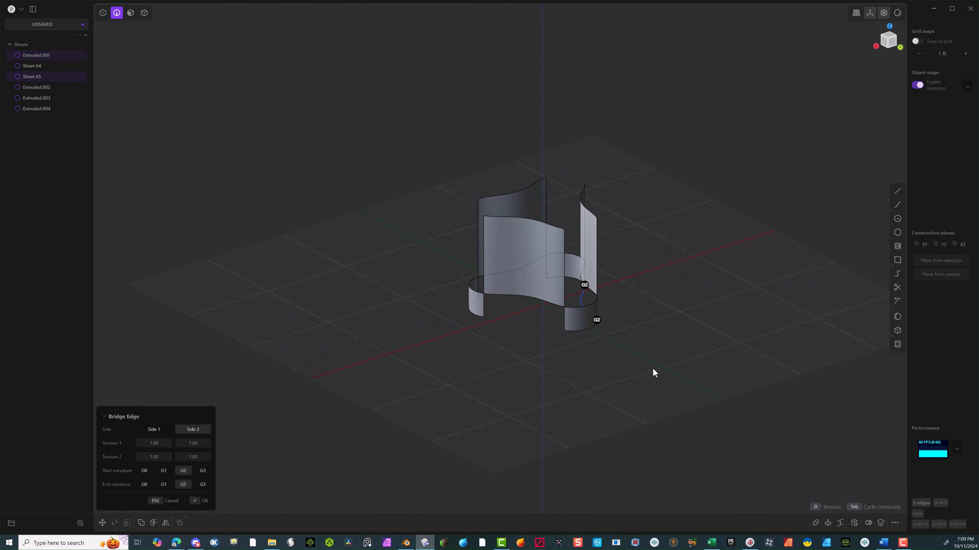
pyautogui.click(204, 501)
# Bridge the lower edges of the Extruded.001 and Sheet 64 corners with a G2 curve.
pyautogui.click(570, 332)
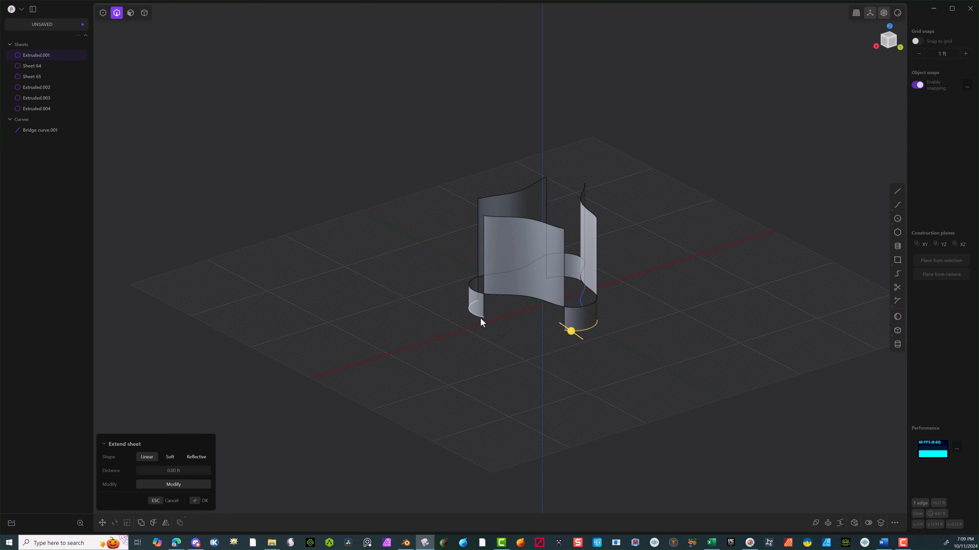
pyautogui.keyDown('shift'); pyautogui.click(480, 317); pyautogui.keyUp('shift')
pyautogui.press('f')
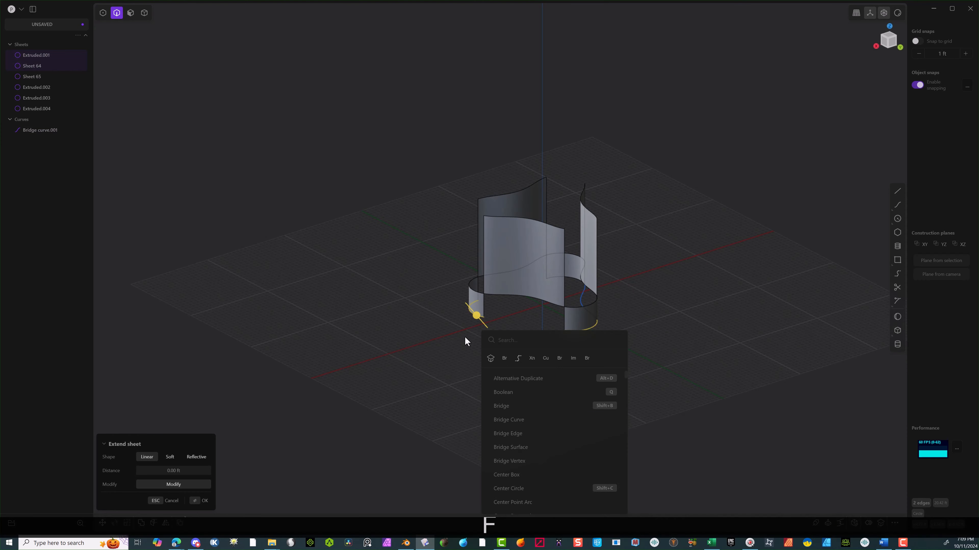
pyautogui.click(562, 359)
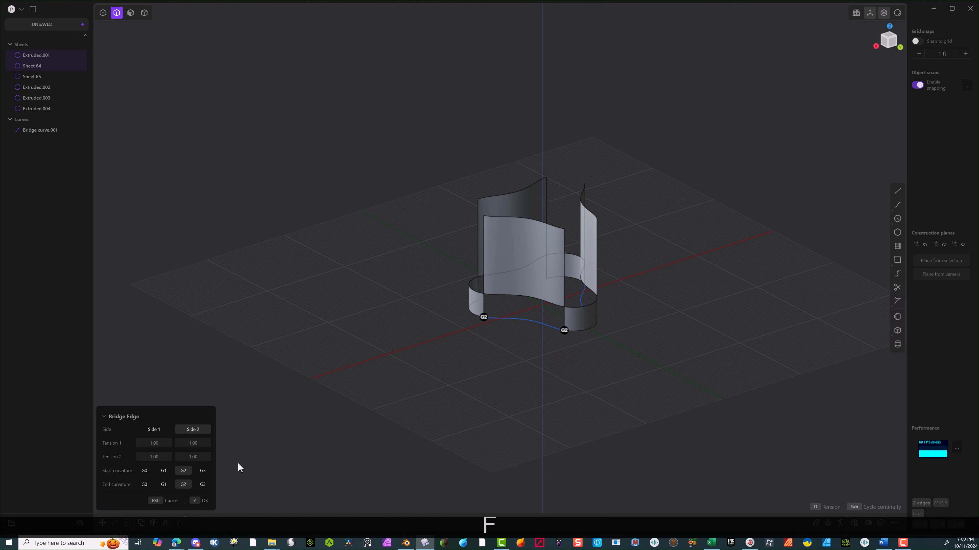
pyautogui.click(194, 498)
# Bridge the lower edges of the Sheet 64 and Sheet 65 corners with a G2 curve to close the lower outline.
pyautogui.moveTo(272, 417); pyautogui.dragTo(632, 489, button='middle')
pyautogui.moveTo(631, 490); pyautogui.dragTo(408, 408, button='right')
pyautogui.moveTo(409, 408); pyautogui.dragTo(572, 430, button='middle')
pyautogui.moveTo(572, 429); pyautogui.dragTo(883, 493, button='right')
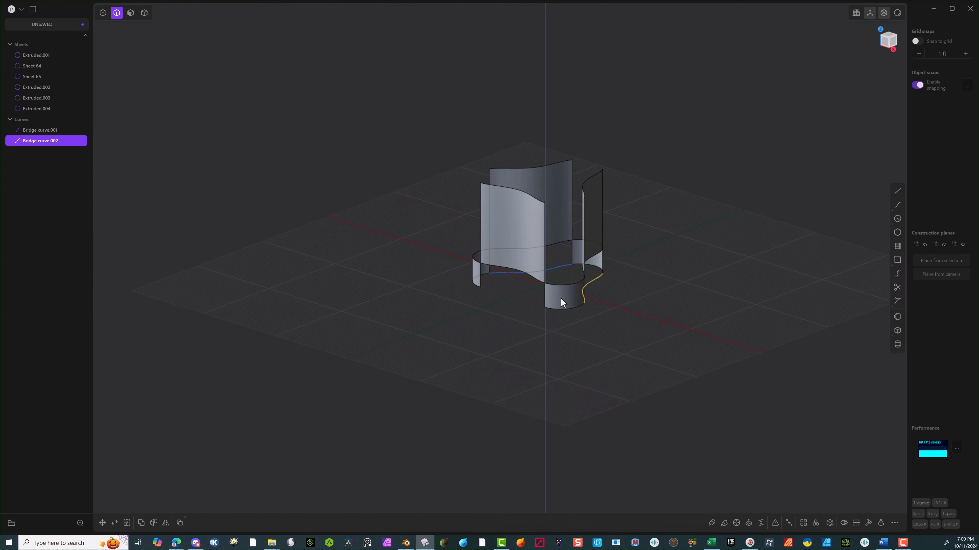
pyautogui.click(559, 309)
pyautogui.keyDown('shift'); pyautogui.click(471, 285); pyautogui.keyUp('shift')
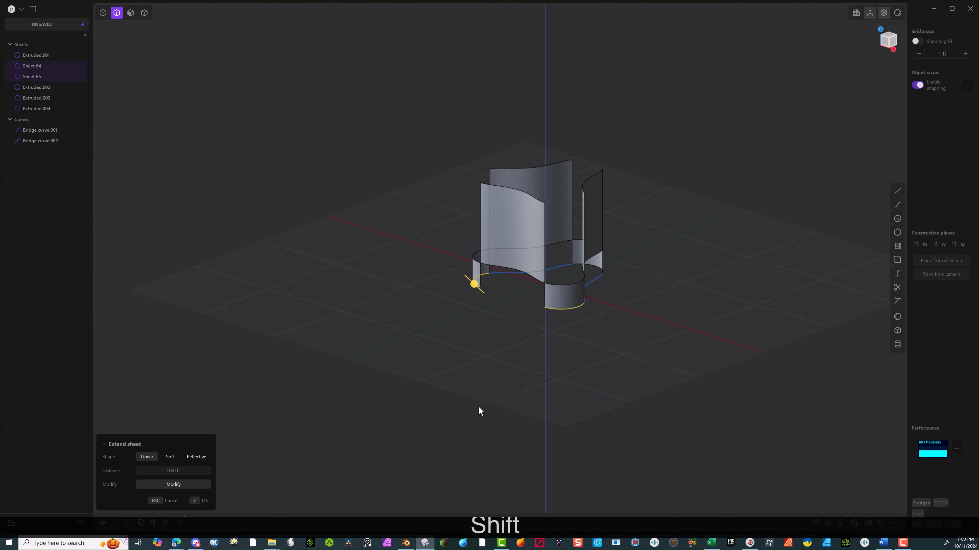
pyautogui.press('f')
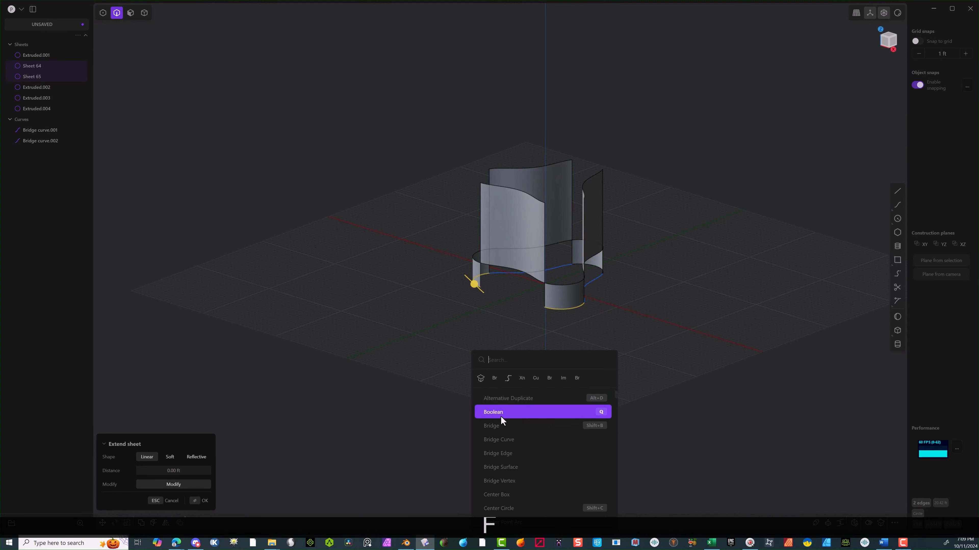
pyautogui.click(550, 378)
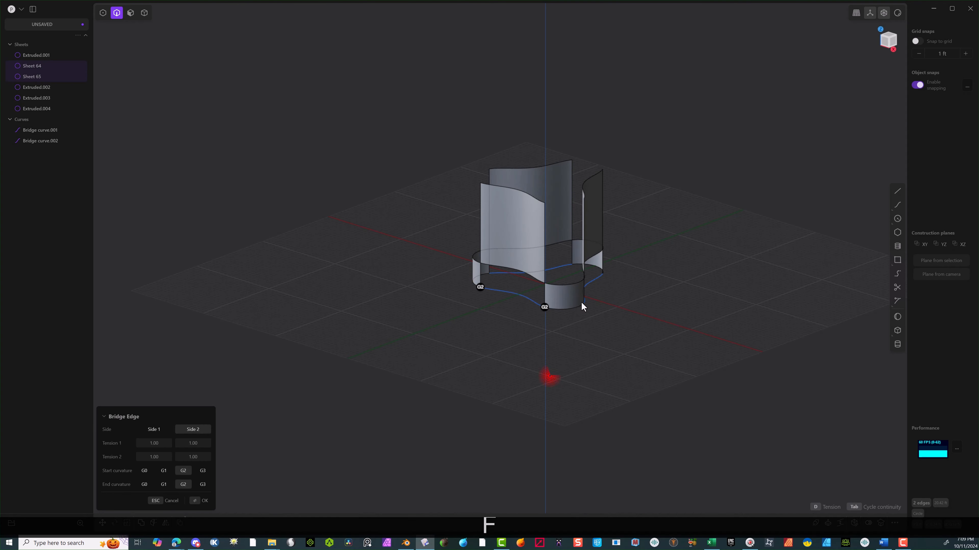
pyautogui.click(194, 505)
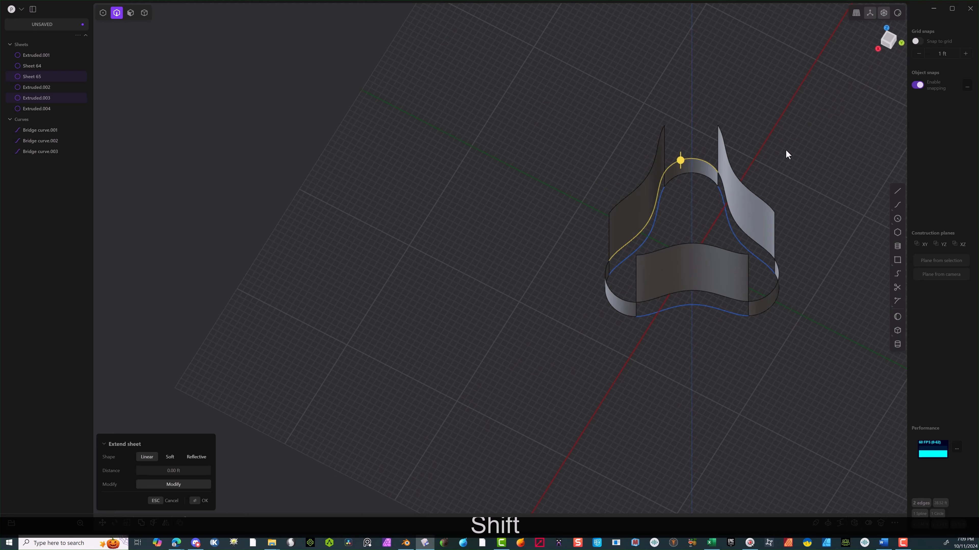
# Patch the closed loop of six upper edges with a cap face and remove the three tall extruded walls.
pyautogui.moveTo(787, 153); pyautogui.dragTo(944, 193, button='middle')
pyautogui.keyDown('shift'); pyautogui.moveTo(808, 192); pyautogui.dragTo(497, 195, button='middle'); pyautogui.keyUp('shift')
pyautogui.keyDown('shift'); pyautogui.click(497, 157); pyautogui.keyUp('shift')
pyautogui.moveTo(498, 158); pyautogui.dragTo(525, 182, button='middle')
pyautogui.keyDown('shift'); pyautogui.click(554, 176); pyautogui.keyUp('shift')
pyautogui.keyDown('shift'); pyautogui.click(619, 137); pyautogui.keyUp('shift')
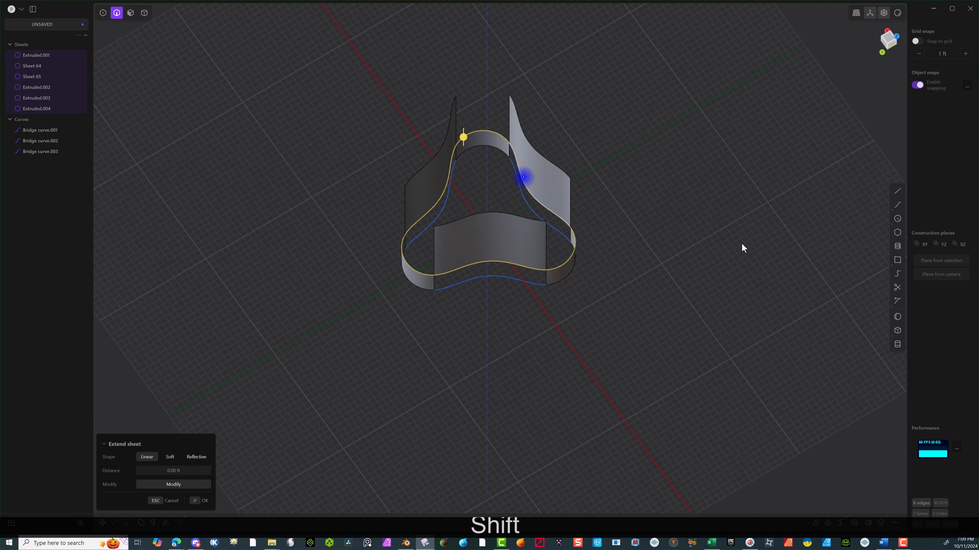
pyautogui.click(854, 523)
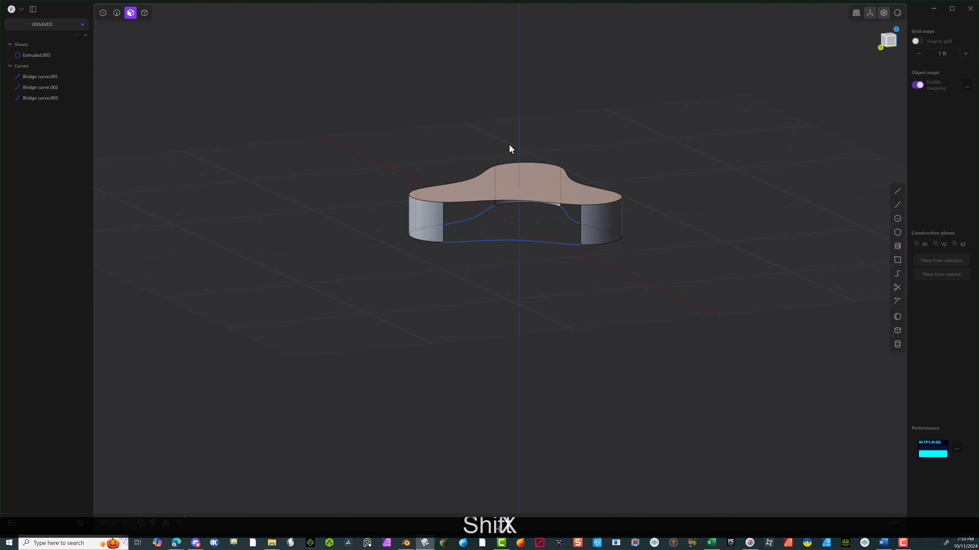
# Extrude the front lower bridge curve downward into a sheet and delete the source curve.
pyautogui.moveTo(509, 146); pyautogui.dragTo(562, 166, button='middle')
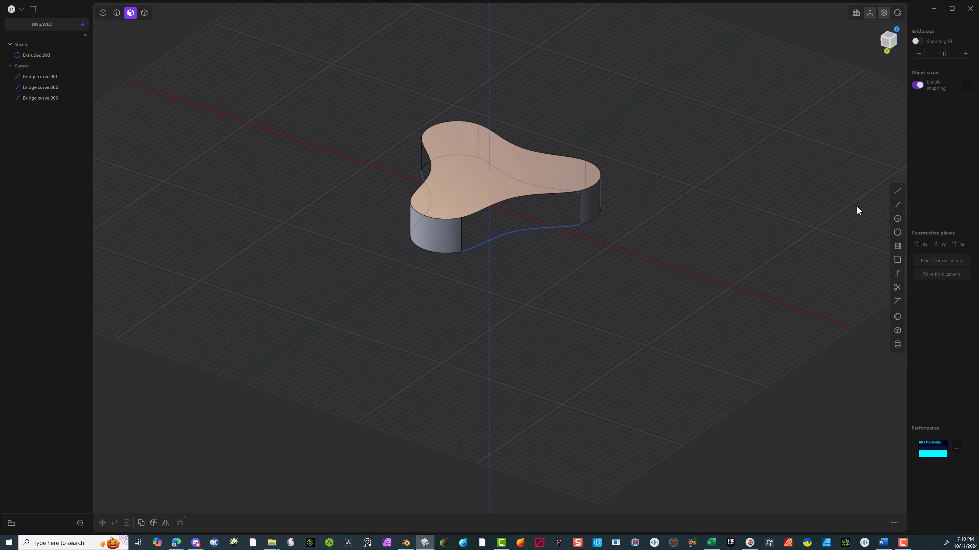
pyautogui.click(887, 43)
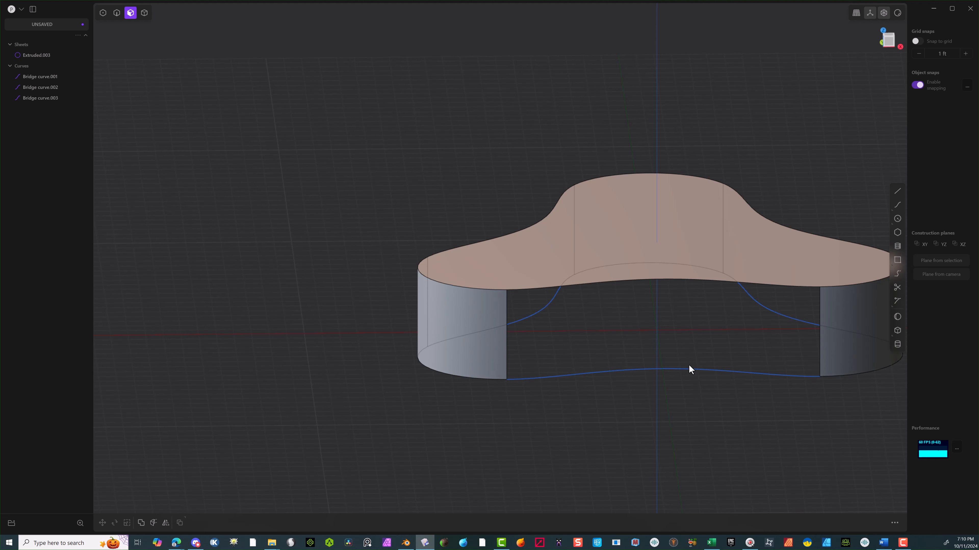
pyautogui.click(117, 13)
pyautogui.click(588, 431)
pyautogui.press('e')
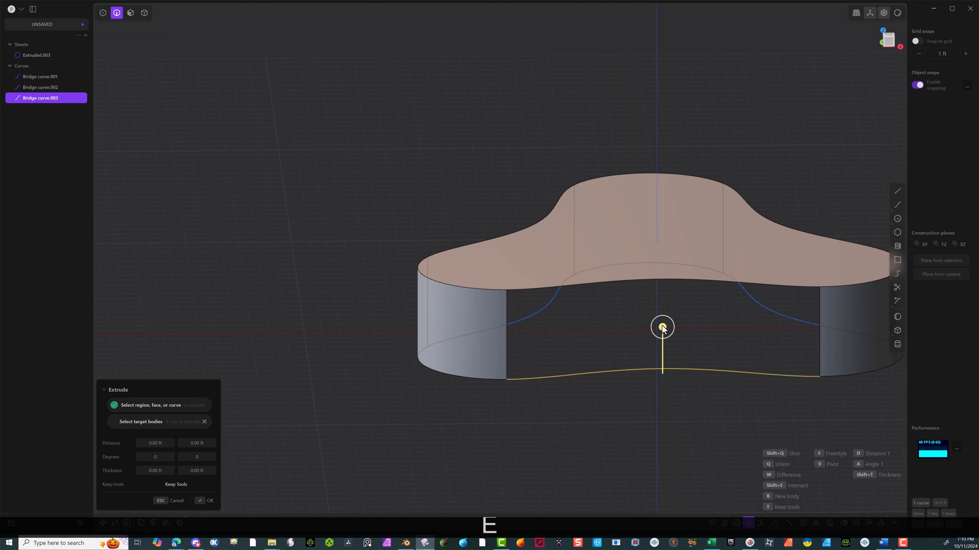
pyautogui.click(206, 501)
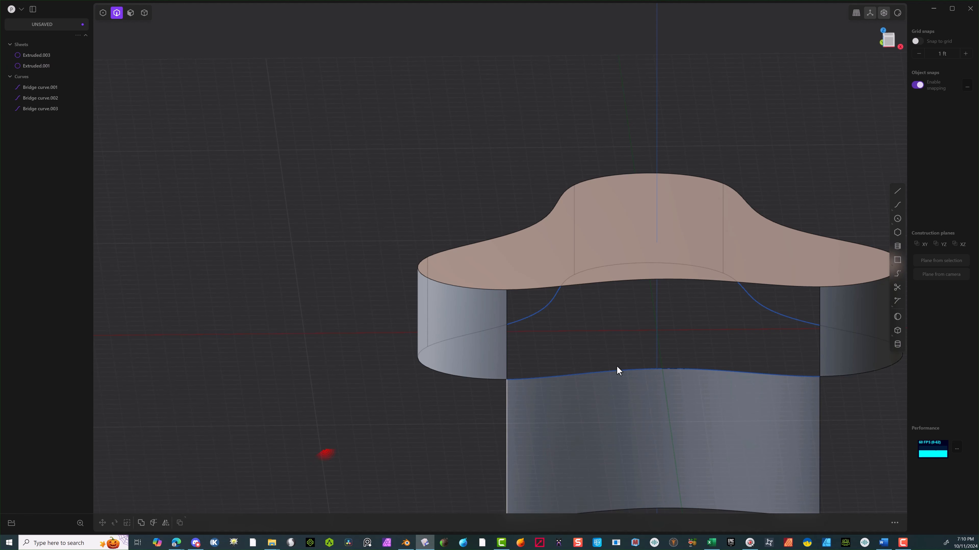
pyautogui.press('Delete')
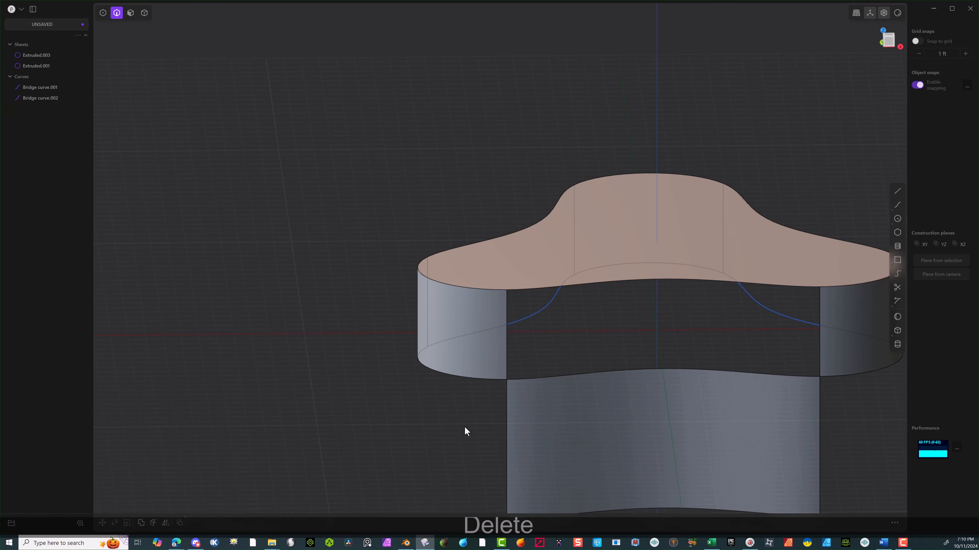
pyautogui.scroll(-5, 565, 371)
pyautogui.click(889, 38)
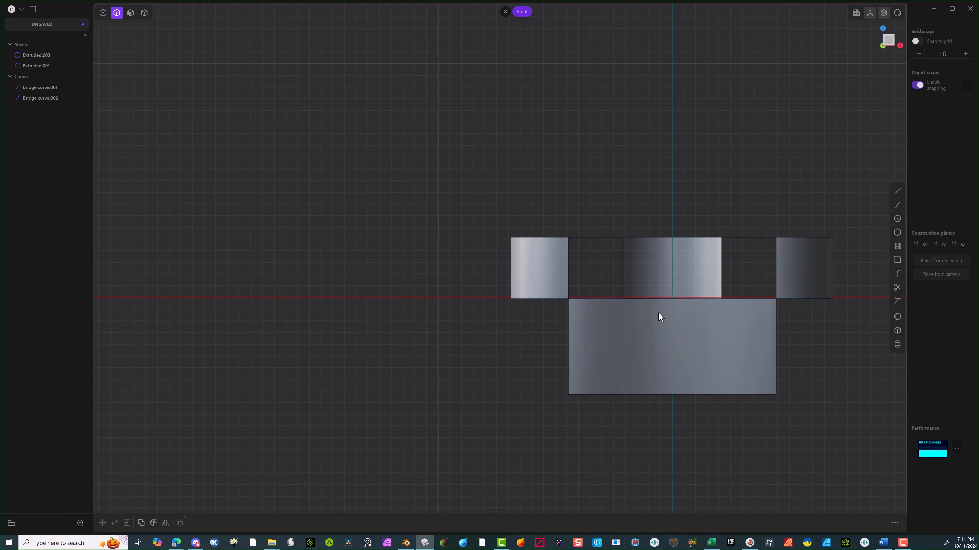
pyautogui.moveTo(688, 319)
pyautogui.mouseDown(button='middle')
pyautogui.moveTo(690, 358)
pyautogui.moveTo(672, 332)
pyautogui.moveTo(365, 163)
pyautogui.mouseUp(button='middle')
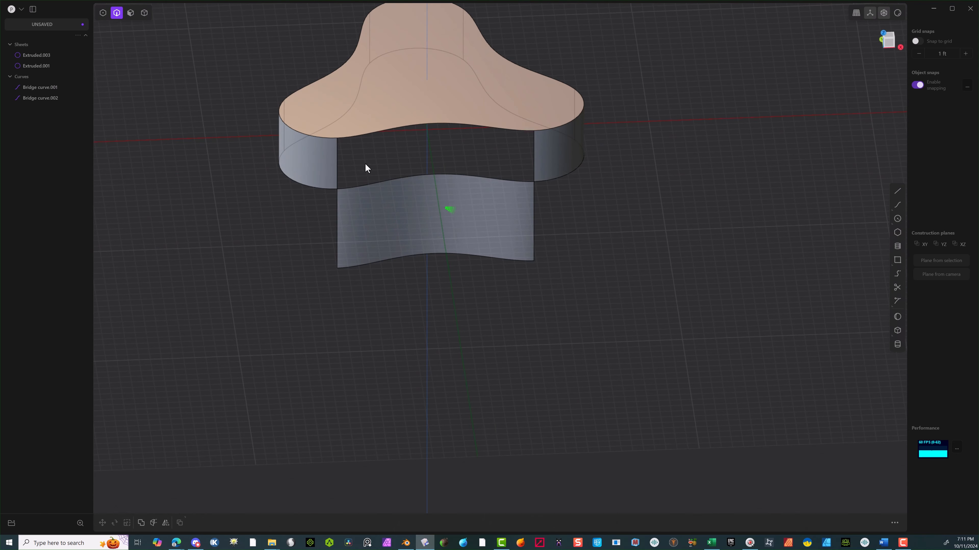
pyautogui.click(131, 13)
pyautogui.click(432, 207)
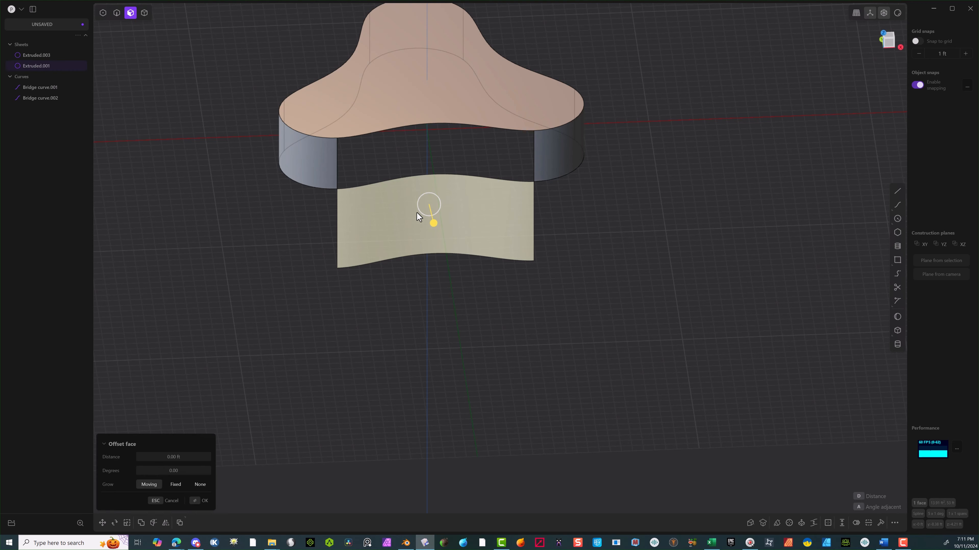
pyautogui.hotkey('ctrl', 'r')
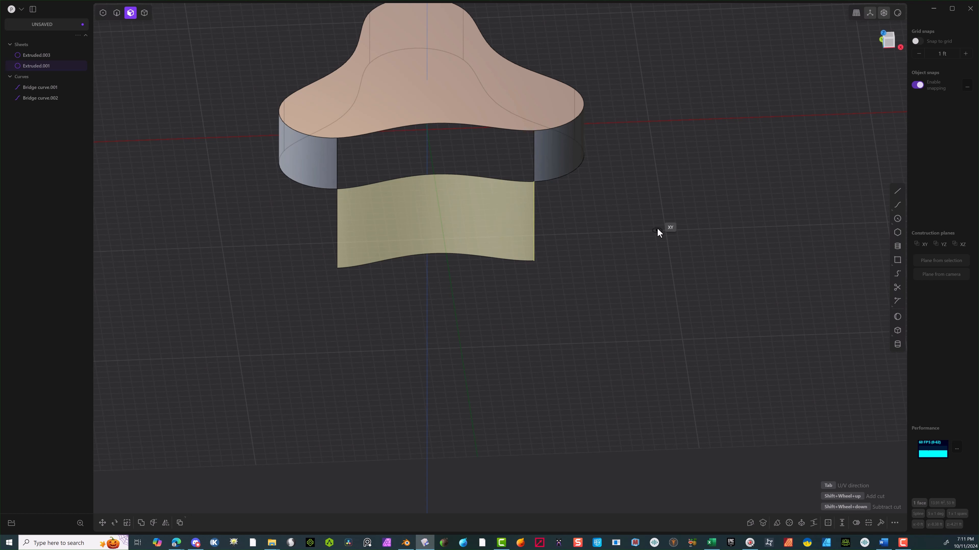
pyautogui.press('Escape')
# Draw a straight line across the downward-extruded sheet, from the midpoint of its right edge to that of its left edge.
pyautogui.click(897, 191)
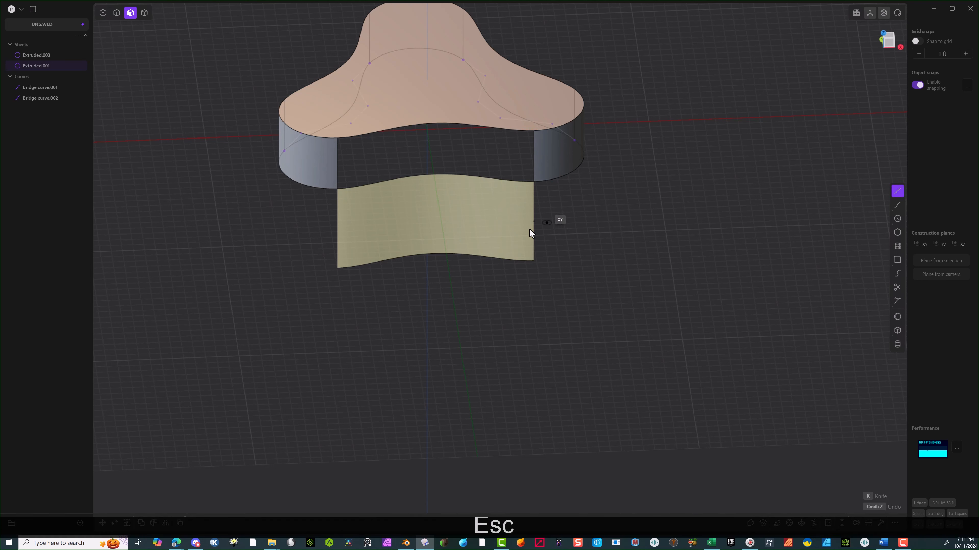
pyautogui.click(534, 221)
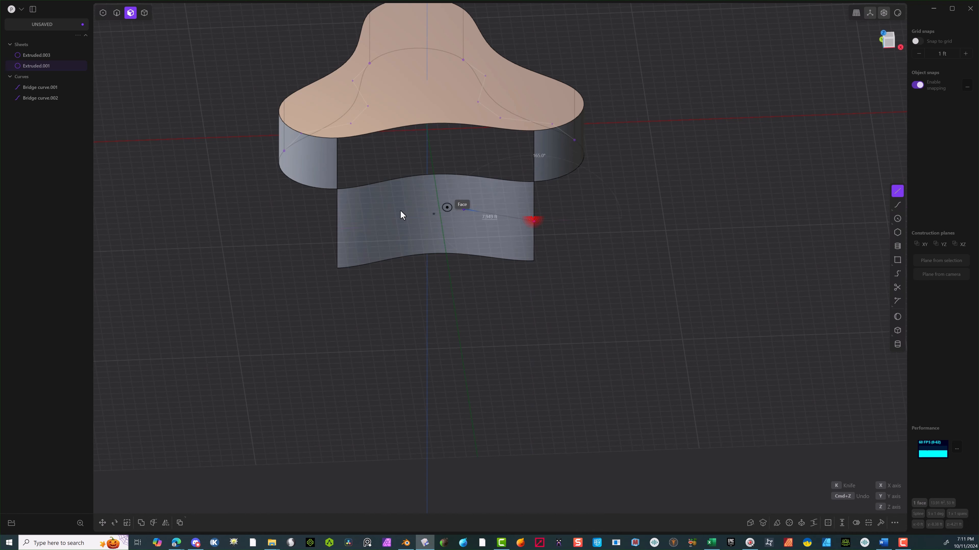
pyautogui.click(336, 229)
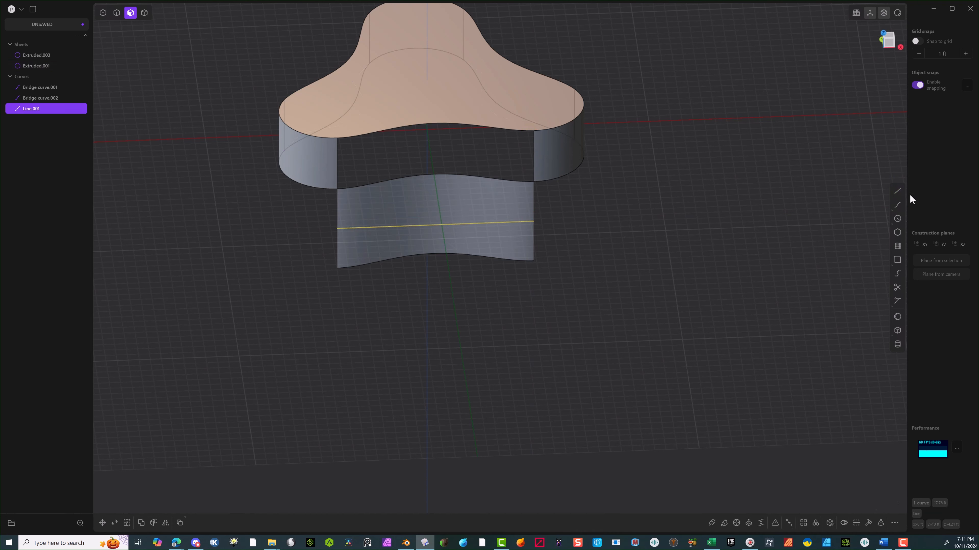
# Draw a second line along the first, from near its centre to the left edge midpoint of the extruded sheet.
pyautogui.click(897, 191)
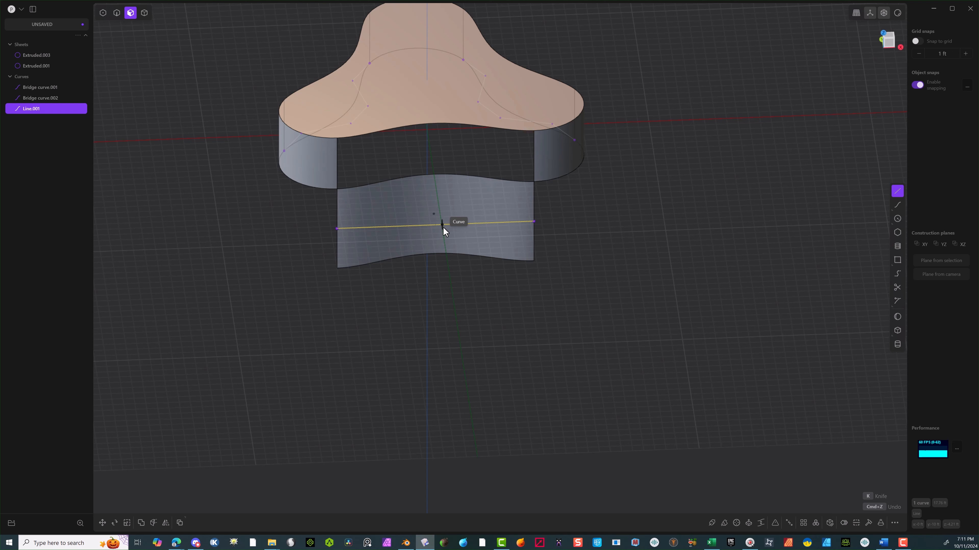
pyautogui.click(433, 229)
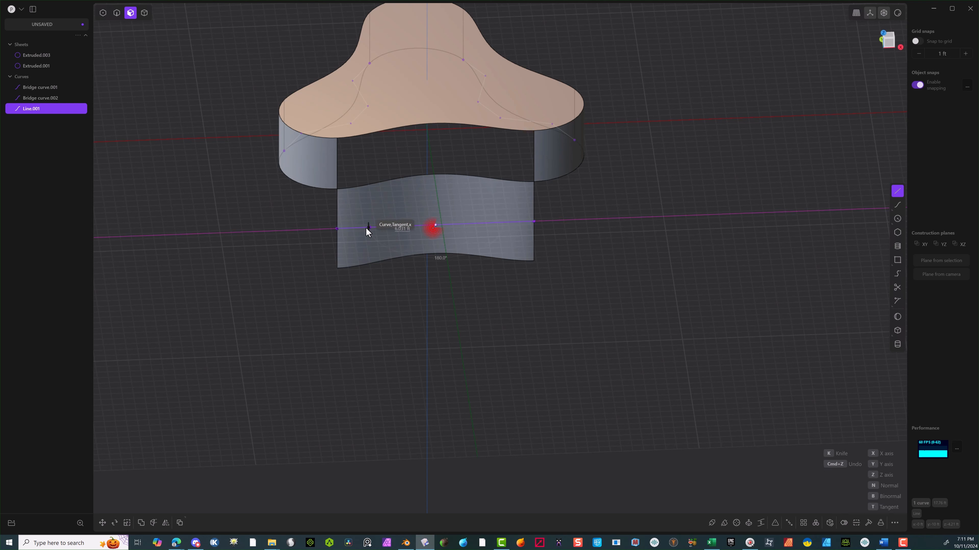
pyautogui.click(337, 228)
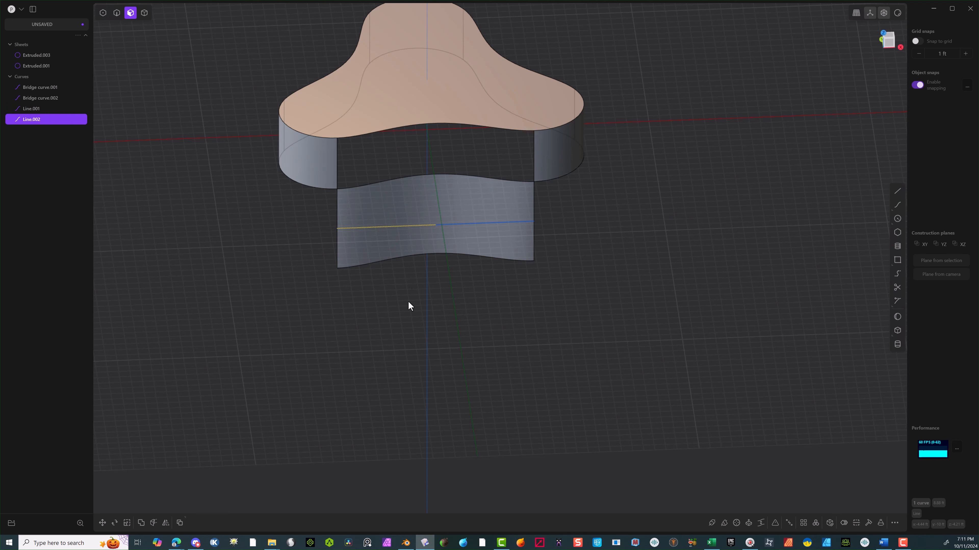
pyautogui.click(396, 320)
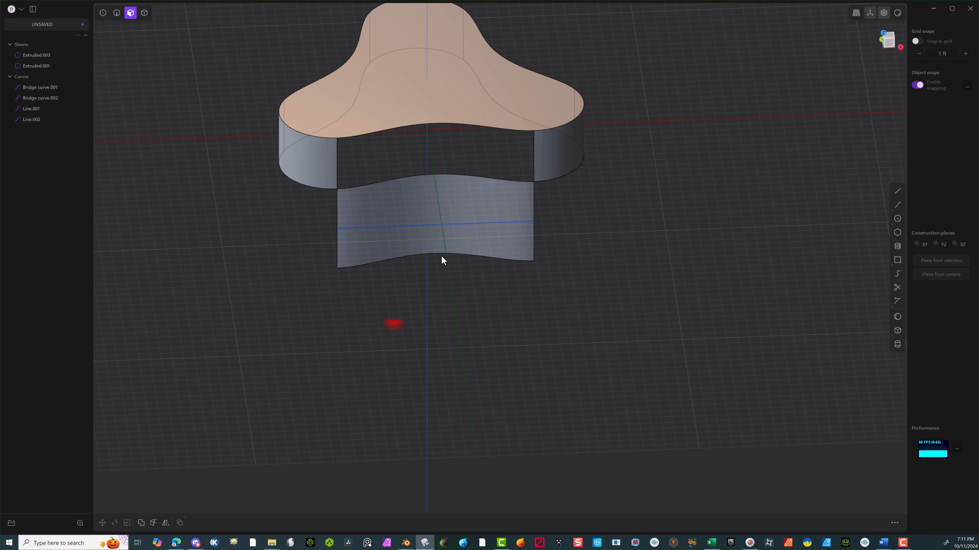
# Draw a third straight line along the first, from its midpoint to the midpoint of the extruded sheet's right edge.
pyautogui.click(896, 192)
pyautogui.click(435, 228)
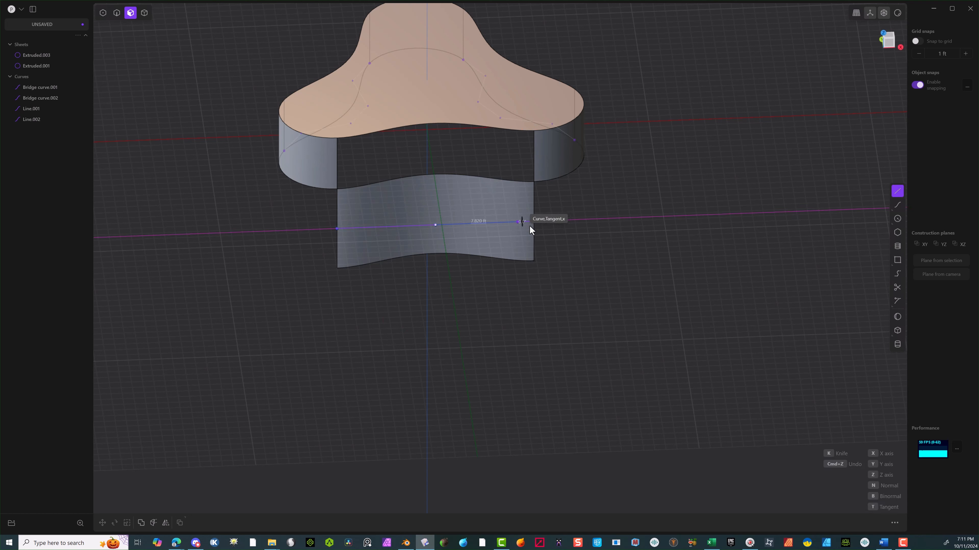
pyautogui.moveTo(552, 232); pyautogui.dragTo(532, 262, button='right')
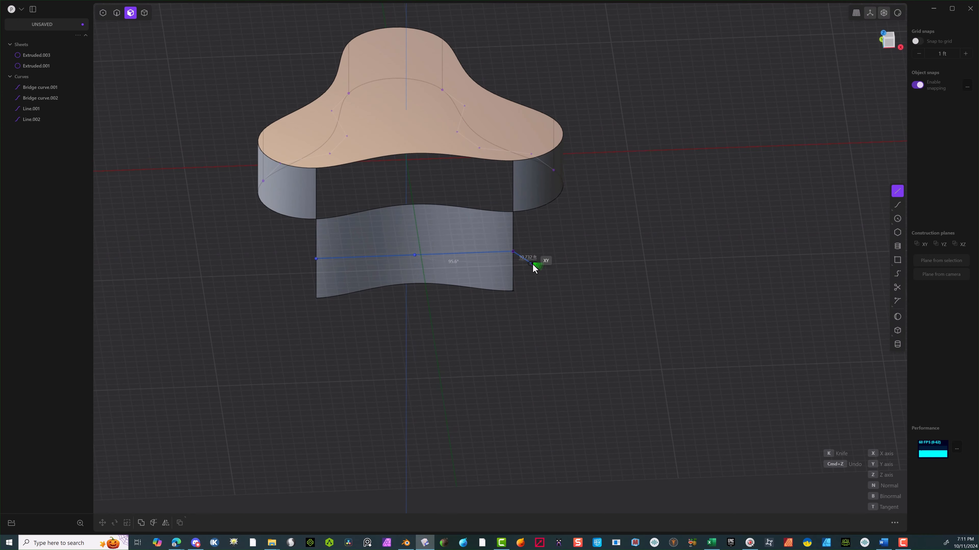
pyautogui.rightClick(546, 263)
pyautogui.moveTo(559, 260); pyautogui.dragTo(562, 219, button='middle')
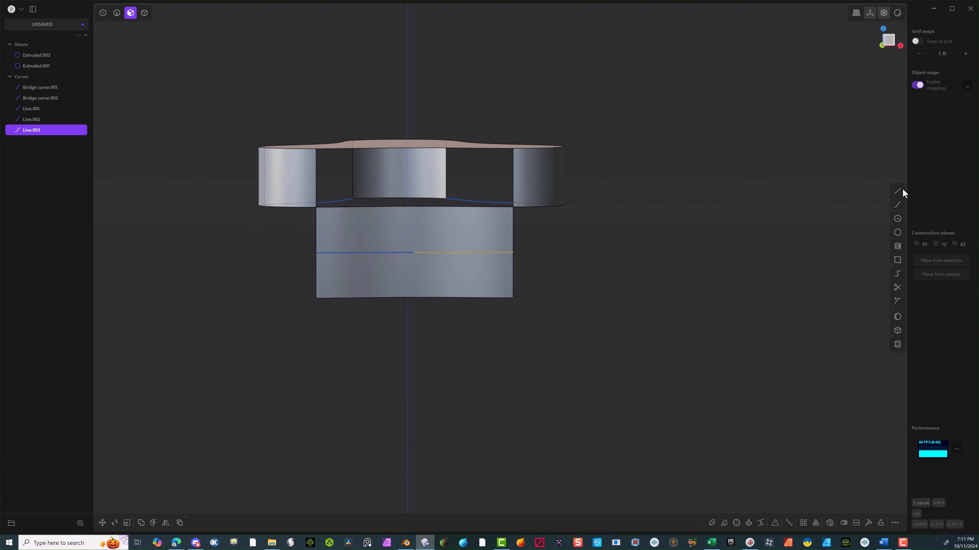
# Cut the downward-extruded sheet vertically at the midpoint of the left half-line.
pyautogui.click(887, 47)
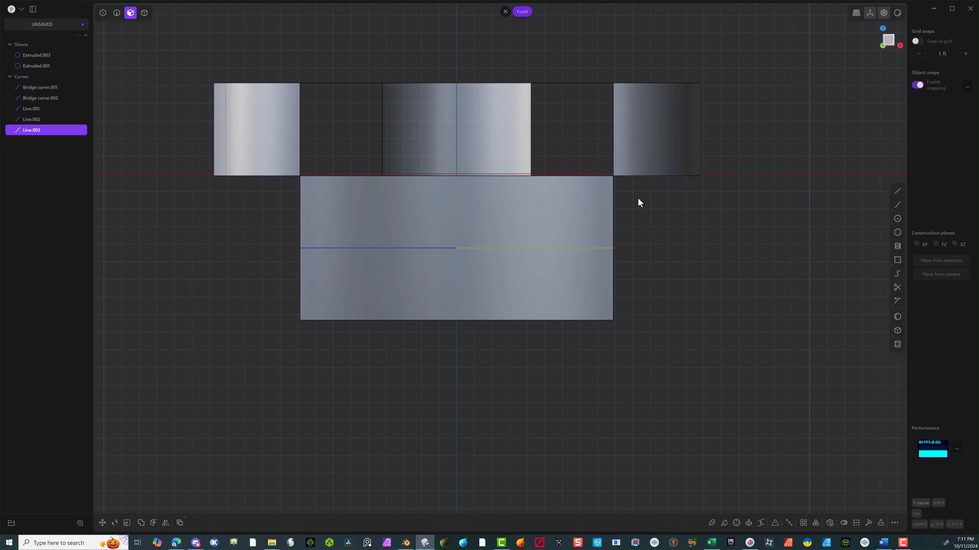
pyautogui.moveTo(453, 237); pyautogui.dragTo(609, 303, button='middle')
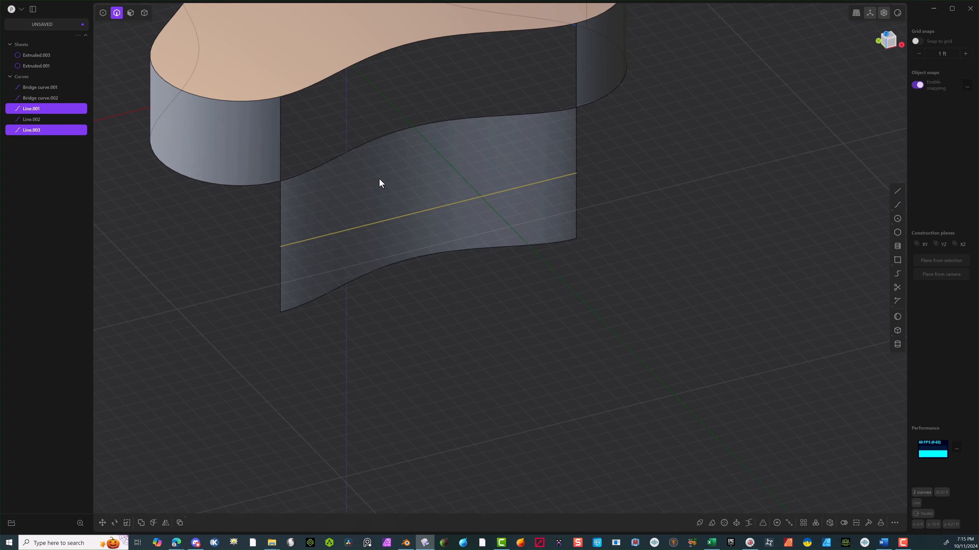
pyautogui.click(131, 13)
pyautogui.click(351, 194)
pyautogui.press('o')
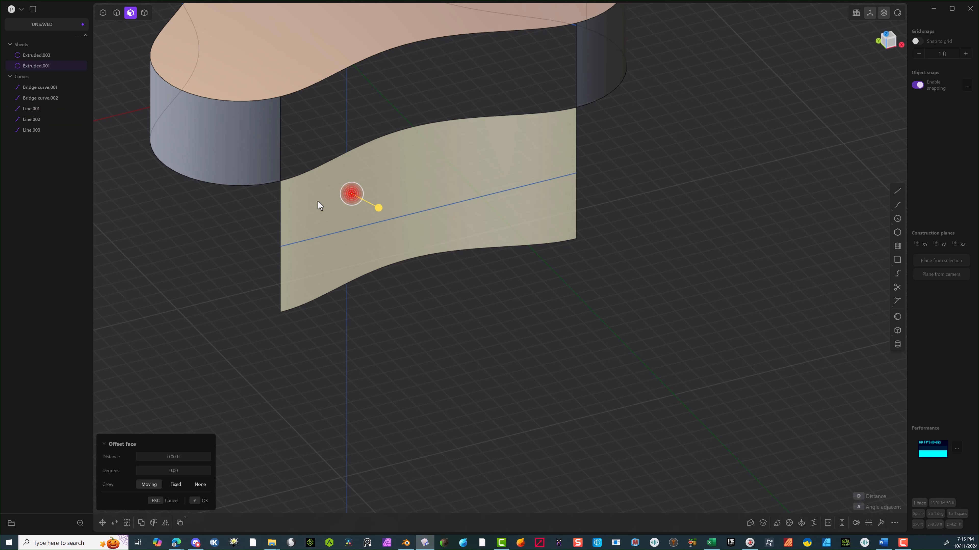
pyautogui.hotkey('ctrl', 'r')
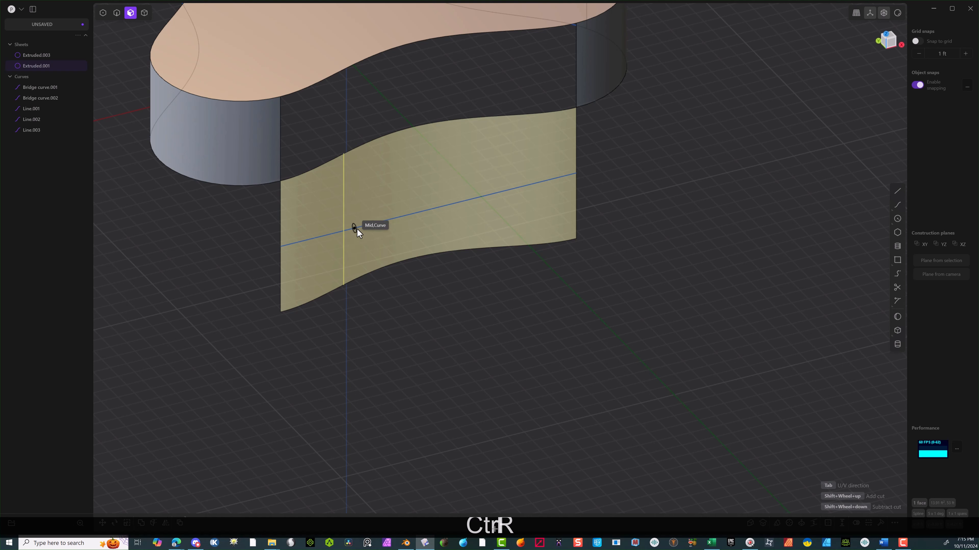
pyautogui.click(355, 228)
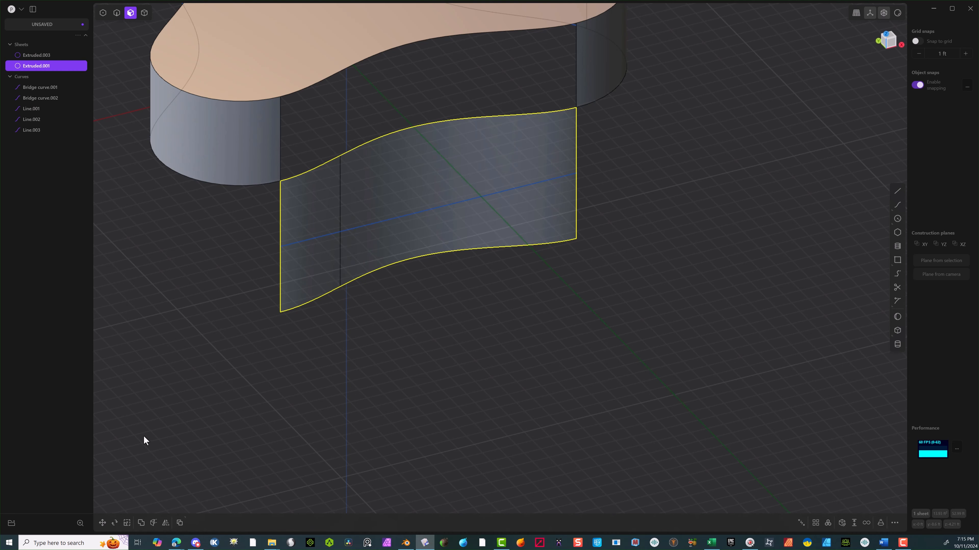
# Cut the sheet's larger remaining face vertically at the midpoint of the right half-line.
pyautogui.click(541, 158)
pyautogui.press('o')
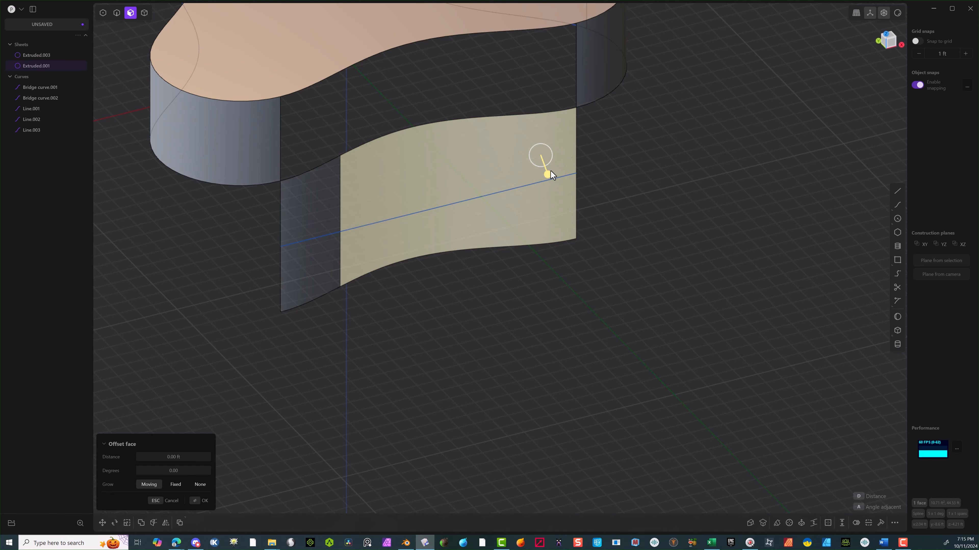
pyautogui.hotkey('ctrl', 'r')
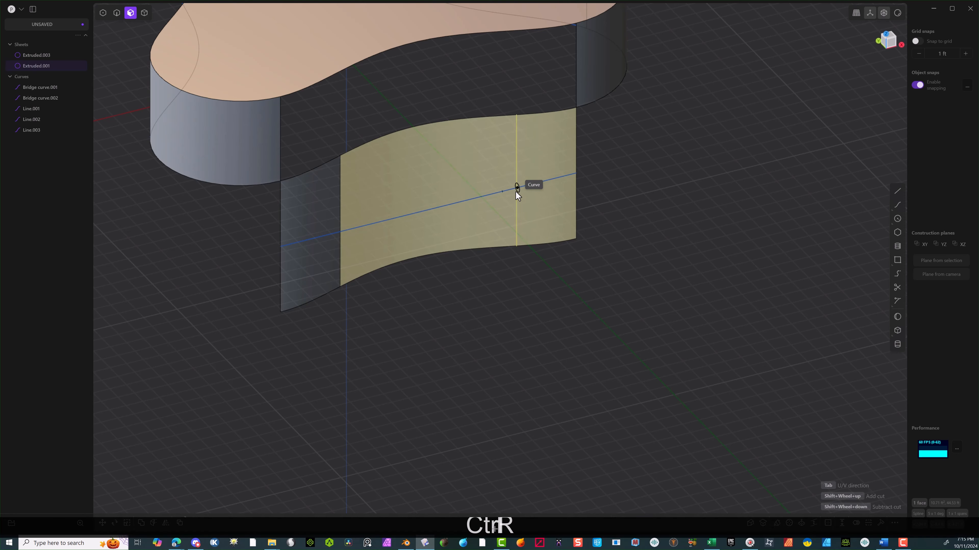
pyautogui.click(499, 193)
pyautogui.press('KP_1')
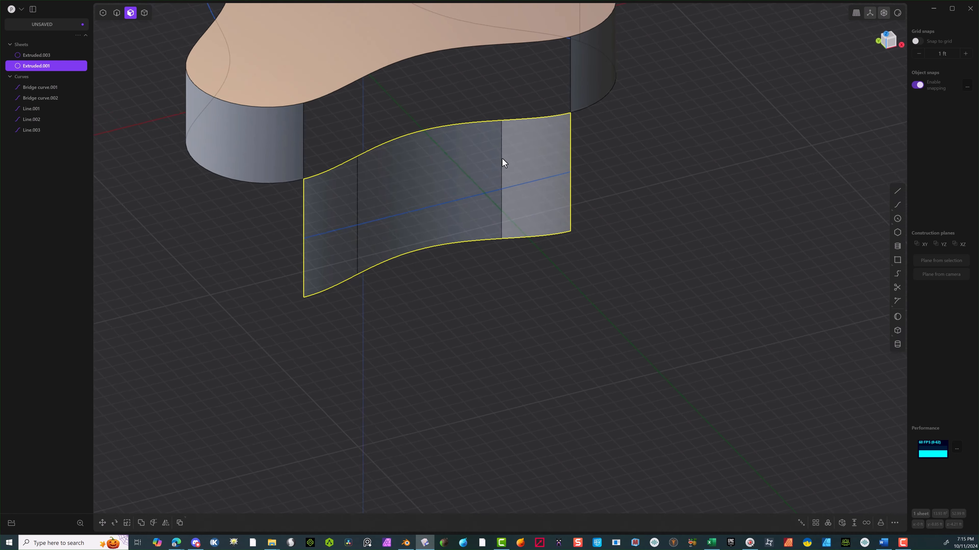
# With grid snapping on, draw a polyline joining the upper ends of both cuts through two outward grid points about 8 ft apart.
pyautogui.moveTo(446, 107); pyautogui.dragTo(452, 187, button='middle')
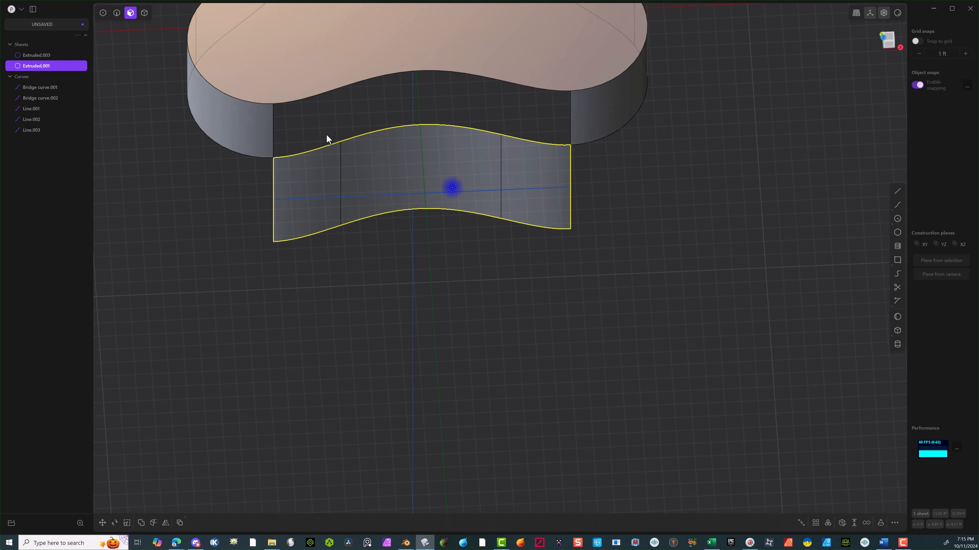
pyautogui.click(897, 191)
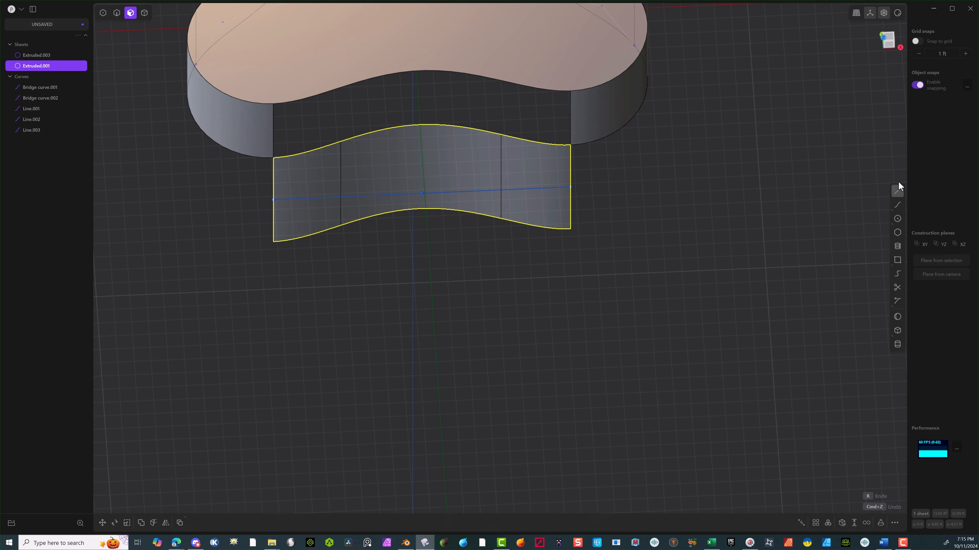
pyautogui.click(891, 37)
pyautogui.moveTo(465, 134); pyautogui.dragTo(342, 178, button='middle')
pyautogui.click(338, 150)
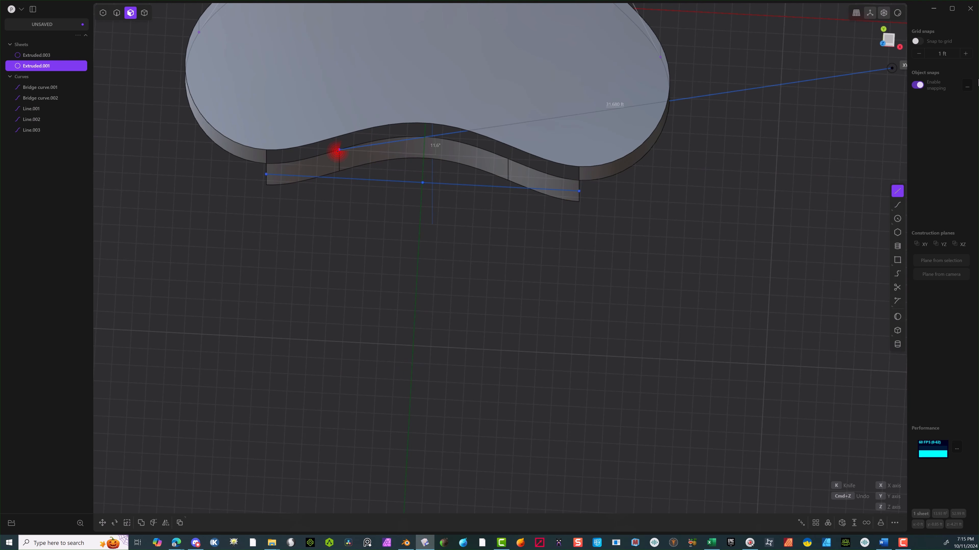
pyautogui.click(895, 39)
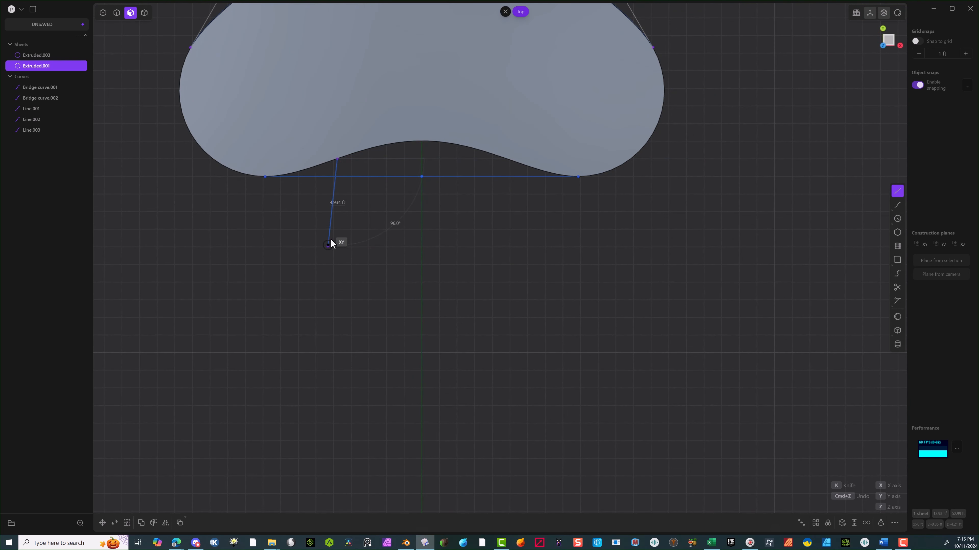
pyautogui.click(918, 41)
pyautogui.click(350, 194)
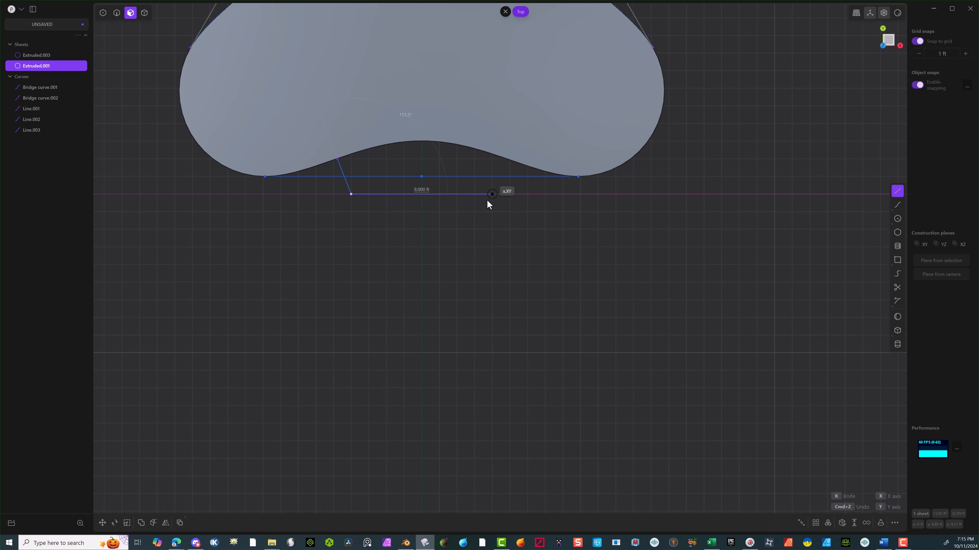
pyautogui.click(492, 194)
pyautogui.moveTo(492, 195); pyautogui.dragTo(512, 143, button='middle')
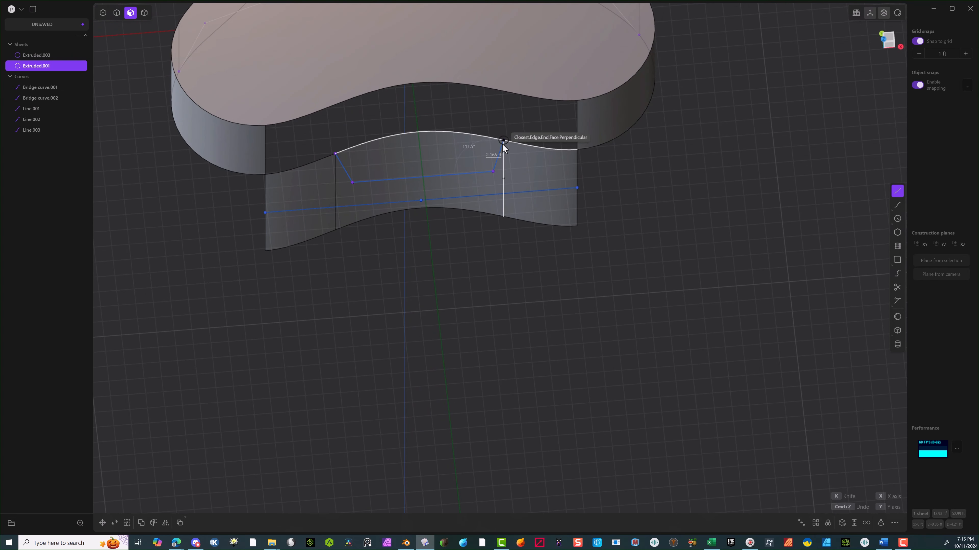
pyautogui.click(503, 143)
pyautogui.press('Return')
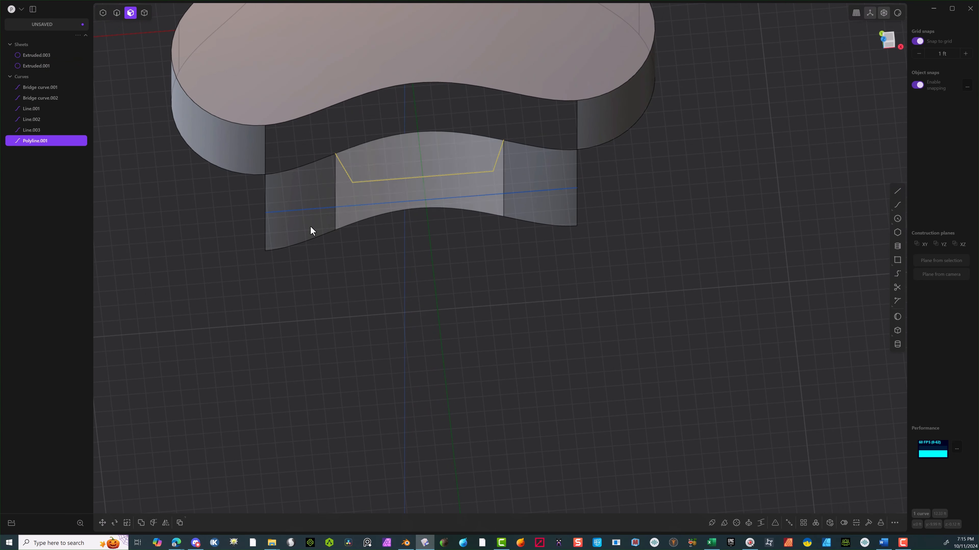
# Round the polyline's two outer corner points with a fillet and turn grid snapping off.
pyautogui.click(105, 15)
pyautogui.moveTo(459, 137); pyautogui.dragTo(493, 203, button='middle')
pyautogui.moveTo(507, 178); pyautogui.dragTo(332, 238)
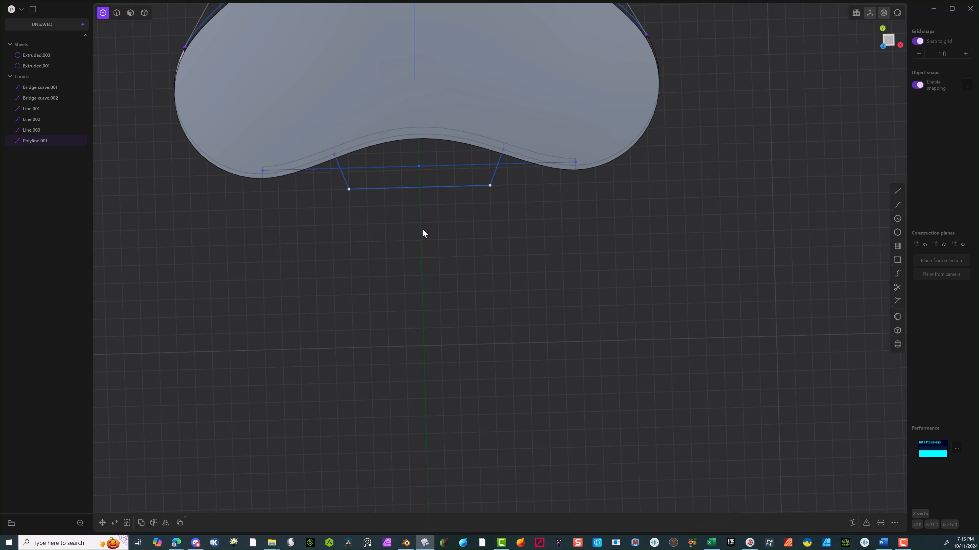
pyautogui.press('b')
pyautogui.moveTo(421, 185); pyautogui.dragTo(422, 218)
pyautogui.click(917, 41)
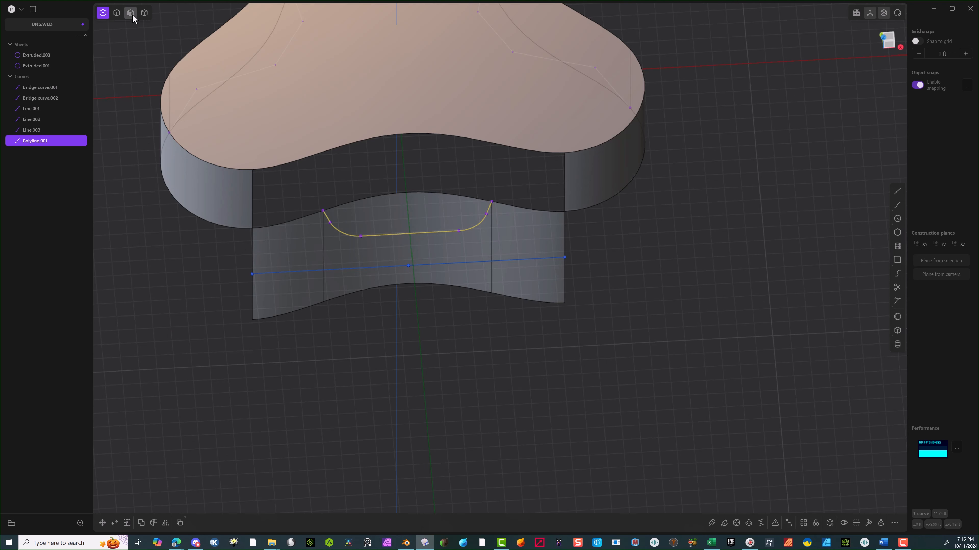
pyautogui.click(263, 339)
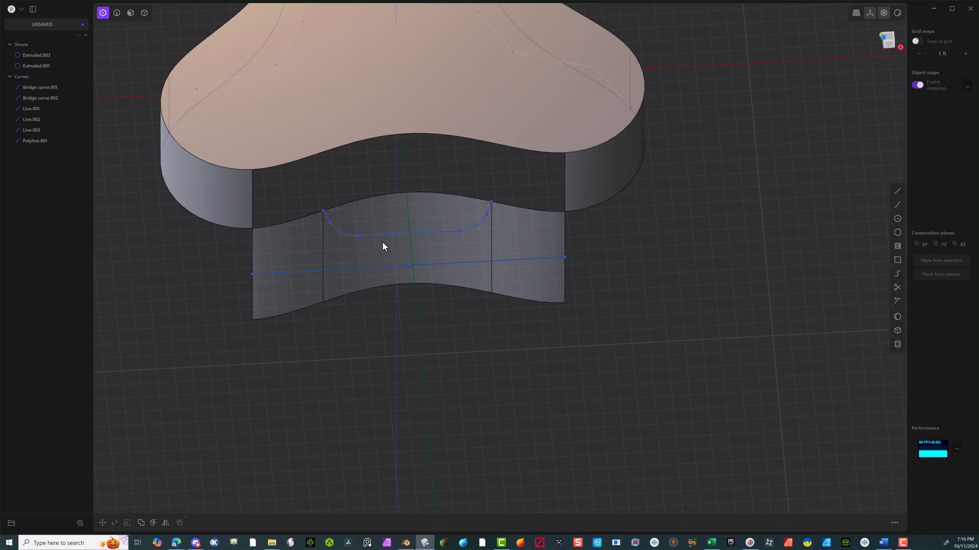
# Extrude the rounded polyline downward about 5.67 ft into a sheet.
pyautogui.click(117, 13)
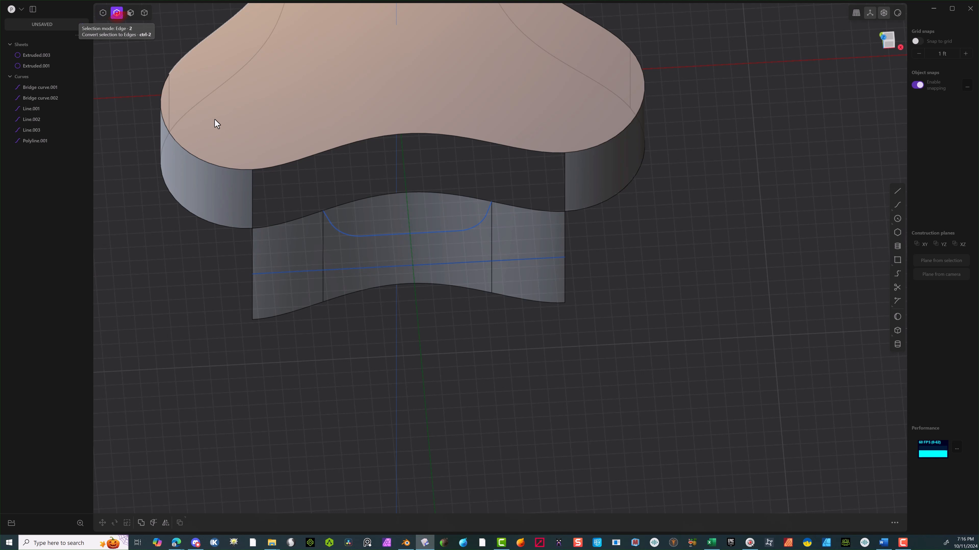
pyautogui.click(357, 234)
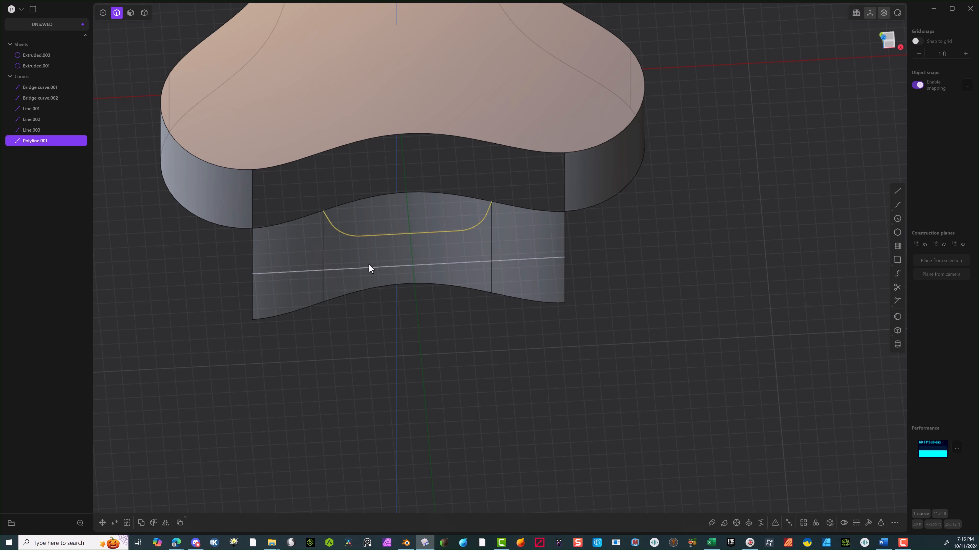
pyautogui.press('e')
pyautogui.moveTo(353, 268); pyautogui.dragTo(359, 329)
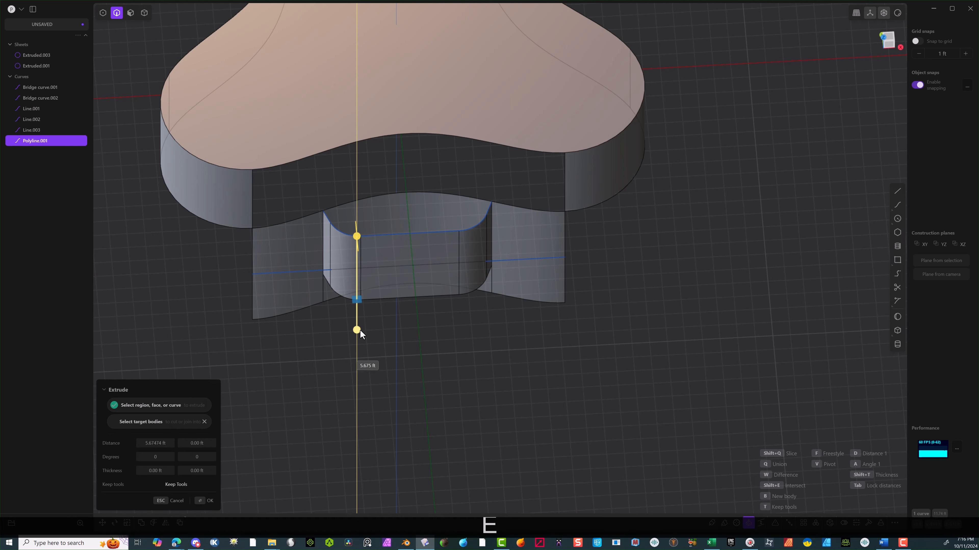
pyautogui.click(207, 502)
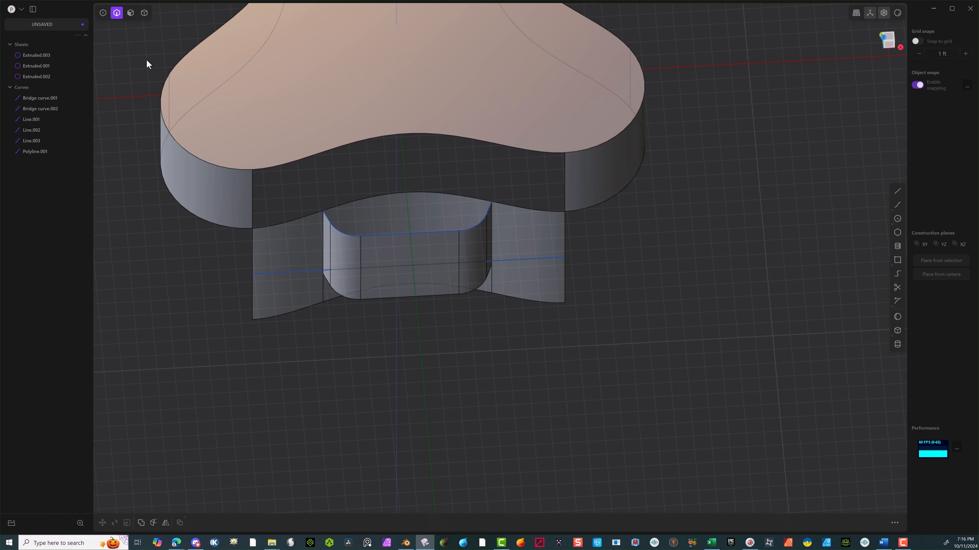
# Delete the three faces of the cut sheet behind the new rounded wall.
pyautogui.click(130, 13)
pyautogui.click(261, 272)
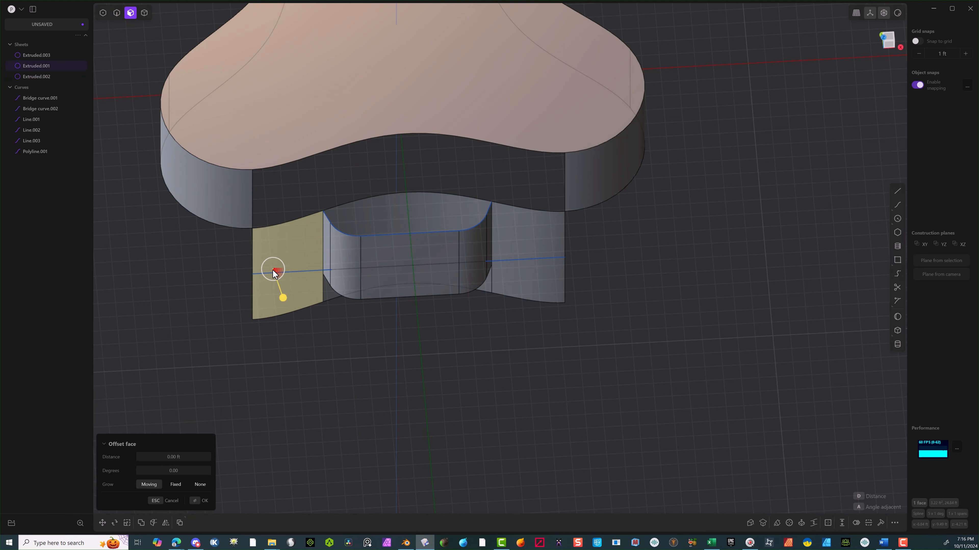
pyautogui.keyDown('shift'); pyautogui.click(366, 209); pyautogui.keyUp('shift')
pyautogui.keyDown('shift'); pyautogui.click(523, 230); pyautogui.keyUp('shift')
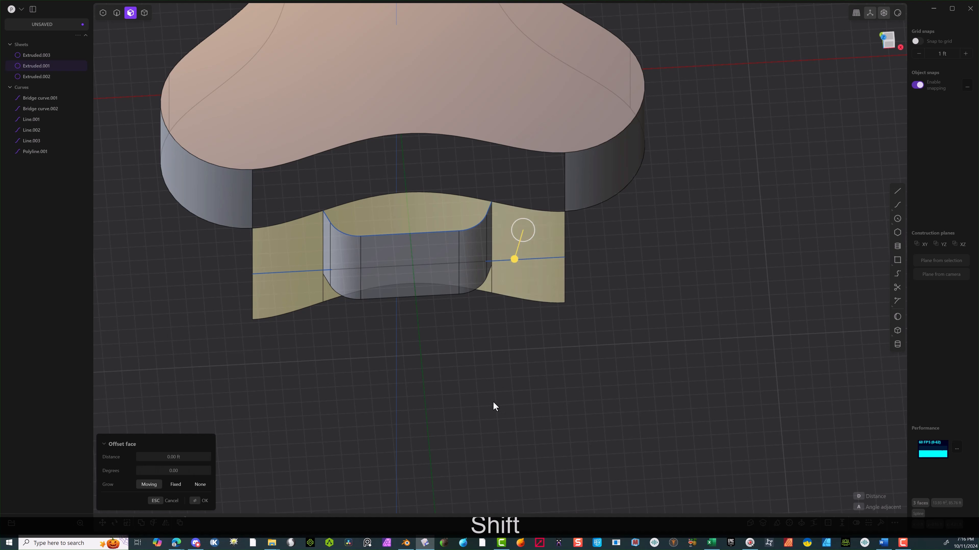
pyautogui.hotkey('shift', 'x')
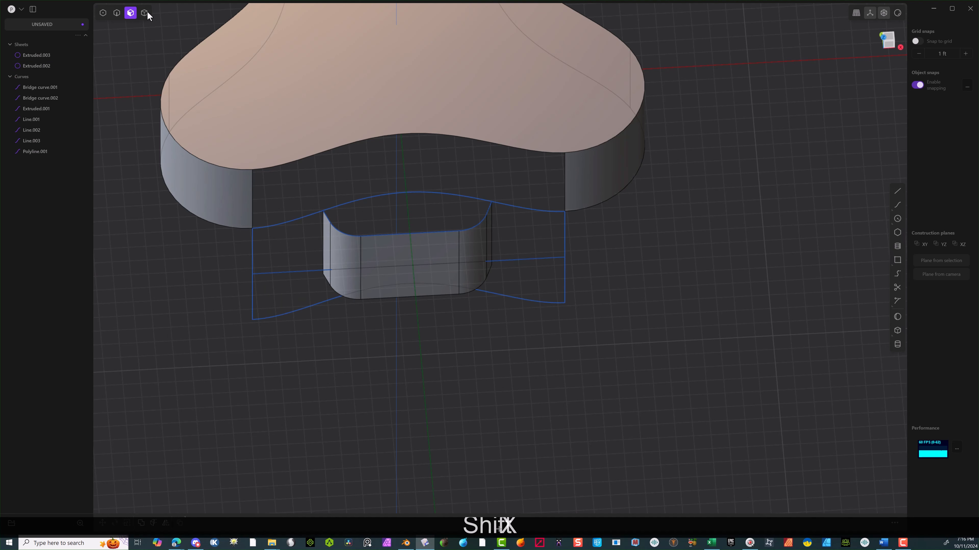
# Delete the leftover sheet outline, the straight helper lines and the rounded polyline.
pyautogui.click(117, 16)
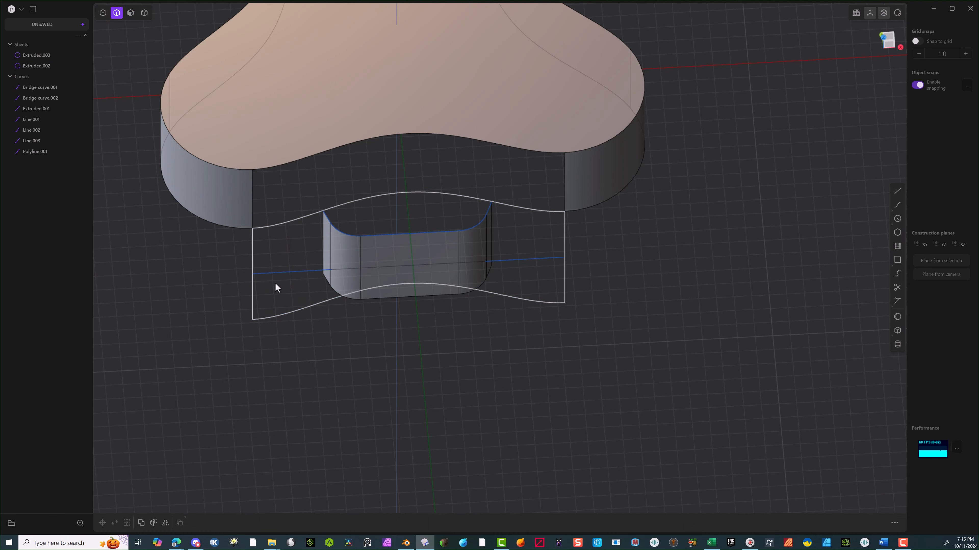
pyautogui.moveTo(294, 212); pyautogui.dragTo(276, 325)
pyautogui.press('Delete')
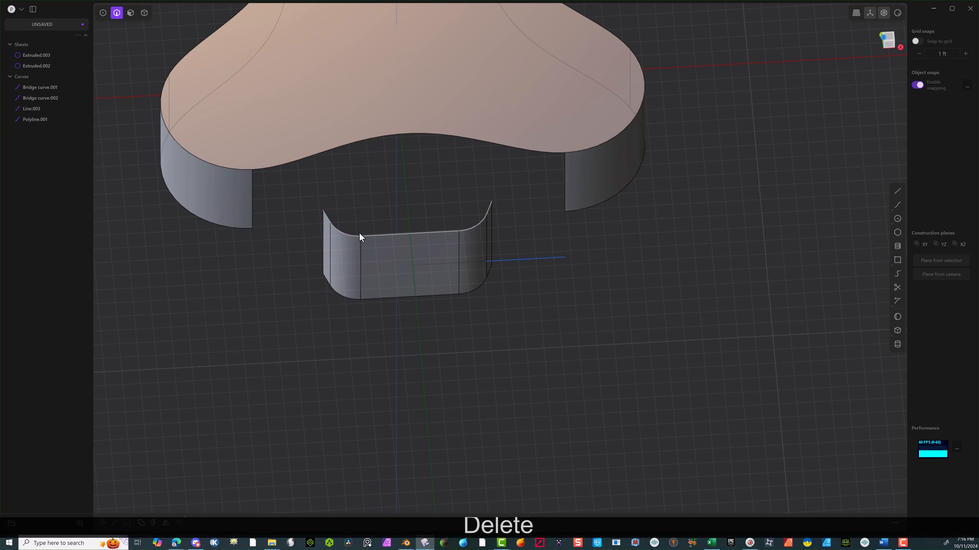
pyautogui.click(363, 236)
pyautogui.press('Delete')
pyautogui.click(531, 258)
pyautogui.press('Delete')
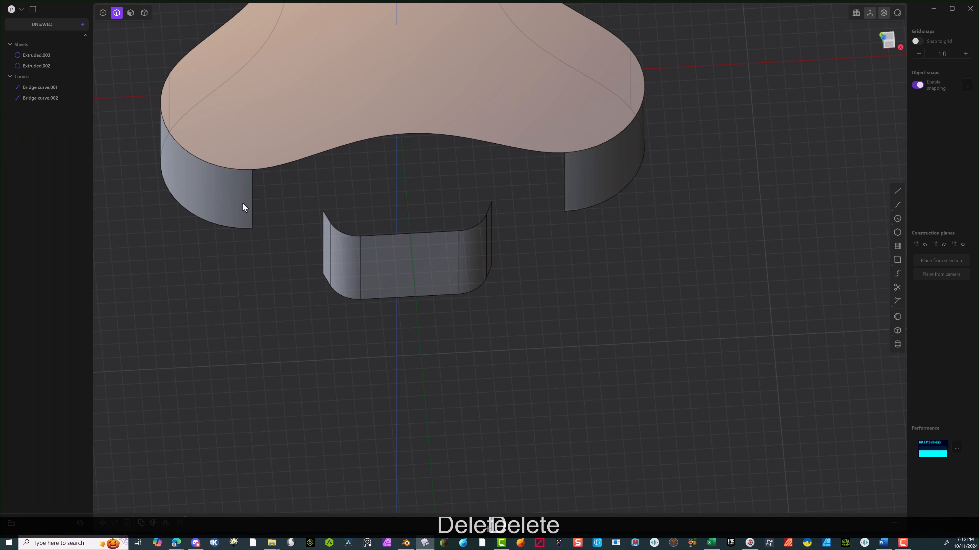
# Create a bridge edge curve from the front wall's upper end edge to the adjacent corner wall's lower edge.
pyautogui.moveTo(258, 204); pyautogui.dragTo(294, 208, button='middle')
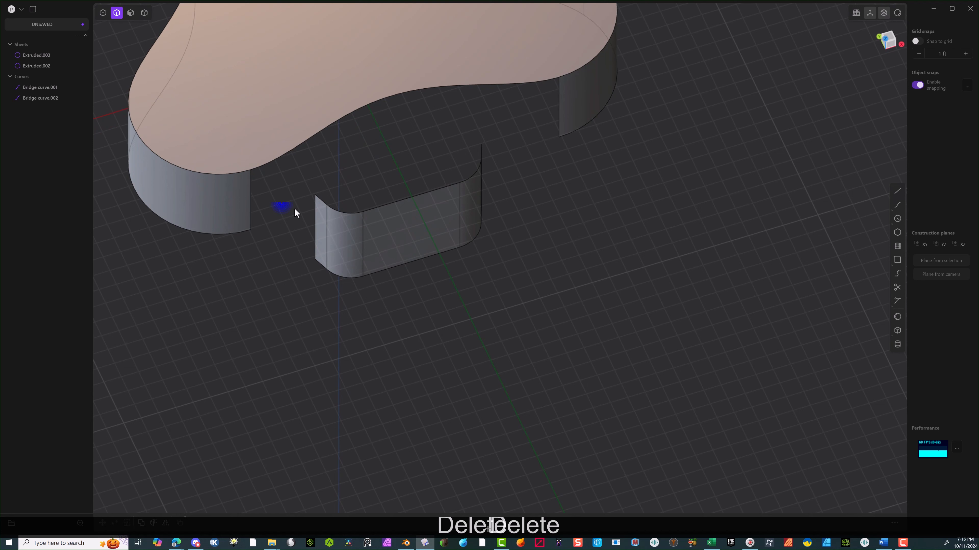
pyautogui.click(324, 197)
pyautogui.press('e')
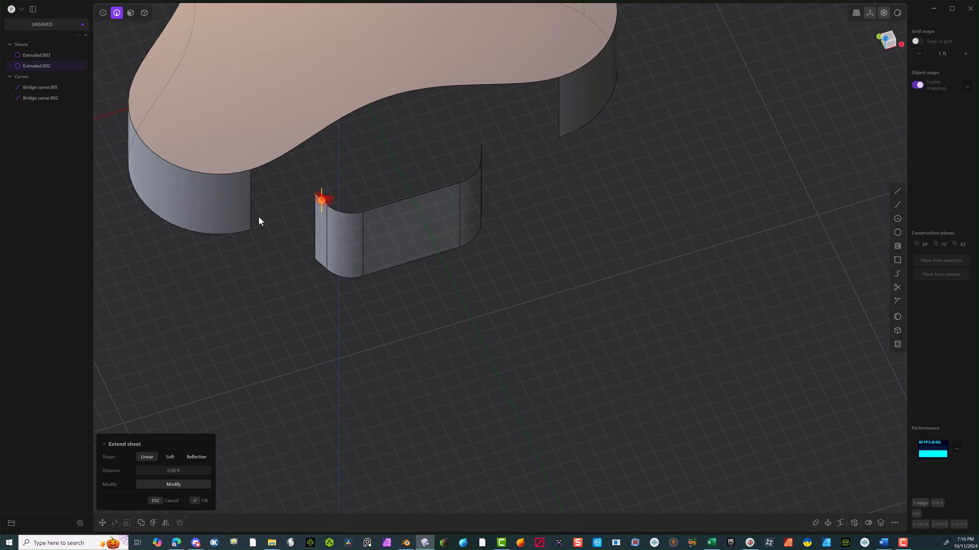
pyautogui.keyDown('shift'); pyautogui.click(230, 236); pyautogui.keyUp('shift')
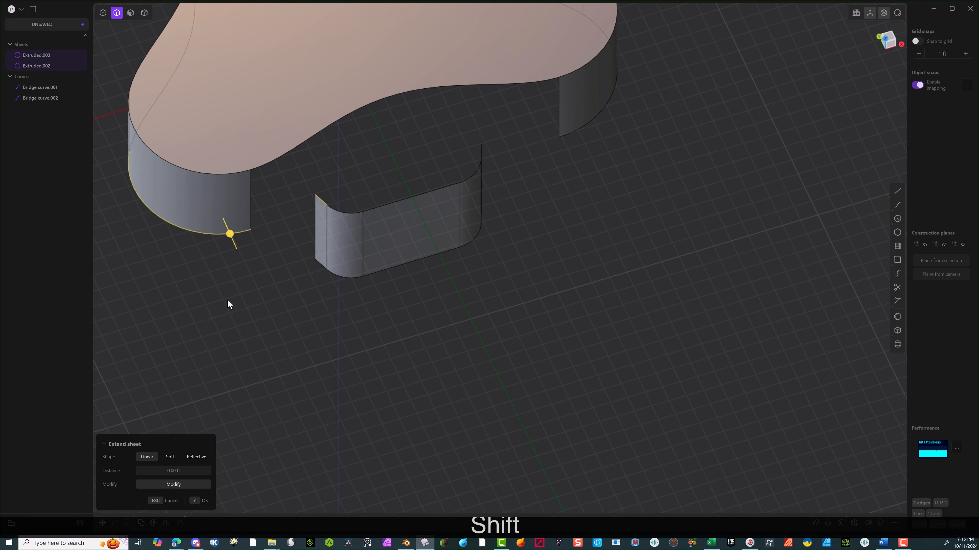
pyautogui.press('f')
pyautogui.click(306, 326)
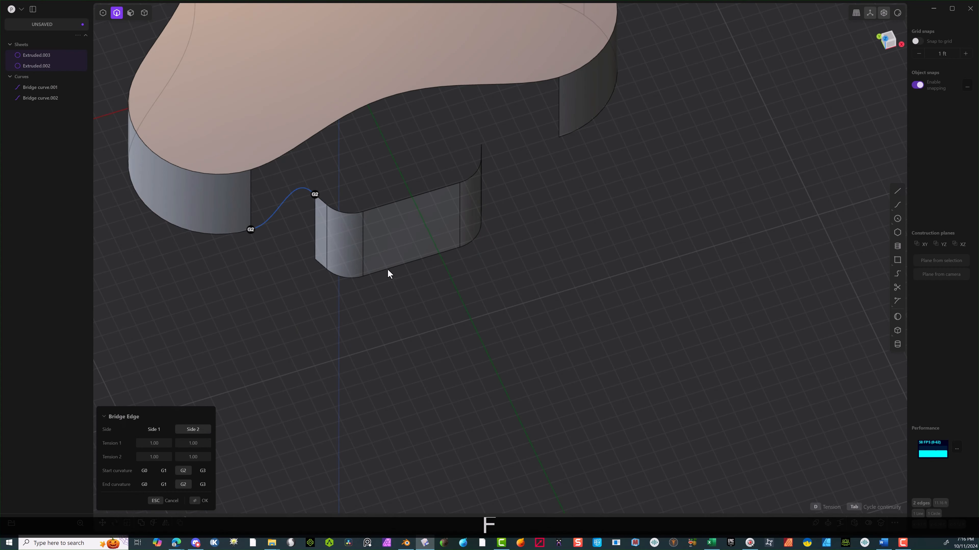
# Set the bridge curve's start and end continuity to G1 and accept the curve.
pyautogui.moveTo(387, 269); pyautogui.dragTo(435, 263, button='middle')
pyautogui.click(320, 211)
pyautogui.click(320, 211)
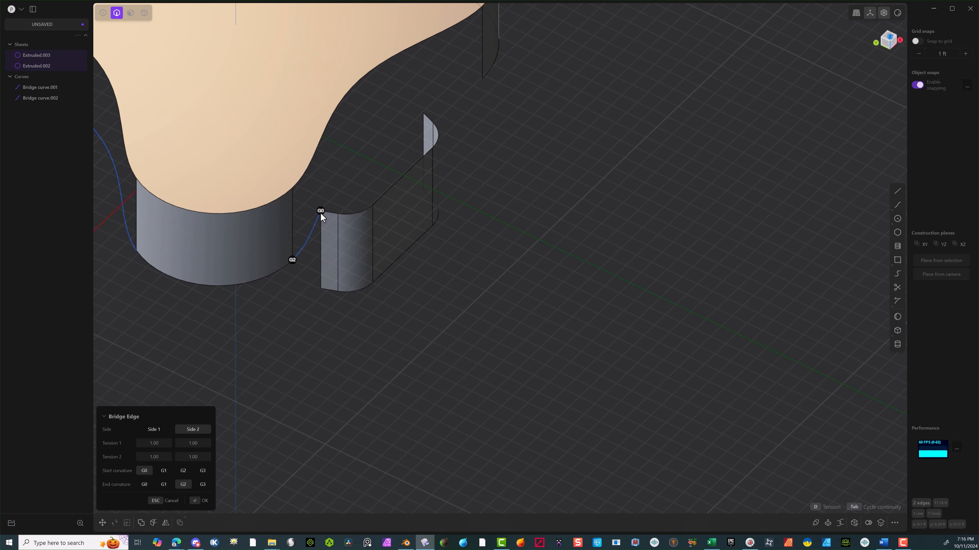
pyautogui.click(320, 211)
pyautogui.click(292, 260)
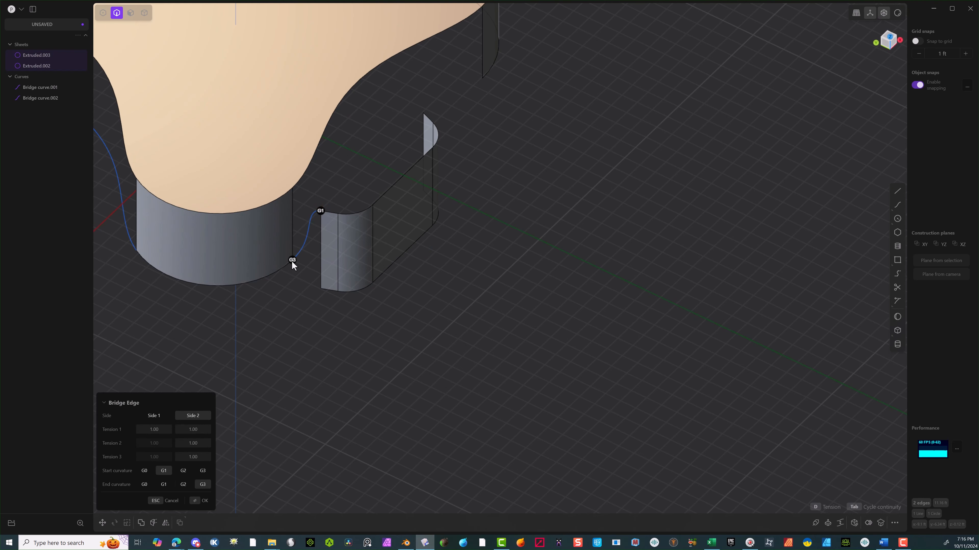
pyautogui.moveTo(328, 281); pyautogui.dragTo(463, 161, button='middle')
pyautogui.click(286, 253)
pyautogui.click(285, 253)
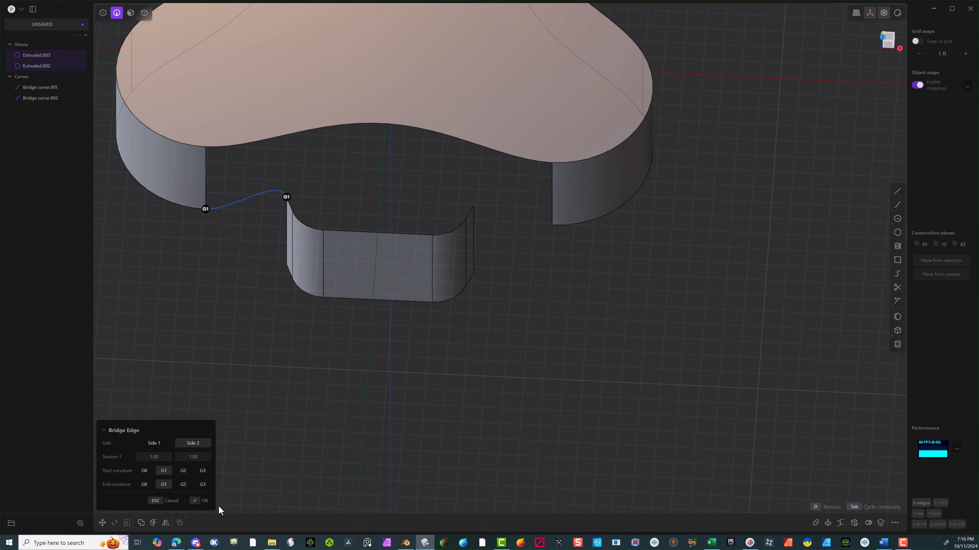
pyautogui.click(202, 501)
# Bridge the front wall's other upper end edge to the opposite corner wall's lower edge, adjusting the continuity at both ends.
pyautogui.click(471, 213)
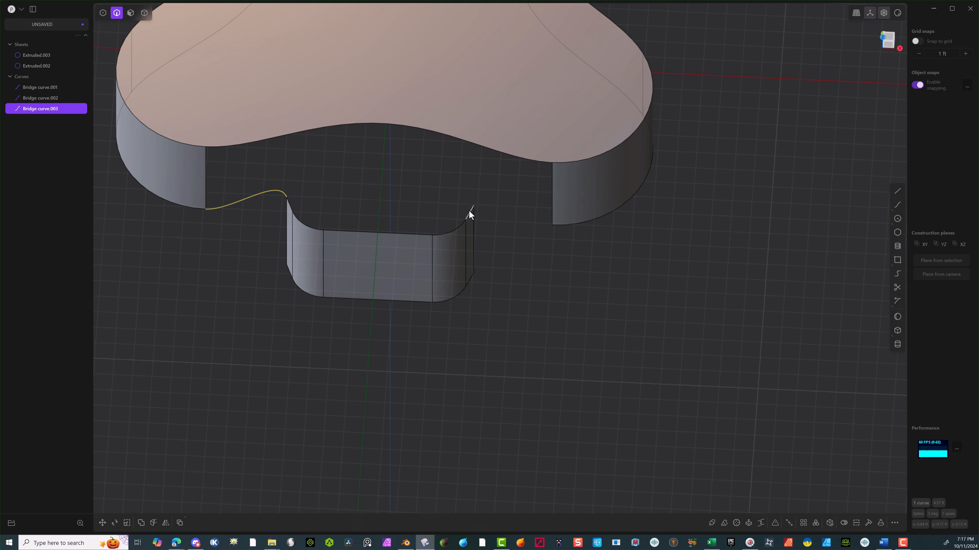
pyautogui.press('e')
pyautogui.keyDown('shift'); pyautogui.click(566, 226); pyautogui.keyUp('shift')
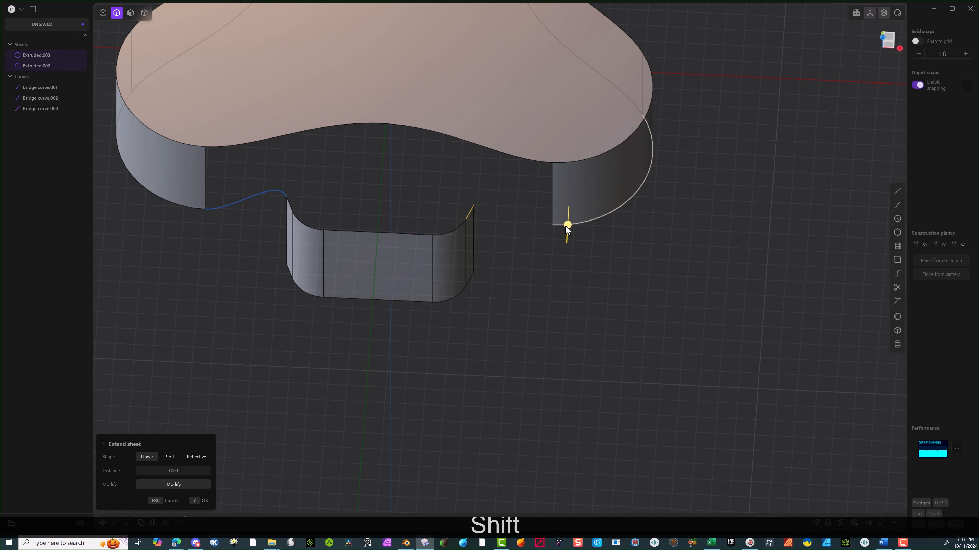
pyautogui.press('f')
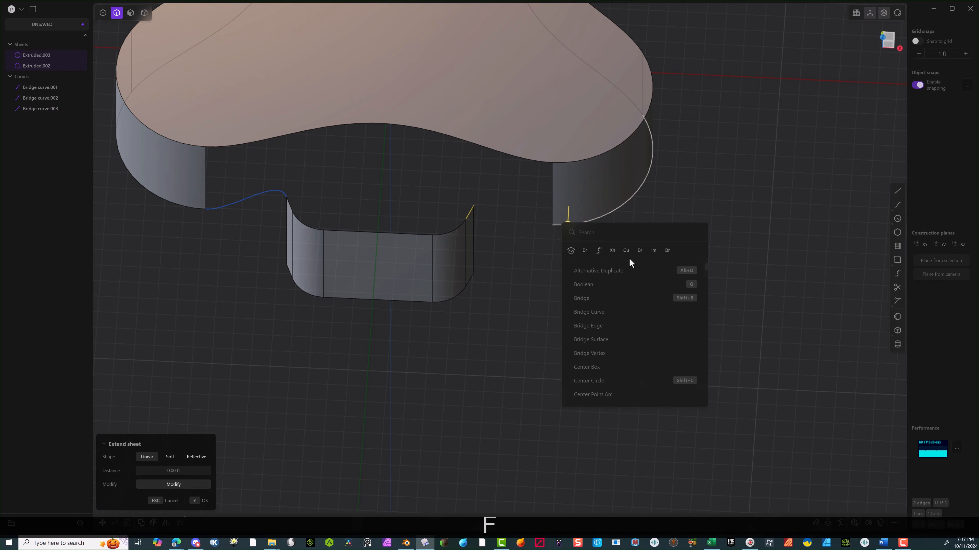
pyautogui.click(638, 251)
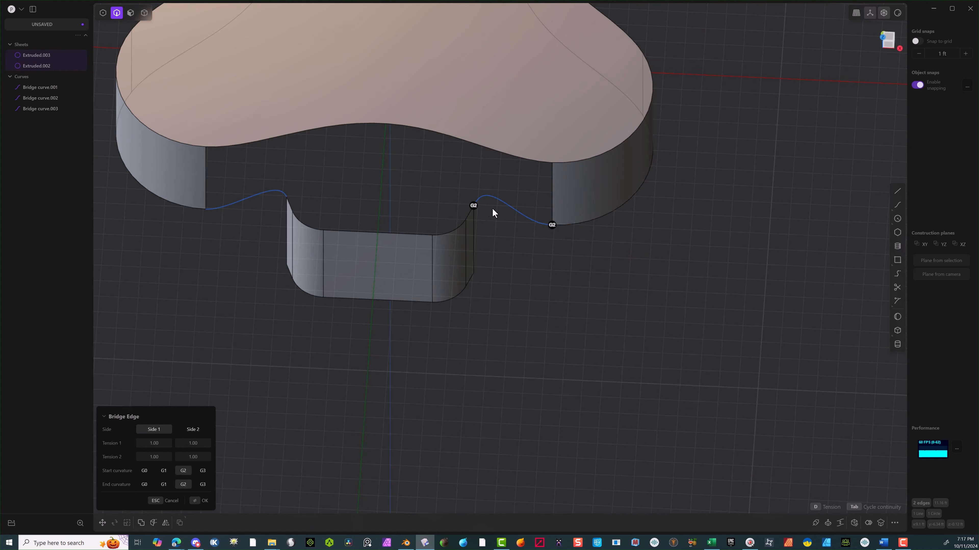
pyautogui.click(473, 205)
pyautogui.click(474, 206)
pyautogui.click(551, 226)
pyautogui.press('Return')
# Extrude both new bridge curves downward about 7.74 ft into sheets.
pyautogui.keyDown('shift'); pyautogui.moveTo(365, 218); pyautogui.dragTo(275, 230, button='middle'); pyautogui.keyUp('shift')
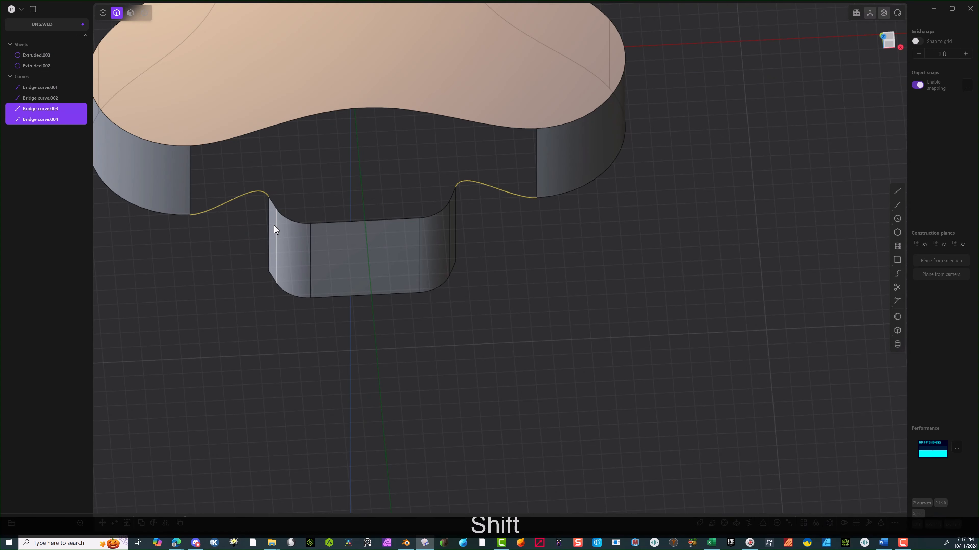
pyautogui.press('e')
pyautogui.moveTo(229, 168); pyautogui.dragTo(229, 272)
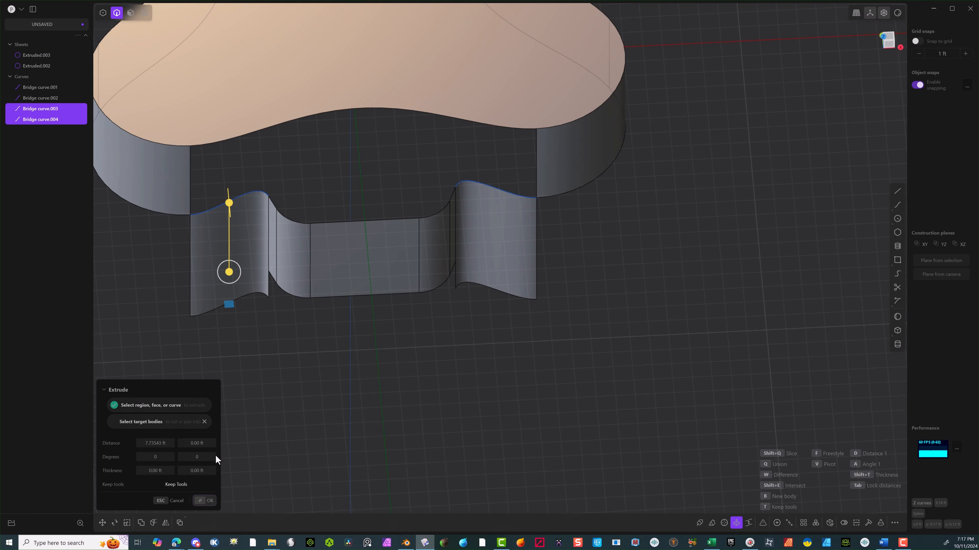
pyautogui.click(211, 500)
# Delete the two bridge curves along the upper edges of the newly extruded sheets.
pyautogui.click(231, 202)
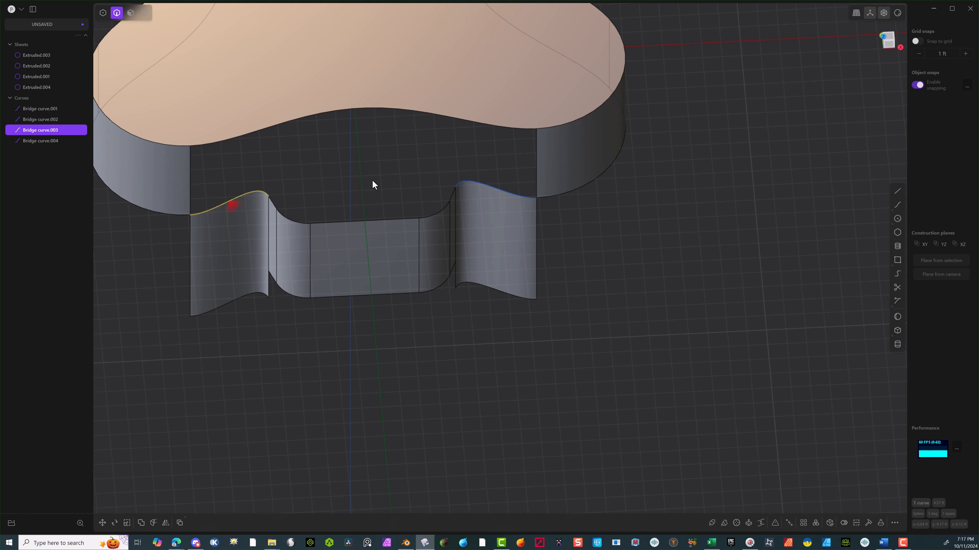
pyautogui.keyDown('shift'); pyautogui.click(477, 185); pyautogui.keyUp('shift')
pyautogui.press('Delete')
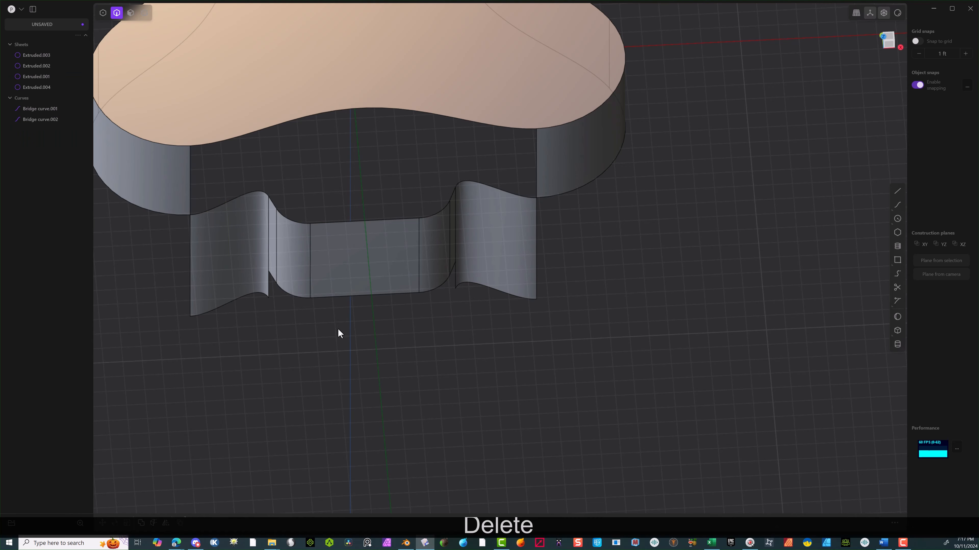
# Fill the front opening with an XNurbs surface bounded by the body's opening edges and the upper edges of the lower walls.
pyautogui.moveTo(338, 332); pyautogui.dragTo(244, 310, button='middle')
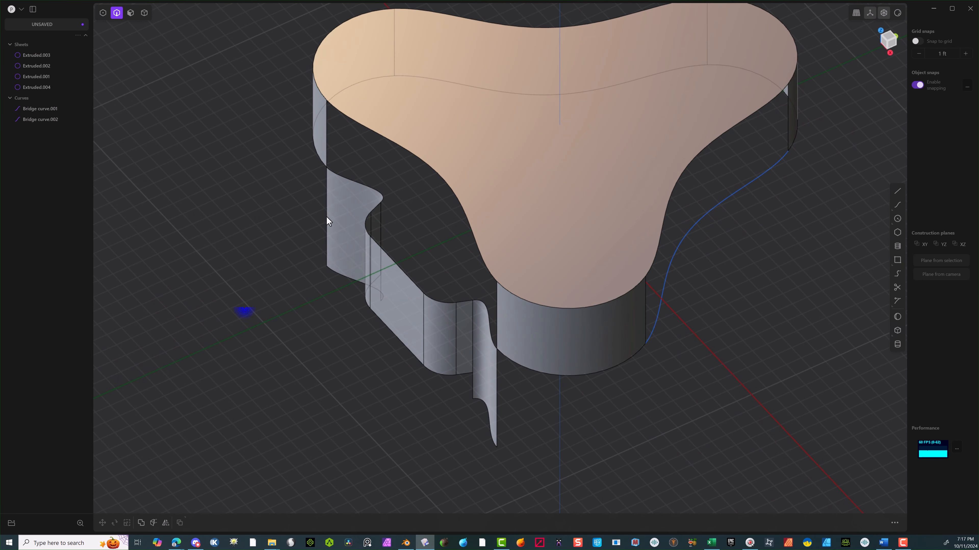
pyautogui.click(326, 138)
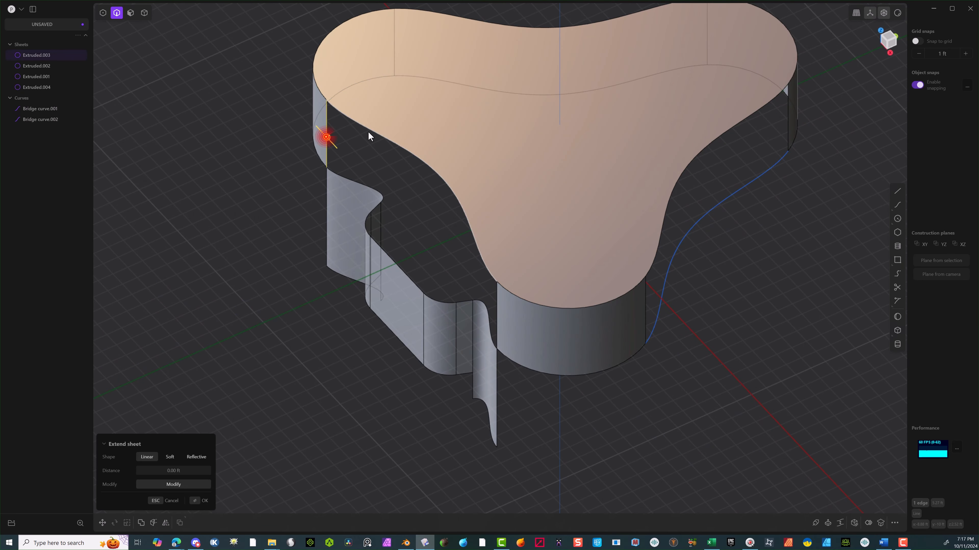
pyautogui.keyDown('shift'); pyautogui.click(382, 136); pyautogui.keyUp('shift')
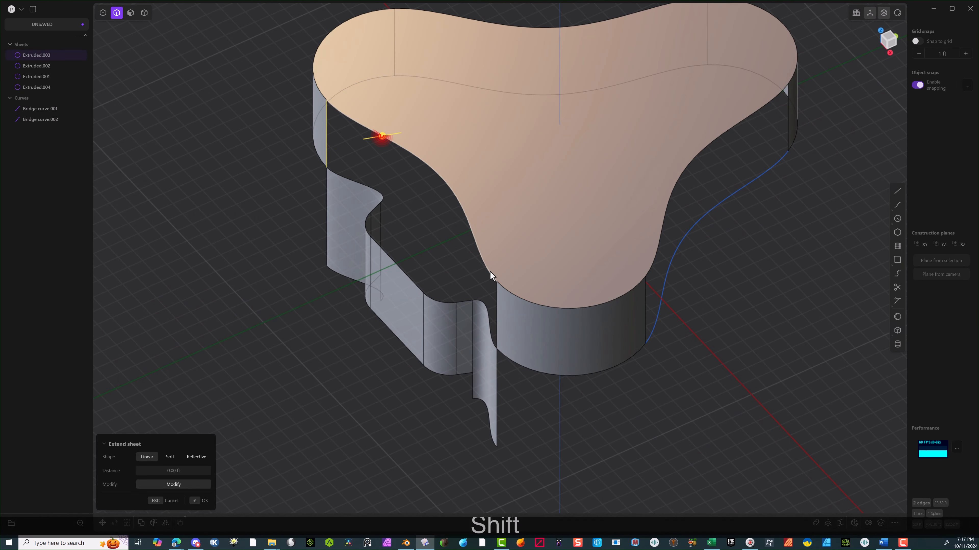
pyautogui.keyDown('shift'); pyautogui.click(499, 318); pyautogui.keyUp('shift')
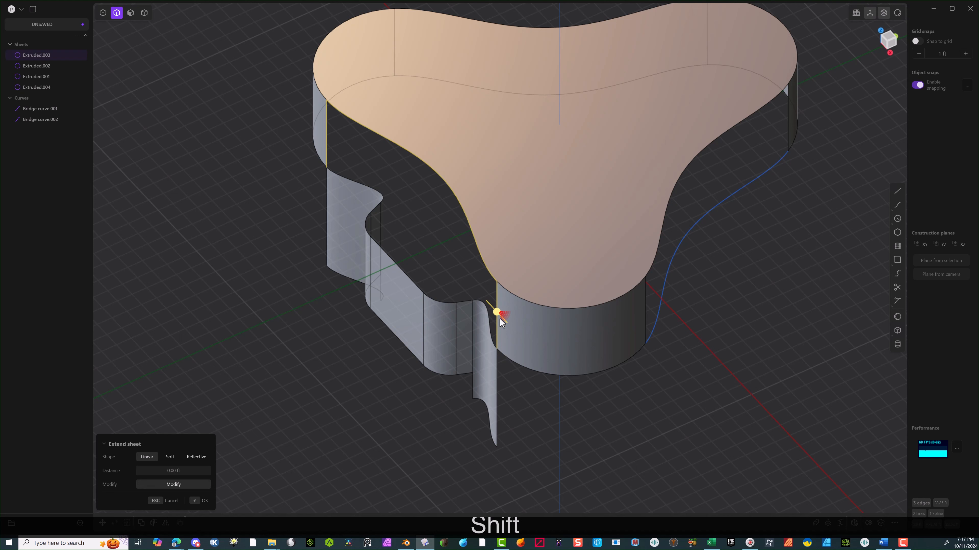
pyautogui.keyDown('alt'); pyautogui.keyDown('shift'); pyautogui.click(490, 335); pyautogui.keyUp('shift'); pyautogui.keyUp('alt')
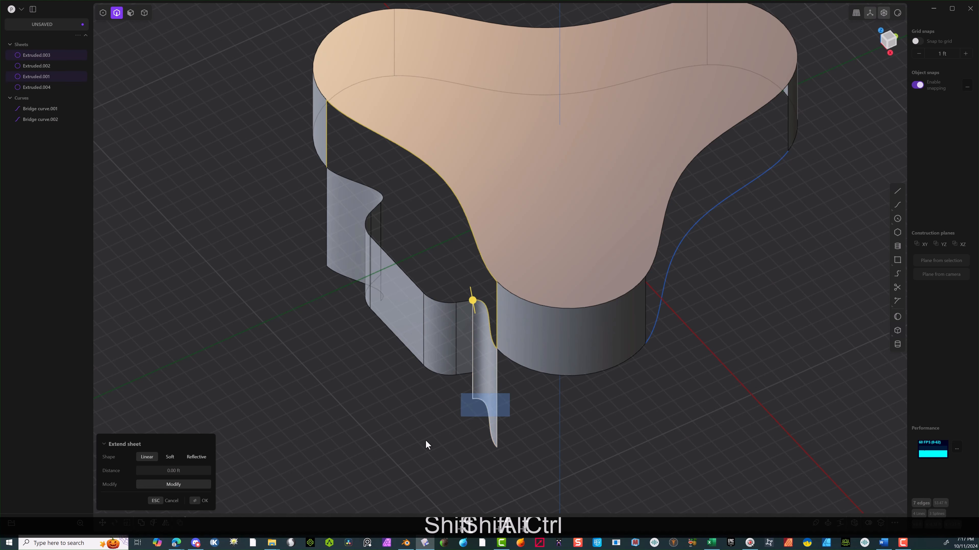
pyautogui.moveTo(421, 455); pyautogui.dragTo(489, 443, button='middle')
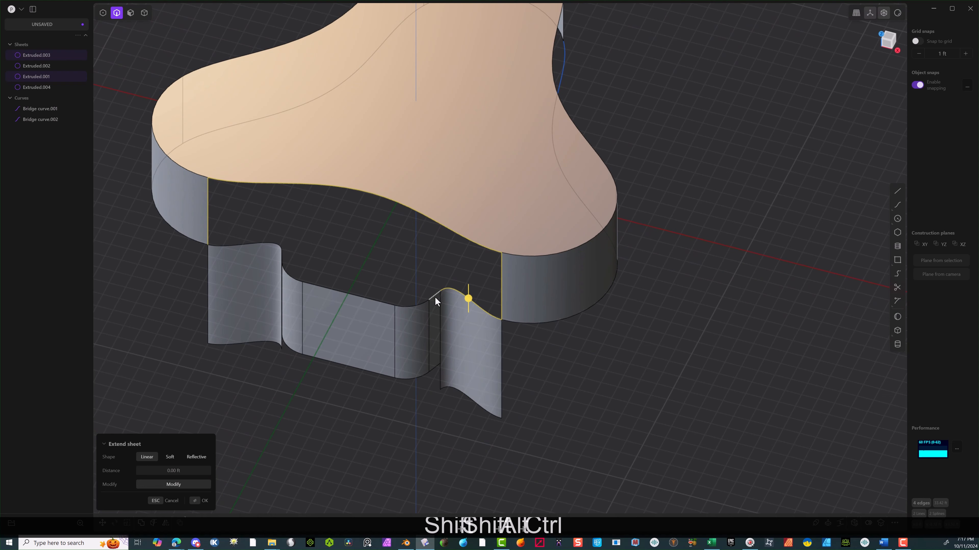
pyautogui.keyDown('shift'); pyautogui.click(416, 307); pyautogui.keyUp('shift')
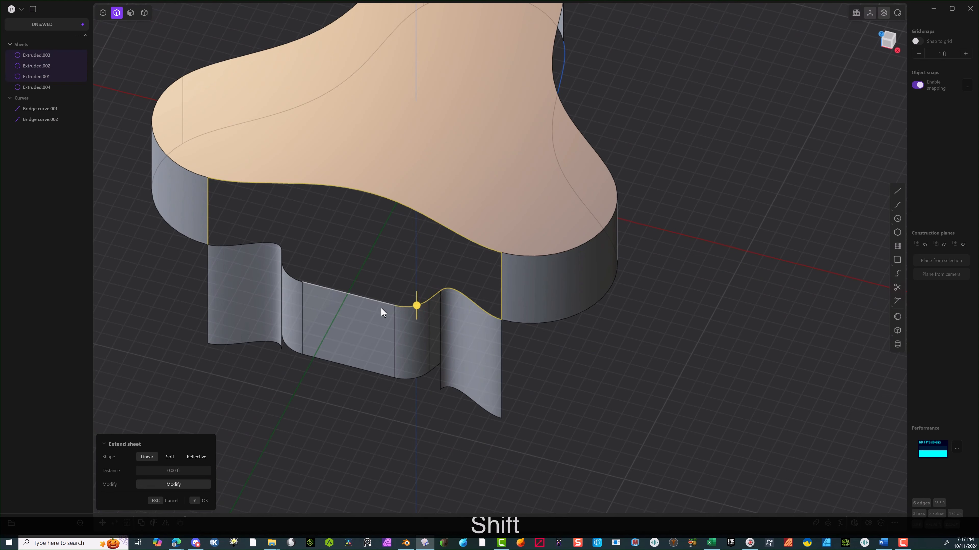
pyautogui.keyDown('shift'); pyautogui.click(288, 277); pyautogui.keyUp('shift')
pyautogui.moveTo(310, 258); pyautogui.dragTo(360, 265, button='middle')
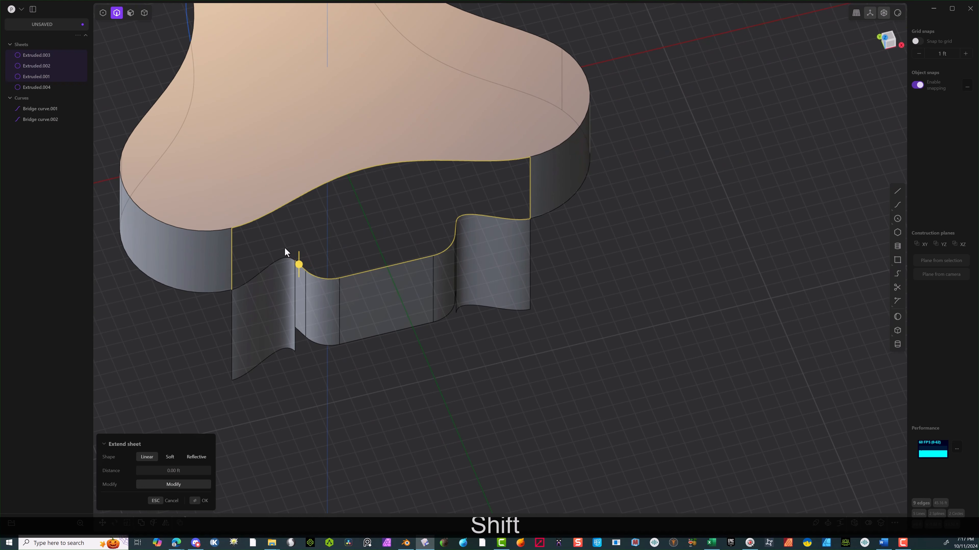
pyautogui.keyDown('shift'); pyautogui.click(283, 259); pyautogui.keyUp('shift')
pyautogui.keyDown('shift'); pyautogui.click(283, 258); pyautogui.keyUp('shift')
pyautogui.press('f')
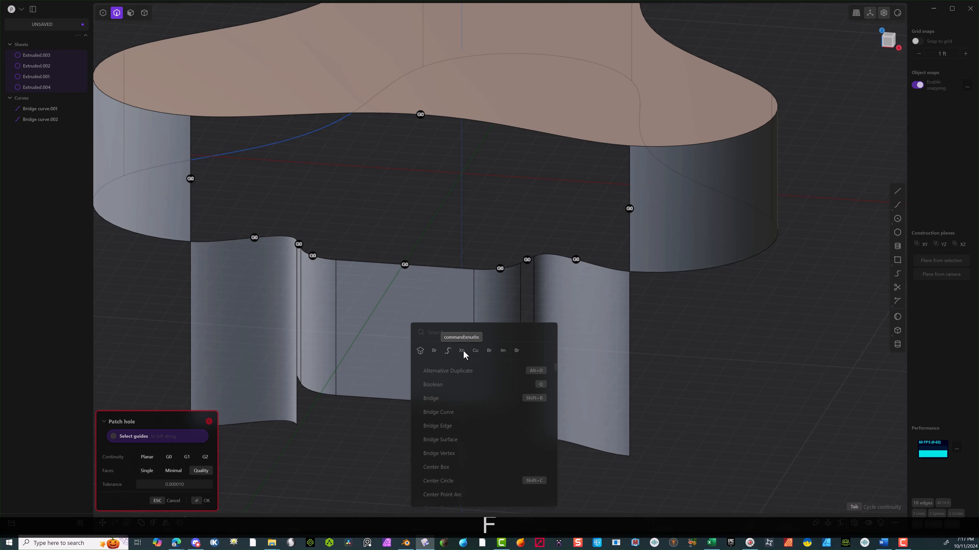
pyautogui.click(462, 350)
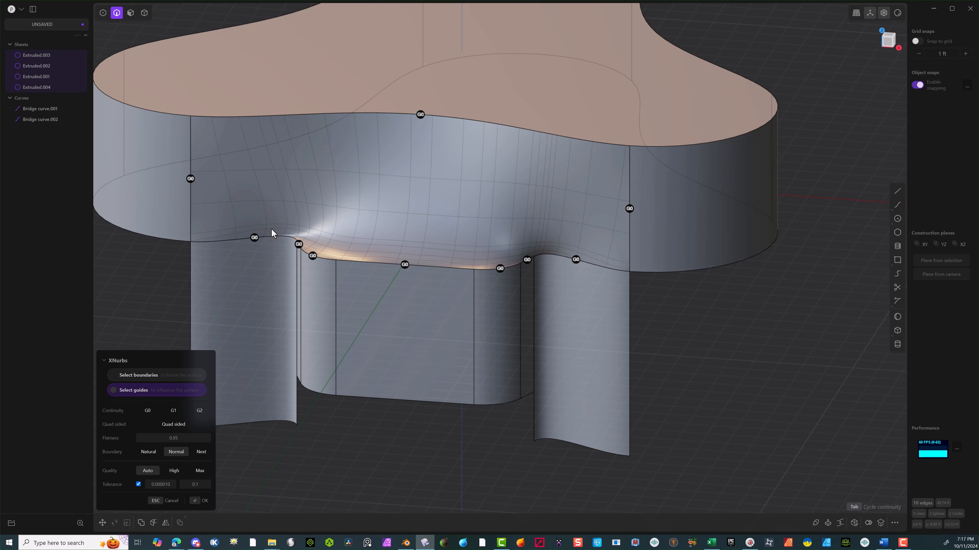
# Set G1 continuity on the XNurbs surface's lower and side boundaries, keep G0 on the top edge, and accept the surface.
pyautogui.click(255, 238)
pyautogui.click(298, 244)
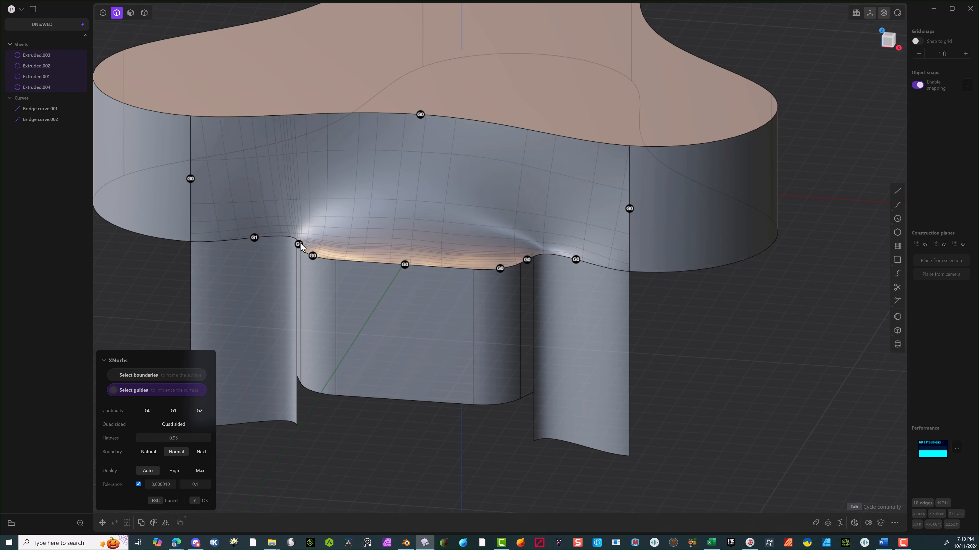
pyautogui.click(313, 256)
pyautogui.click(405, 265)
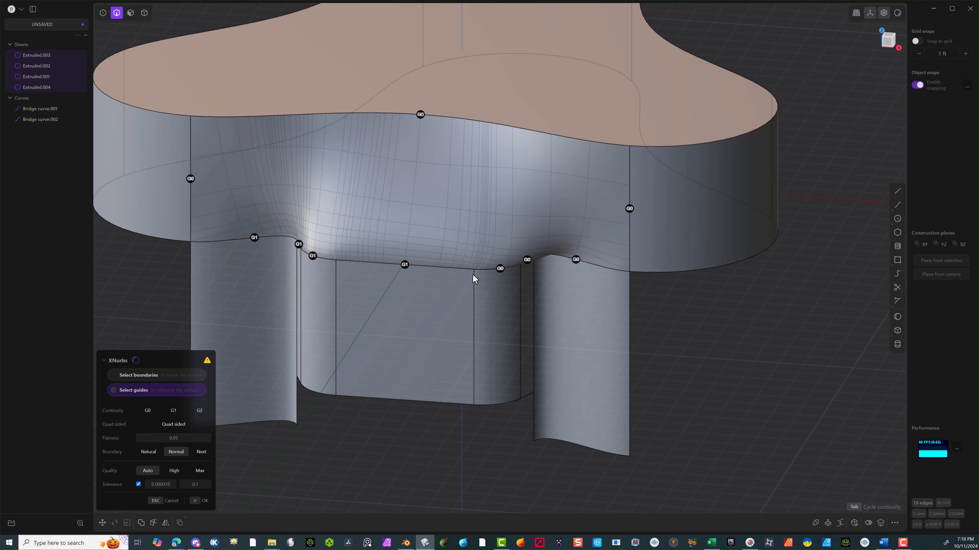
pyautogui.click(500, 269)
pyautogui.click(527, 260)
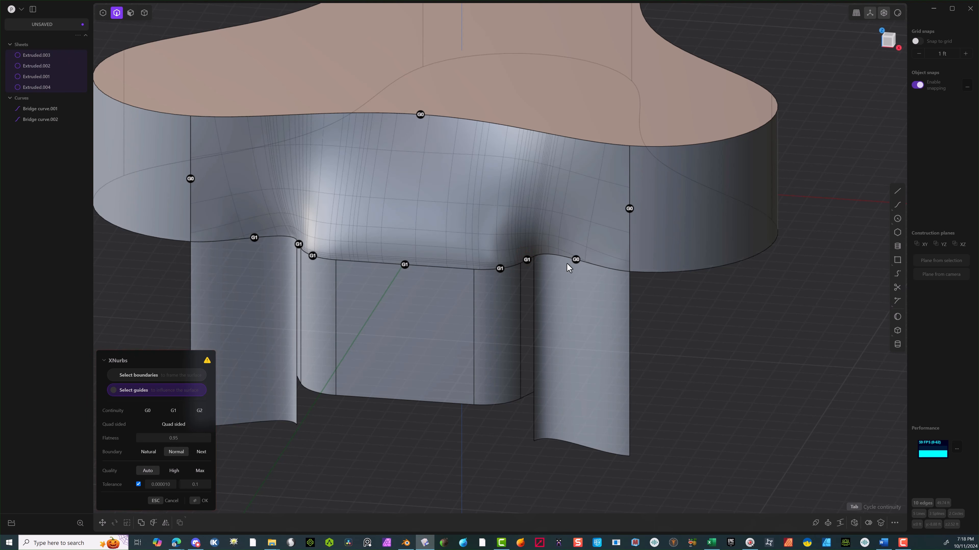
pyautogui.click(576, 259)
pyautogui.click(629, 209)
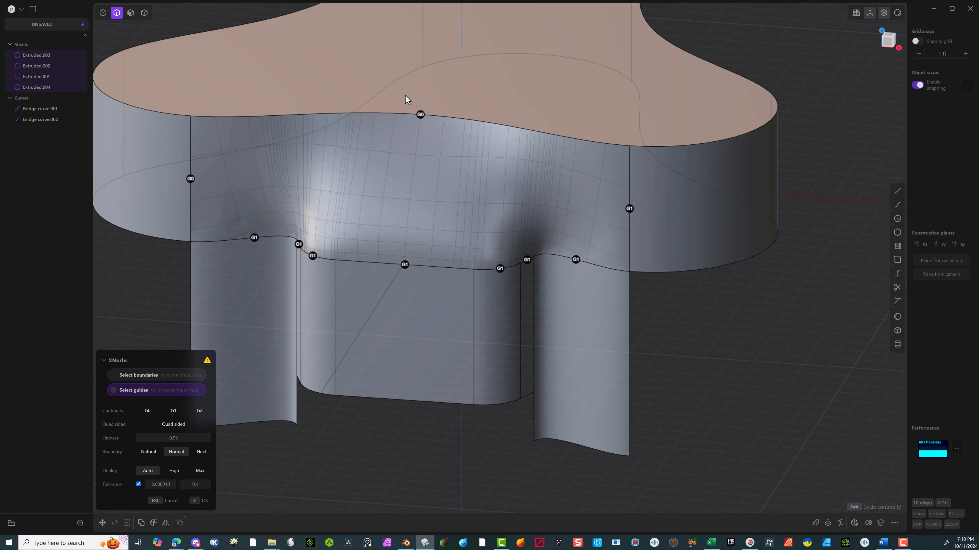
pyautogui.click(190, 179)
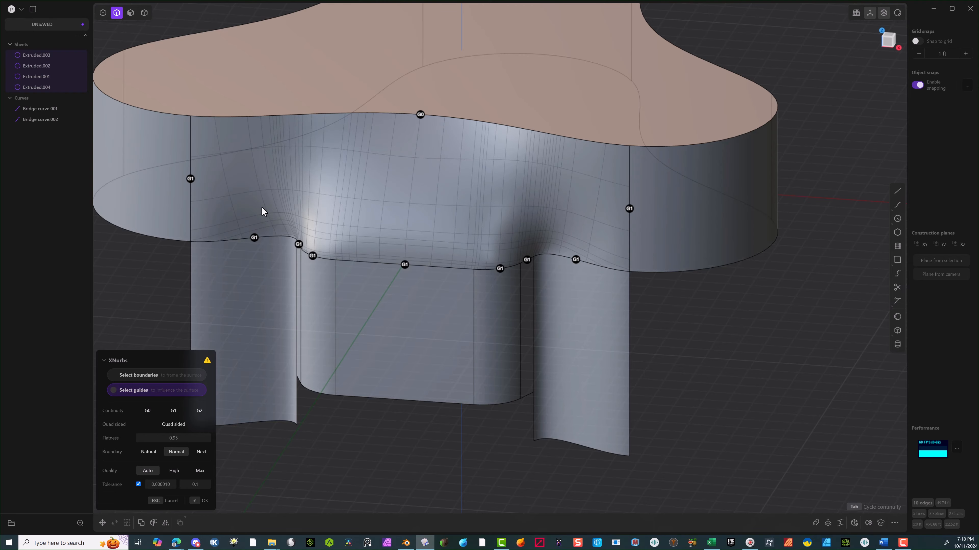
pyautogui.scroll(-1, 266, 209)
pyautogui.moveTo(277, 211); pyautogui.dragTo(325, 208, button='middle')
pyautogui.click(195, 504)
pyautogui.scroll(-4, 268, 454)
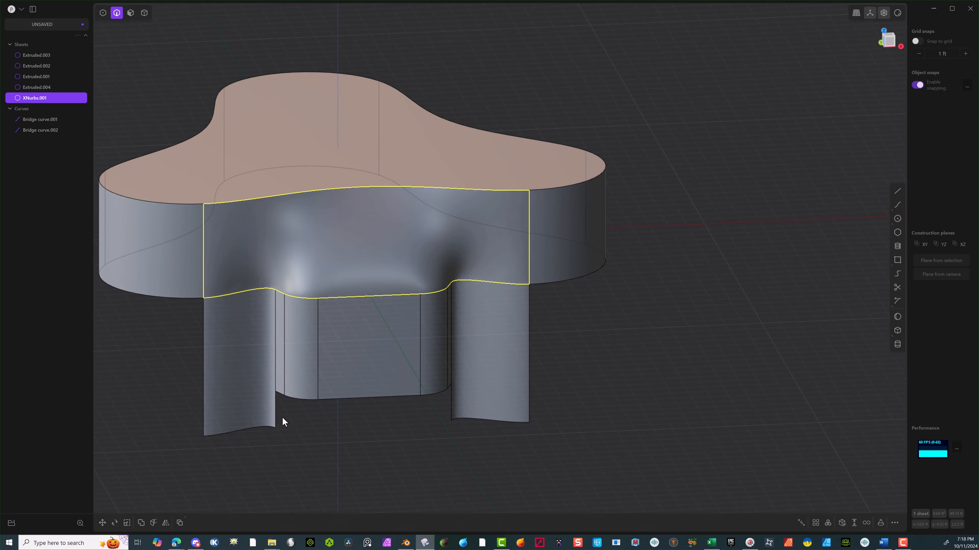
pyautogui.moveTo(282, 416); pyautogui.dragTo(271, 410, button='middle')
pyautogui.press('Escape')
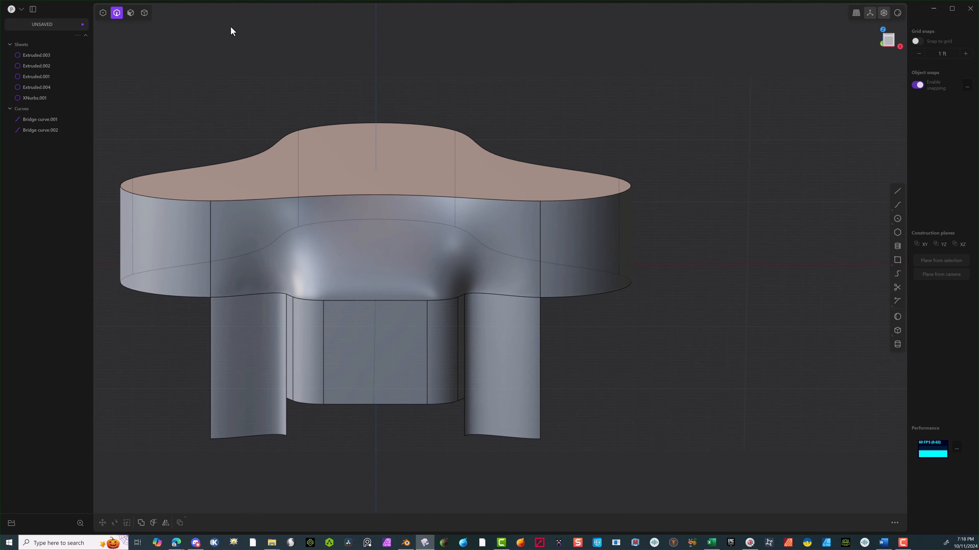
# Join the XNurbs surface with the three-lobed body sheet.
pyautogui.click(144, 12)
pyautogui.click(444, 199)
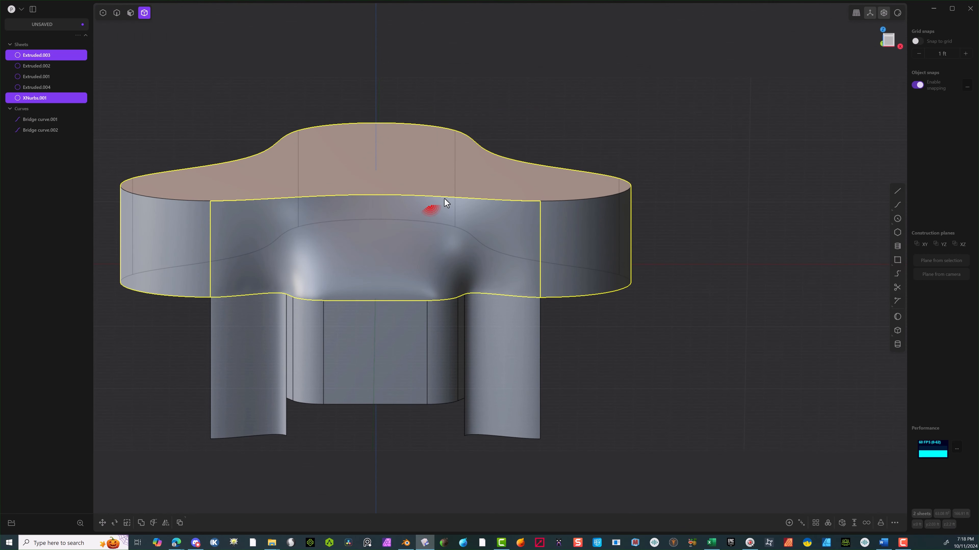
pyautogui.press('j')
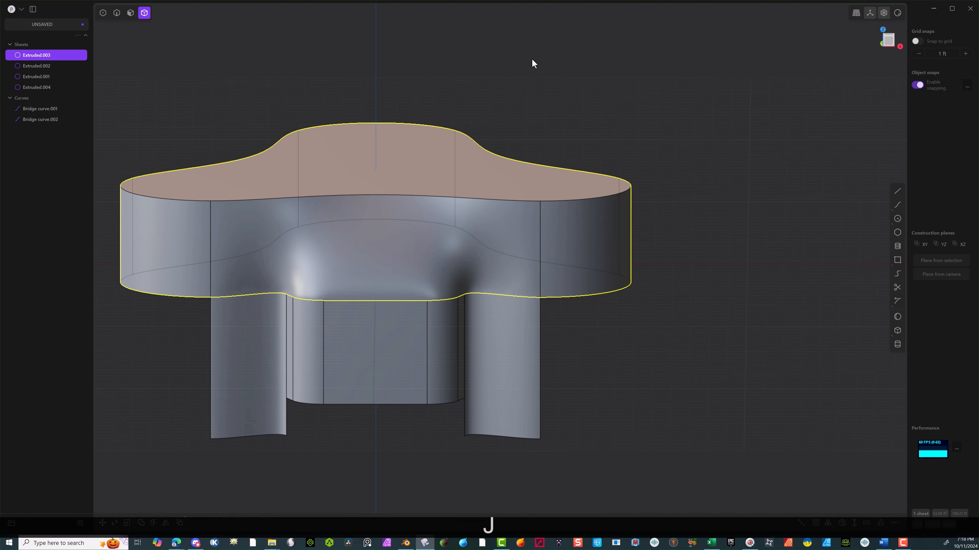
# Delete the faces of the temporary walls below the body, along with the wire curves left over from them.
pyautogui.click(130, 14)
pyautogui.moveTo(612, 356); pyautogui.dragTo(199, 437)
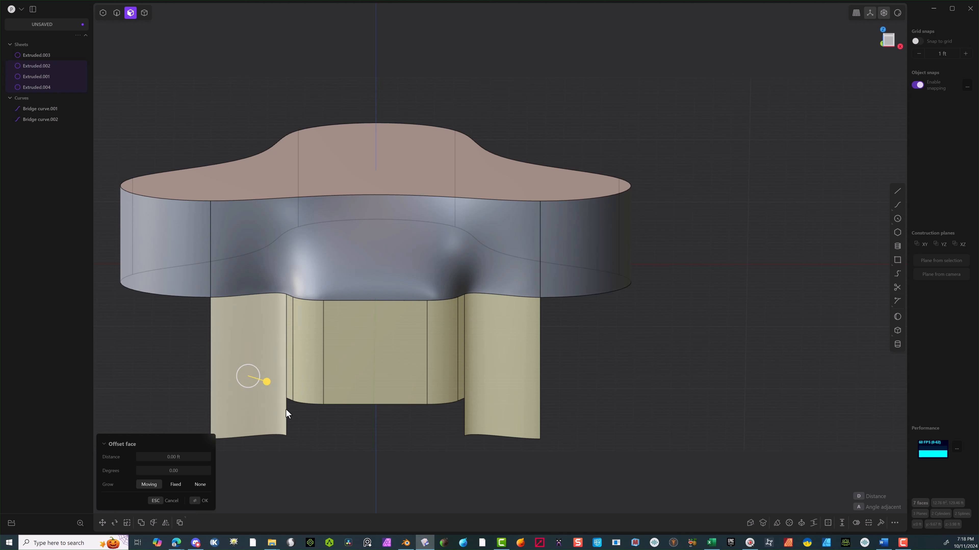
pyautogui.hotkey('shift', 'x')
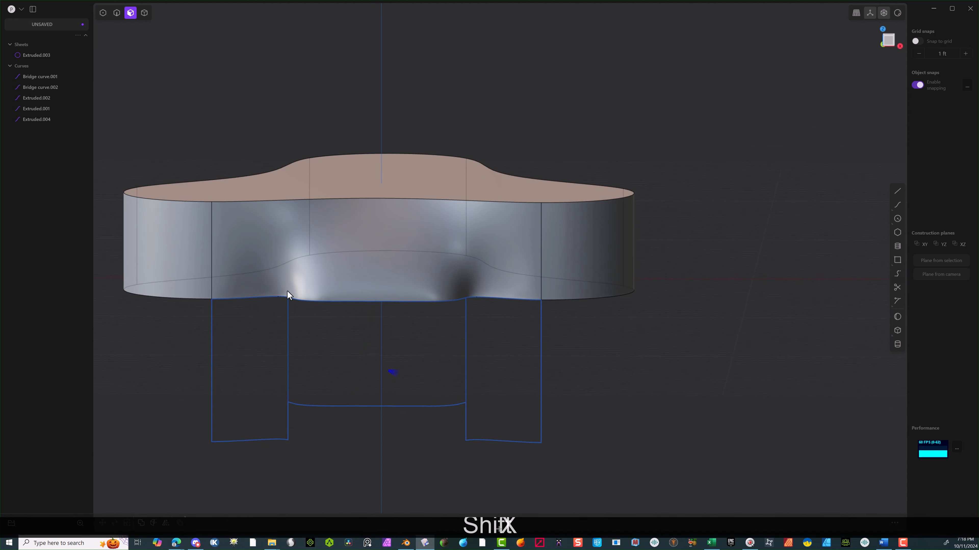
pyautogui.click(117, 13)
pyautogui.moveTo(594, 349); pyautogui.dragTo(99, 450)
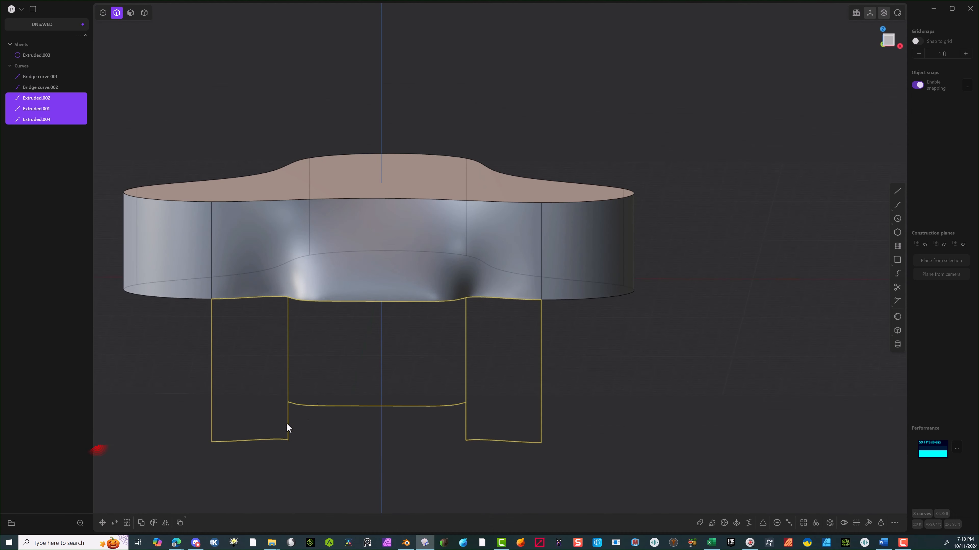
pyautogui.press('Delete')
# Extrude the two remaining bridge curves downward into separate sheets, making the second one about 4.1 ft deep.
pyautogui.press('e')
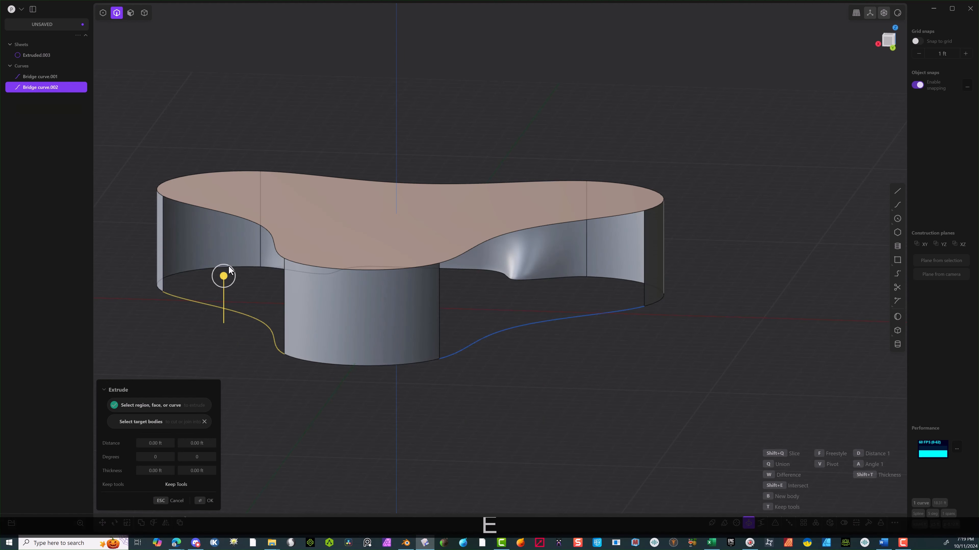
pyautogui.moveTo(228, 269); pyautogui.dragTo(231, 396)
pyautogui.click(201, 505)
pyautogui.click(529, 334)
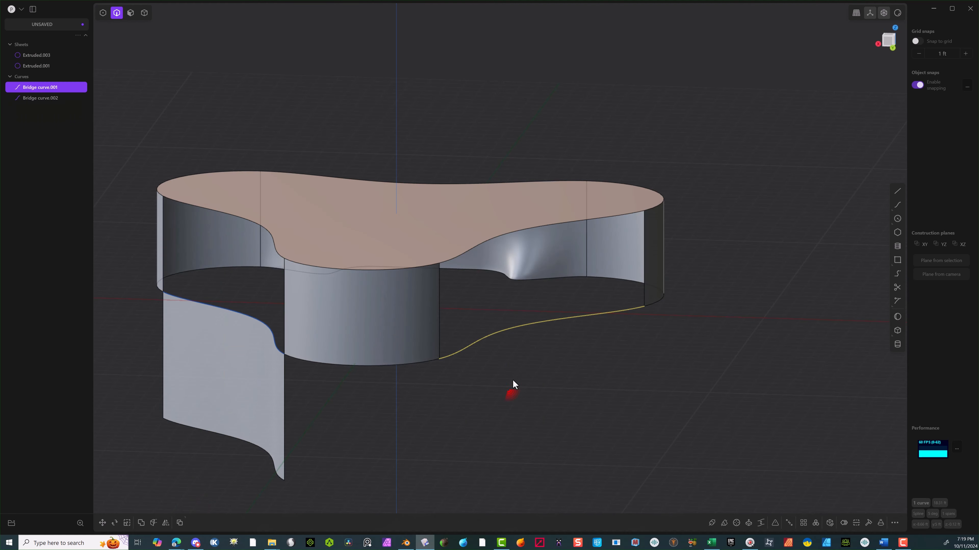
pyautogui.press('e')
pyautogui.moveTo(533, 294); pyautogui.dragTo(532, 363)
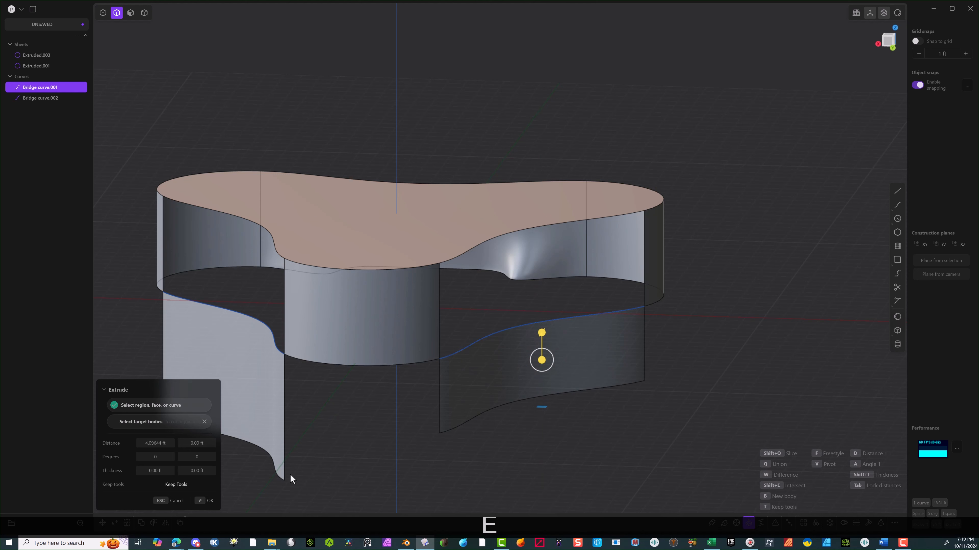
pyautogui.click(206, 501)
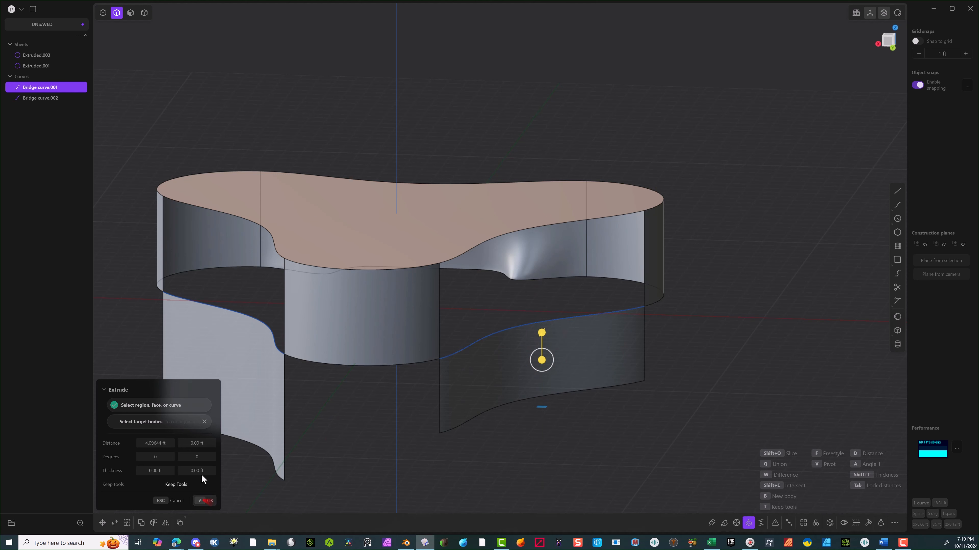
# Delete both bridge curves along the upper edges of the new sheets.
pyautogui.click(243, 315)
pyautogui.keyDown('shift'); pyautogui.click(493, 335); pyautogui.keyUp('shift')
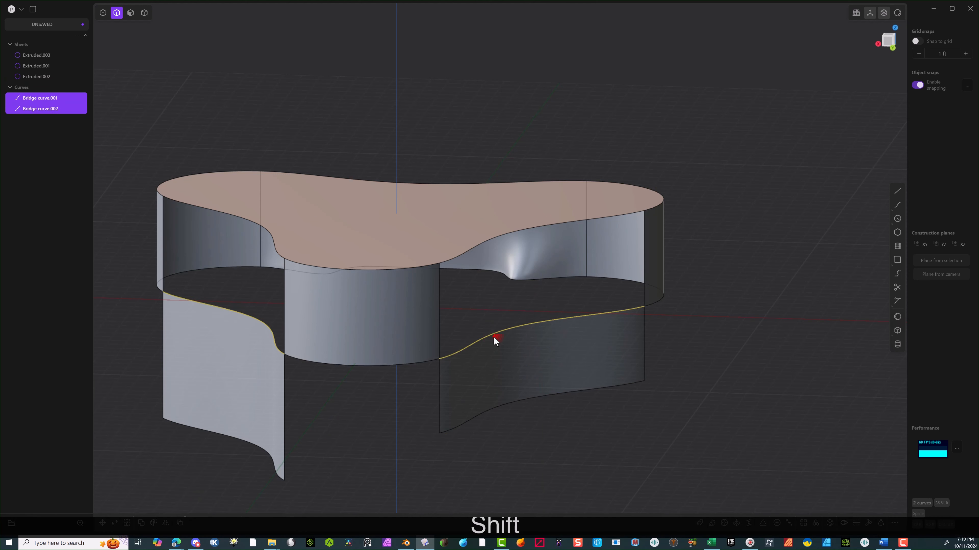
pyautogui.press('Delete')
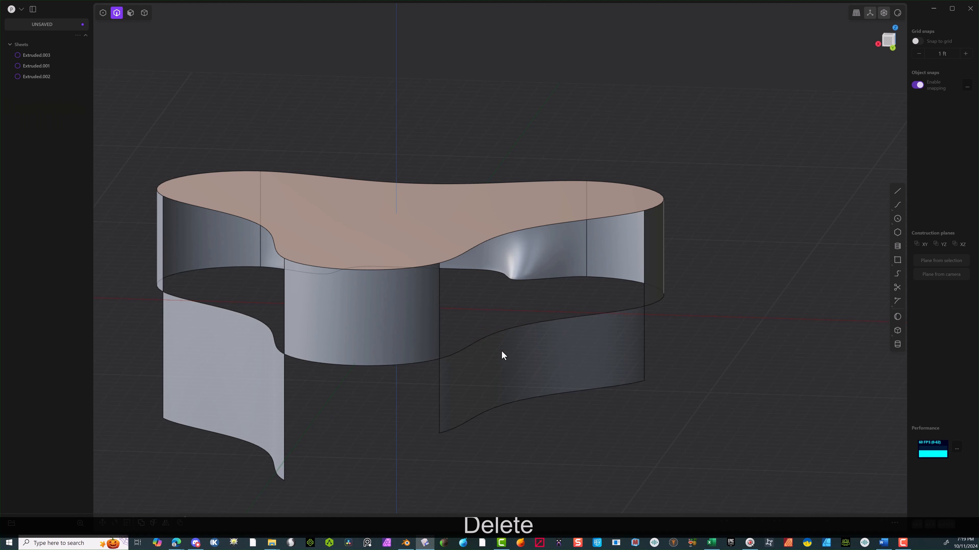
# Patch the side opening above the first extruded sheet, with G1 continuity on its side and lower edges and G0 on the top edge.
pyautogui.click(190, 302)
pyautogui.keyDown('shift'); pyautogui.click(163, 261); pyautogui.keyUp('shift')
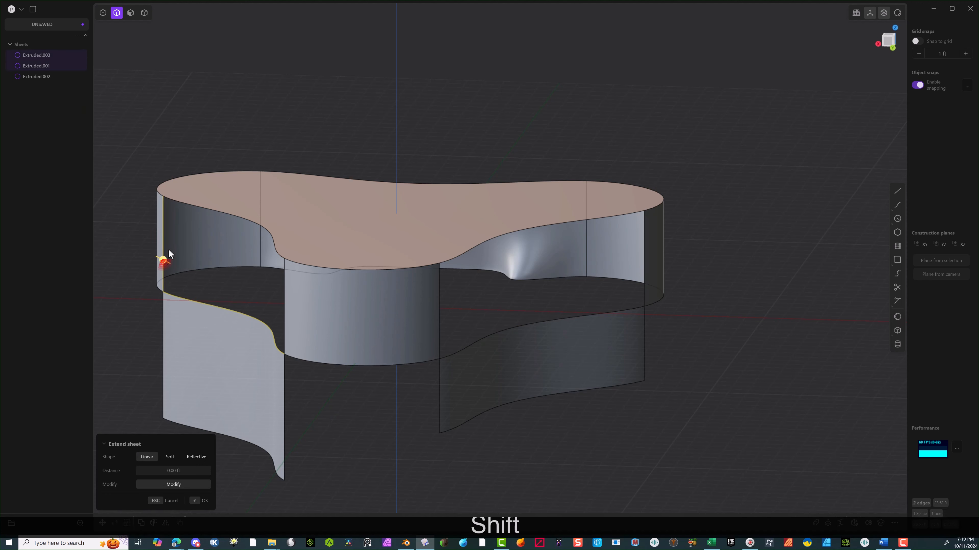
pyautogui.keyDown('shift'); pyautogui.click(214, 211); pyautogui.keyUp('shift')
pyautogui.keyDown('shift'); pyautogui.click(285, 291); pyautogui.keyUp('shift')
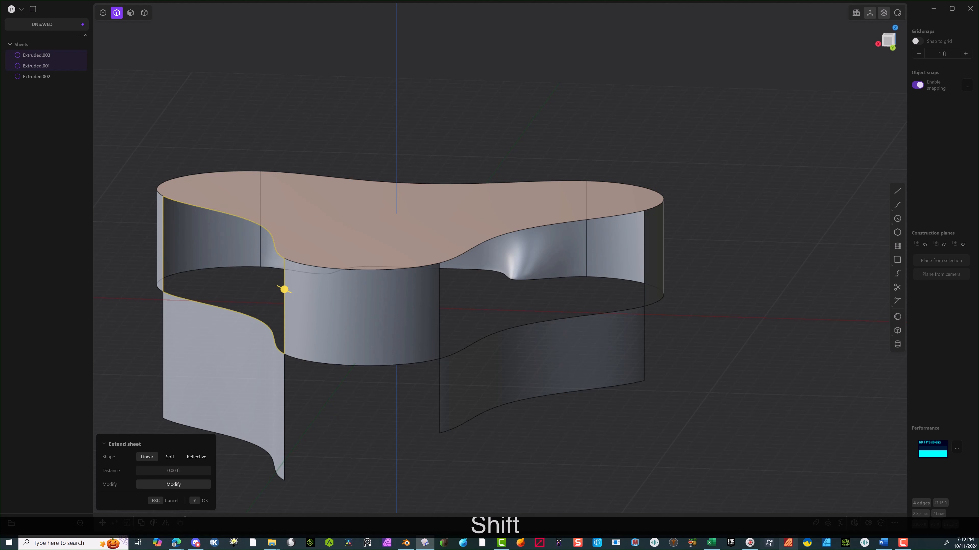
pyautogui.click(854, 523)
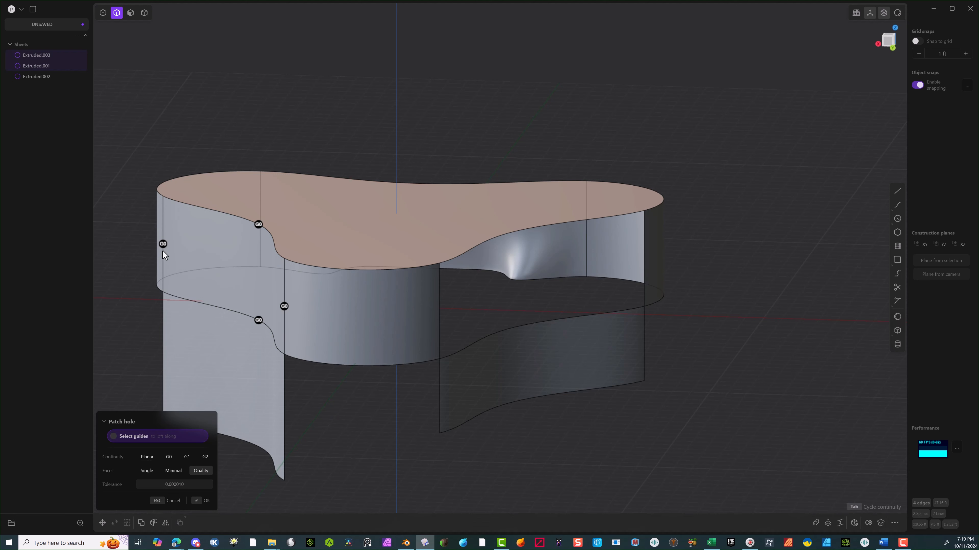
pyautogui.click(167, 248)
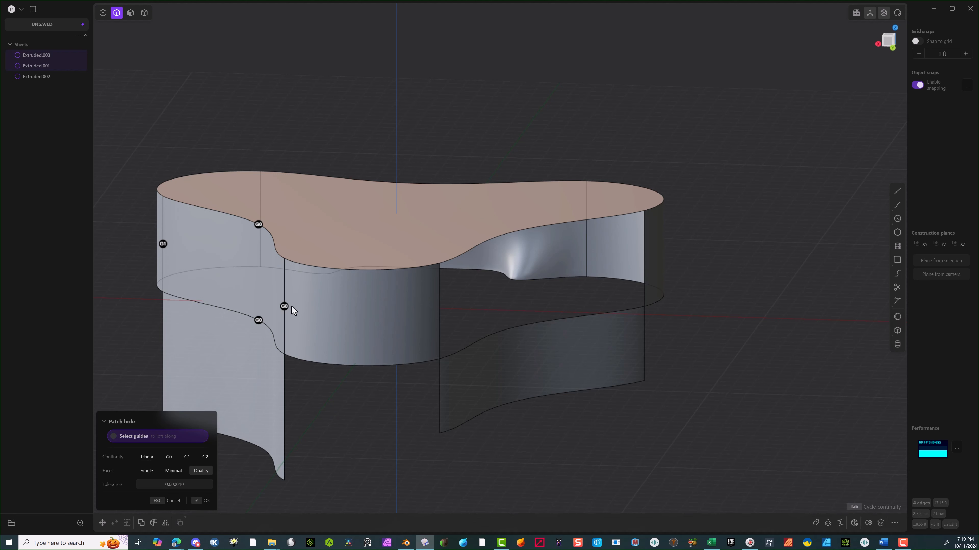
pyautogui.click(258, 320)
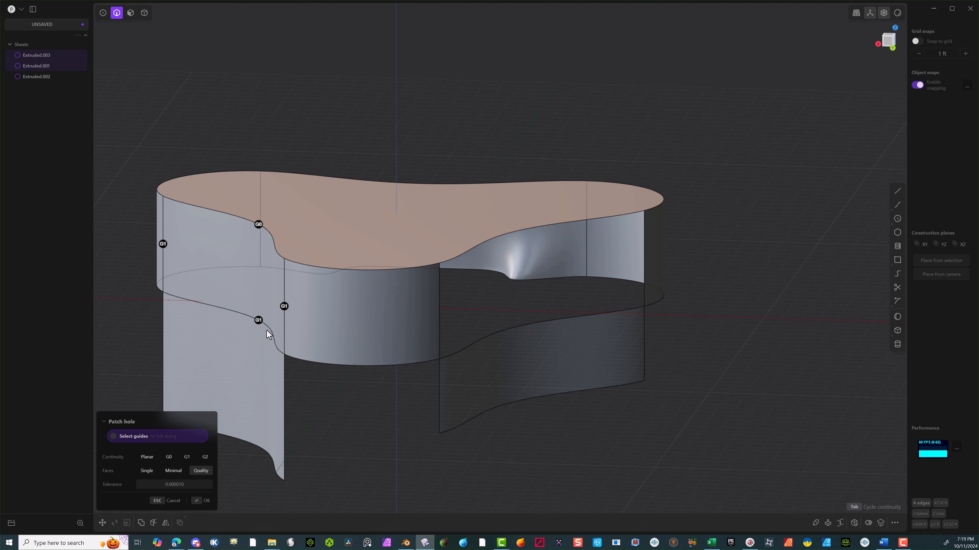
pyautogui.click(201, 501)
pyautogui.click(363, 442)
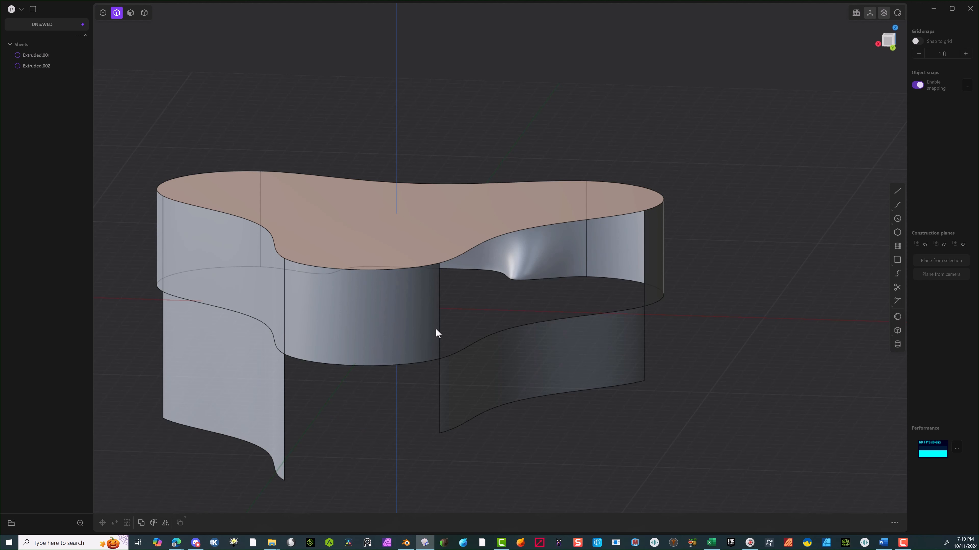
# Patch the remaining side opening above the second extruded sheet, with G1 continuity along its vertical edges and G0 on the top edge.
pyautogui.click(440, 331)
pyautogui.press('e')
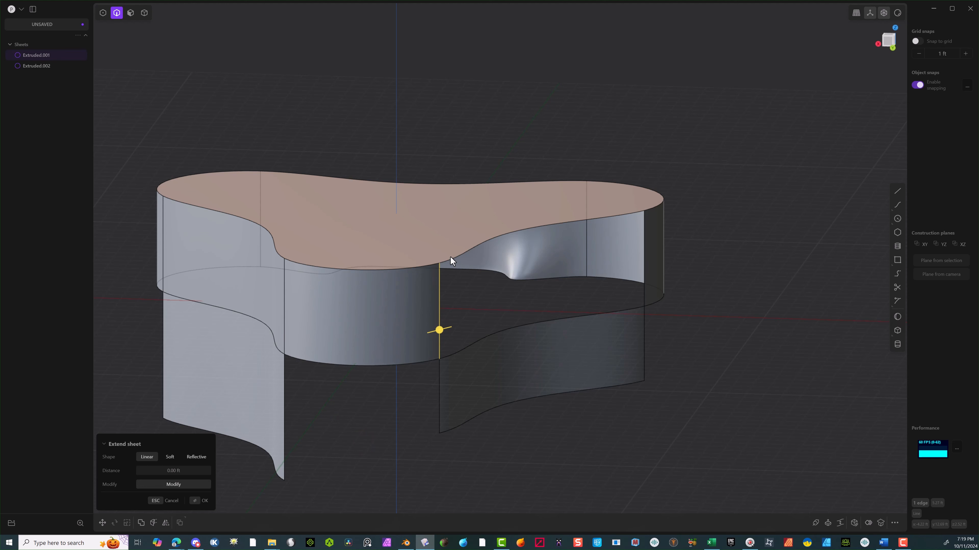
pyautogui.keyDown('shift'); pyautogui.click(448, 262); pyautogui.keyUp('shift')
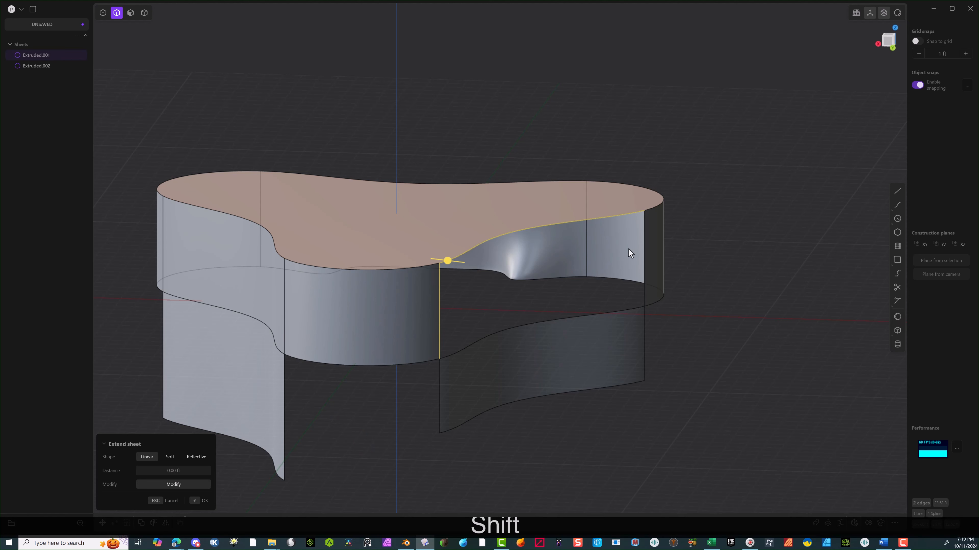
pyautogui.keyDown('shift'); pyautogui.click(646, 249); pyautogui.keyUp('shift')
pyautogui.hotkey('shift', 'f')
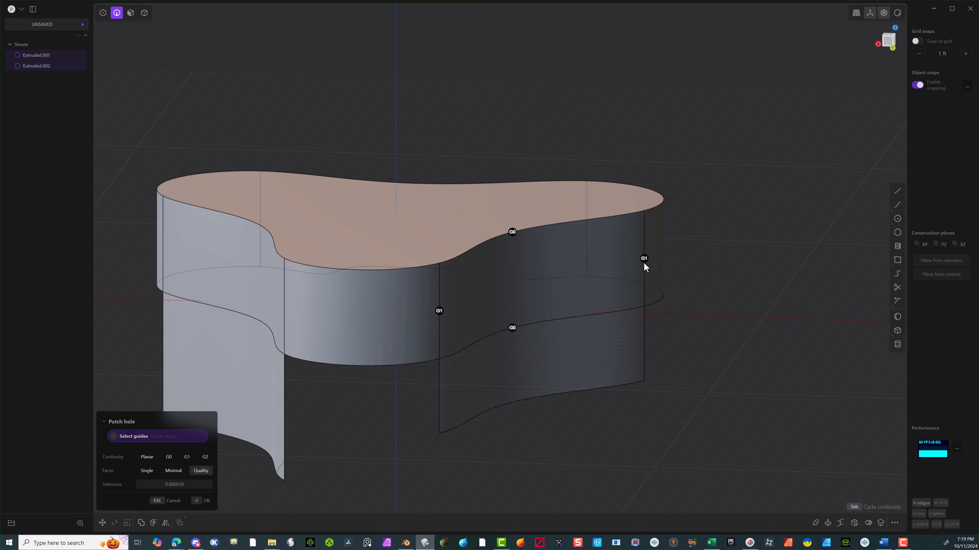
pyautogui.click(643, 259)
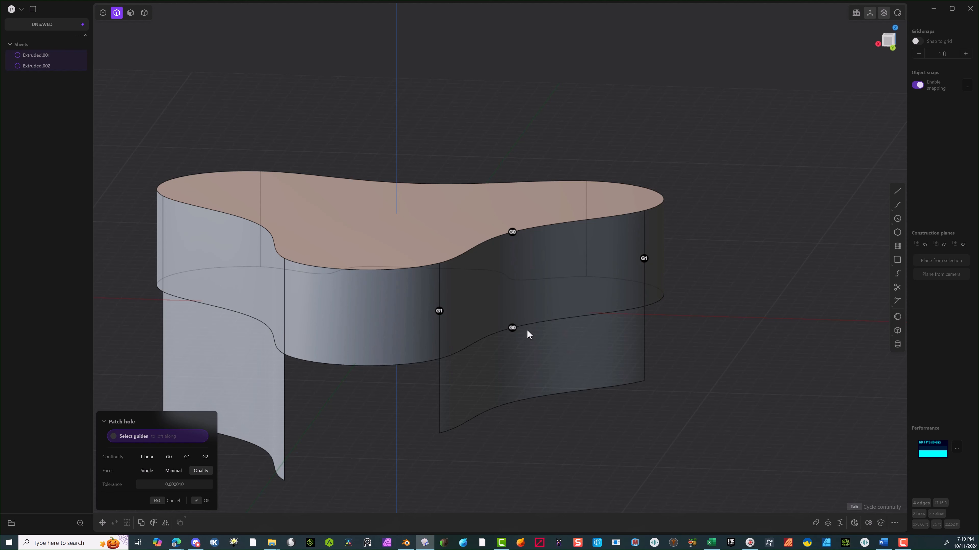
pyautogui.click(204, 501)
# Delete the faces of the two temporary walls hanging below the body.
pyautogui.press('3')
pyautogui.press('KP_1')
pyautogui.press('o')
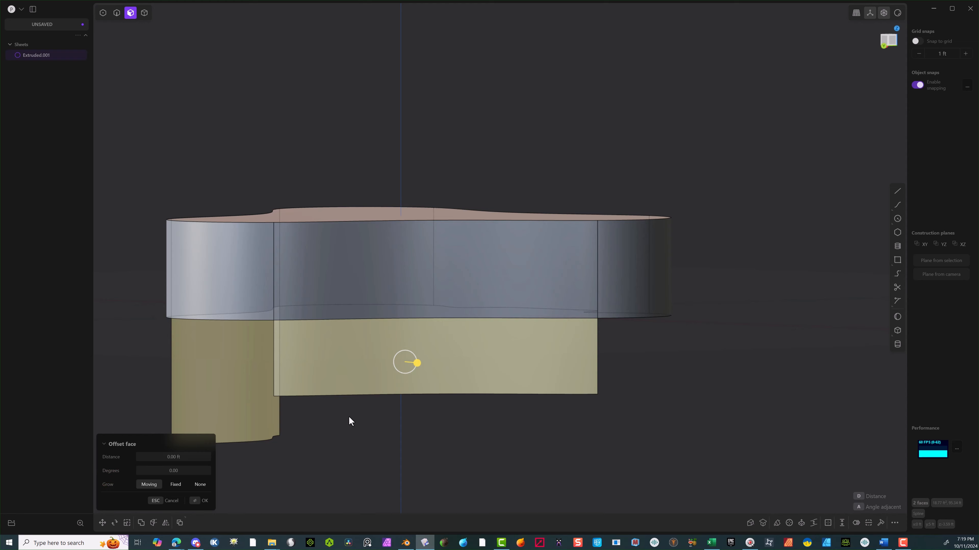
pyautogui.hotkey('shift', 'x')
# Close the body's open underside with a G0 patch across the whole bottom edge loop.
pyautogui.moveTo(343, 415); pyautogui.dragTo(295, 278, button='middle')
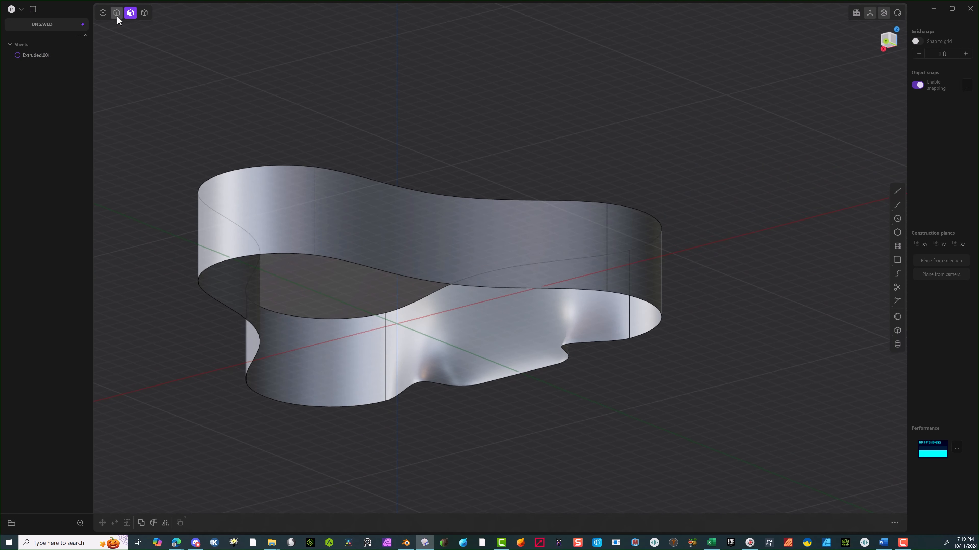
pyautogui.keyDown('alt'); pyautogui.click(286, 251); pyautogui.keyUp('alt')
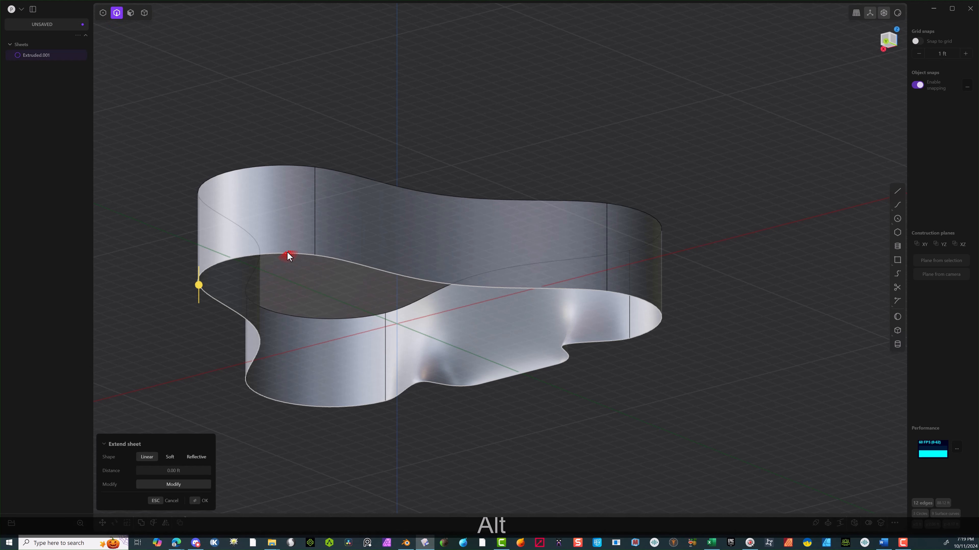
pyautogui.click(854, 523)
pyautogui.moveTo(618, 471); pyautogui.dragTo(308, 497, button='middle')
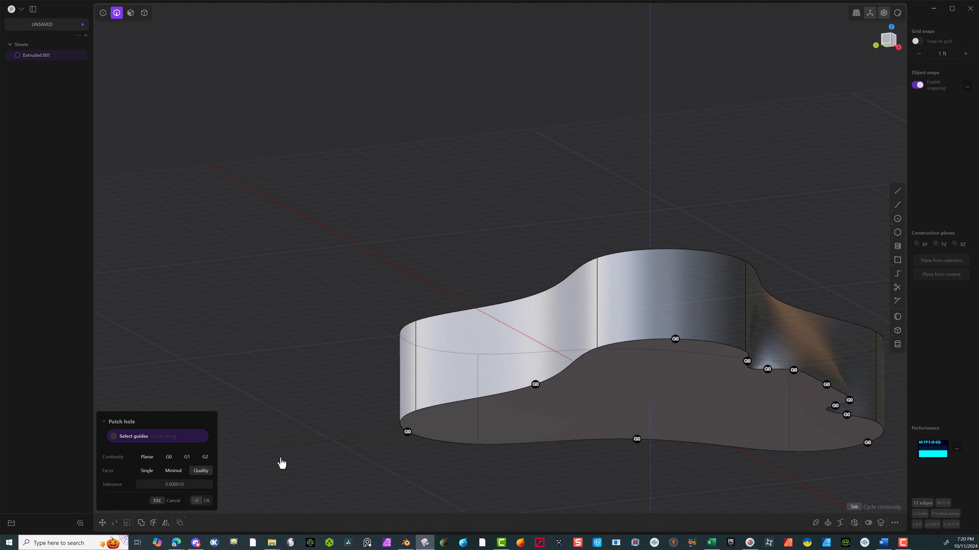
pyautogui.press('Return')
# Chamfer the body's entire top edge loop by about 1.5 ft.
pyautogui.moveTo(281, 463); pyautogui.dragTo(576, 287, button='middle')
pyautogui.keyDown('alt'); pyautogui.click(588, 281); pyautogui.keyUp('alt')
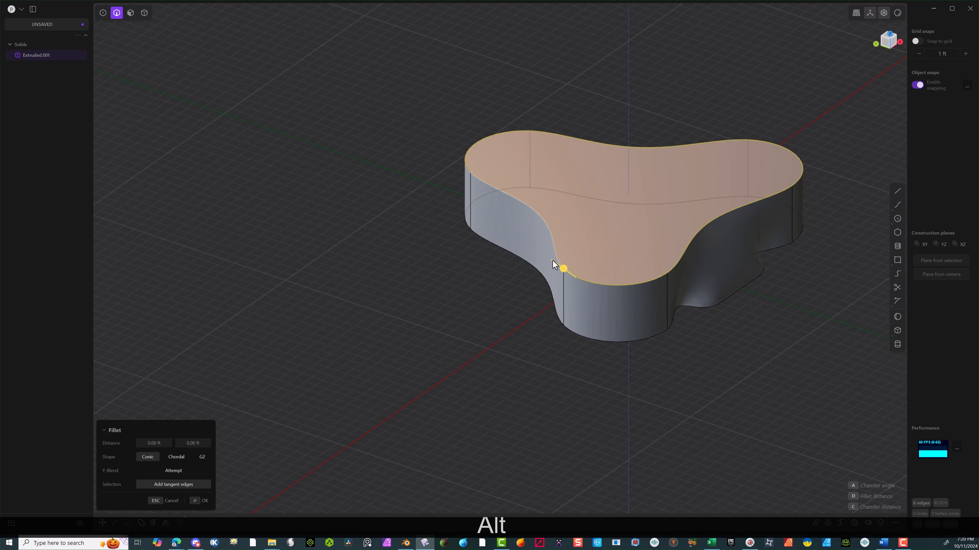
pyautogui.moveTo(562, 272); pyautogui.dragTo(572, 275)
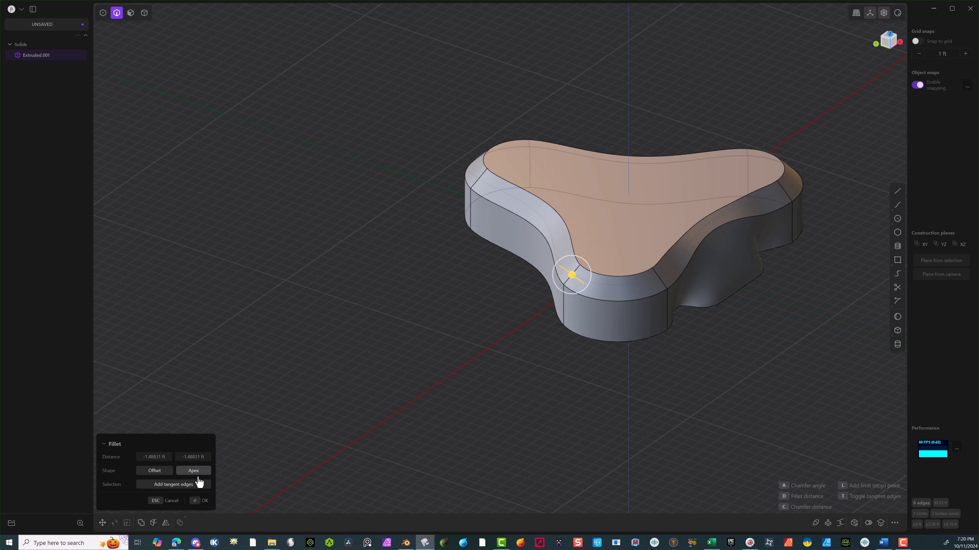
pyautogui.click(198, 501)
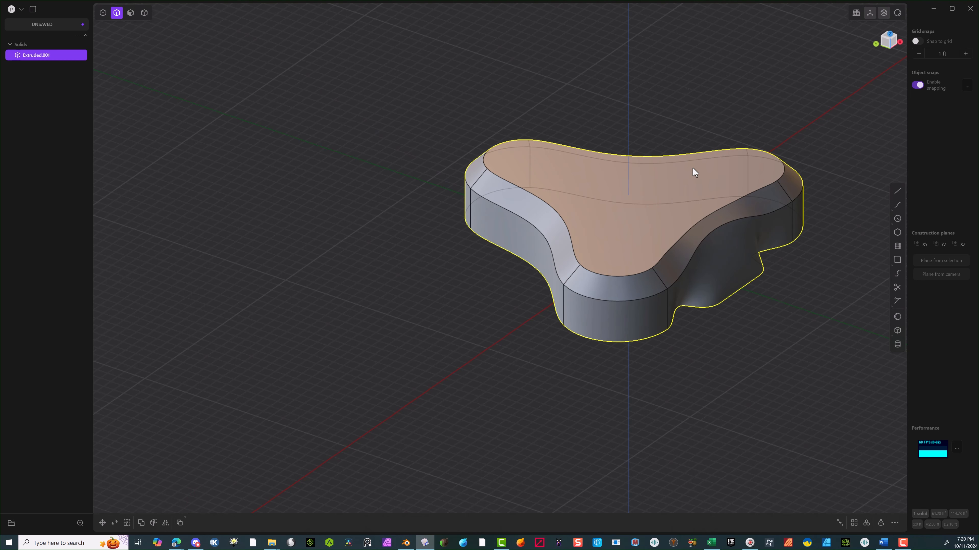
# Fillet the inner and outer edge loops of the top chamfer by about 0.39 ft.
pyautogui.keyDown('alt'); pyautogui.click(716, 212); pyautogui.keyUp('alt')
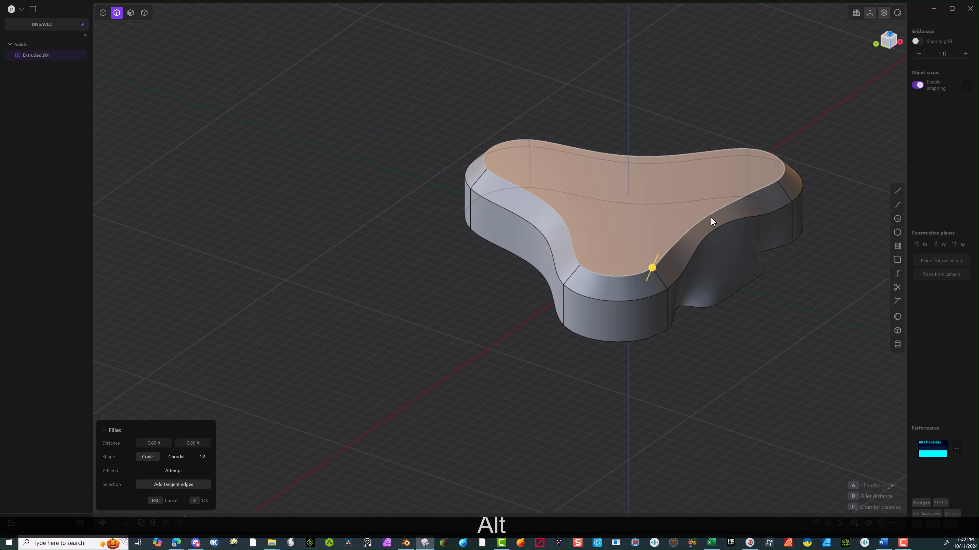
pyautogui.keyDown('alt'); pyautogui.keyDown('shift'); pyautogui.click(644, 297); pyautogui.keyUp('shift'); pyautogui.keyUp('alt')
pyautogui.moveTo(667, 288); pyautogui.dragTo(670, 287)
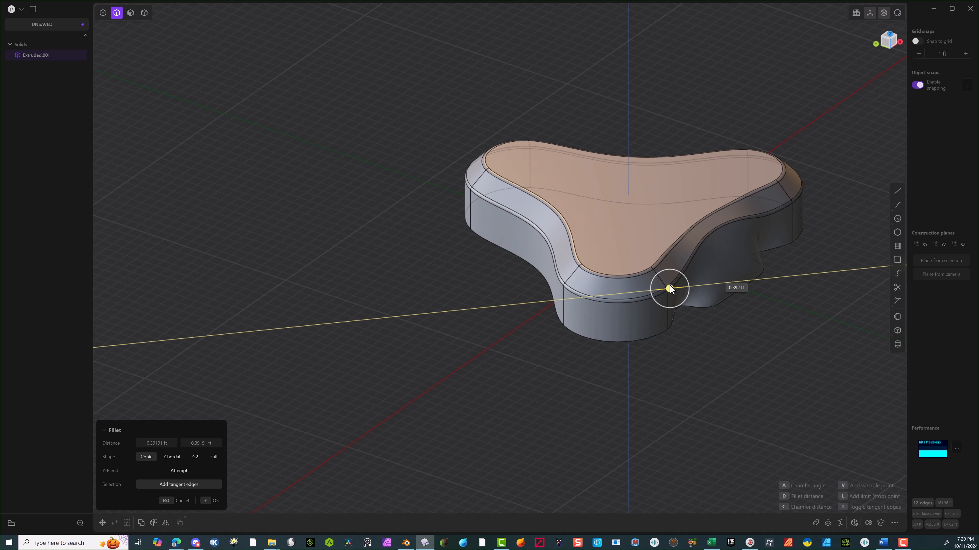
pyautogui.click(215, 500)
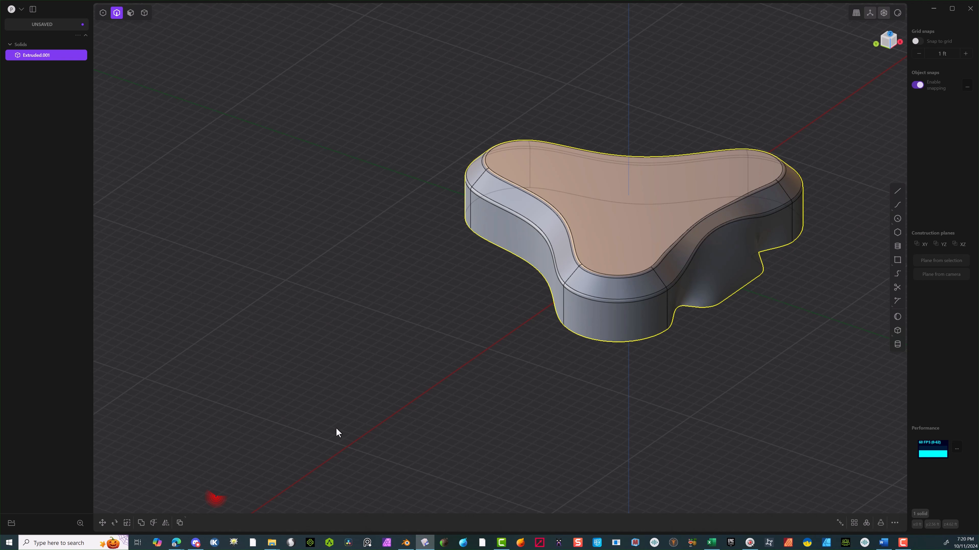
# Chamfer the body's entire bottom edge loop by about 0.57 ft.
pyautogui.click(607, 347)
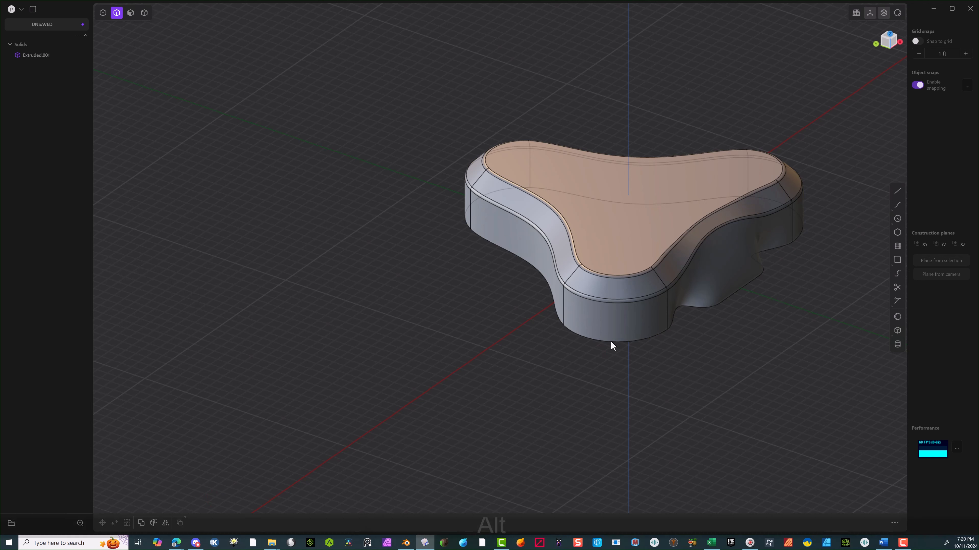
pyautogui.keyDown('alt'); pyautogui.click(611, 341); pyautogui.keyUp('alt')
pyautogui.moveTo(565, 331); pyautogui.dragTo(553, 337)
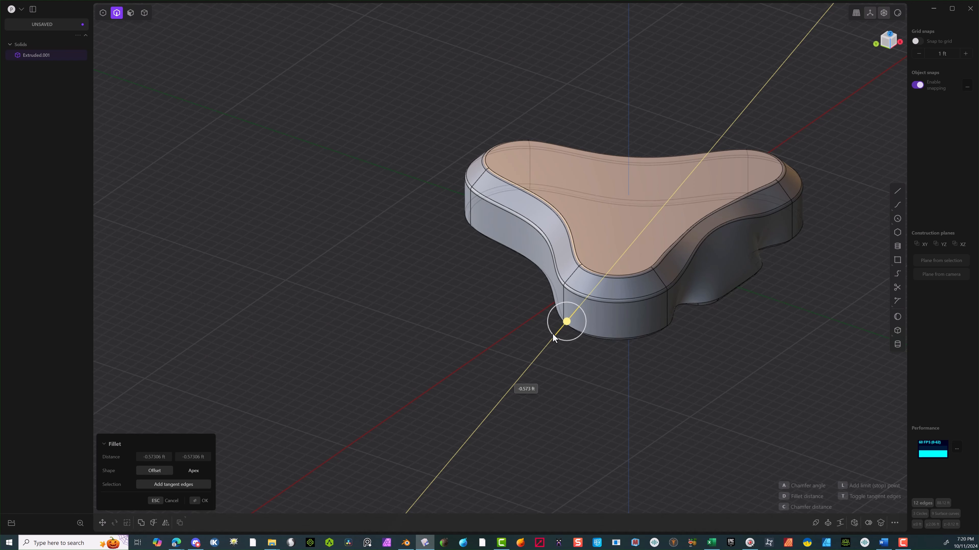
pyautogui.click(202, 502)
# Select the upper and lower edge loops of the bottom chamfer and fillet them with a 0.005 ft distance.
pyautogui.keyDown('alt'); pyautogui.click(588, 336); pyautogui.keyUp('alt')
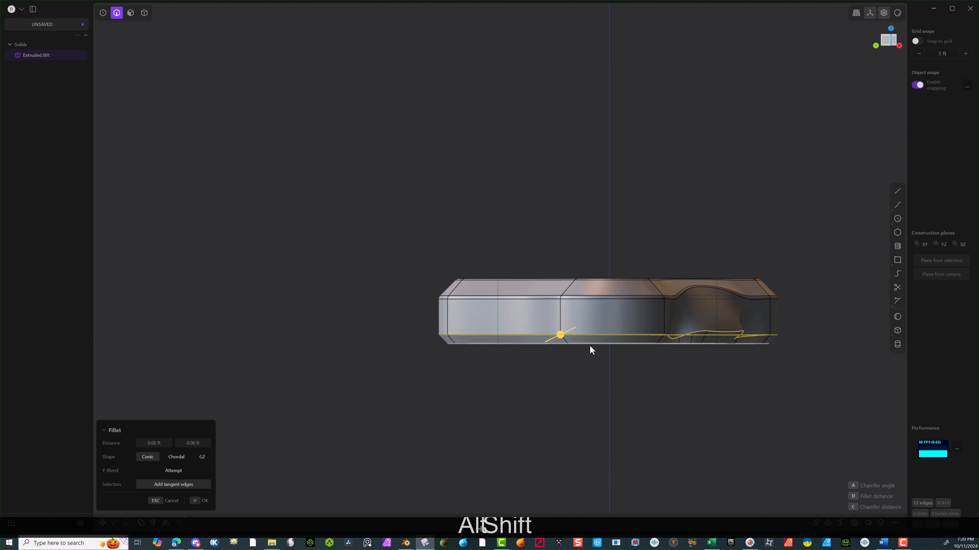
pyautogui.keyDown('alt'); pyautogui.keyDown('shift'); pyautogui.click(589, 345); pyautogui.keyUp('shift'); pyautogui.keyUp('alt')
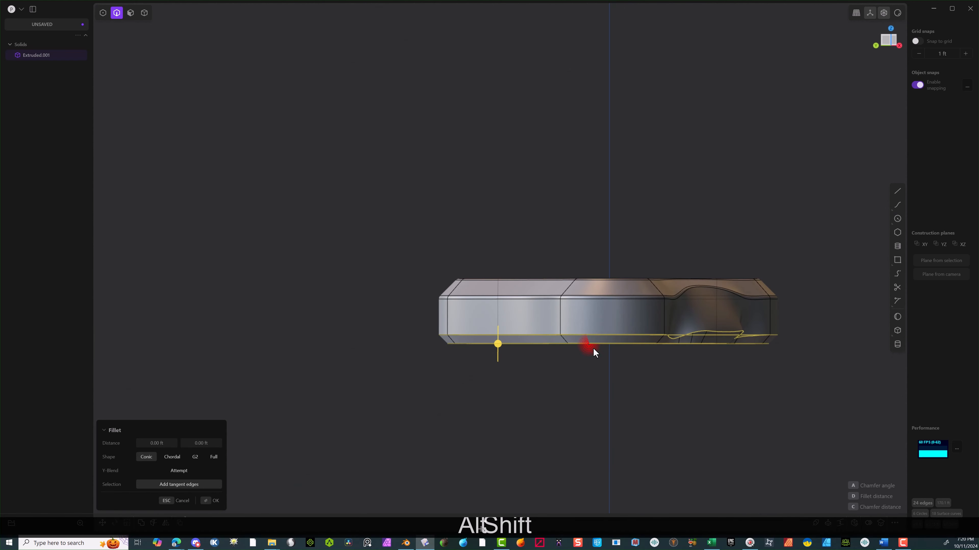
pyautogui.moveTo(592, 349); pyautogui.dragTo(590, 331, button='middle')
pyautogui.moveTo(544, 385); pyautogui.dragTo(544, 386)
pyautogui.click(172, 458)
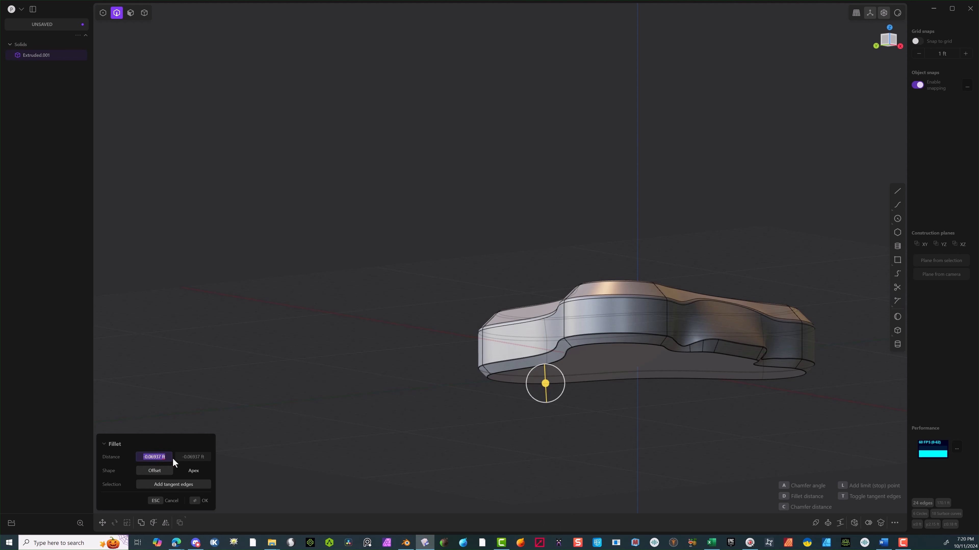
pyautogui.write('.0')
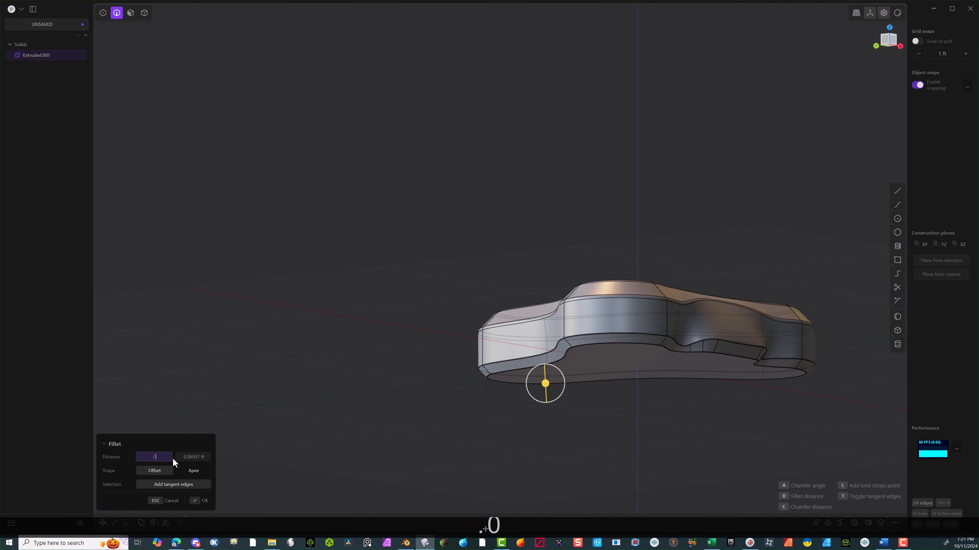
pyautogui.write('05')
# Set both distances of the bottom edge fillet to 0.009 ft and apply it.
pyautogui.scroll(10, 563, 277)
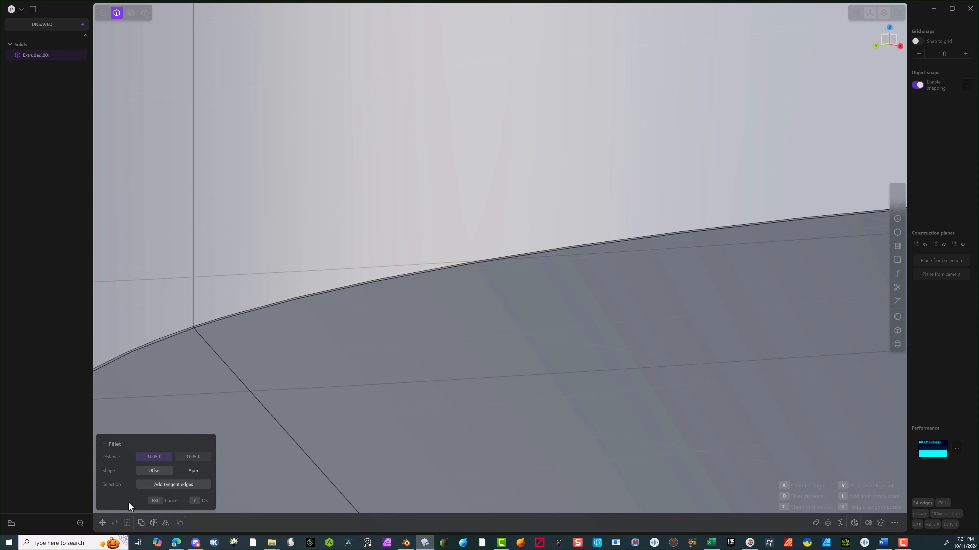
pyautogui.press('Delete')
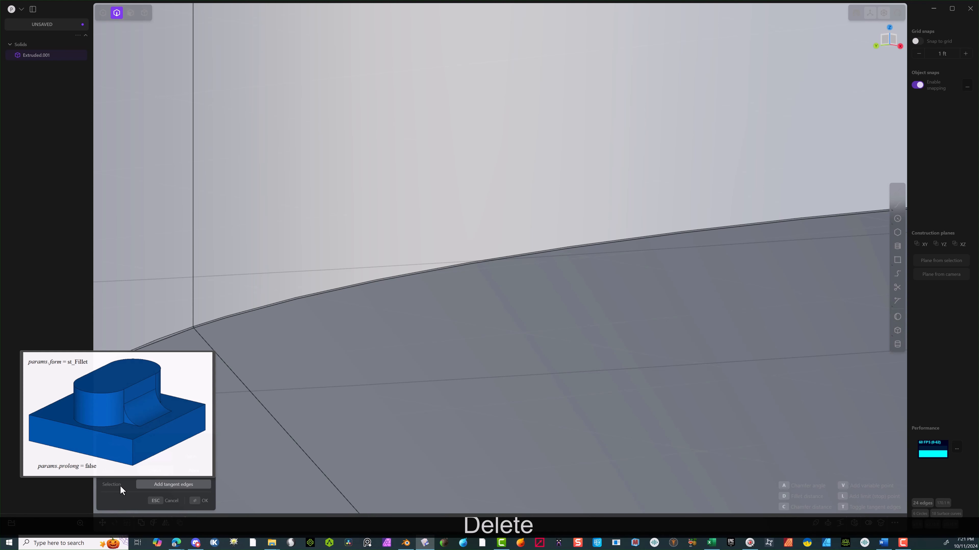
pyautogui.write('9')
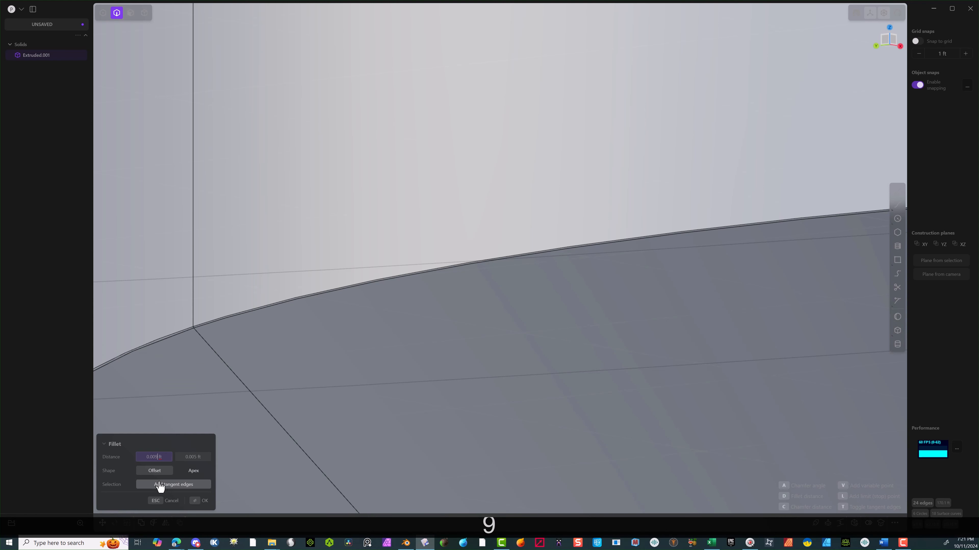
pyautogui.click(194, 456)
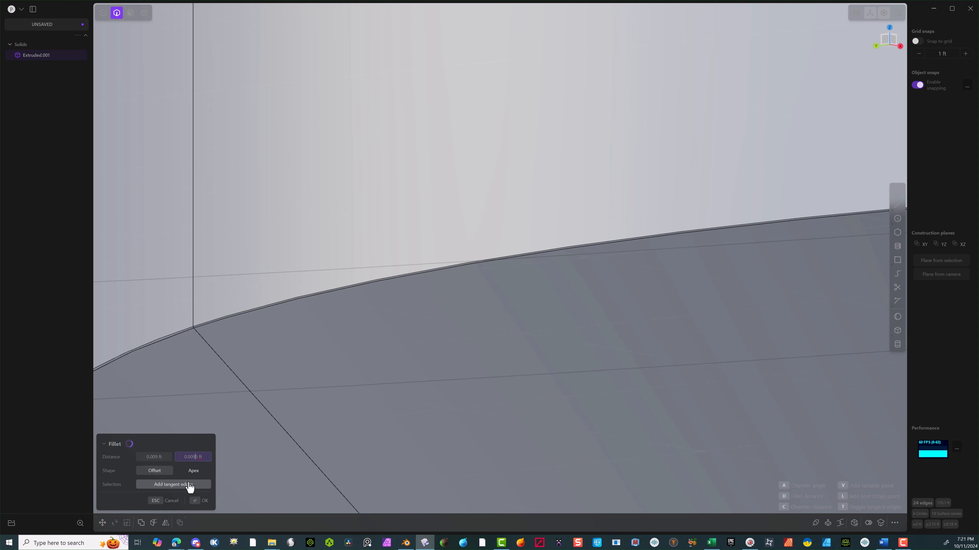
pyautogui.write('9')
pyautogui.press('Delete')
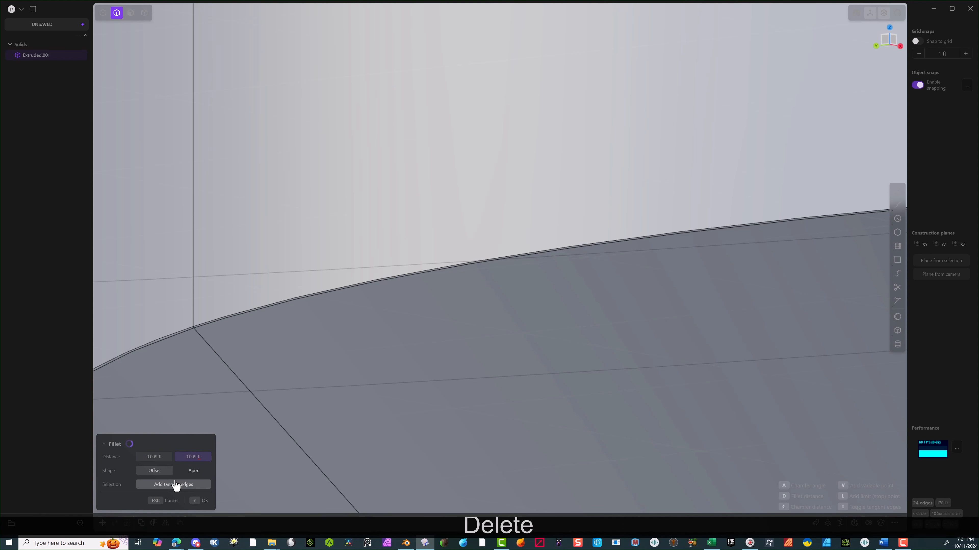
pyautogui.press('Tab')
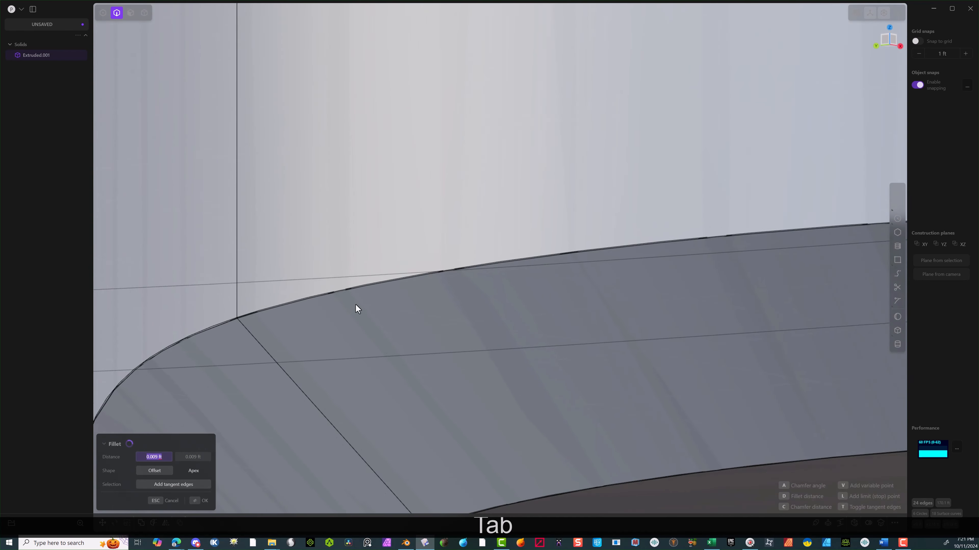
pyautogui.click(196, 501)
# In top view, draw a circle about 11.6 ft in diameter from the centre of the body's top face.
pyautogui.press('Home')
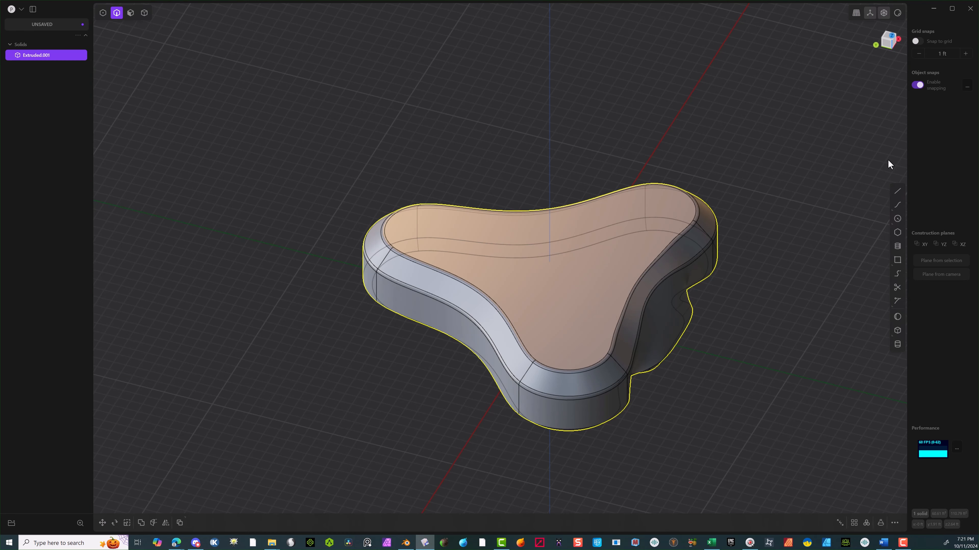
pyautogui.click(890, 39)
pyautogui.scroll(3, 455, 247)
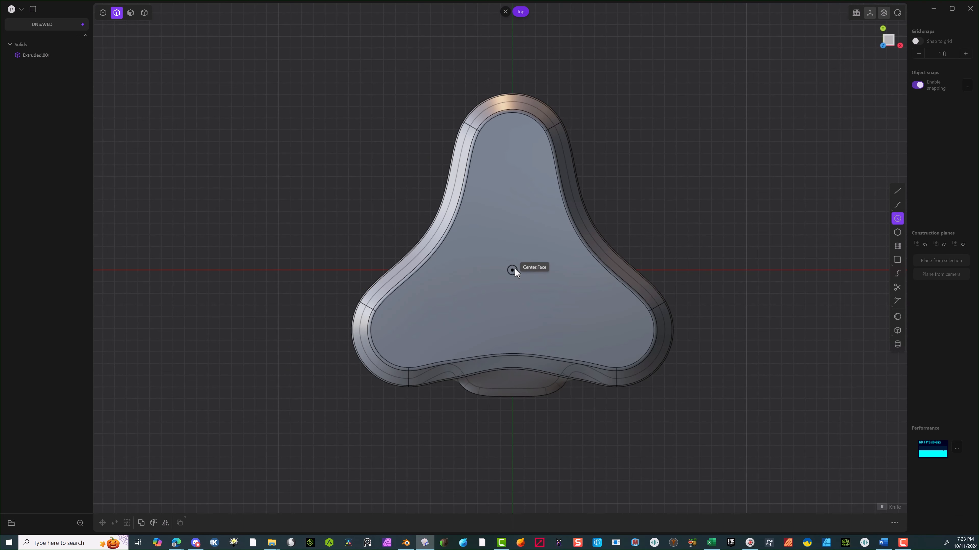
pyautogui.click(513, 270)
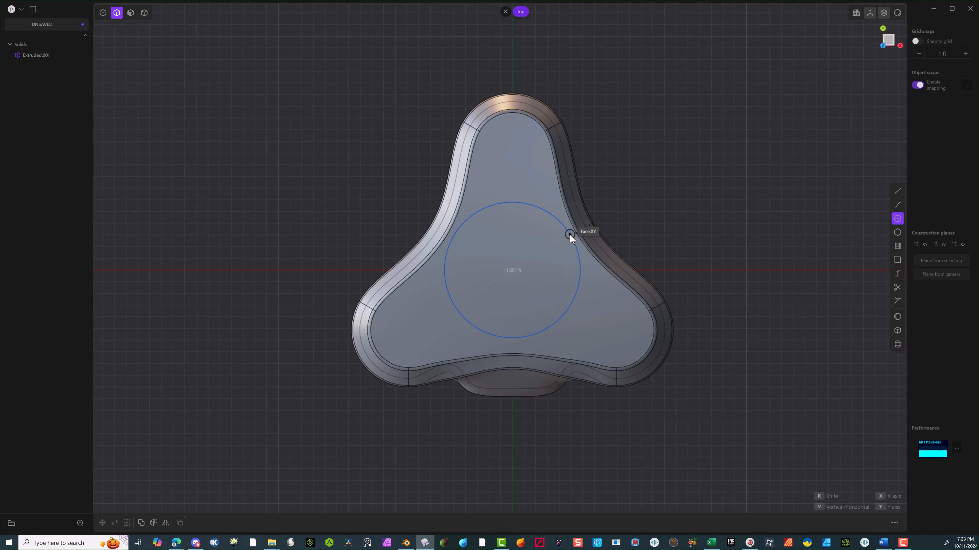
pyautogui.click(569, 234)
# Duplicate the circle and move the copy about 6.15 ft straight up above the top face.
pyautogui.moveTo(499, 320); pyautogui.dragTo(541, 210, button='middle')
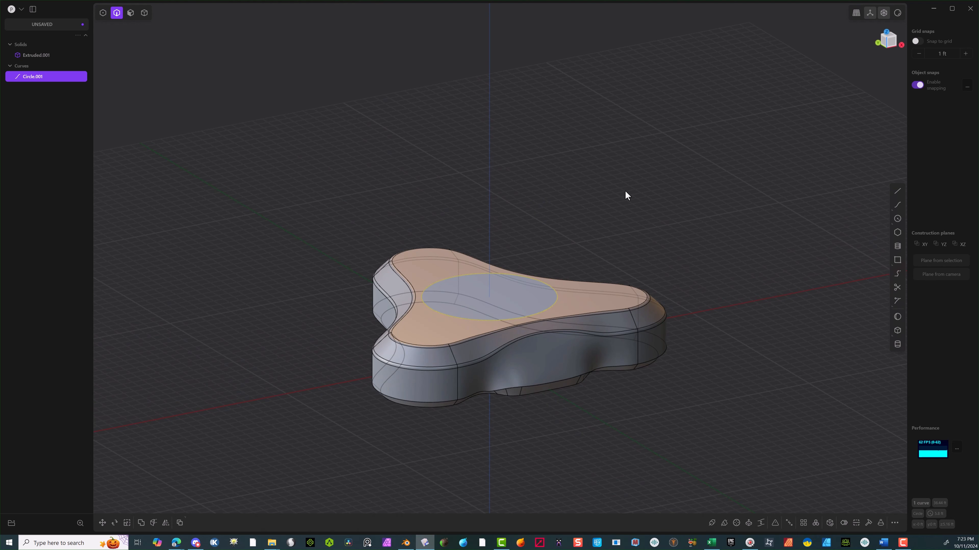
pyautogui.press('shift')
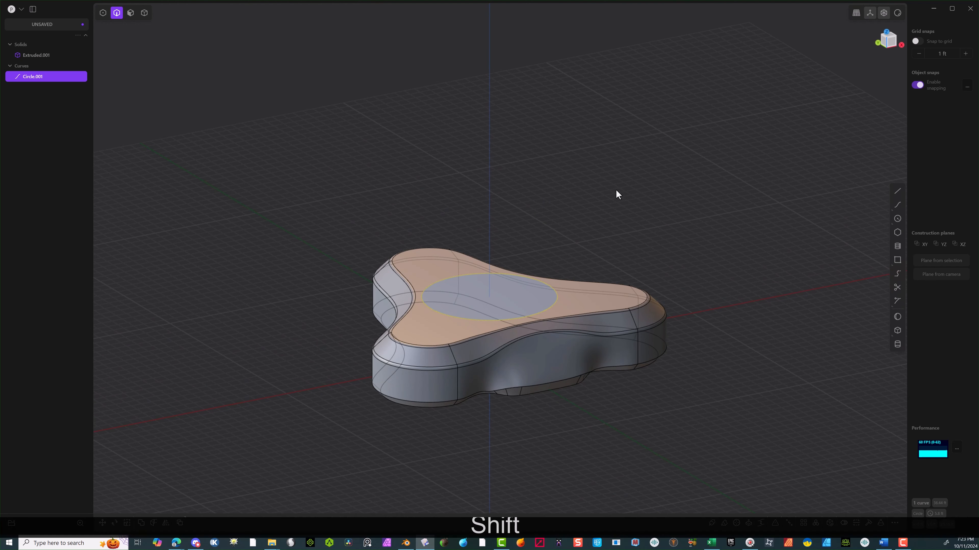
pyautogui.press('shift')
pyautogui.hotkey('shift', 'd')
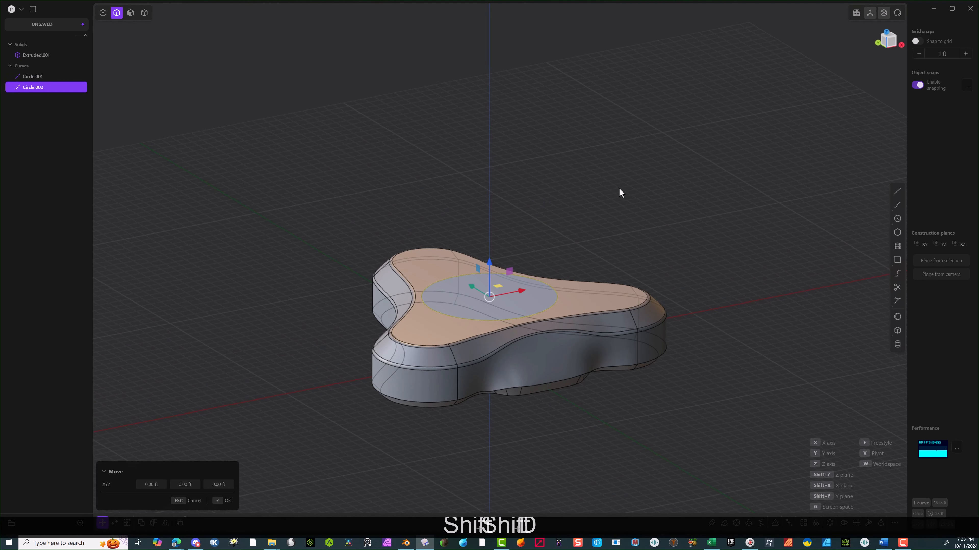
pyautogui.moveTo(490, 261); pyautogui.dragTo(512, 208)
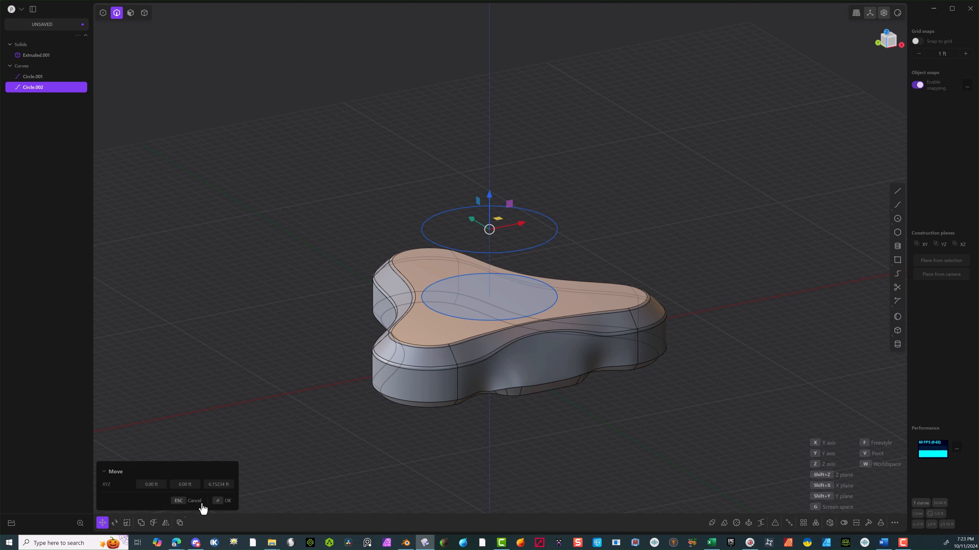
pyautogui.click(224, 503)
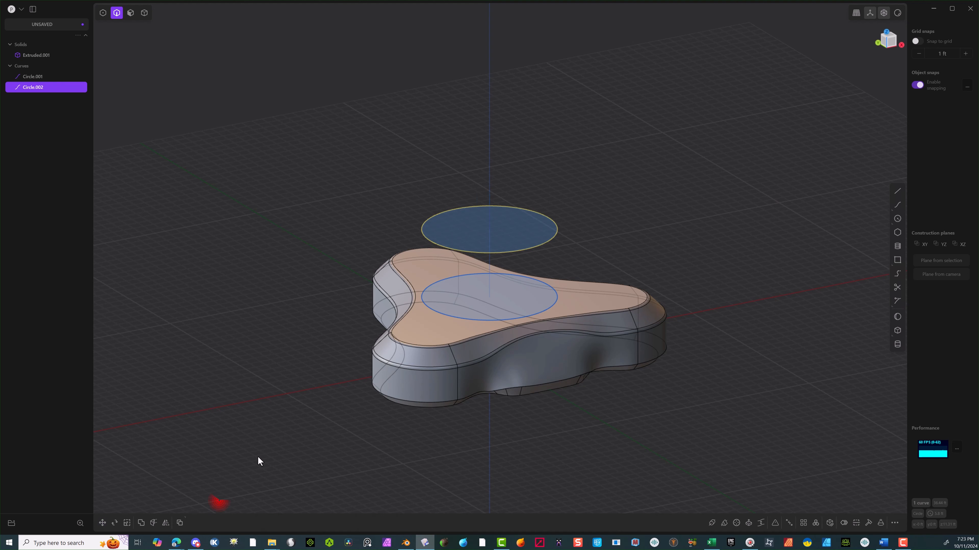
# Scale the lower circle on the top face uniformly to about 0.73.
pyautogui.click(450, 319)
pyautogui.press('s')
pyautogui.press('s')
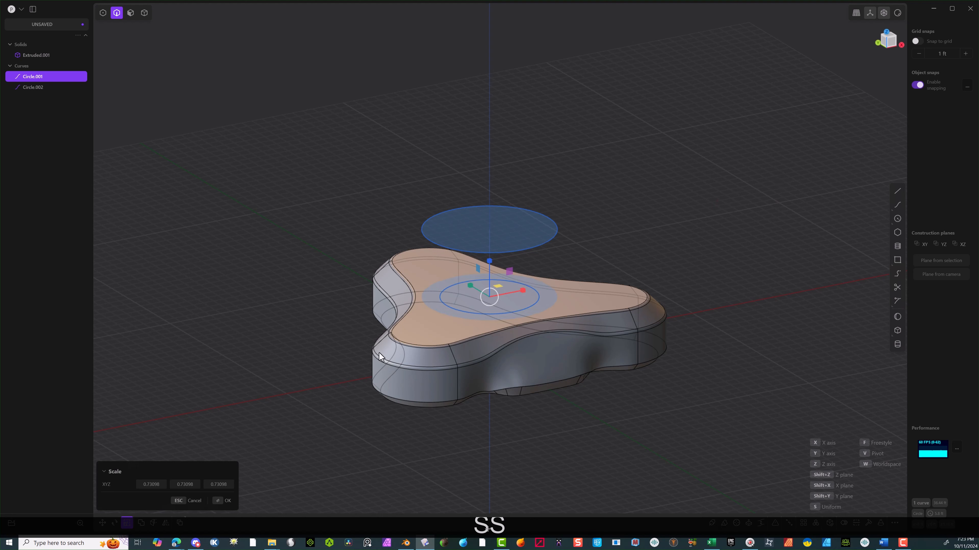
pyautogui.click(224, 500)
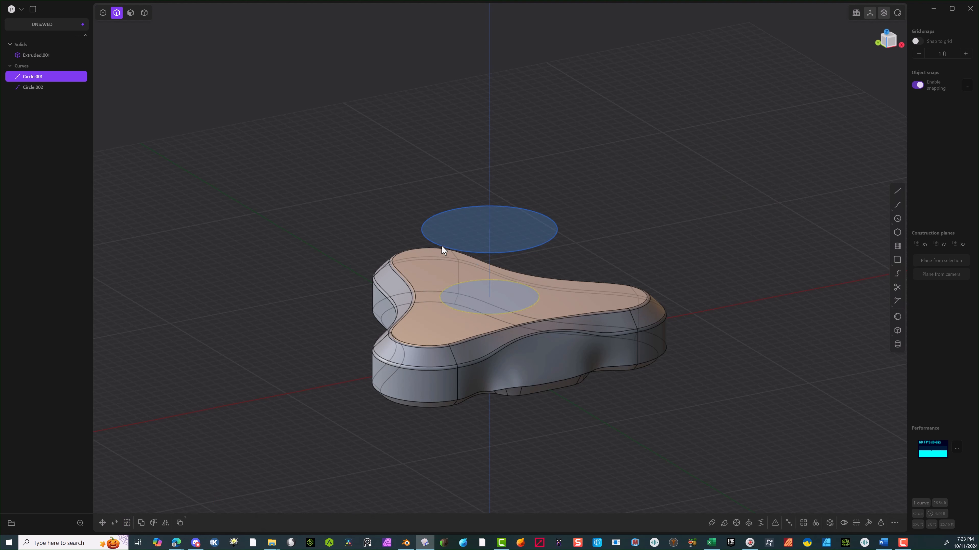
# Move the upper circle down along the vertical axis, closer to the body's top face.
pyautogui.click(443, 251)
pyautogui.press('g')
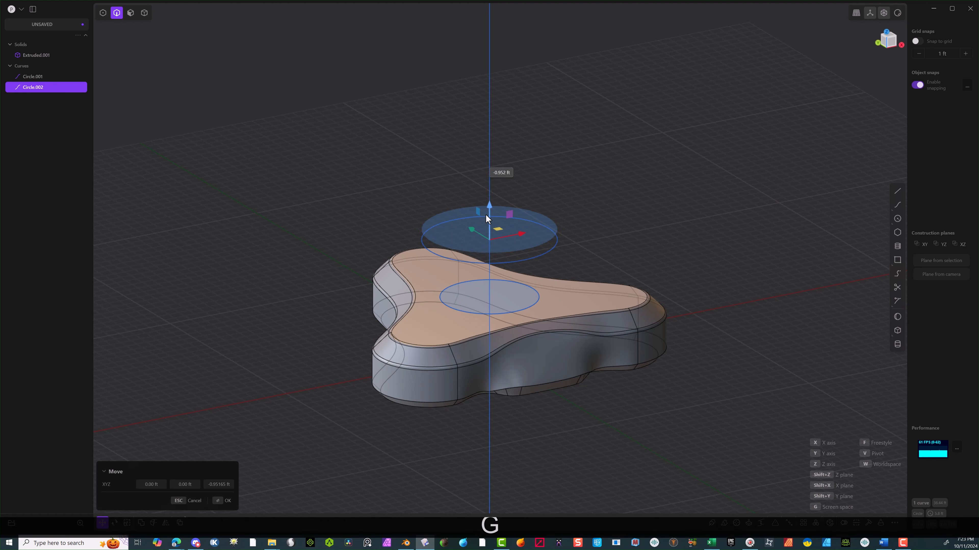
pyautogui.click(219, 503)
pyautogui.click(262, 445)
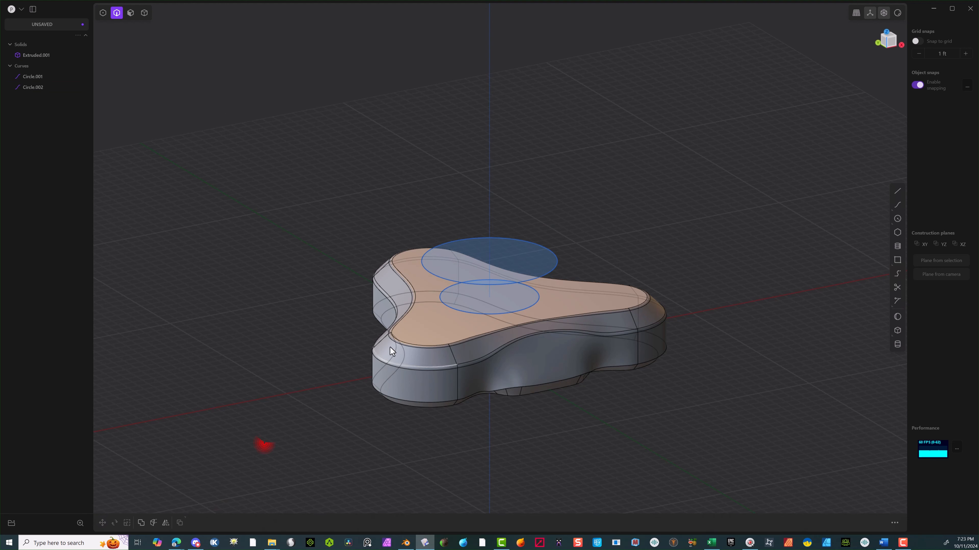
# Loft between the small lower circle region and the larger upper circle region to make a tapered solid.
pyautogui.scroll(2, 403, 328)
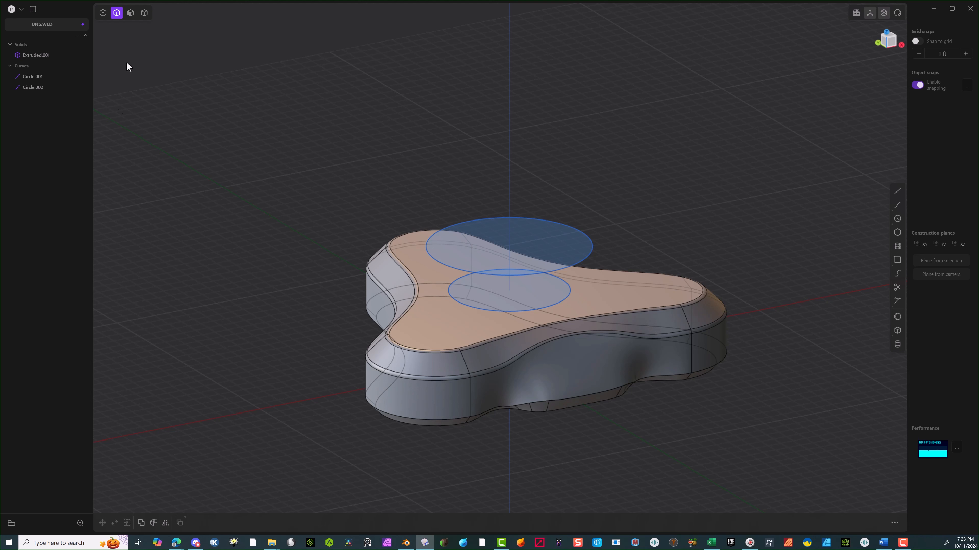
pyautogui.click(130, 13)
pyautogui.click(526, 293)
pyautogui.press('e')
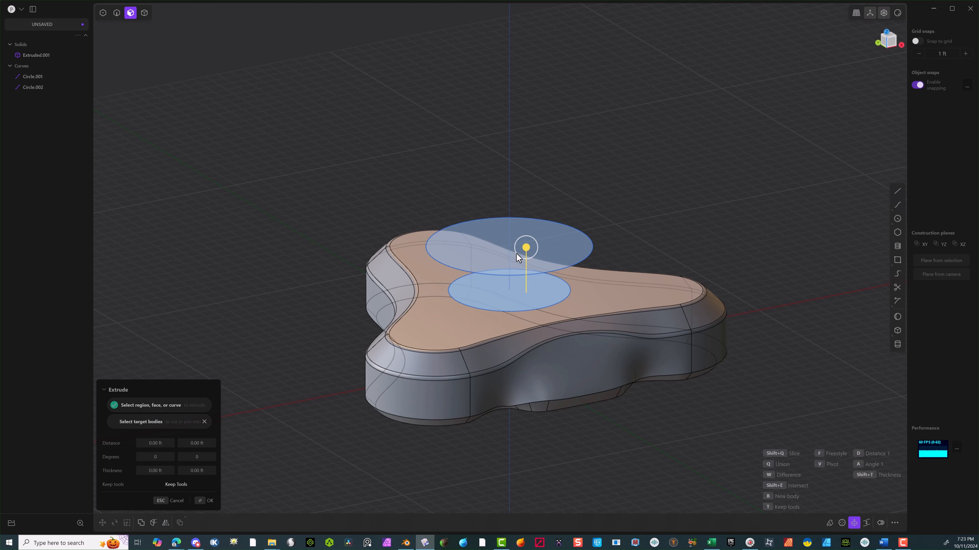
pyautogui.keyDown('shift'); pyautogui.click(488, 259); pyautogui.keyUp('shift')
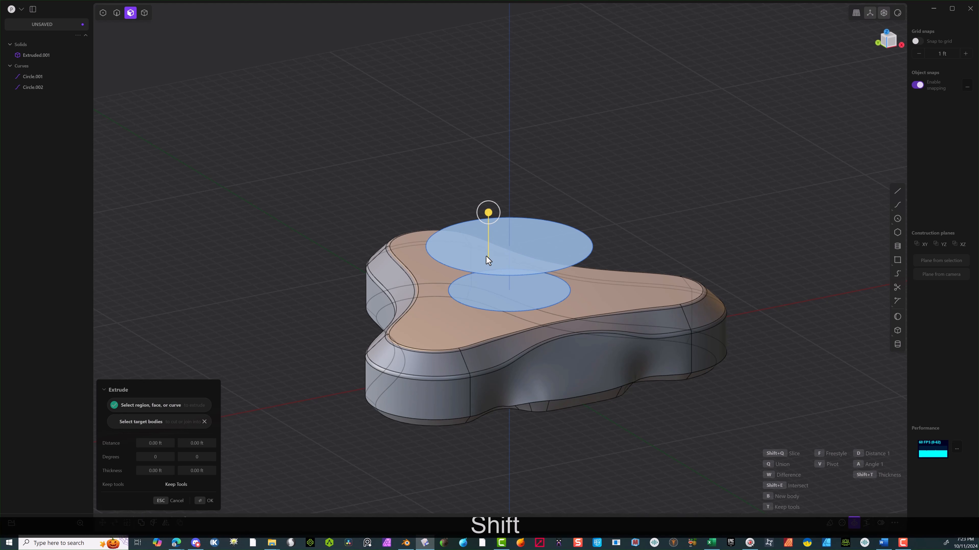
pyautogui.press('l')
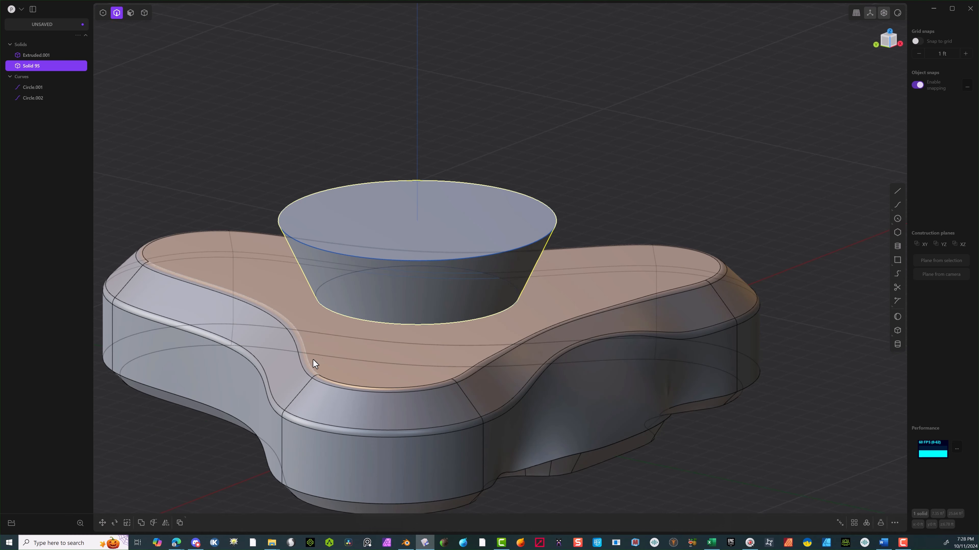
# Delete the two source circles, leaving the lofted solid in place.
pyautogui.click(340, 318)
pyautogui.press('Delete')
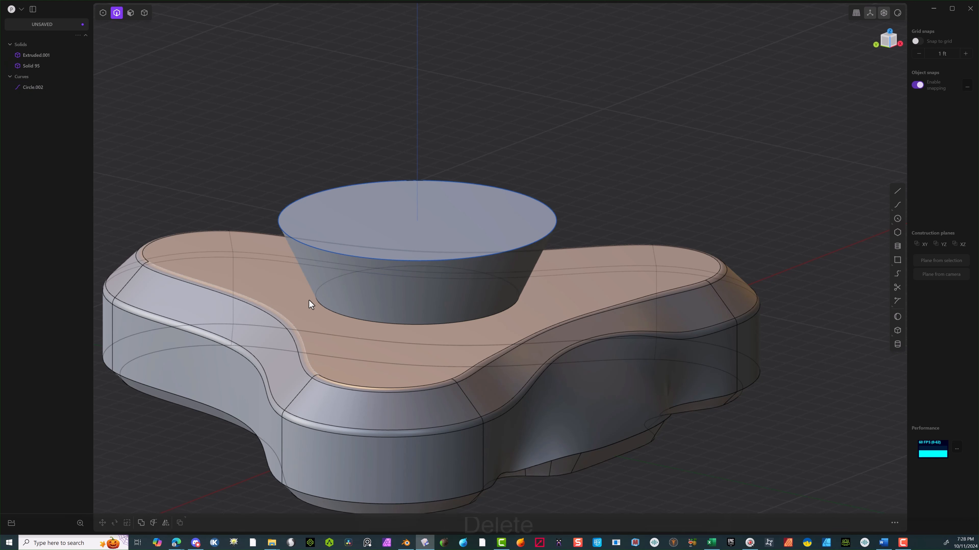
pyautogui.click(328, 251)
pyautogui.press('Delete')
# Fillet the lower circular edge of the tapered solid by a small amount.
pyautogui.click(351, 316)
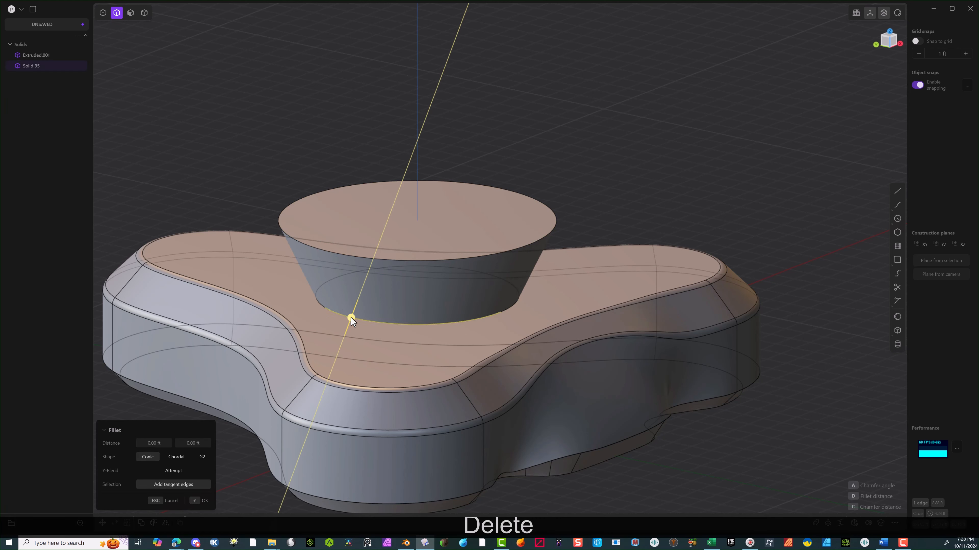
pyautogui.moveTo(350, 319)
pyautogui.mouseDown()
pyautogui.moveTo(334, 303)
pyautogui.moveTo(337, 318)
pyautogui.mouseUp()
pyautogui.click(200, 500)
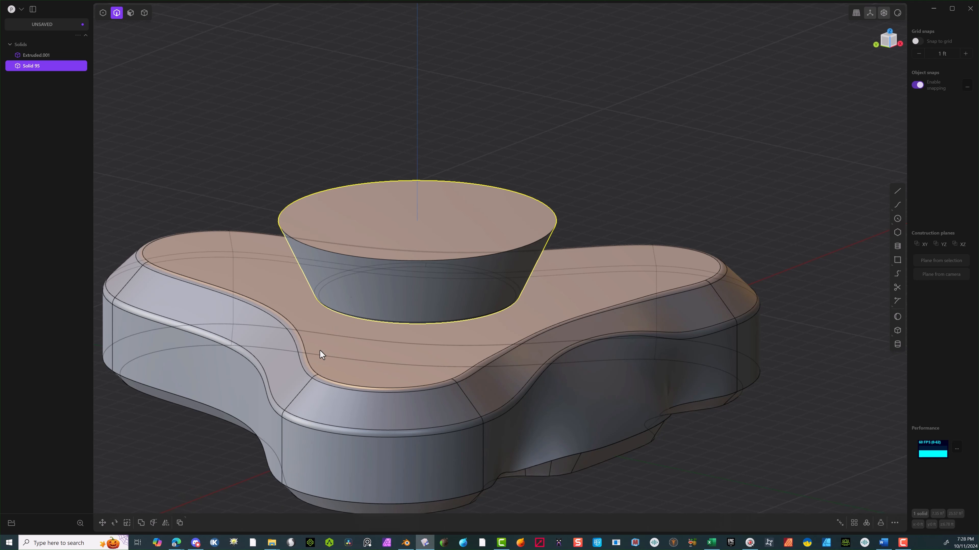
# Move the tapered solid down about 2.76 ft along the vertical axis so it sinks into the body's top face.
pyautogui.click(144, 13)
pyautogui.click(353, 269)
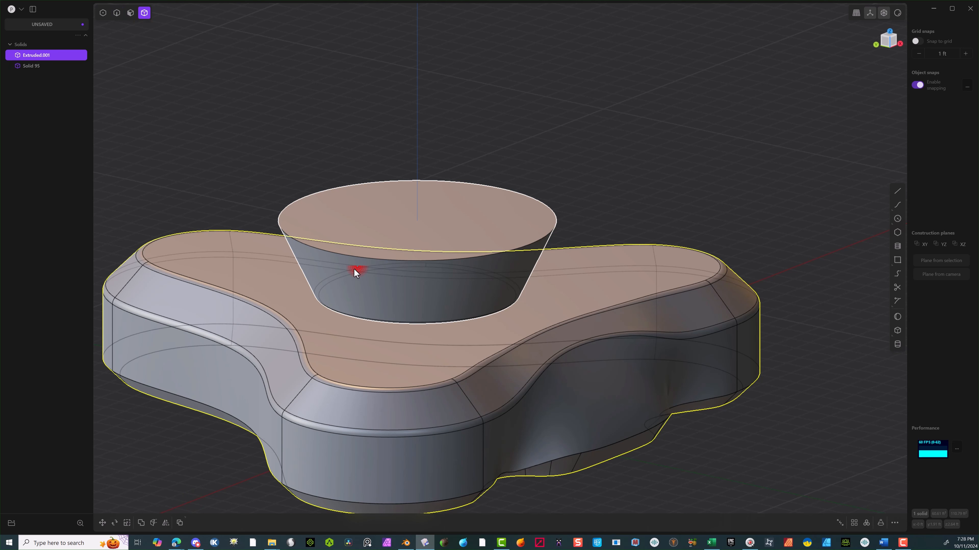
pyautogui.click(433, 188)
pyautogui.click(433, 195)
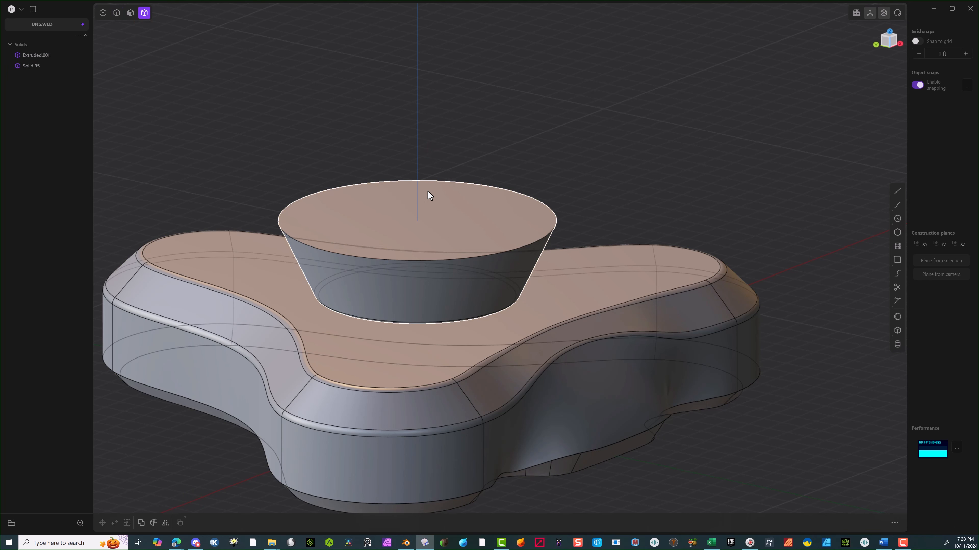
pyautogui.moveTo(592, 123); pyautogui.dragTo(475, 224, button='middle')
pyautogui.click(475, 223)
pyautogui.press('g')
pyautogui.moveTo(421, 218); pyautogui.dragTo(409, 284)
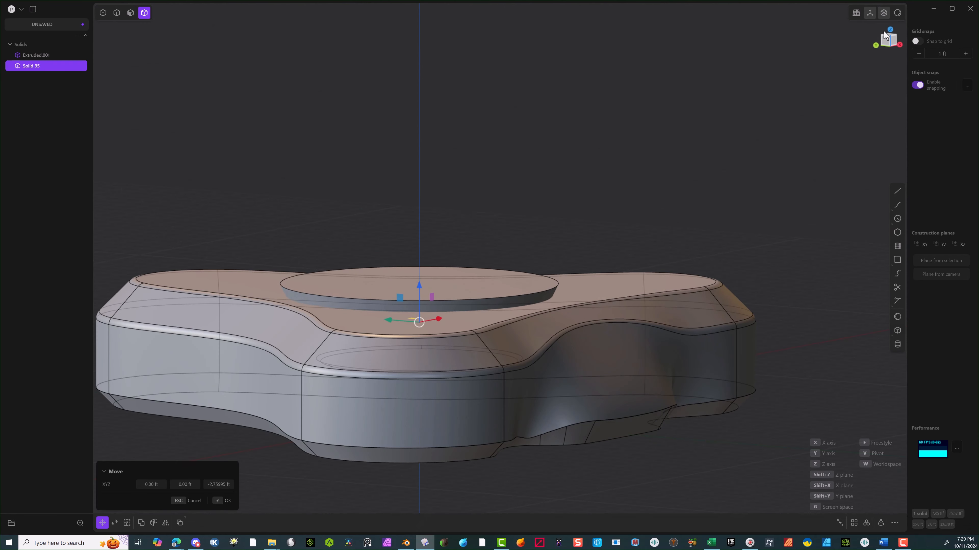
pyautogui.click(886, 38)
pyautogui.scroll(-1, 871, 22)
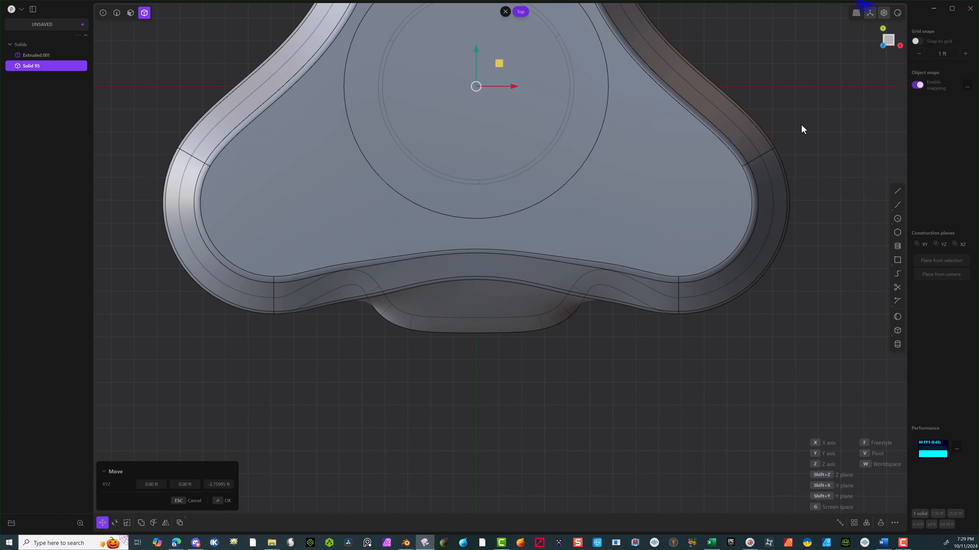
pyautogui.moveTo(801, 126); pyautogui.dragTo(797, 4, button='middle')
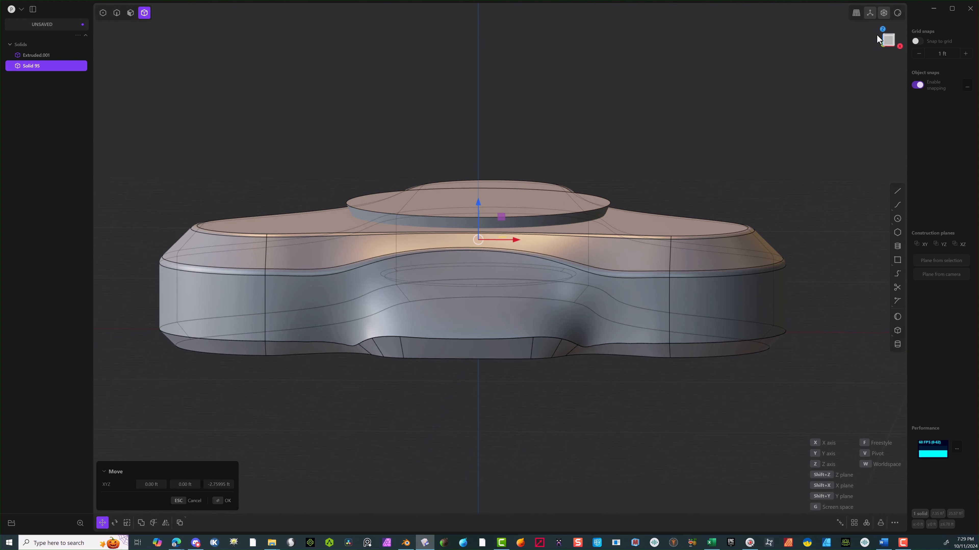
pyautogui.click(886, 42)
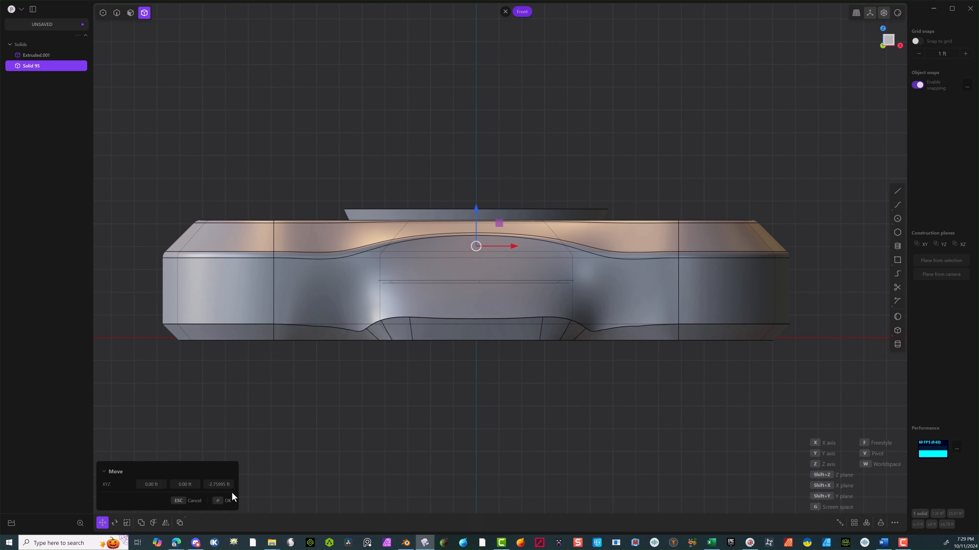
pyautogui.click(227, 500)
# Subtract the tapered solid from the three-lobed body with a Boolean difference to cut a central recess.
pyautogui.moveTo(227, 500); pyautogui.dragTo(291, 217, button='middle')
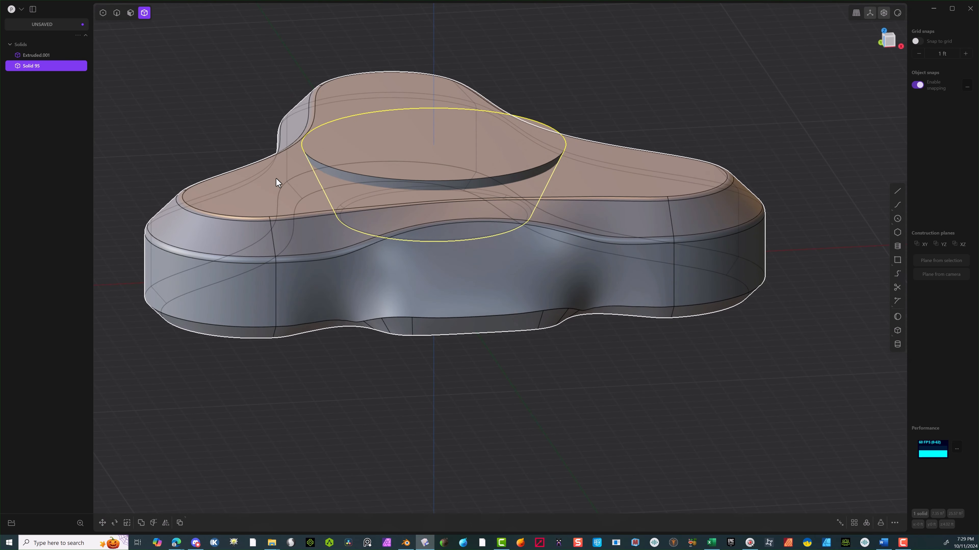
pyautogui.click(224, 282)
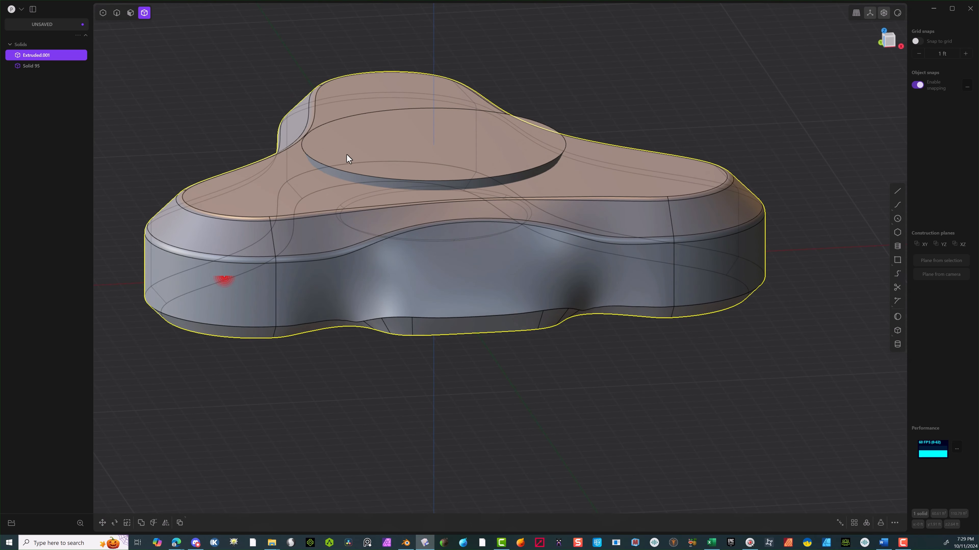
pyautogui.keyDown('shift'); pyautogui.click(364, 142); pyautogui.keyUp('shift')
pyautogui.press('q')
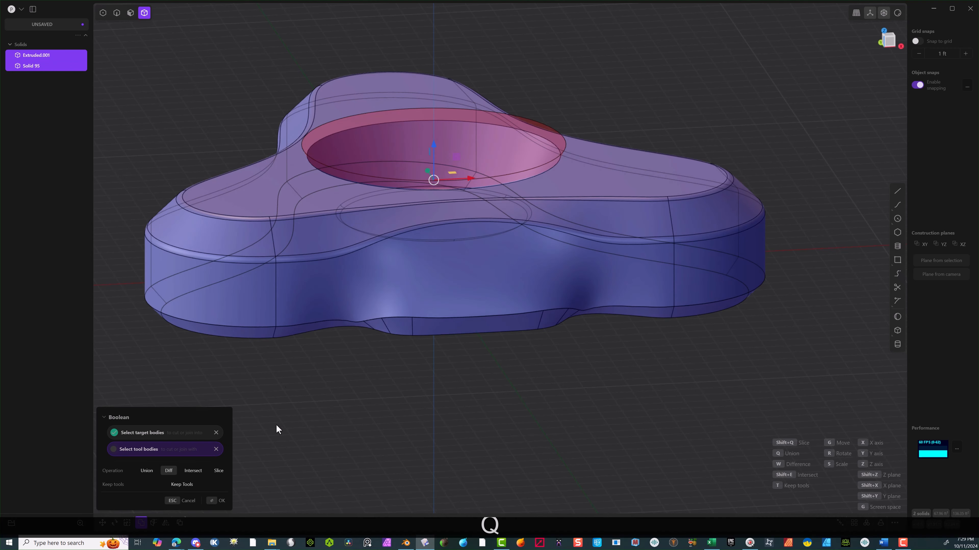
pyautogui.click(222, 501)
pyautogui.moveTo(531, 360); pyautogui.dragTo(539, 415, button='middle')
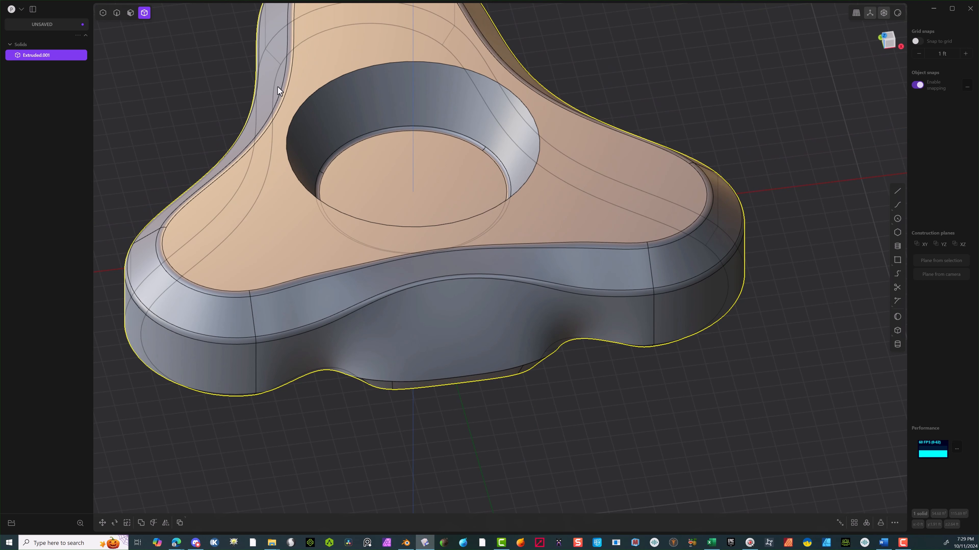
# Fillet the upper circular rim of the central recess by about 0.2 ft.
pyautogui.click(116, 13)
pyautogui.click(304, 101)
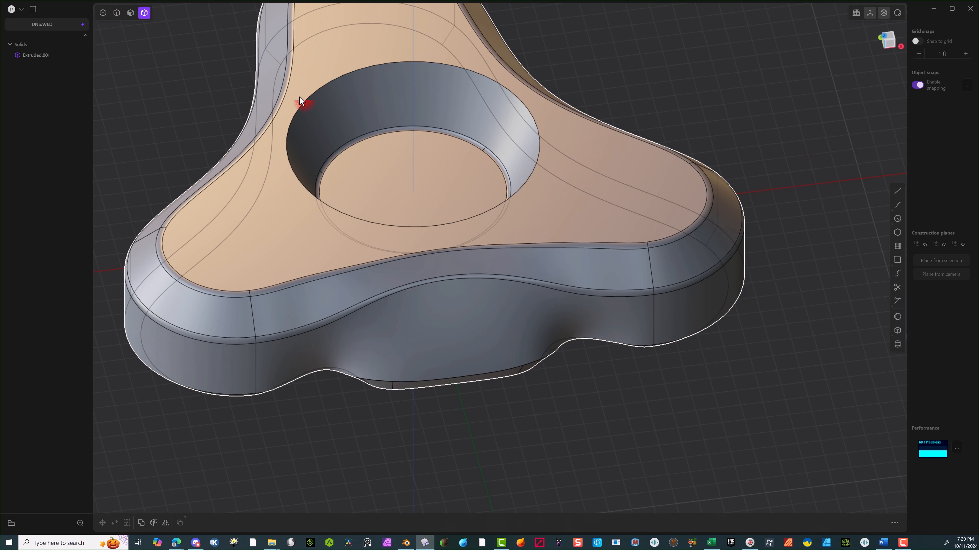
pyautogui.click(117, 13)
pyautogui.click(317, 91)
pyautogui.press('f')
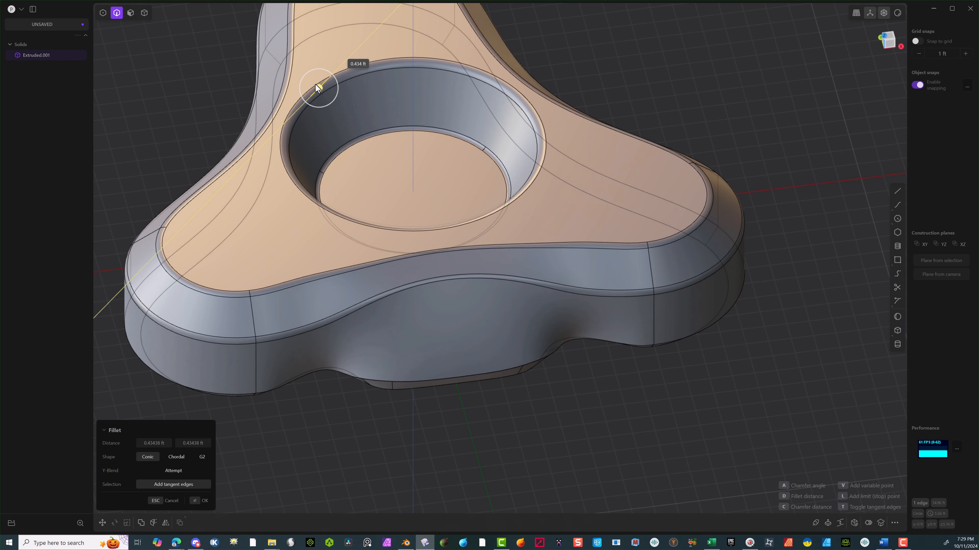
pyautogui.click(314, 87)
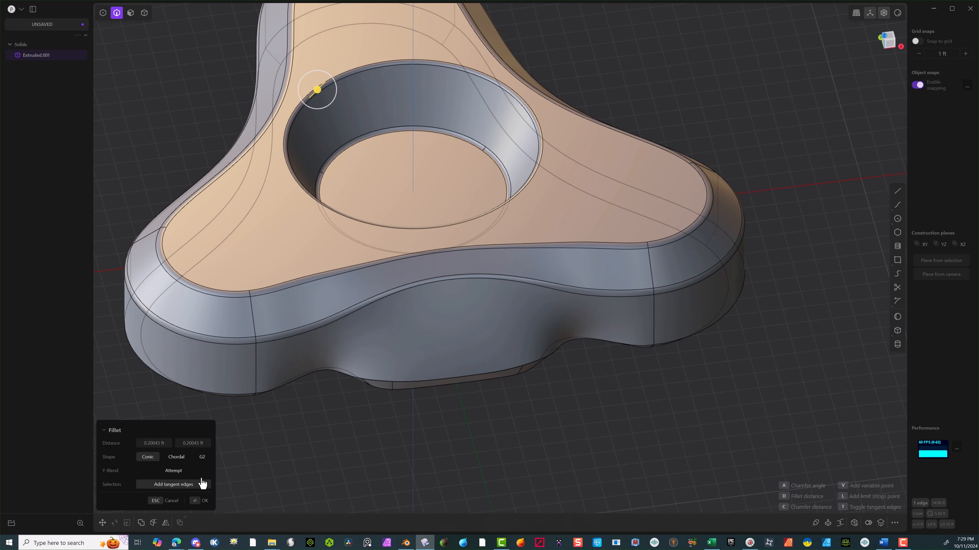
pyautogui.click(201, 501)
pyautogui.scroll(-5, 367, 416)
pyautogui.moveTo(366, 393); pyautogui.dragTo(354, 419, button='middle')
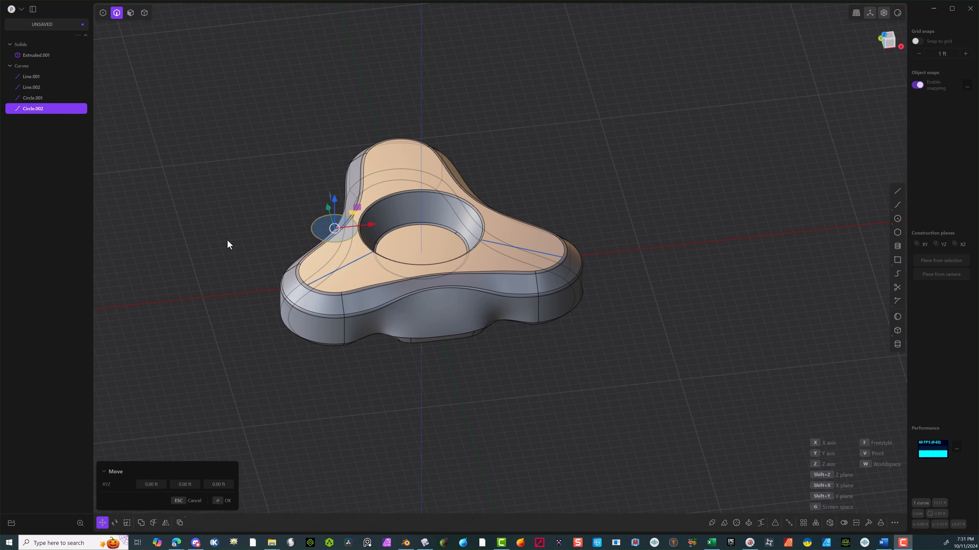
# Lower the copied circle above the lobe along the vertical axis and scale it down uniformly.
pyautogui.moveTo(335, 200); pyautogui.dragTo(334, 213)
pyautogui.press('s')
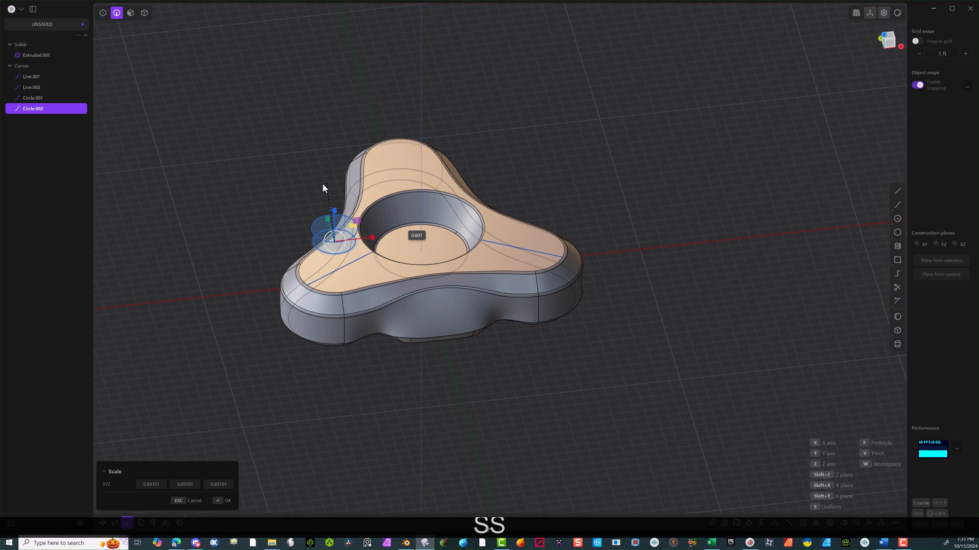
pyautogui.click(331, 219)
pyautogui.click(221, 501)
# Raise the small circle slightly toward the larger circle above it and switch to face selection.
pyautogui.moveTo(256, 347); pyautogui.dragTo(240, 291, button='middle')
pyautogui.press('g')
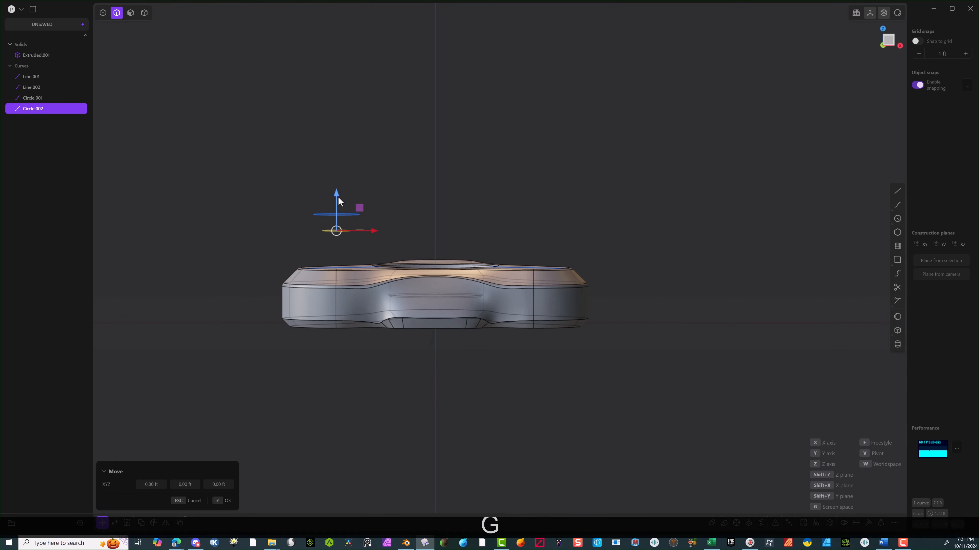
pyautogui.click(336, 192)
pyautogui.click(221, 501)
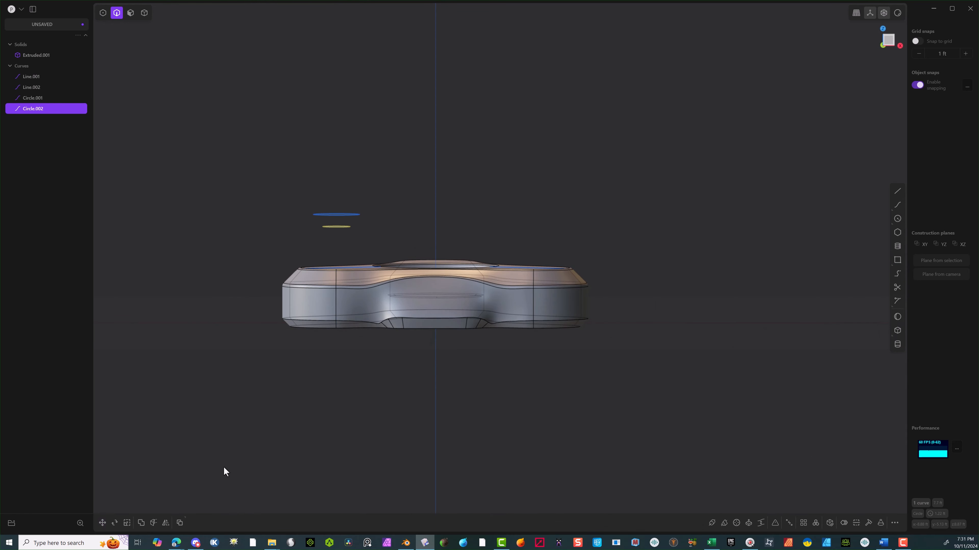
pyautogui.press('Escape')
pyautogui.moveTo(330, 196); pyautogui.dragTo(331, 248, button='middle')
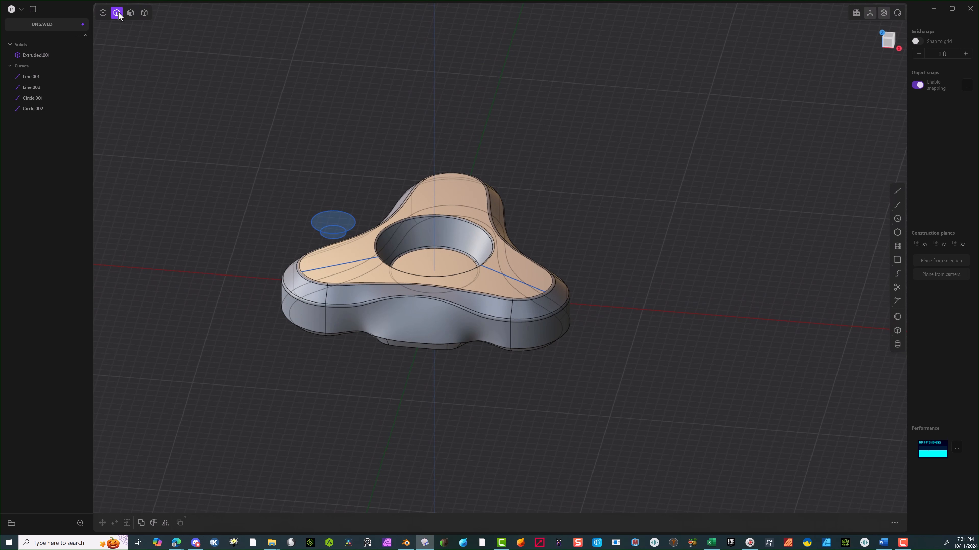
pyautogui.click(130, 13)
pyautogui.click(335, 225)
pyautogui.press('e')
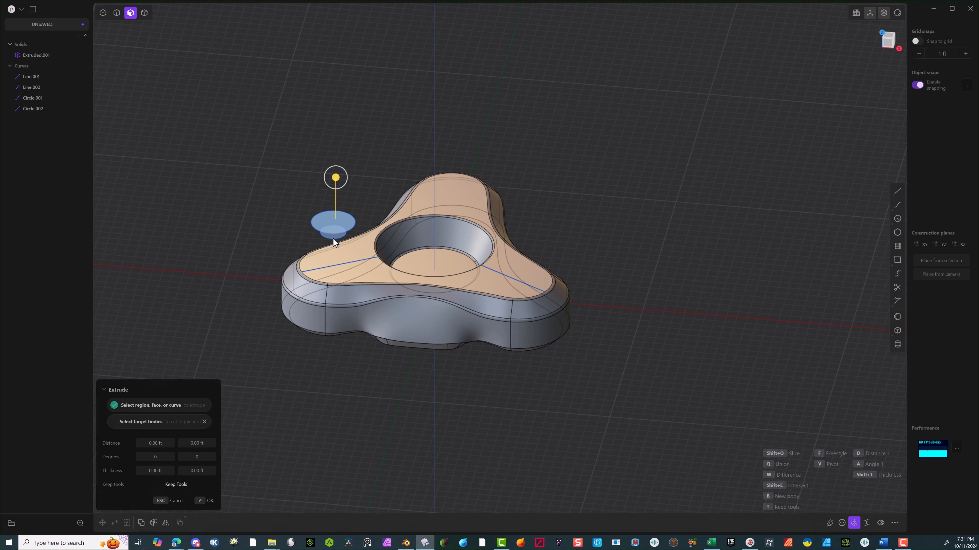
pyautogui.press('capslock')
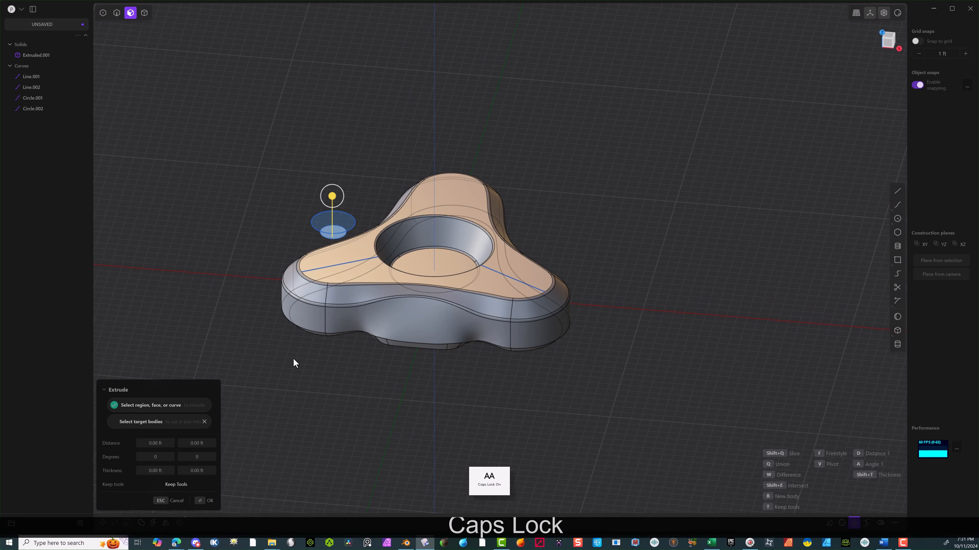
pyautogui.press('capslock')
pyautogui.rightClick(284, 339)
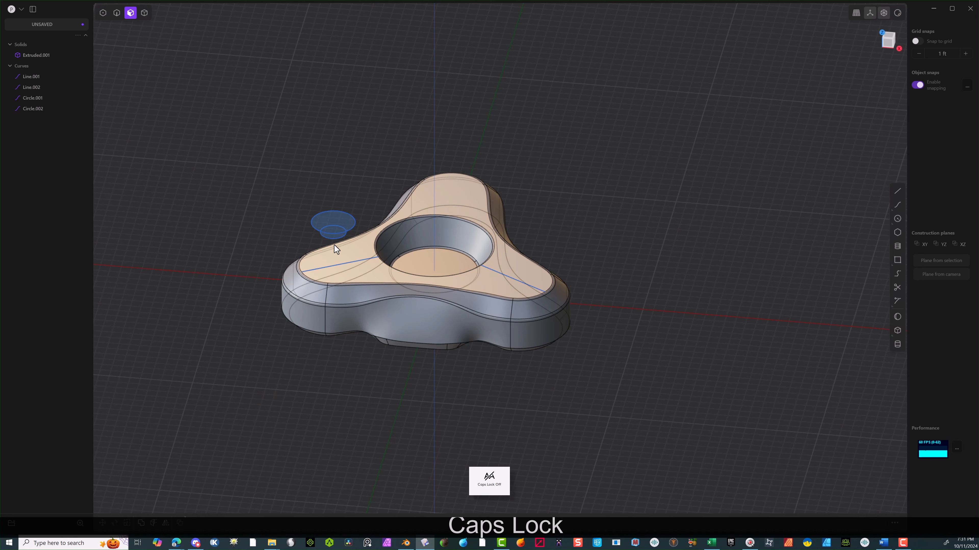
# Loft between the large and small circle regions above the lobe to make a small tapered solid.
pyautogui.press('e')
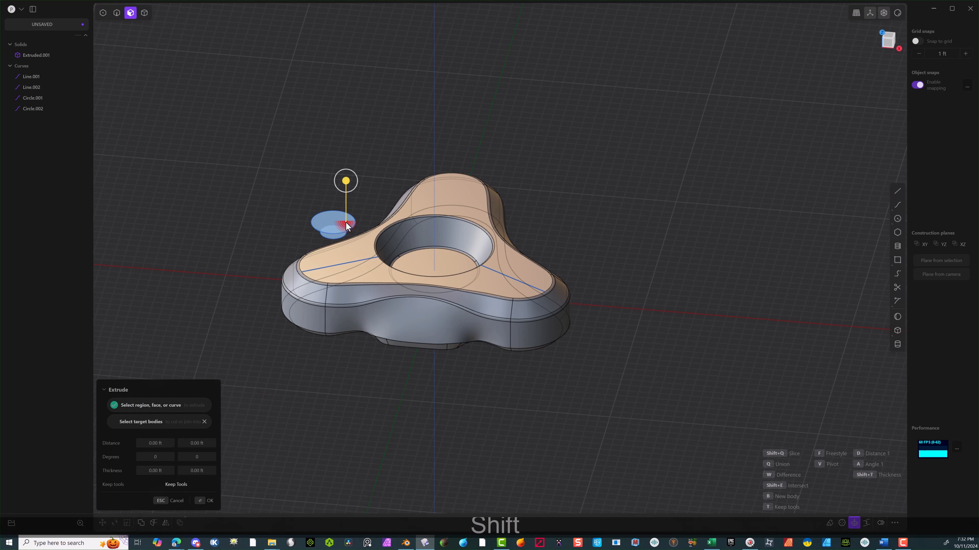
pyautogui.click(200, 501)
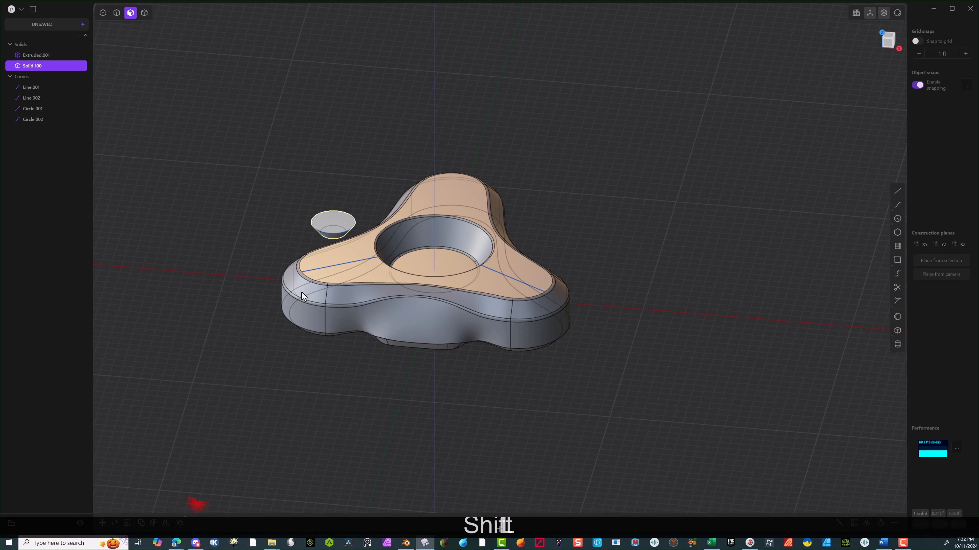
pyautogui.click(324, 233)
pyautogui.press('o')
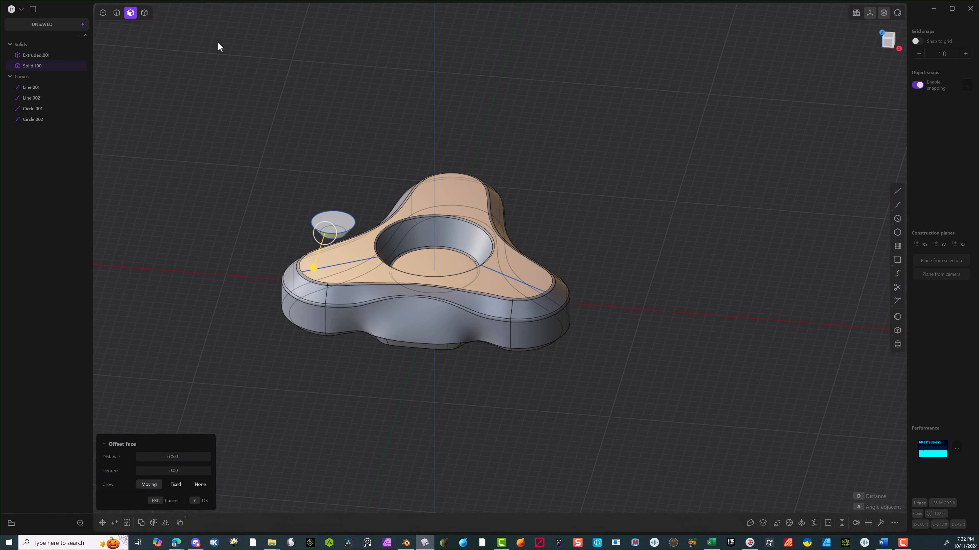
# Delete the two source circles of the small tapered solid.
pyautogui.click(116, 12)
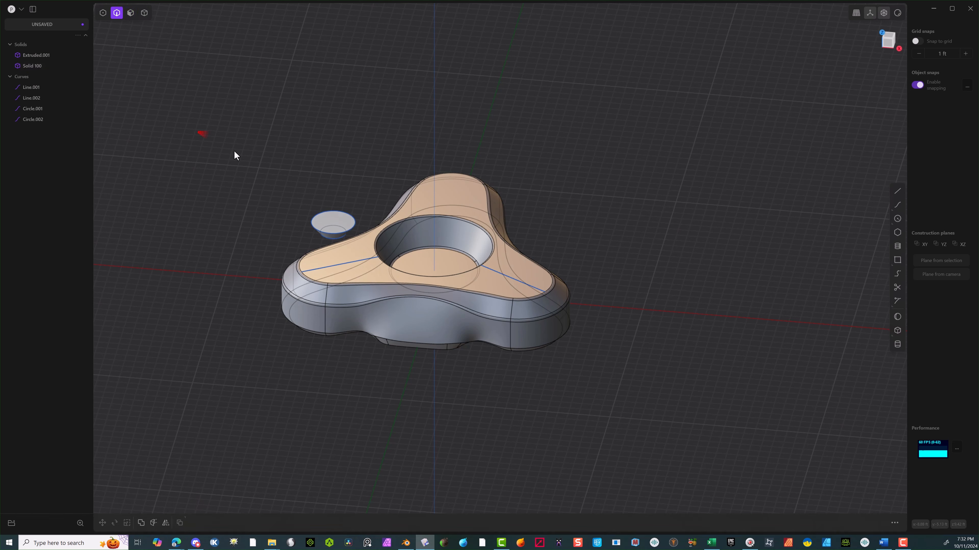
pyautogui.click(315, 233)
pyautogui.press('Delete')
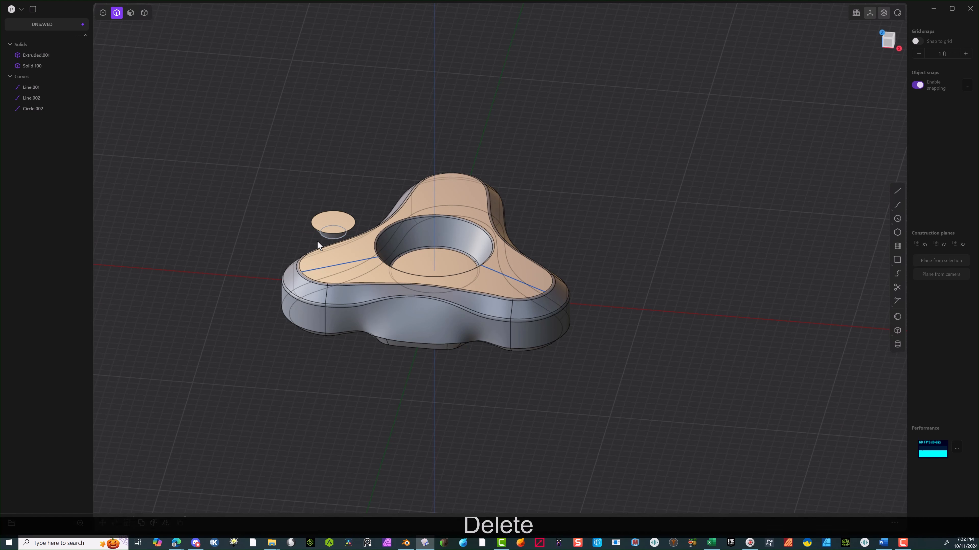
pyautogui.click(317, 242)
pyautogui.press('Delete')
# Fillet the lower circular edge of the small tapered solid by about 0.017 ft.
pyautogui.scroll(5, 332, 240)
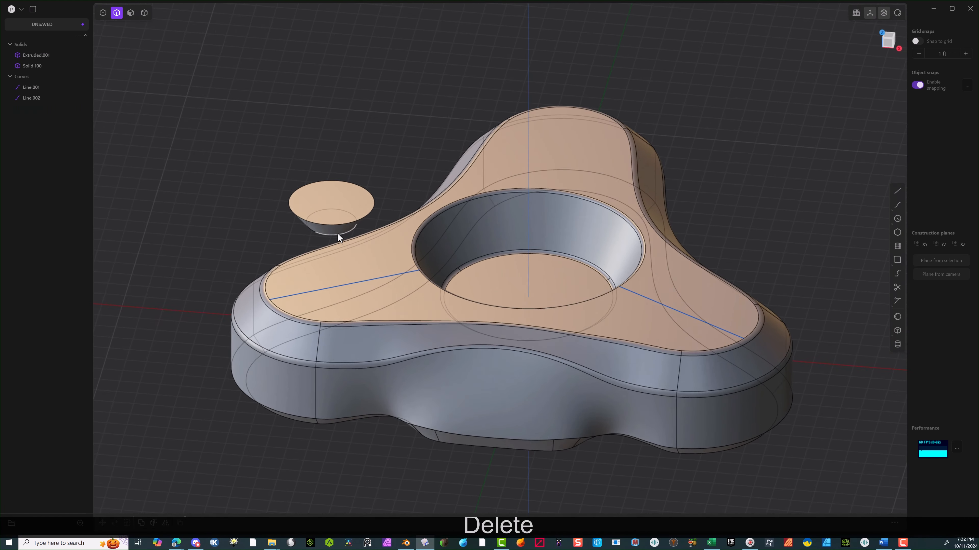
pyautogui.click(336, 237)
pyautogui.press('f')
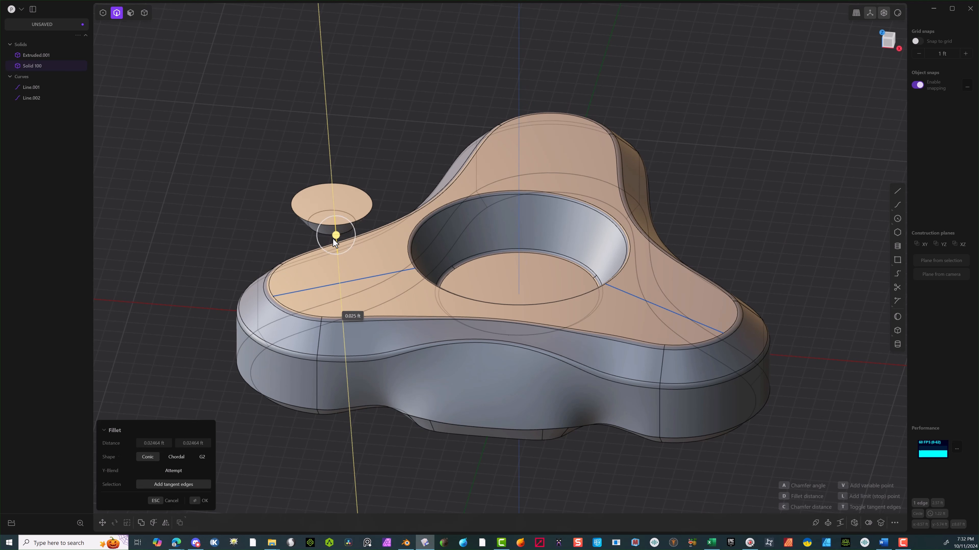
pyautogui.moveTo(333, 242); pyautogui.dragTo(331, 237)
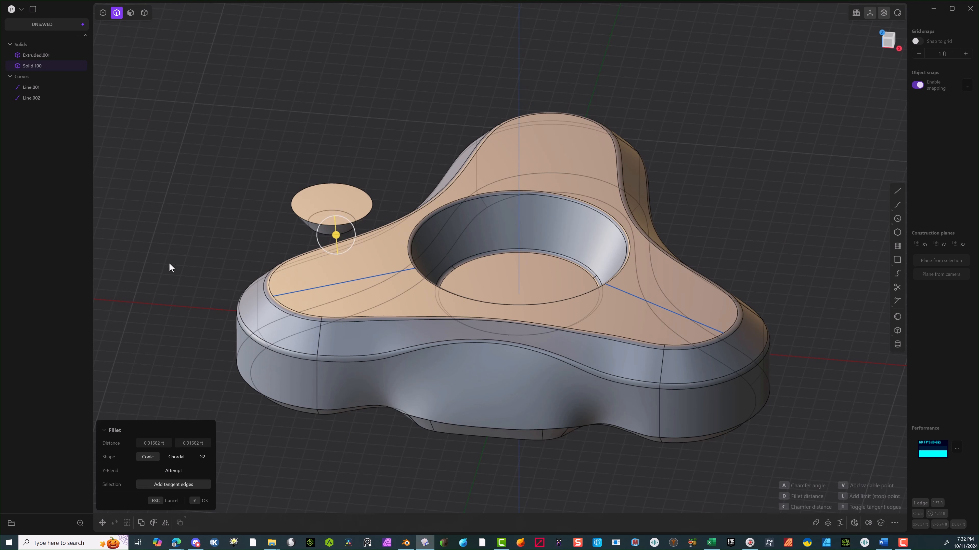
# Move the small tapered solid down about 4.61 ft into the lobe's top face.
pyautogui.press('g')
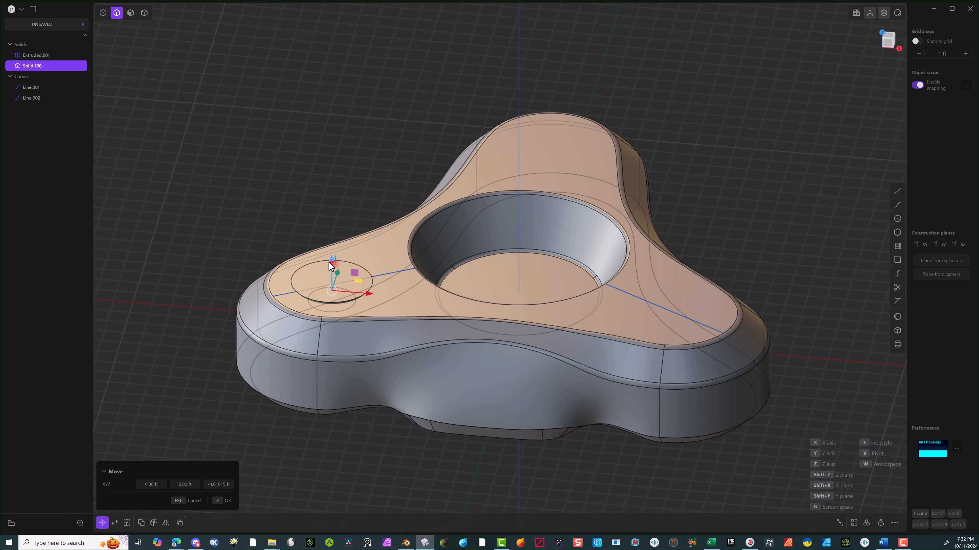
pyautogui.scroll(-3, 393, 270)
pyautogui.click(223, 501)
# Raise the small tapered solid about 3.94 ft along the vertical axis, clear of the body, in the back view.
pyautogui.click(888, 39)
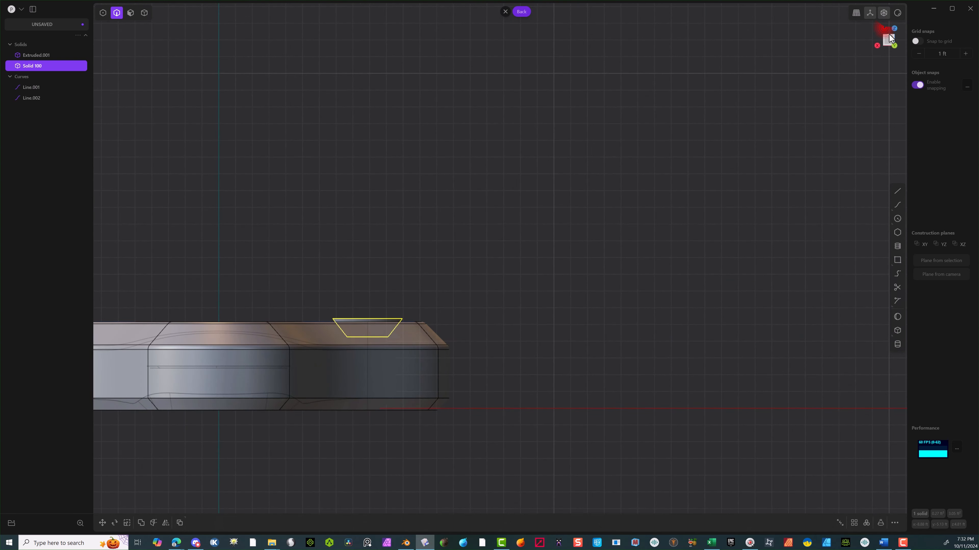
pyautogui.press('g')
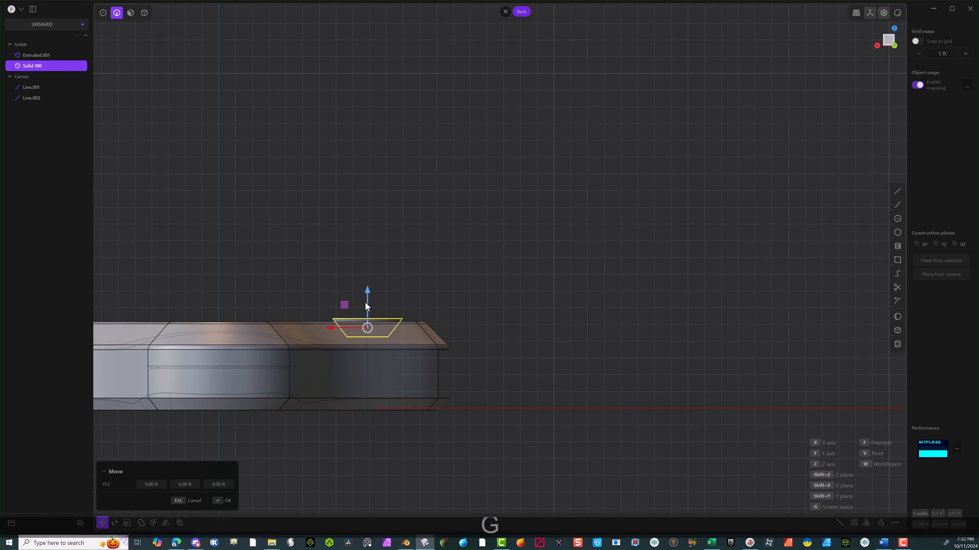
pyautogui.scroll(2, 408, 262)
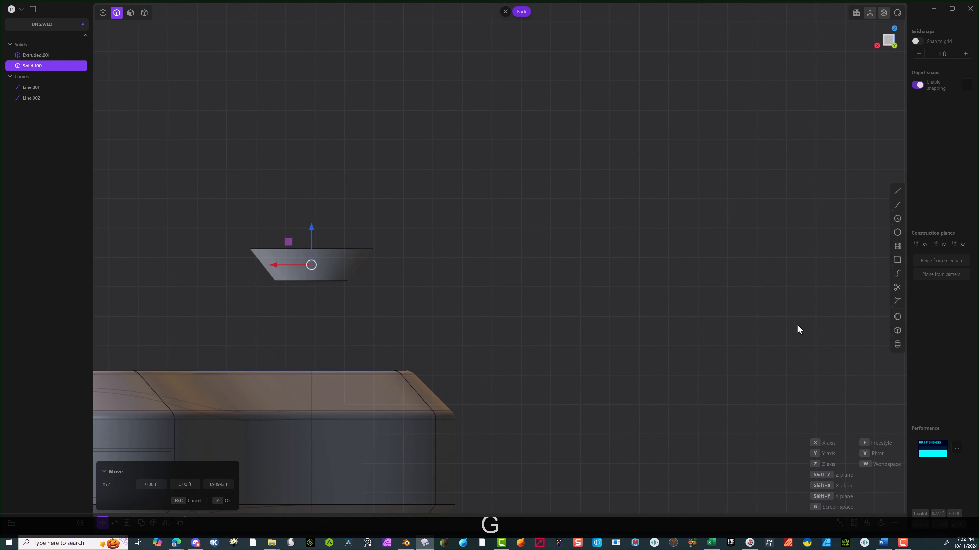
# Draw a closed five-corner polyline profile along the slanted side of the small tapered solid in the back view.
pyautogui.click(898, 190)
pyautogui.scroll(2, 455, 251)
pyautogui.scroll(2, 320, 267)
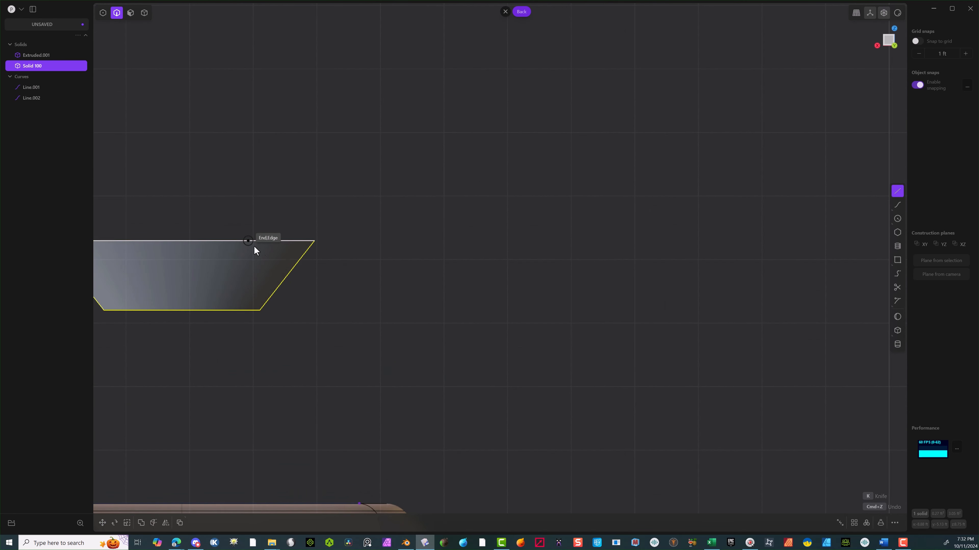
pyautogui.click(296, 249)
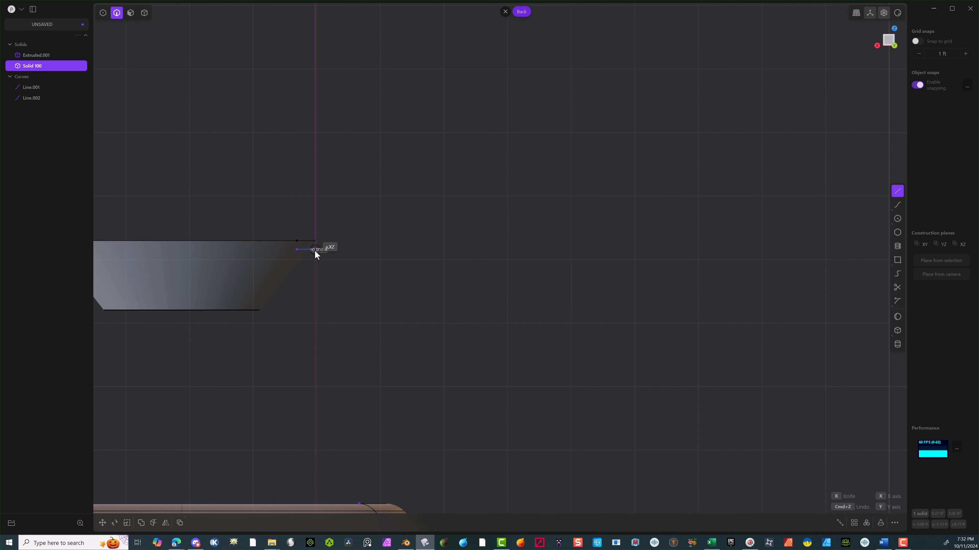
pyautogui.click(314, 262)
pyautogui.click(294, 305)
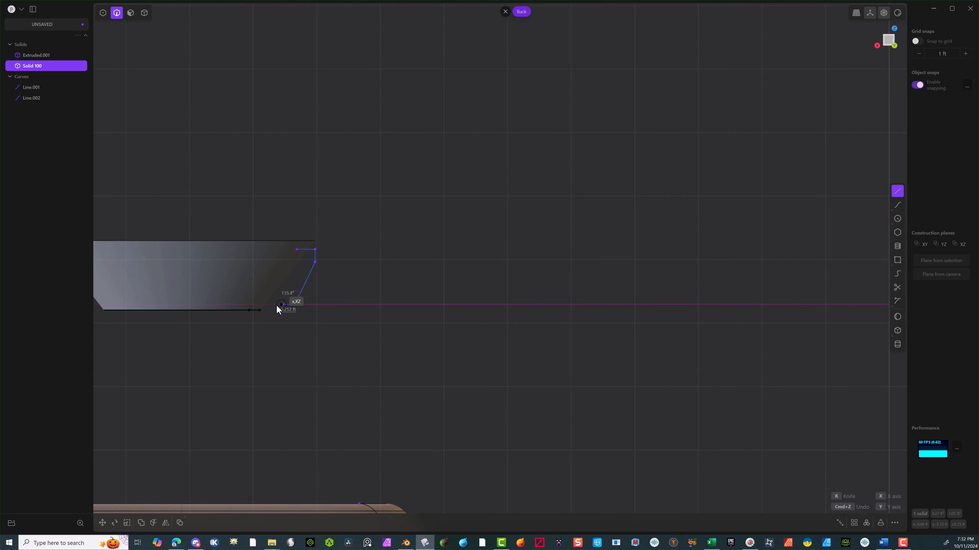
pyautogui.click(253, 304)
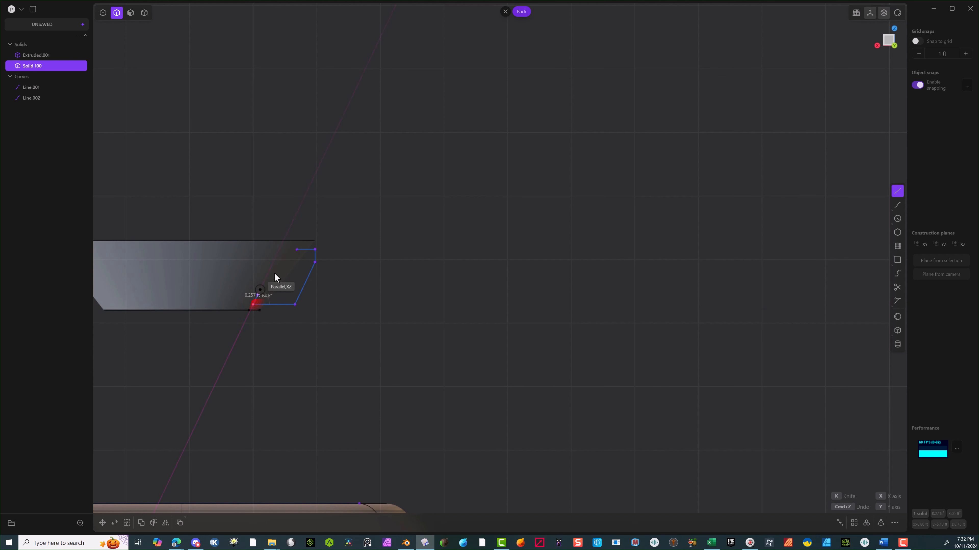
pyautogui.click(297, 253)
# Fillet all five corners of the side profile by about 0.05 ft and switch to face selection.
pyautogui.moveTo(377, 146); pyautogui.dragTo(335, 162, button='middle')
pyautogui.scroll(-3, 188, 248)
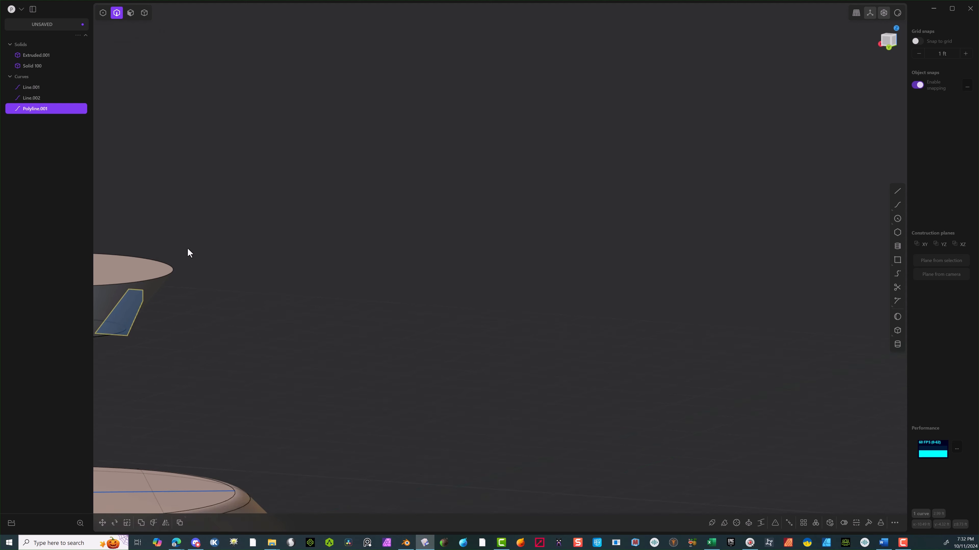
pyautogui.click(103, 12)
pyautogui.moveTo(173, 354); pyautogui.dragTo(234, 343, button='middle')
pyautogui.moveTo(245, 273); pyautogui.dragTo(175, 348)
pyautogui.press('b')
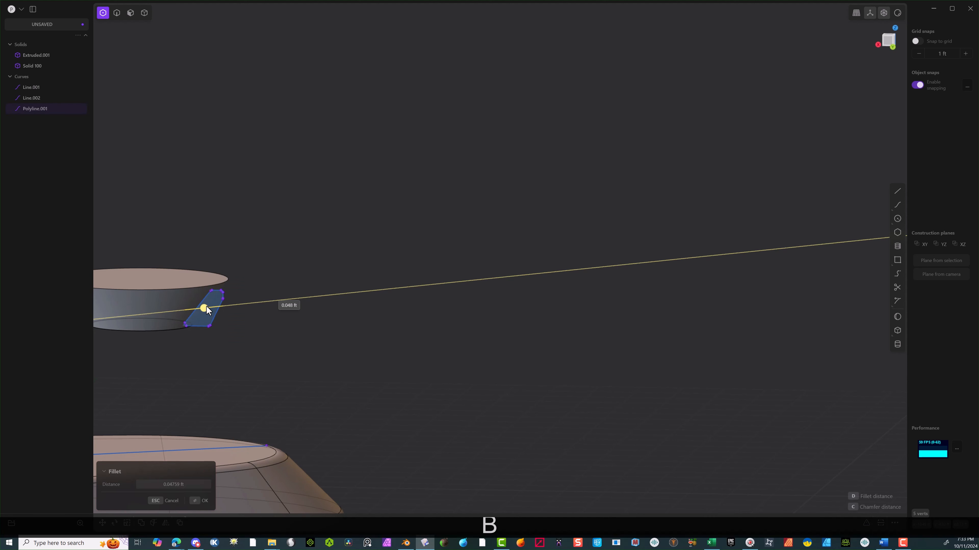
pyautogui.click(196, 501)
pyautogui.press('3')
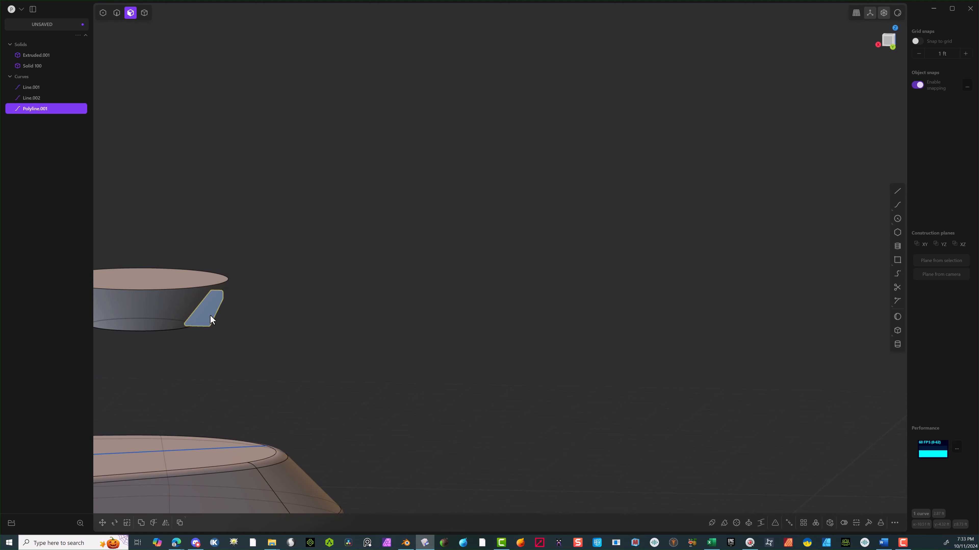
# Extrude the closed rib profile on the tapered disc's side about 0.15 ft into a separate solid.
pyautogui.click(208, 313)
pyautogui.press('e')
pyautogui.moveTo(293, 351); pyautogui.dragTo(221, 371, button='middle')
pyautogui.keyDown('shift'); pyautogui.moveTo(231, 335); pyautogui.dragTo(389, 308, button='middle'); pyautogui.keyUp('shift')
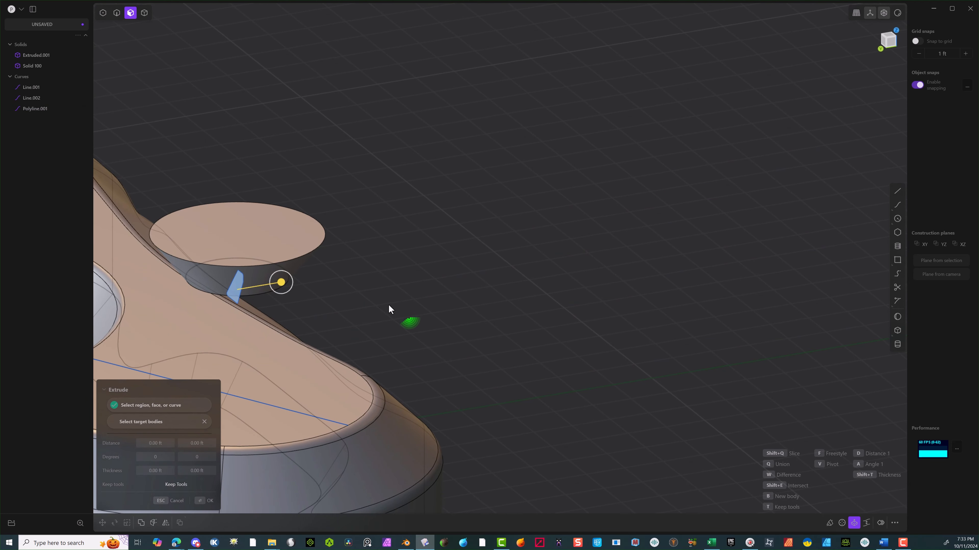
pyautogui.moveTo(280, 282); pyautogui.dragTo(284, 281)
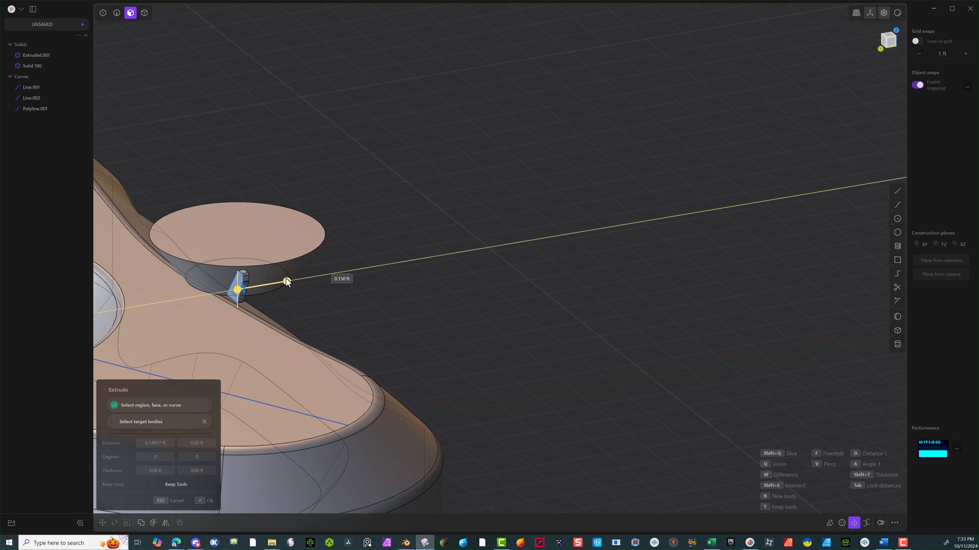
pyautogui.click(210, 500)
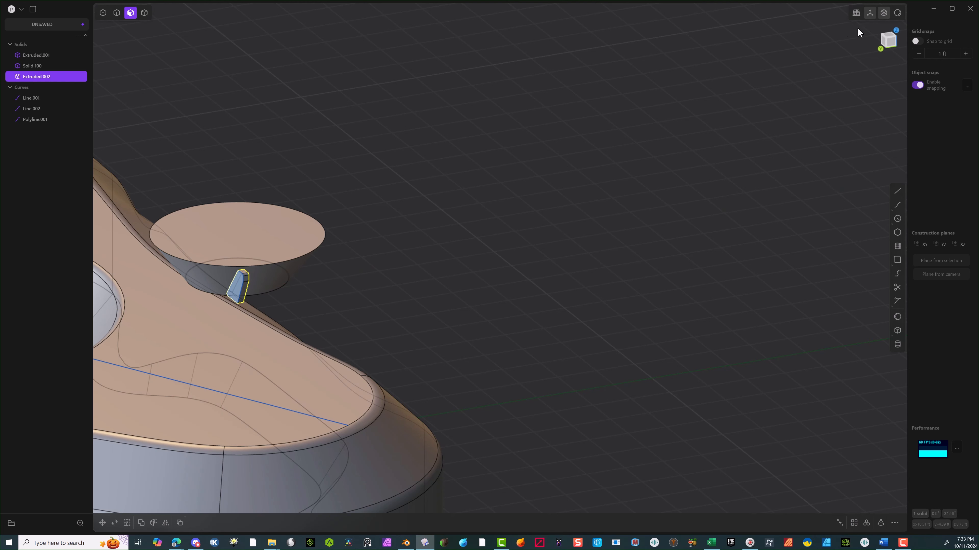
# Move the rib freely from its centre snap point to the midpoint of the tapered disc's upper edge in the left view.
pyautogui.click(888, 29)
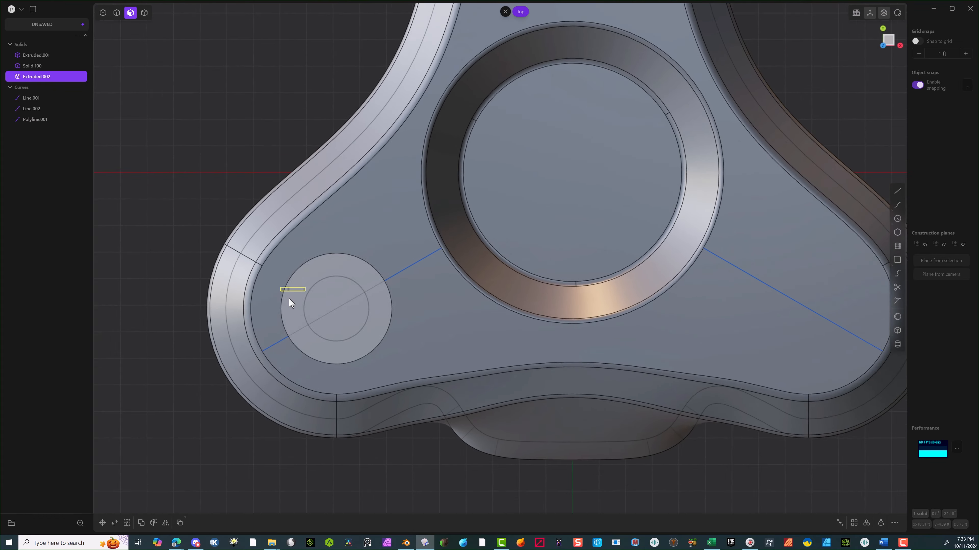
pyautogui.scroll(-3, 291, 301)
pyautogui.moveTo(294, 305); pyautogui.dragTo(452, 190, button='middle')
pyautogui.click(890, 48)
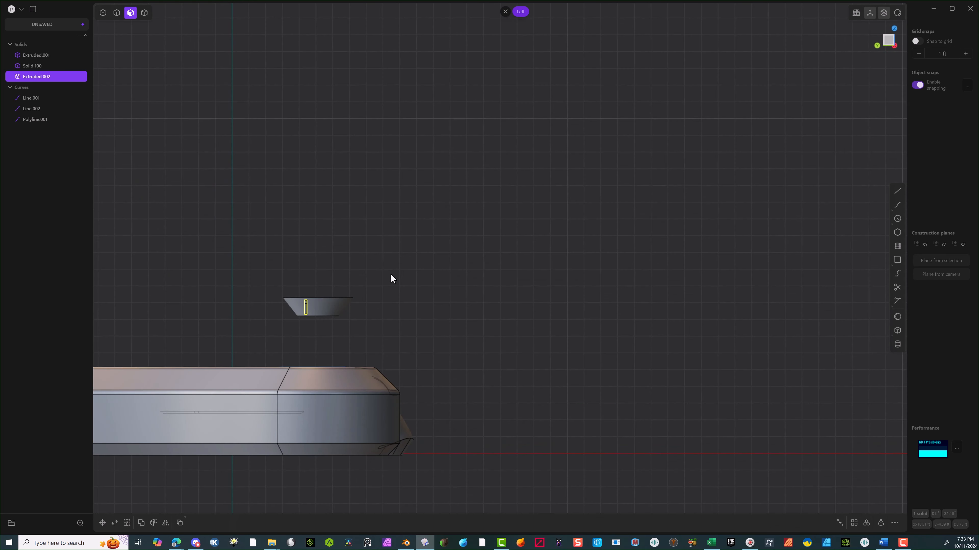
pyautogui.scroll(2, 292, 307)
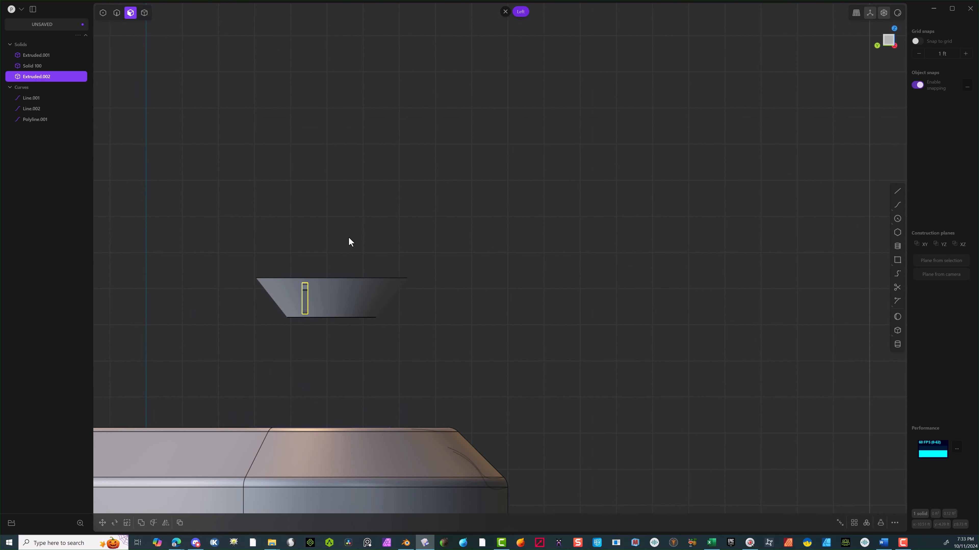
pyautogui.press('g')
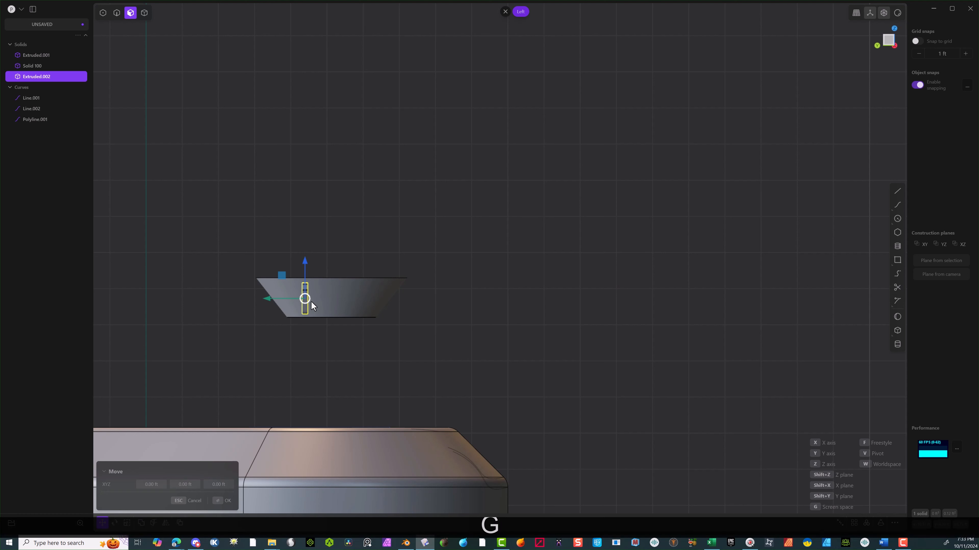
pyautogui.press('f')
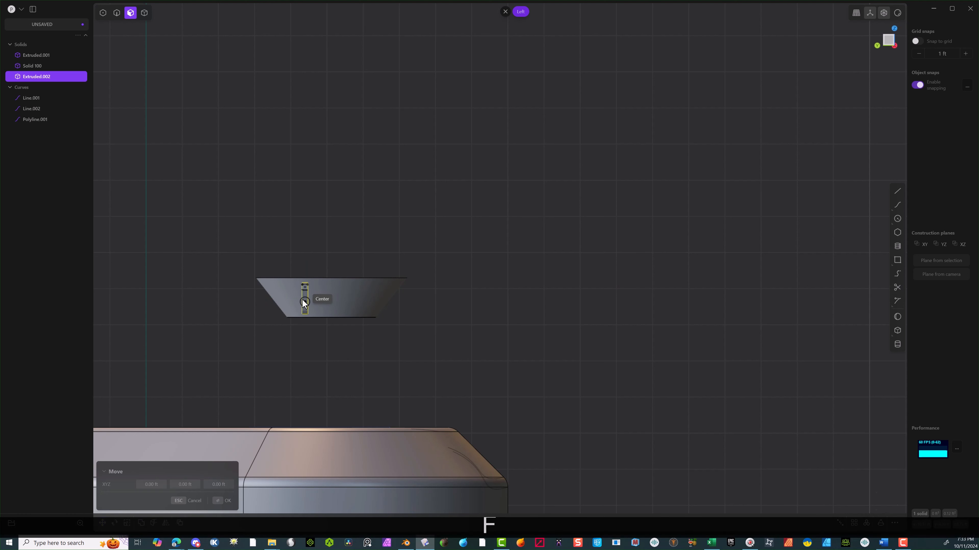
pyautogui.click(303, 301)
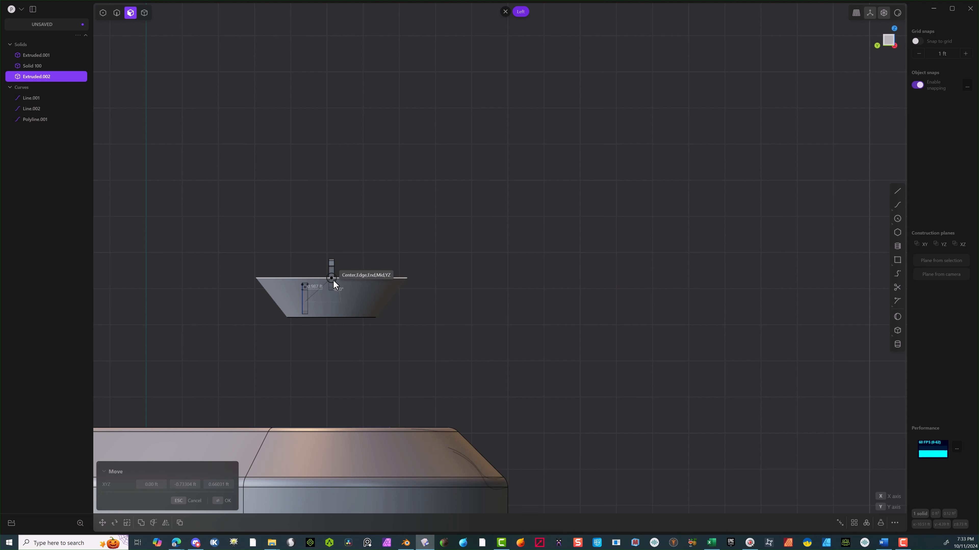
pyautogui.click(333, 279)
# Lower the centred rib about 0.627 ft along Z so it sits against the disc's sloped side.
pyautogui.moveTo(330, 235); pyautogui.dragTo(327, 258)
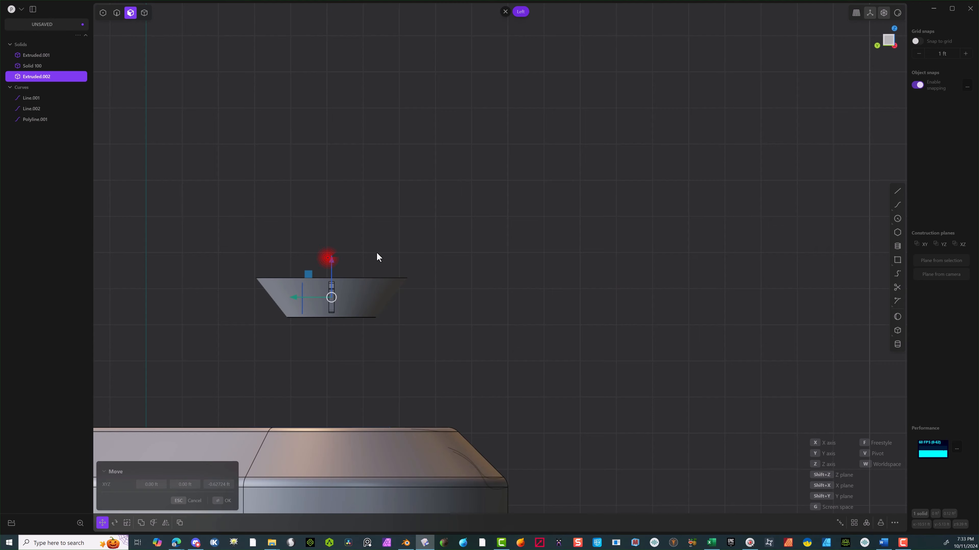
pyautogui.moveTo(377, 258); pyautogui.dragTo(359, 305, button='middle')
pyautogui.scroll(5, 349, 312)
pyautogui.click(117, 13)
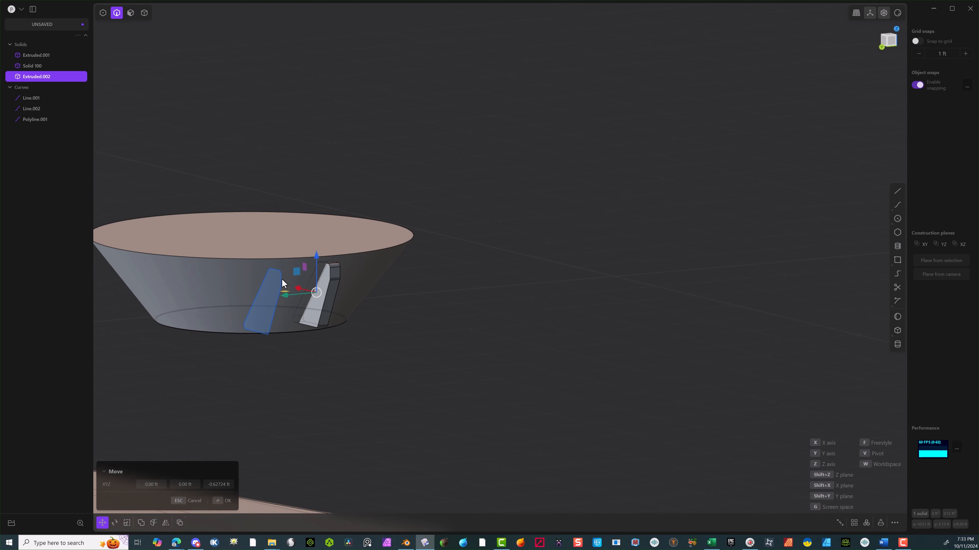
pyautogui.click(221, 503)
# Delete the leftover rib profile polyline beside the extruded rib.
pyautogui.click(253, 426)
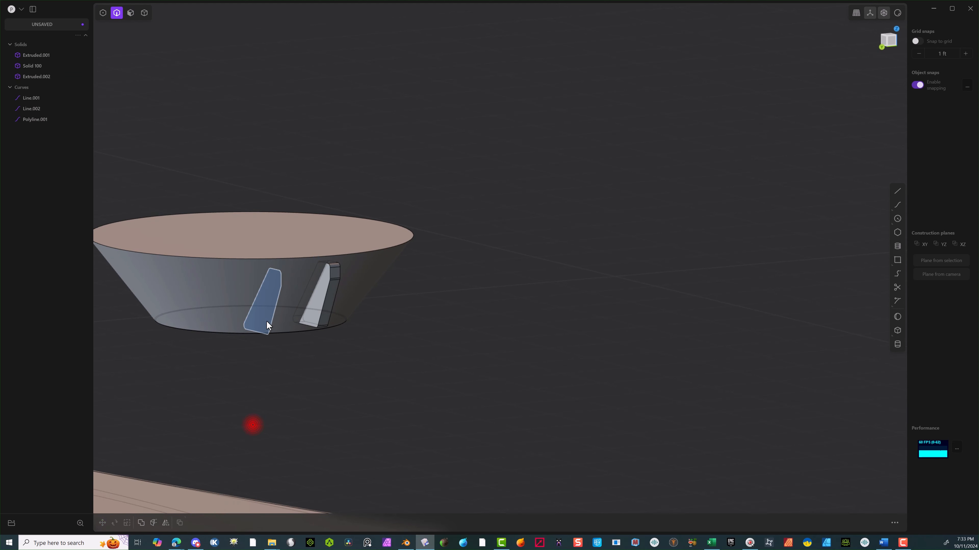
pyautogui.click(272, 322)
pyautogui.press('Delete')
pyautogui.scroll(2, 331, 271)
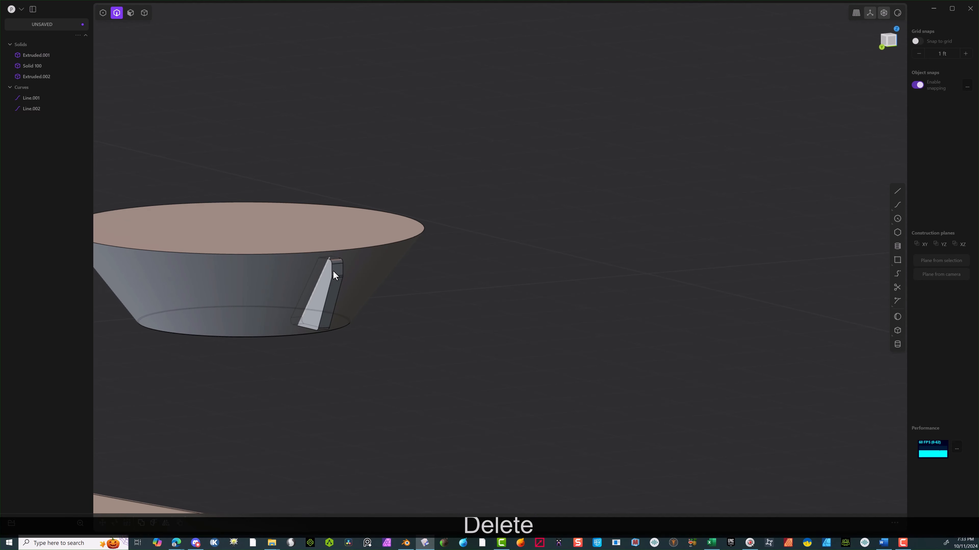
# Create a radial array of 16 ribs over 360 degrees around the tapered disc's centre.
pyautogui.moveTo(327, 270); pyautogui.dragTo(229, 245, button='middle')
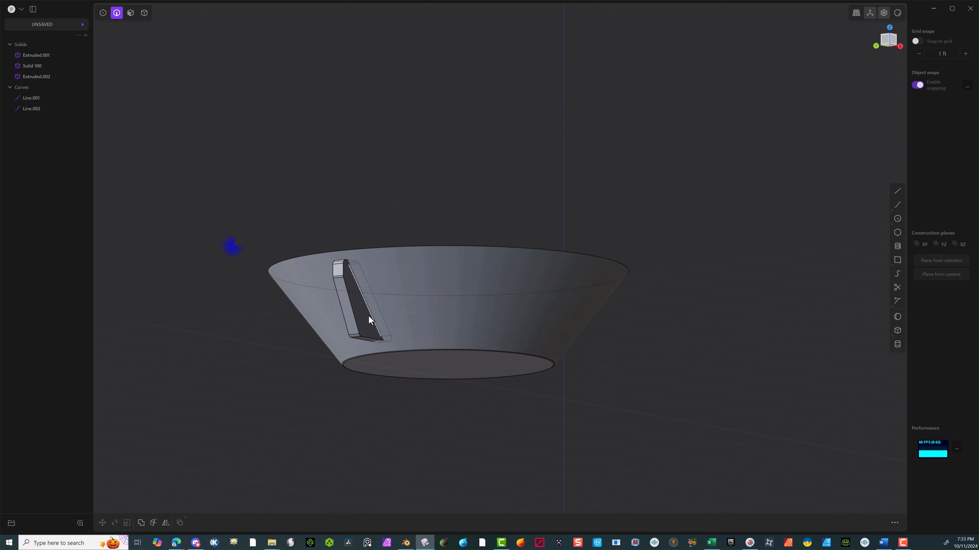
pyautogui.click(145, 13)
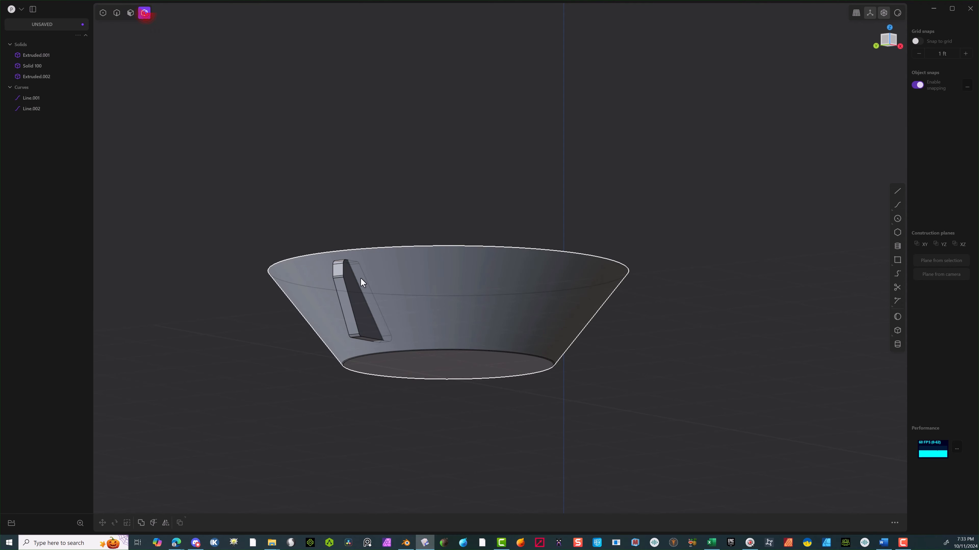
pyautogui.click(357, 313)
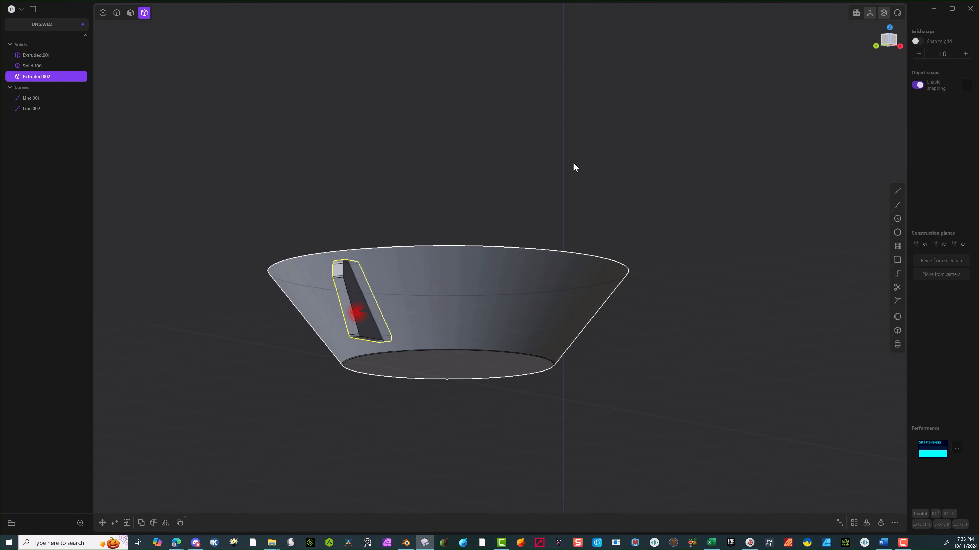
pyautogui.click(889, 27)
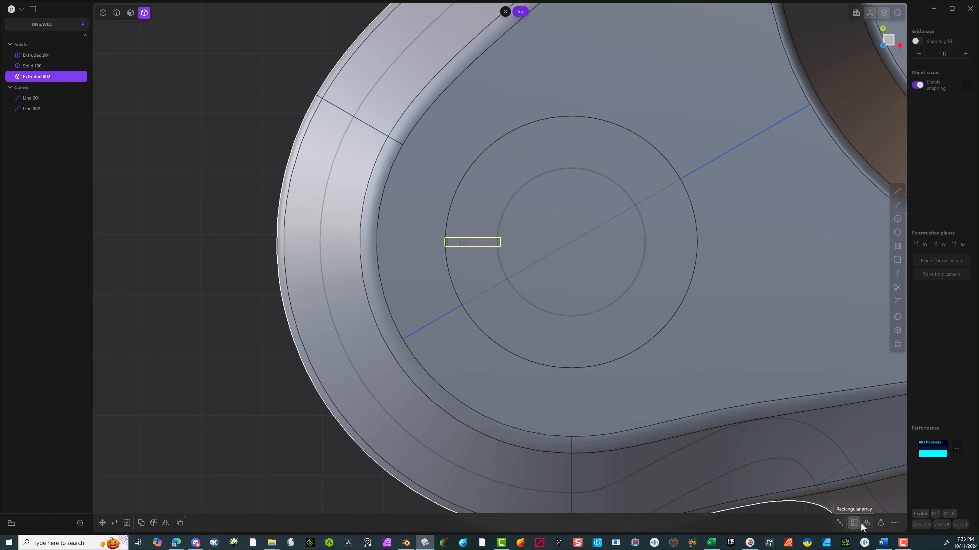
pyautogui.click(866, 523)
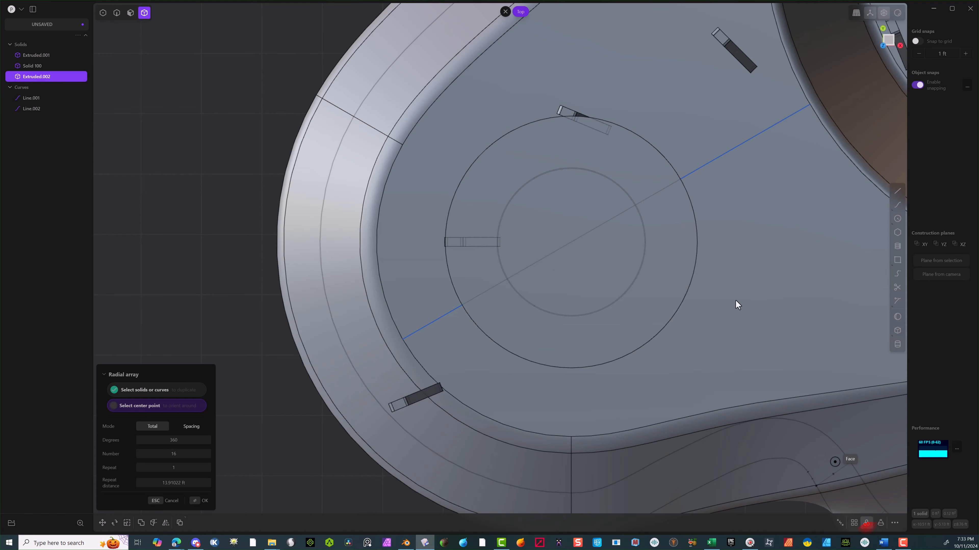
pyautogui.click(570, 241)
pyautogui.moveTo(574, 274); pyautogui.dragTo(760, 153, button='middle')
pyautogui.scroll(3, 464, 264)
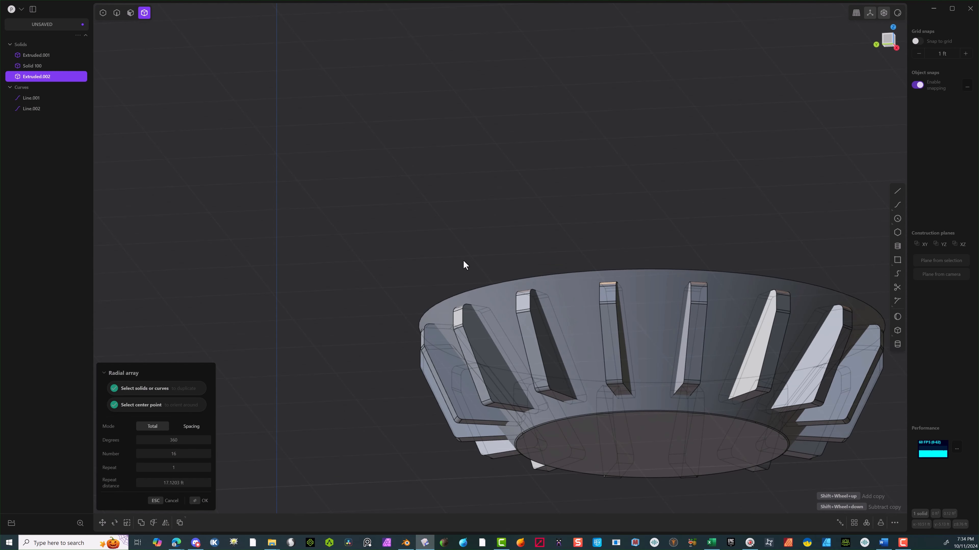
pyautogui.press('q')
pyautogui.press('q')
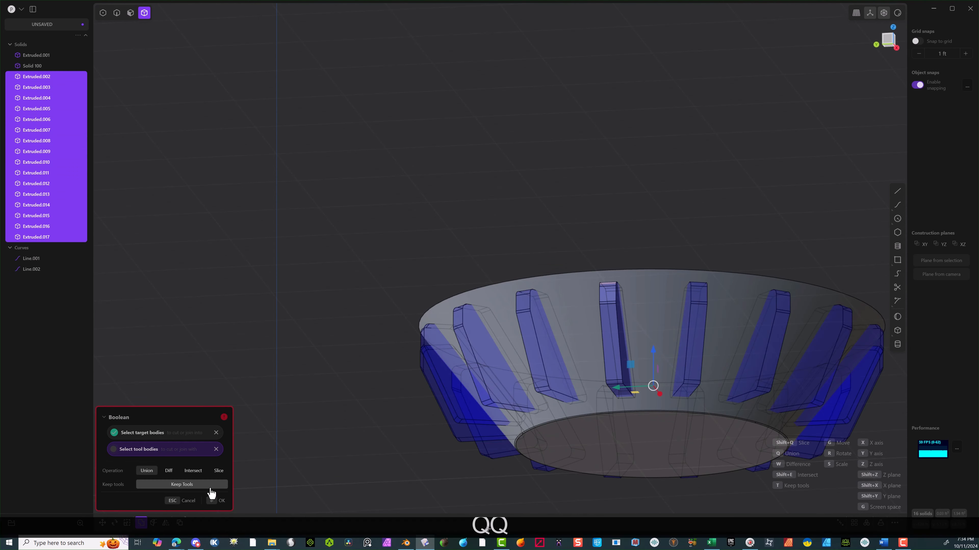
pyautogui.press('Escape')
# Select the tapered disc together with all arrayed ribs and merge them into one solid with a Boolean union.
pyautogui.scroll(-3, 651, 275)
pyautogui.moveTo(795, 206); pyautogui.dragTo(308, 482)
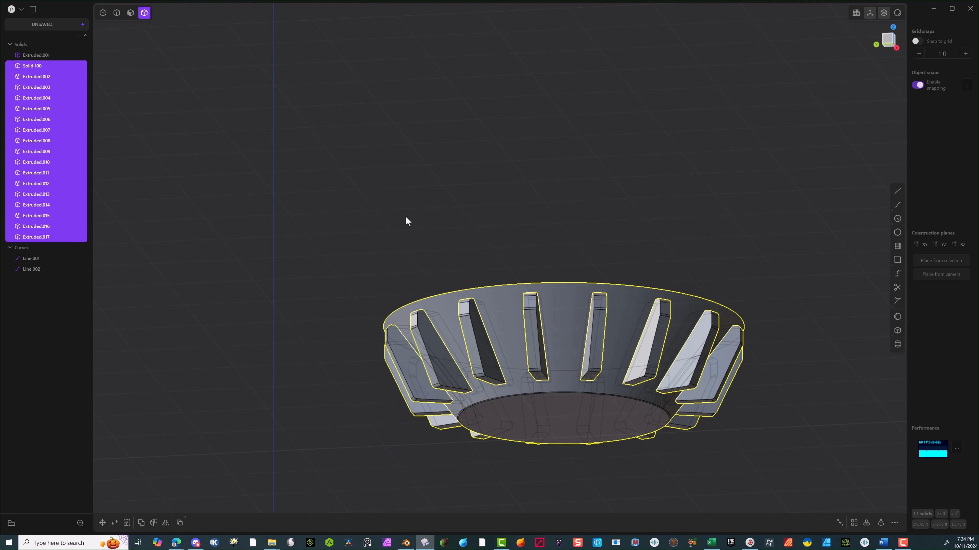
pyautogui.press('q')
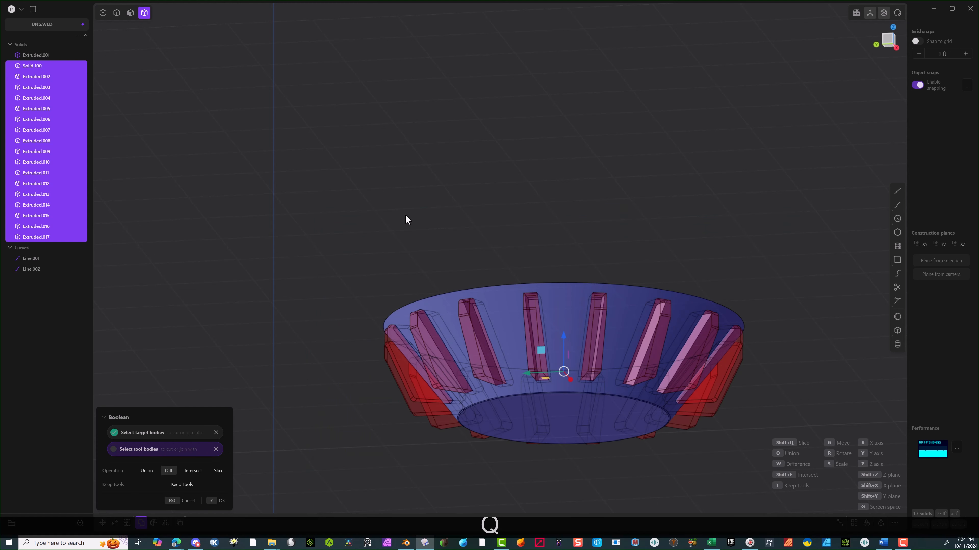
pyautogui.click(218, 501)
pyautogui.moveTo(331, 350); pyautogui.dragTo(362, 310, button='middle')
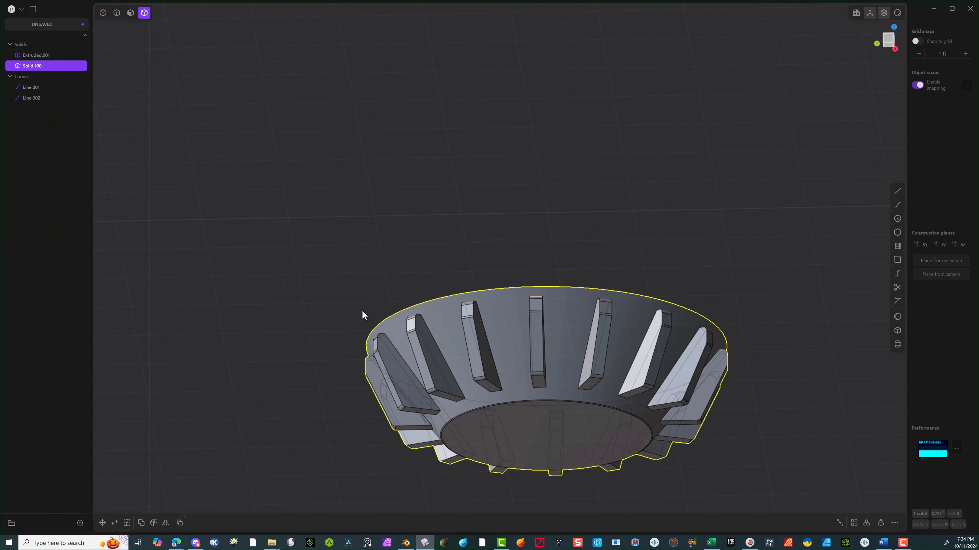
# Select the lower edges where the ribs meet the disc's sloped side, all the way around, and fillet them.
pyautogui.scroll(4, 361, 312)
pyautogui.click(117, 14)
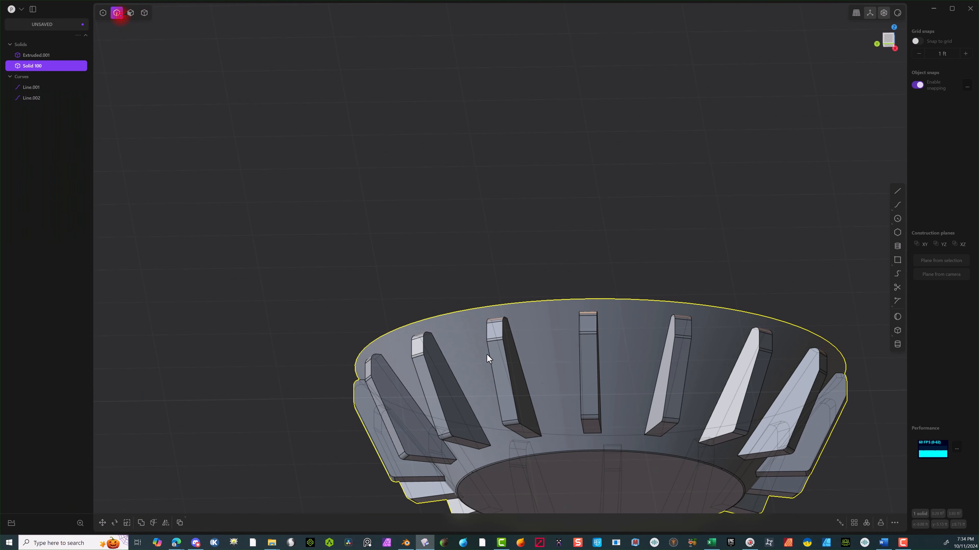
pyautogui.click(534, 439)
pyautogui.keyDown('shift'); pyautogui.click(485, 449); pyautogui.keyUp('shift')
pyautogui.keyDown('shift'); pyautogui.click(592, 434); pyautogui.keyUp('shift')
pyautogui.keyDown('shift'); pyautogui.click(653, 436); pyautogui.keyUp('shift')
pyautogui.keyDown('shift'); pyautogui.click(704, 445); pyautogui.keyUp('shift')
pyautogui.keyDown('shift'); pyautogui.moveTo(713, 449); pyautogui.dragTo(563, 346, button='middle'); pyautogui.keyUp('shift')
pyautogui.keyDown('shift'); pyautogui.click(590, 355); pyautogui.keyUp('shift')
pyautogui.keyDown('shift'); pyautogui.click(518, 413); pyautogui.keyUp('shift')
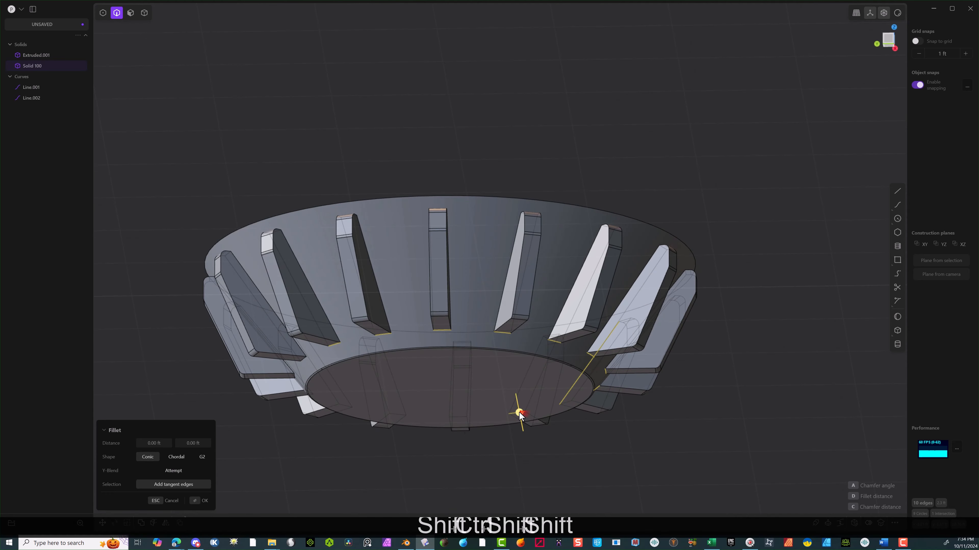
pyautogui.keyDown('shift'); pyautogui.click(459, 417); pyautogui.keyUp('shift')
pyautogui.keyDown('shift'); pyautogui.click(402, 415); pyautogui.keyUp('shift')
pyautogui.moveTo(276, 391); pyautogui.dragTo(412, 347, button='middle')
pyautogui.keyDown('shift'); pyautogui.click(397, 394); pyautogui.keyUp('shift')
pyautogui.keyDown('shift'); pyautogui.click(332, 393); pyautogui.keyUp('shift')
pyautogui.moveTo(307, 324); pyautogui.dragTo(306, 334)
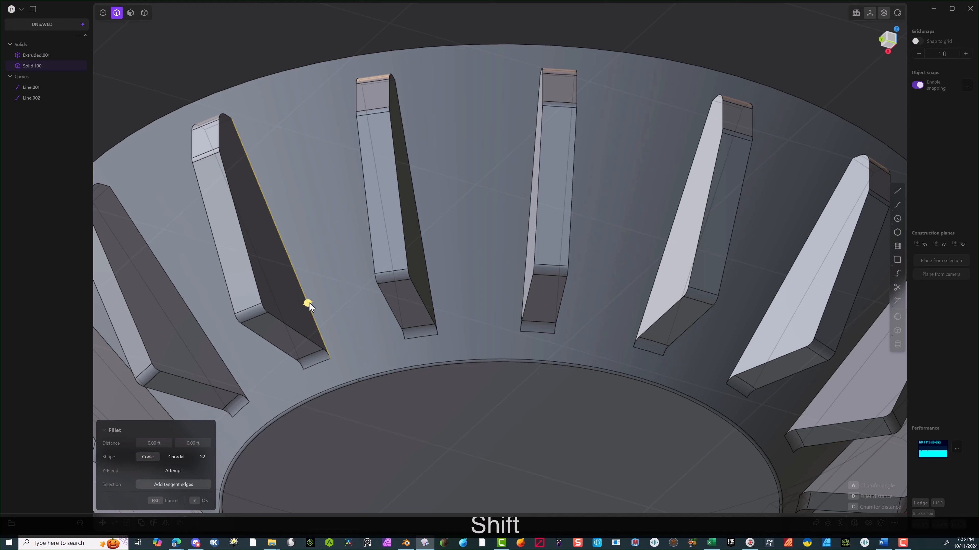
pyautogui.keyDown('shift'); pyautogui.click(427, 278); pyautogui.keyUp('shift')
pyautogui.keyDown('shift'); pyautogui.click(530, 272); pyautogui.keyUp('shift')
pyautogui.keyDown('shift'); pyautogui.click(671, 229); pyautogui.keyUp('shift')
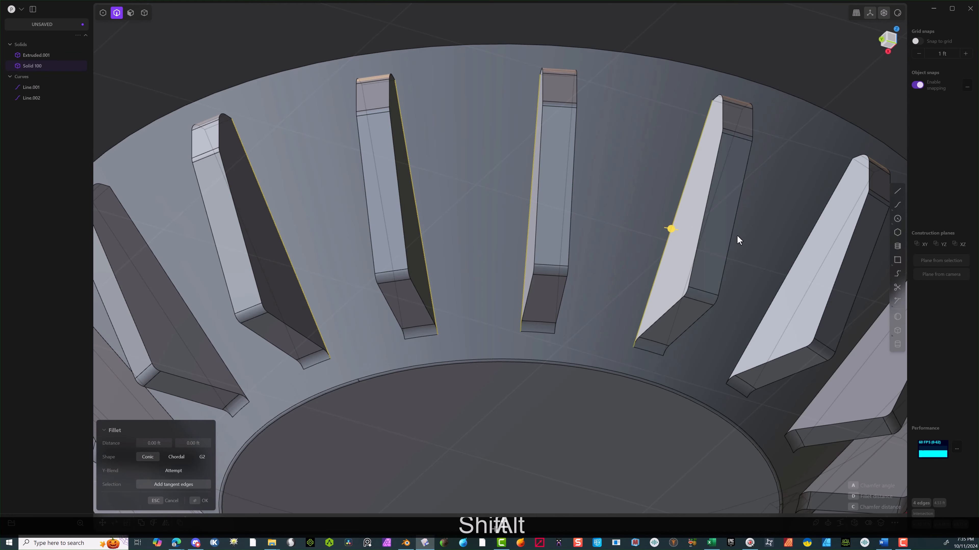
pyautogui.moveTo(736, 234); pyautogui.dragTo(652, 303, button='middle')
pyautogui.press('/')
pyautogui.scroll(-5, 609, 322)
pyautogui.press('Escape')
# Select all the rib edges together and fillet them with a distance of about 0.013 ft.
pyautogui.press('KP_1')
pyautogui.moveTo(847, 196); pyautogui.dragTo(326, 278)
pyautogui.moveTo(500, 193); pyautogui.dragTo(603, 216, button='middle')
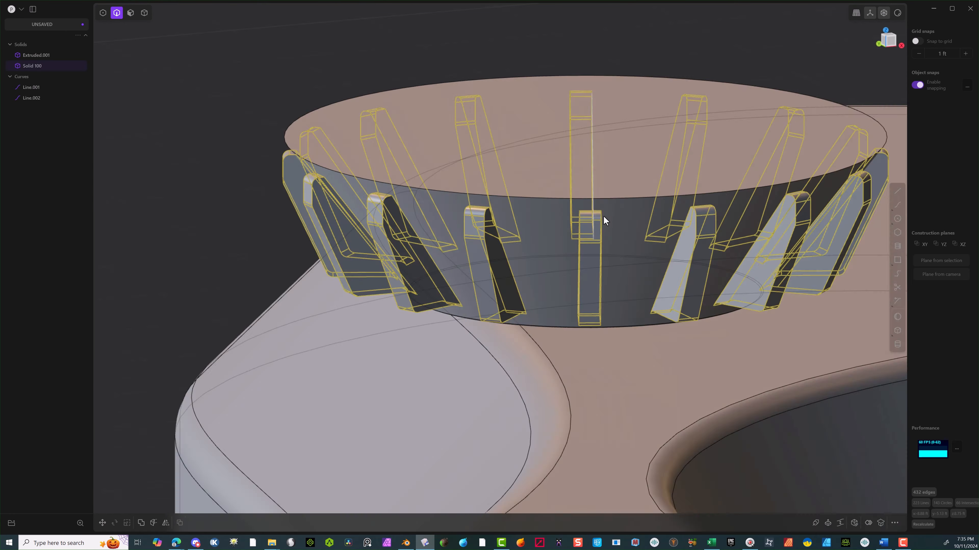
pyautogui.scroll(5, 393, 328)
pyautogui.press('f')
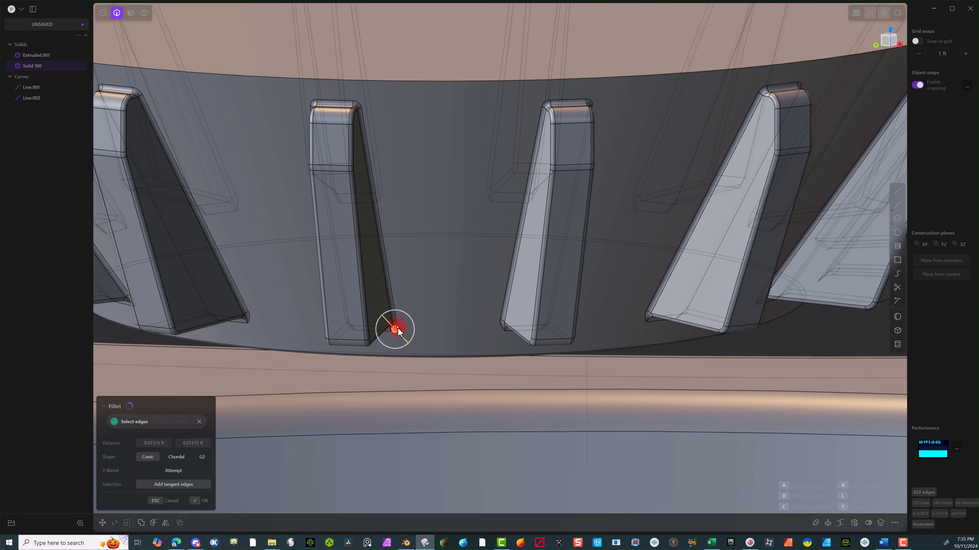
pyautogui.press('Return')
pyautogui.scroll(-10, 401, 237)
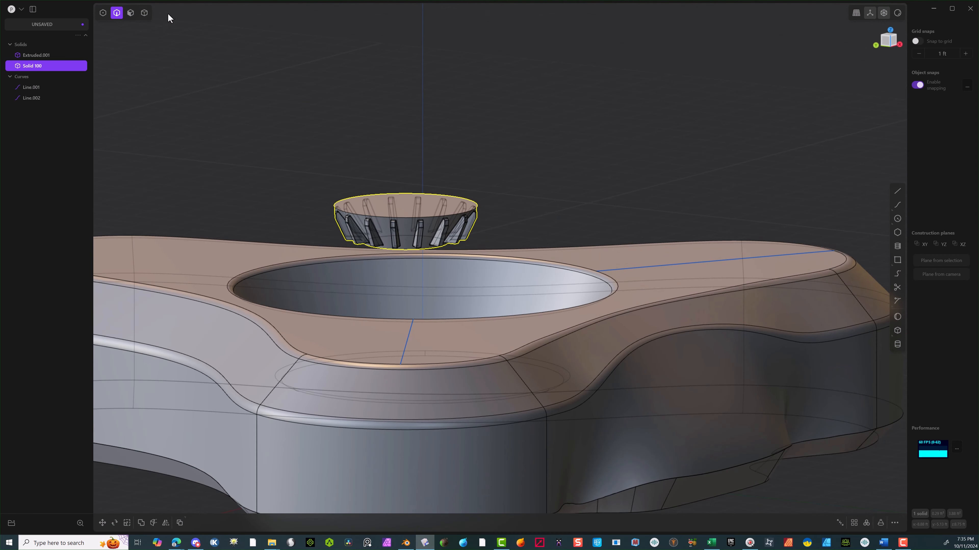
# Move the ribbed disc about 3.94 ft down along the Z axis into the top surface of the lobe.
pyautogui.click(144, 12)
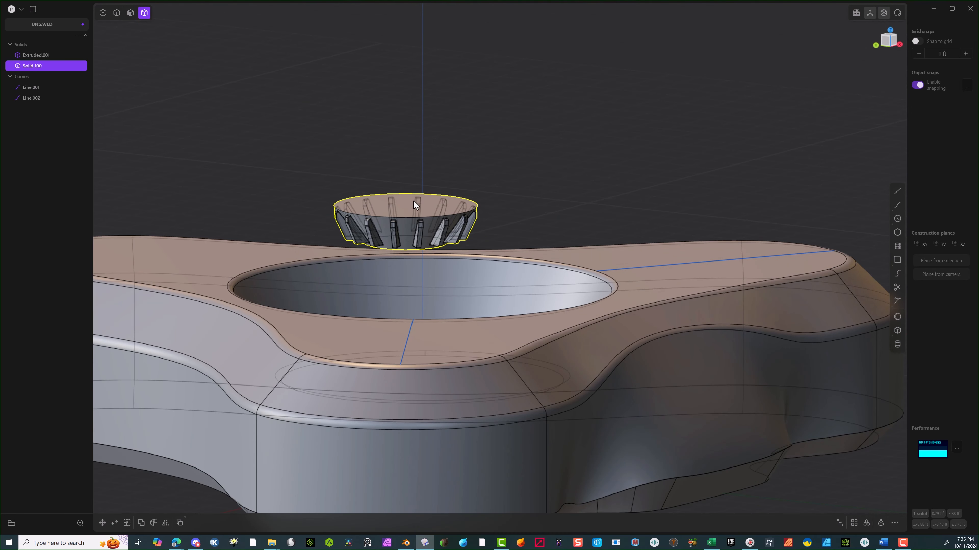
pyautogui.click(882, 45)
pyautogui.press('g')
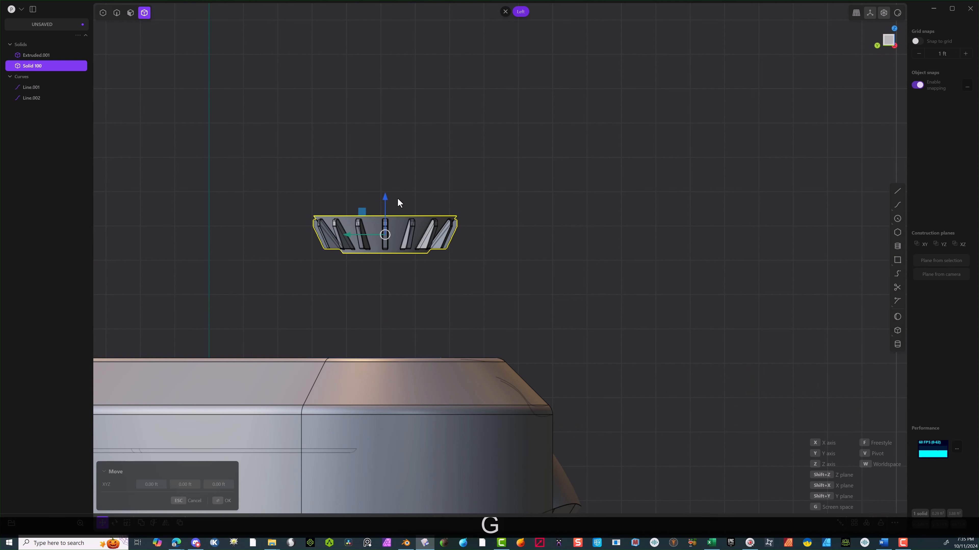
pyautogui.press('z')
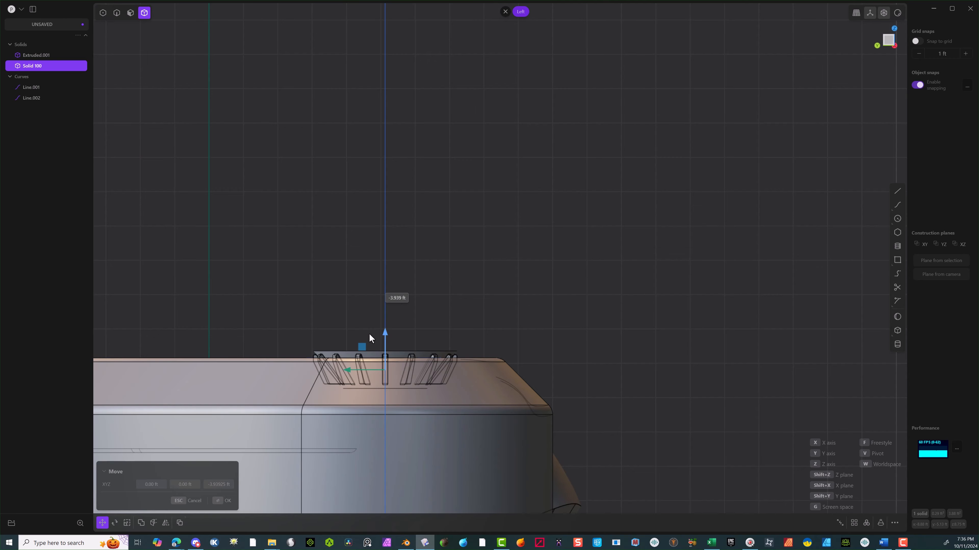
pyautogui.click(369, 333)
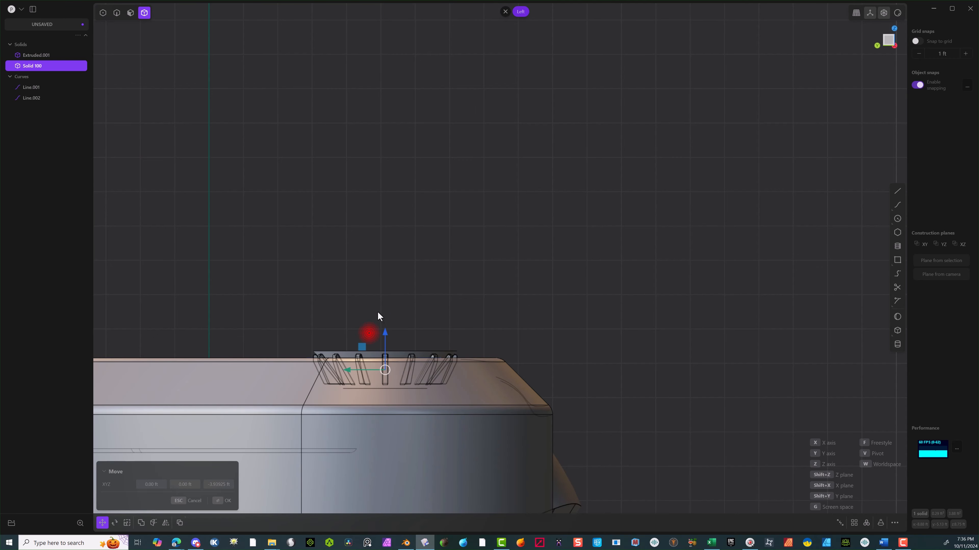
pyautogui.moveTo(377, 311); pyautogui.dragTo(302, 343, button='middle')
pyautogui.scroll(-10, 296, 339)
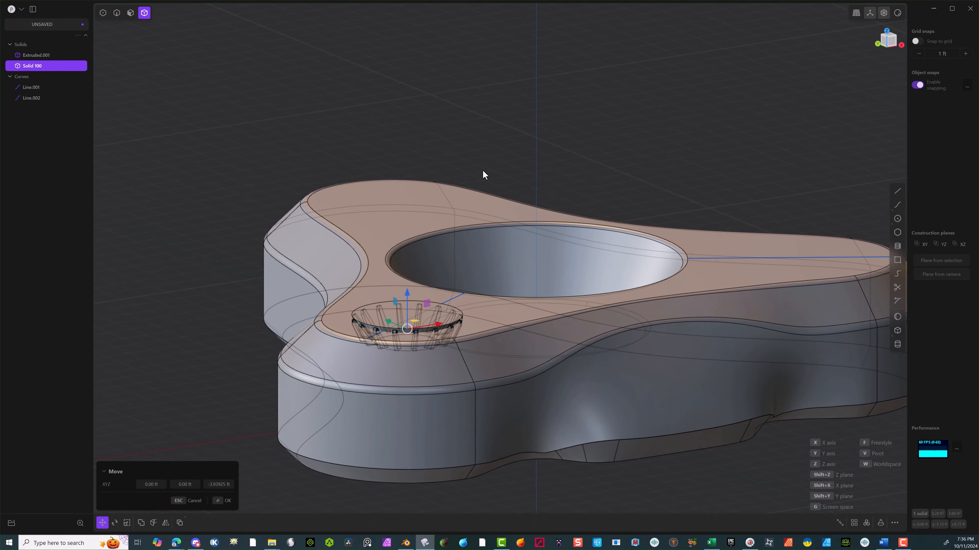
# Duplicate the ribbed disc twice, placing one copy by its centre on each of the other two lobes.
pyautogui.click(888, 33)
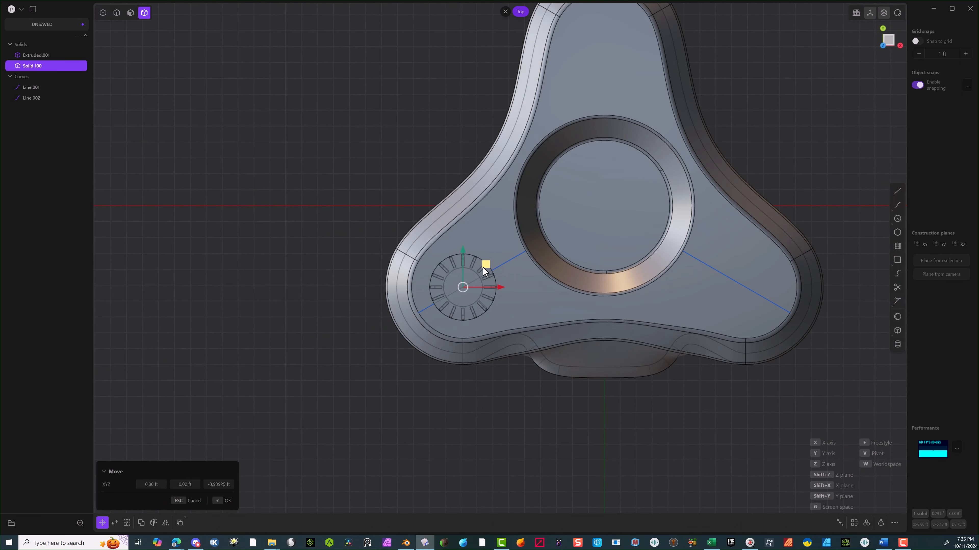
pyautogui.hotkey('shift', 'd')
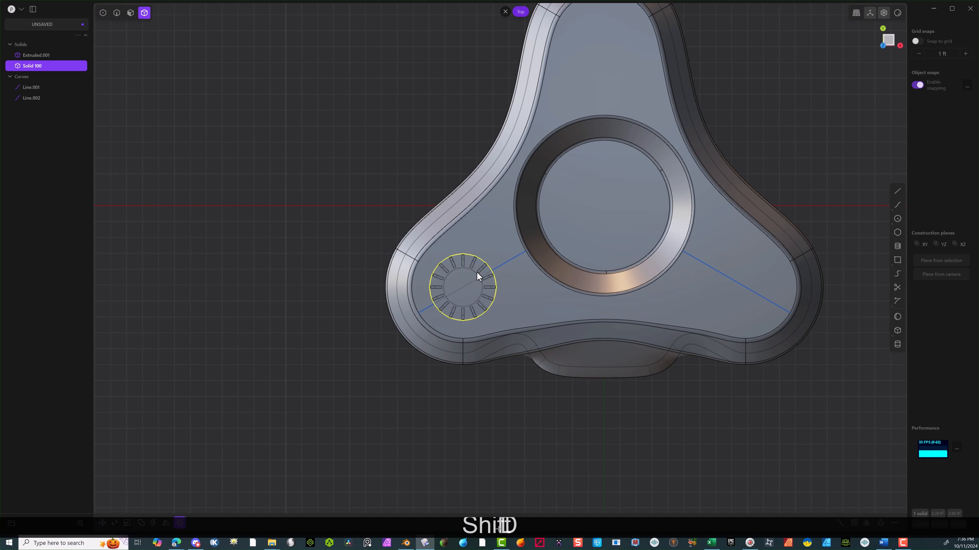
pyautogui.press('f')
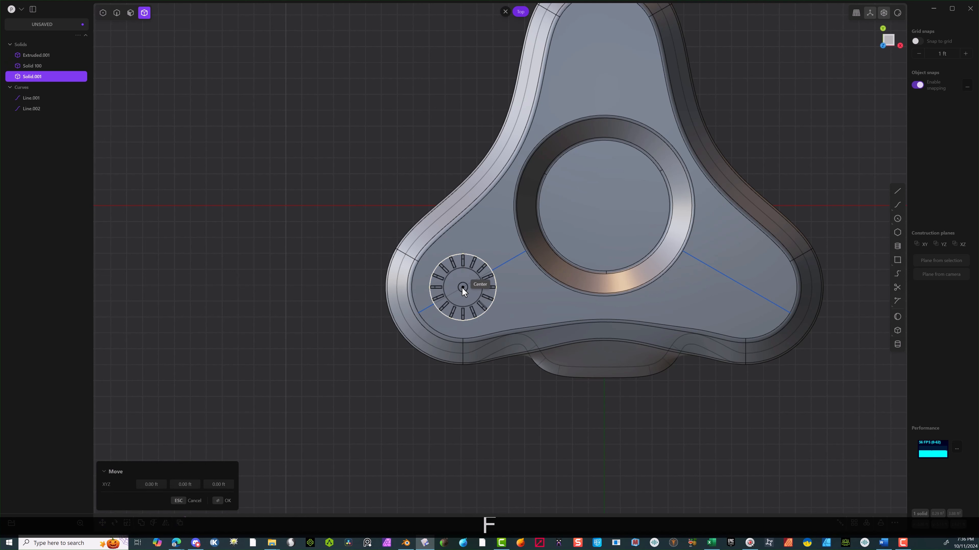
pyautogui.click(748, 288)
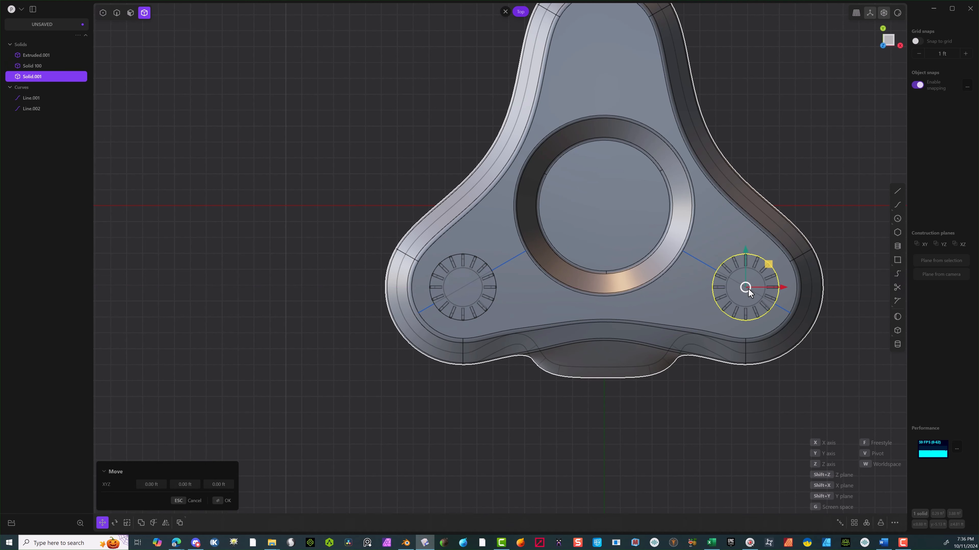
pyautogui.hotkey('shift', 'd')
pyautogui.press('f')
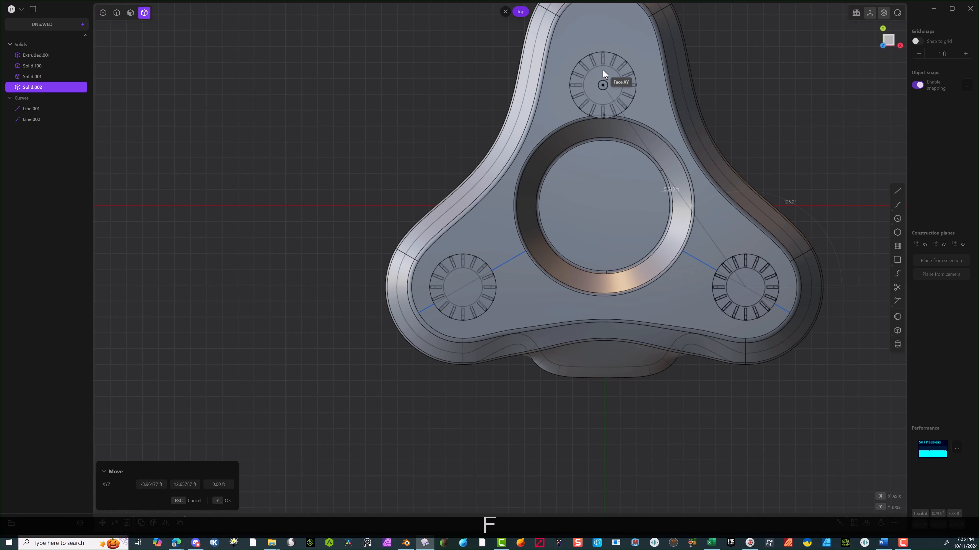
pyautogui.click(607, 41)
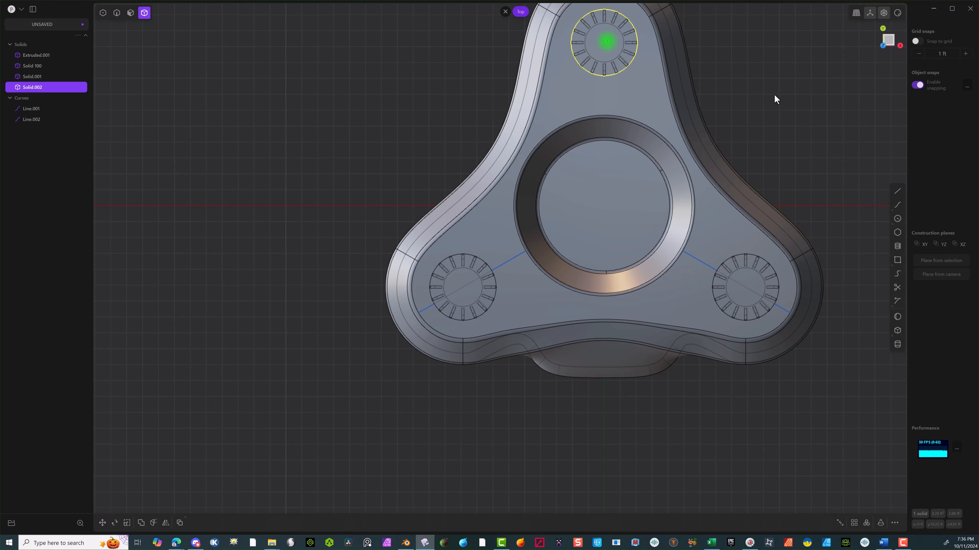
pyautogui.moveTo(774, 94); pyautogui.dragTo(706, 129, button='middle')
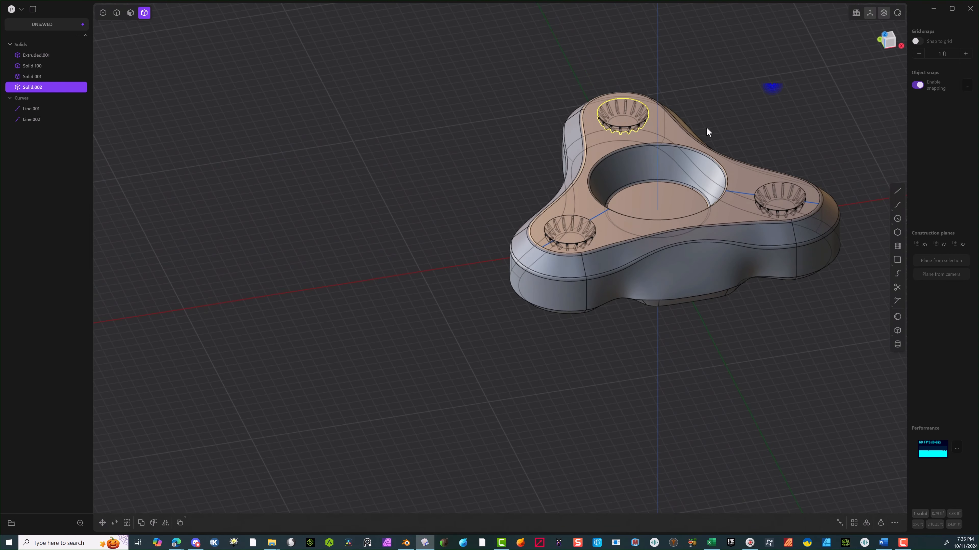
# Subtract all three ribbed discs from the three-lobed body with a Boolean difference.
pyautogui.click(631, 241)
pyautogui.moveTo(651, 185); pyautogui.dragTo(636, 158, button='middle')
pyautogui.keyDown('shift'); pyautogui.moveTo(835, 85); pyautogui.dragTo(495, 211); pyautogui.keyUp('shift')
pyautogui.press('q')
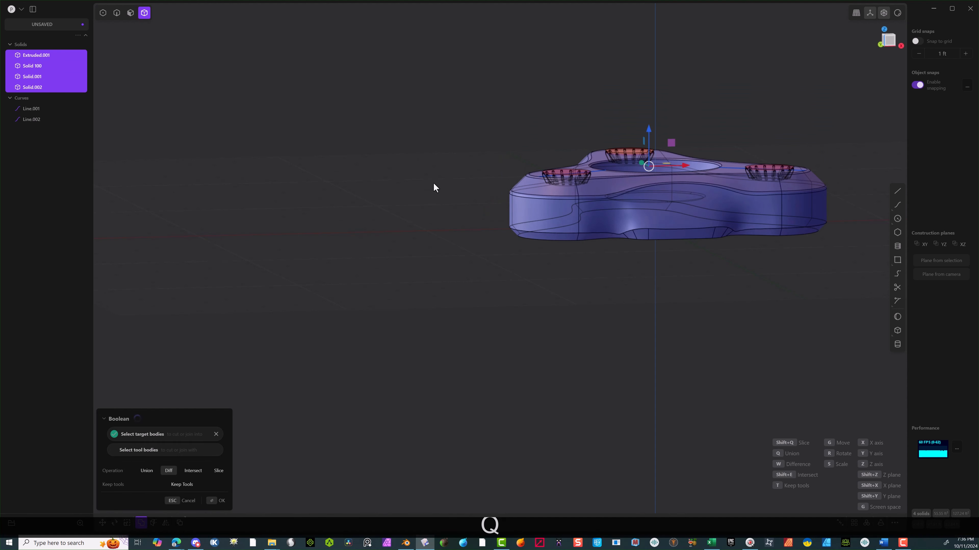
pyautogui.click(216, 501)
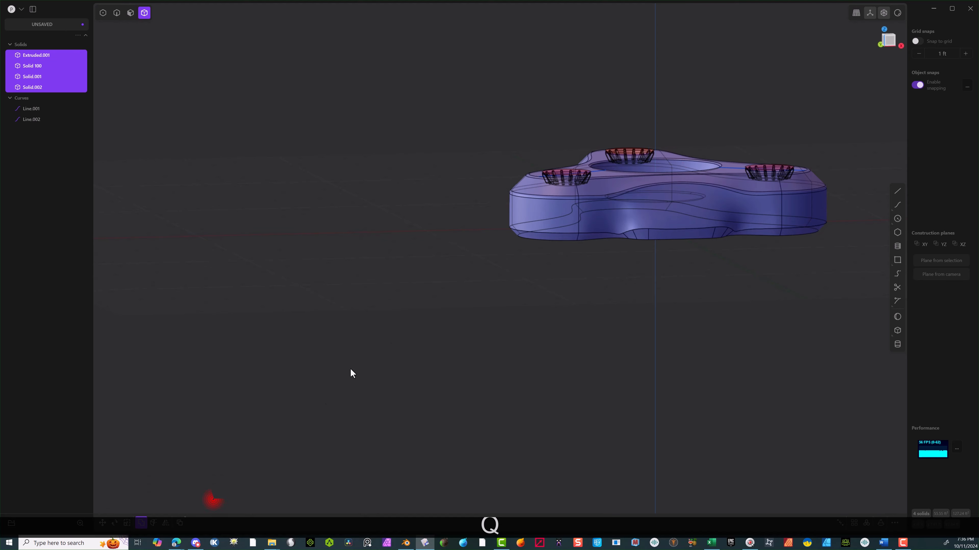
pyautogui.moveTo(476, 244); pyautogui.dragTo(457, 368, button='middle')
pyautogui.moveTo(458, 368); pyautogui.dragTo(312, 315, button='right')
pyautogui.scroll(5, 410, 328)
pyautogui.moveTo(409, 322); pyautogui.dragTo(361, 282, button='middle')
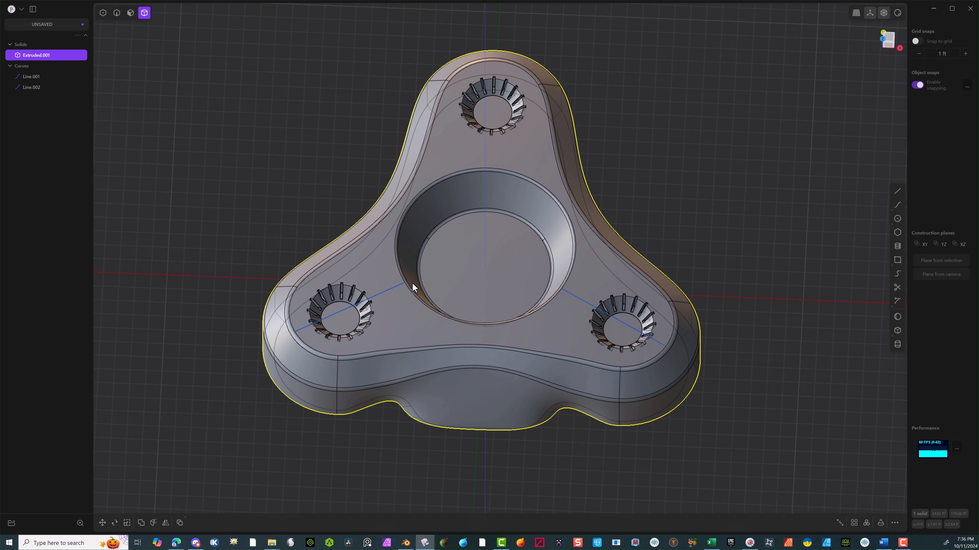
# Offset the floor faces of the three ribbed recesses together by about -0.012 ft.
pyautogui.click(130, 13)
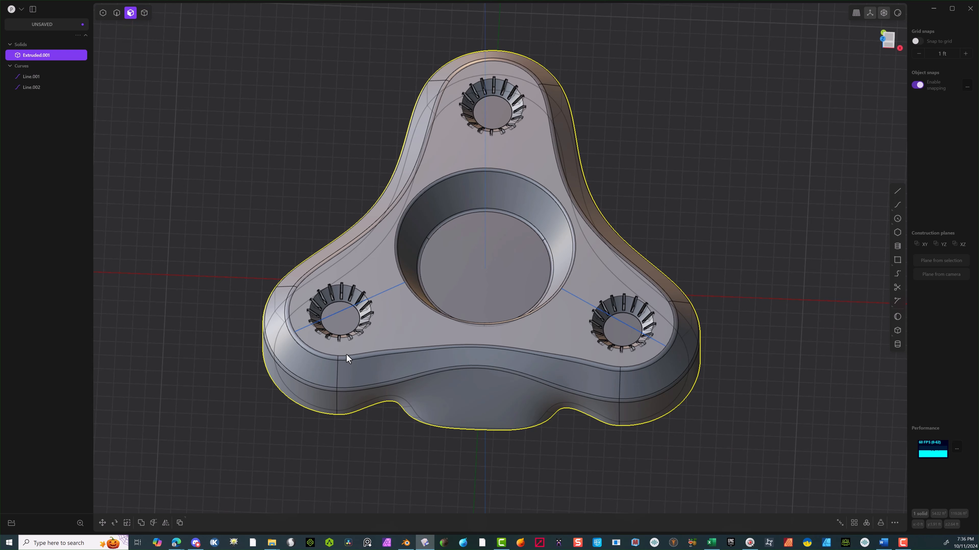
pyautogui.click(337, 320)
pyautogui.press('o')
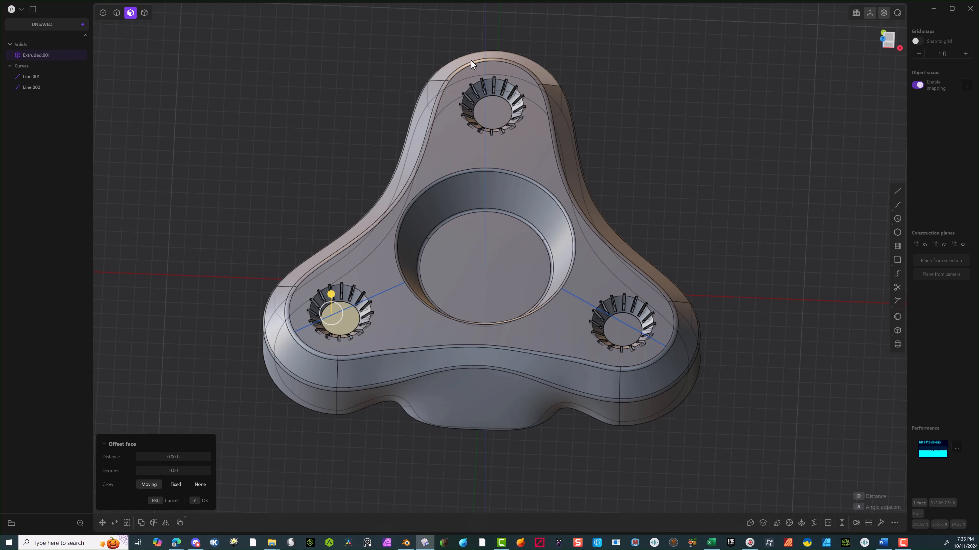
pyautogui.keyDown('shift'); pyautogui.click(503, 113); pyautogui.keyUp('shift')
pyautogui.keyDown('shift'); pyautogui.click(626, 318); pyautogui.keyUp('shift')
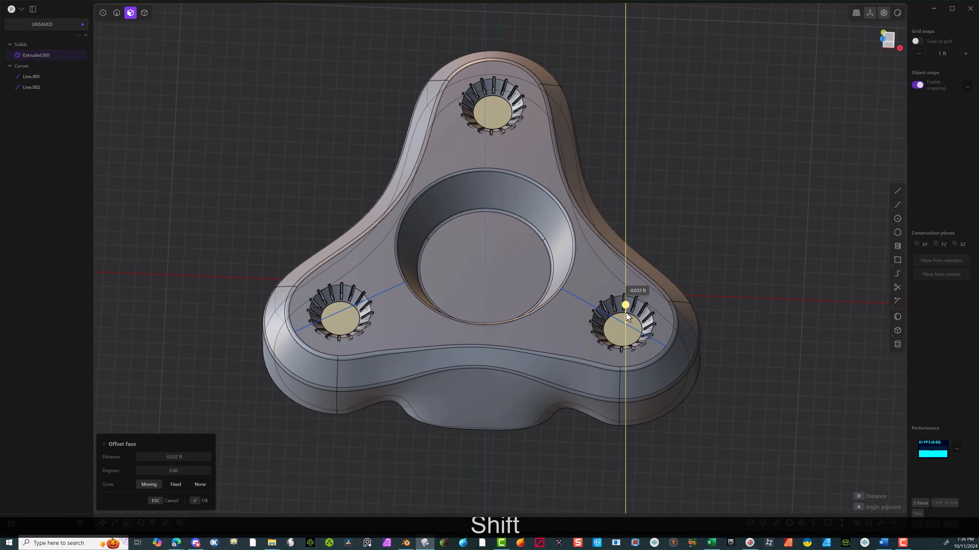
pyautogui.moveTo(626, 317); pyautogui.dragTo(624, 309)
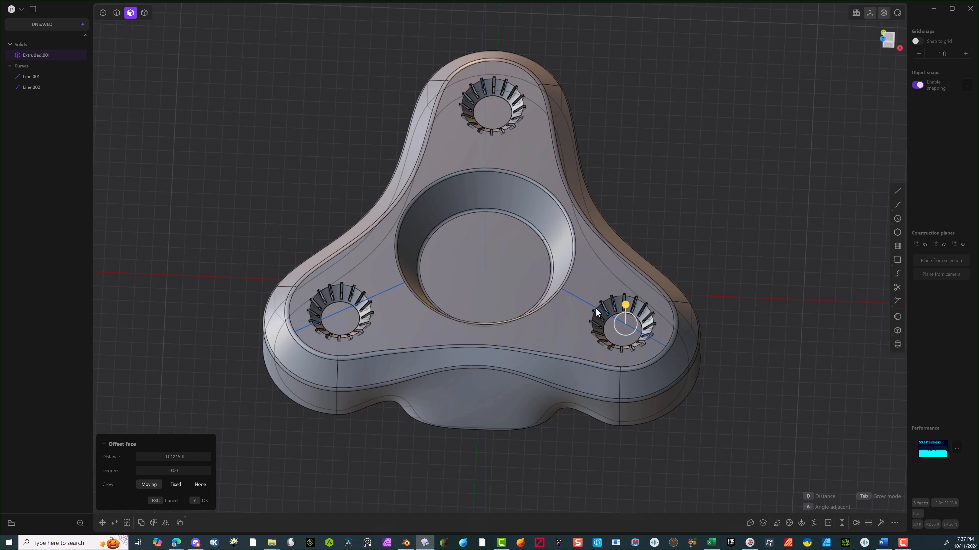
# Extrude the three recess floors about 1.22 ft into the body to cut deeper holes.
pyautogui.press('e')
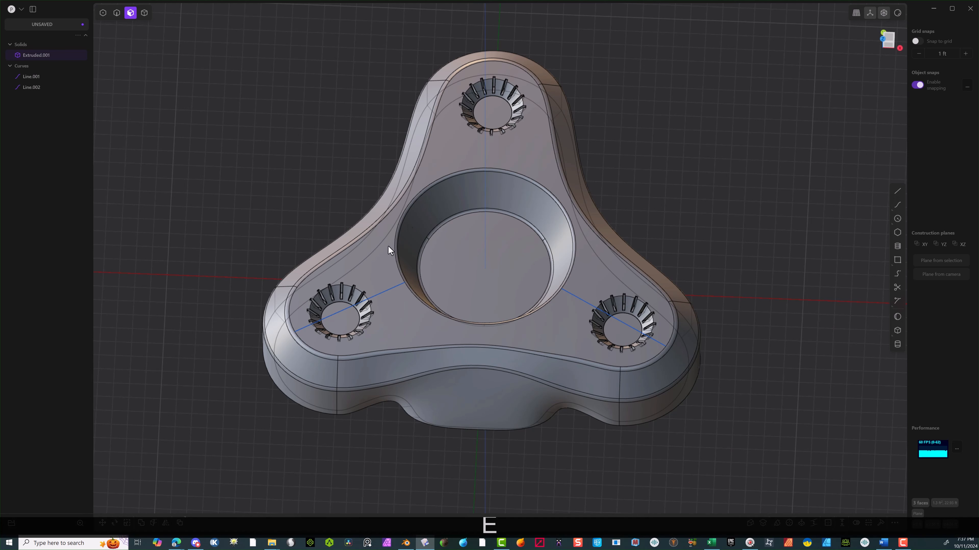
pyautogui.moveTo(622, 306); pyautogui.dragTo(622, 317)
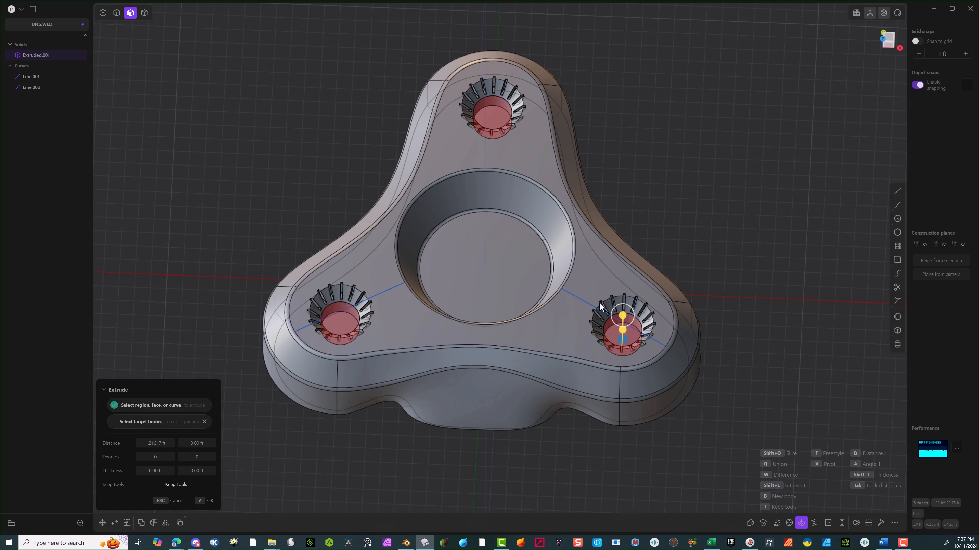
pyautogui.click(204, 503)
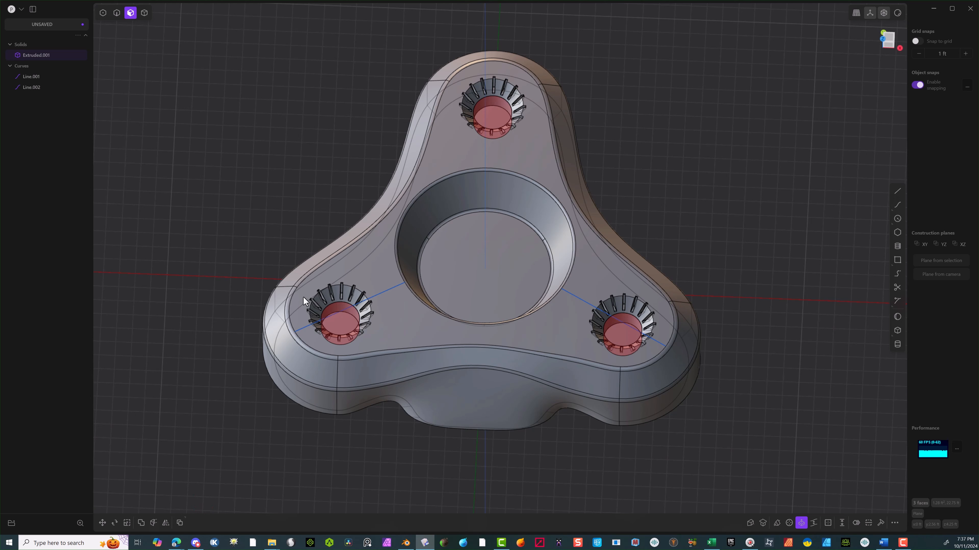
pyautogui.doubleClick(272, 369)
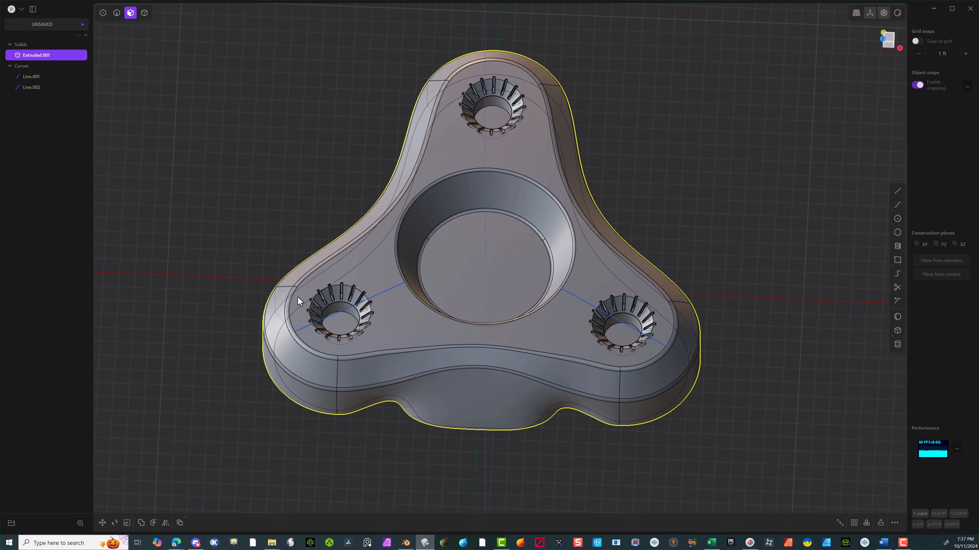
pyautogui.click(343, 318)
pyautogui.press('s')
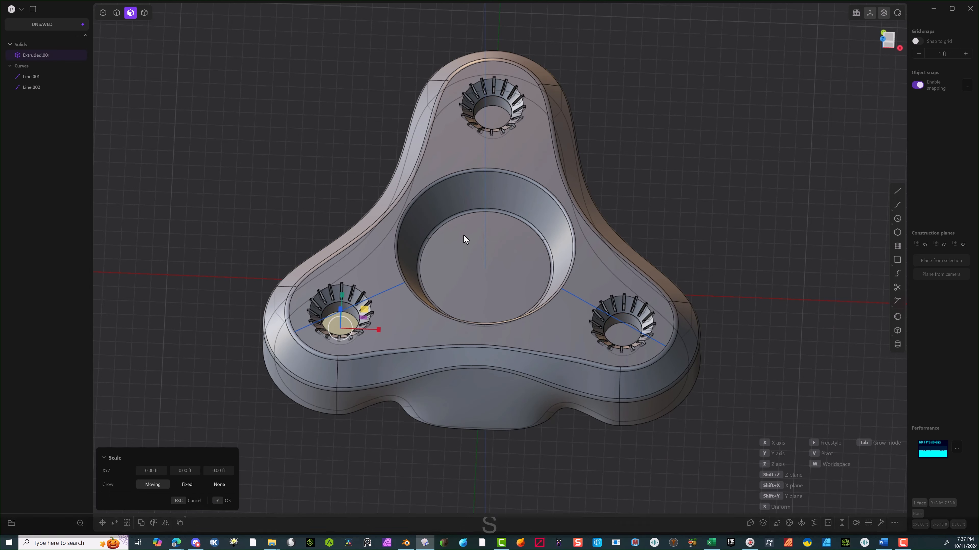
pyautogui.press('s')
pyautogui.click(440, 255)
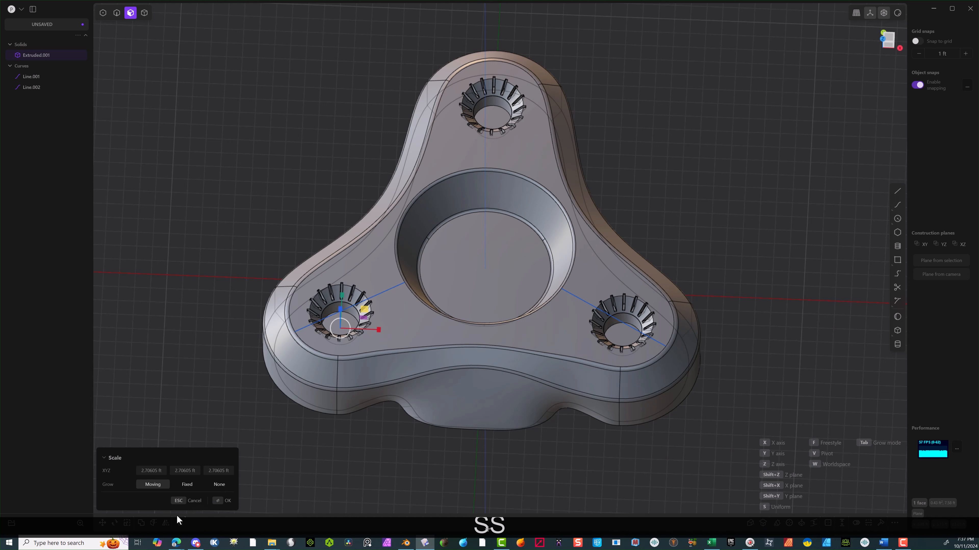
pyautogui.click(194, 501)
# Chamfer the bottom edges of the three lobe holes together by about 0.42 ft.
pyautogui.click(116, 13)
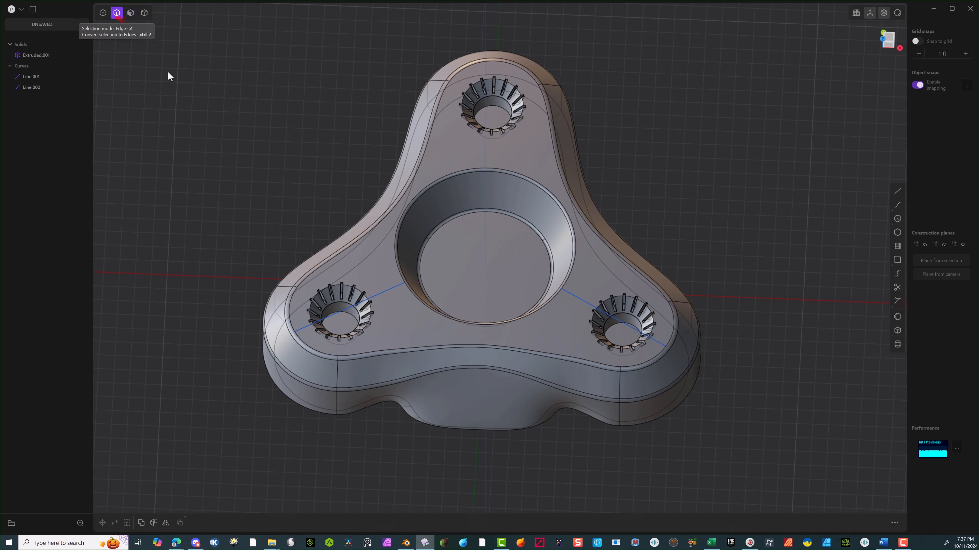
pyautogui.click(344, 318)
pyautogui.press('f')
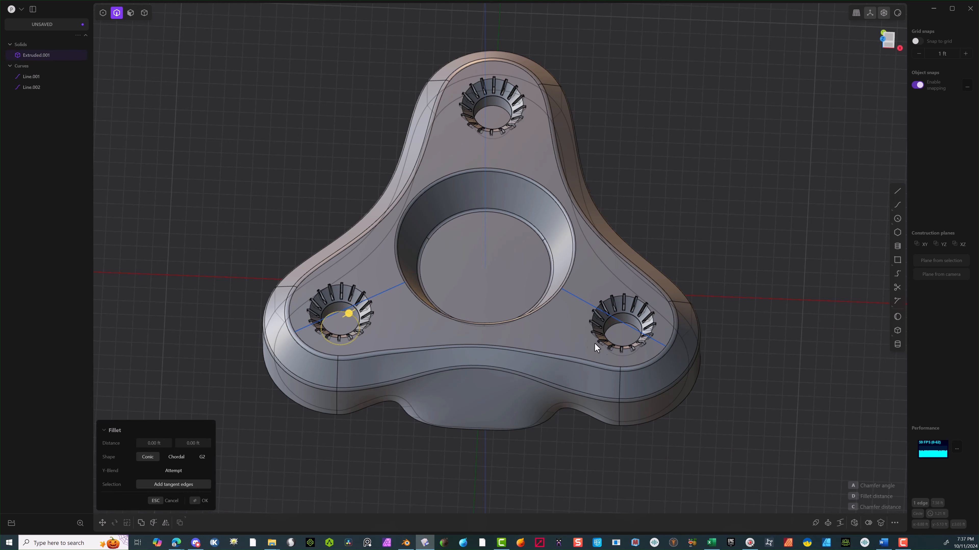
pyautogui.keyDown('shift'); pyautogui.click(612, 329); pyautogui.keyUp('shift')
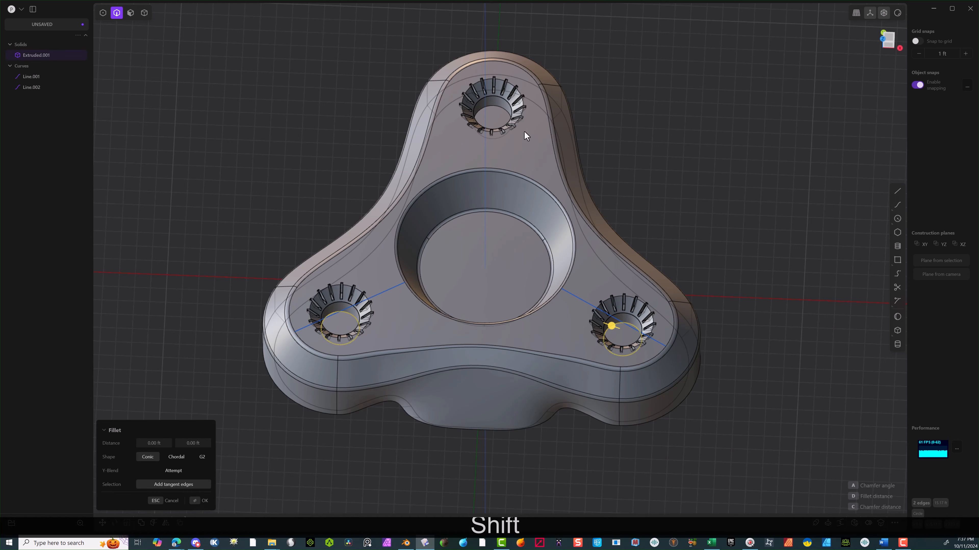
pyautogui.keyDown('shift'); pyautogui.click(501, 106); pyautogui.keyUp('shift')
pyautogui.moveTo(497, 108); pyautogui.dragTo(504, 119)
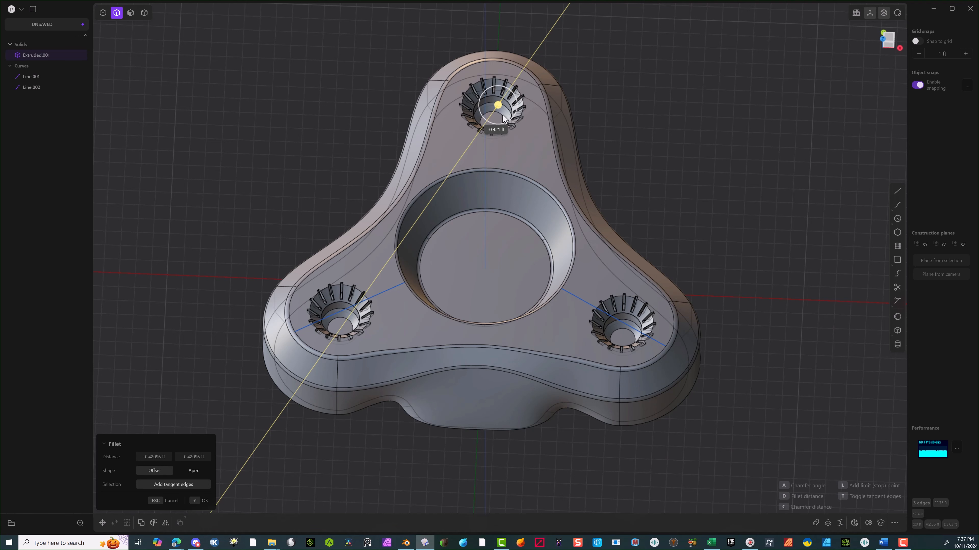
pyautogui.click(200, 500)
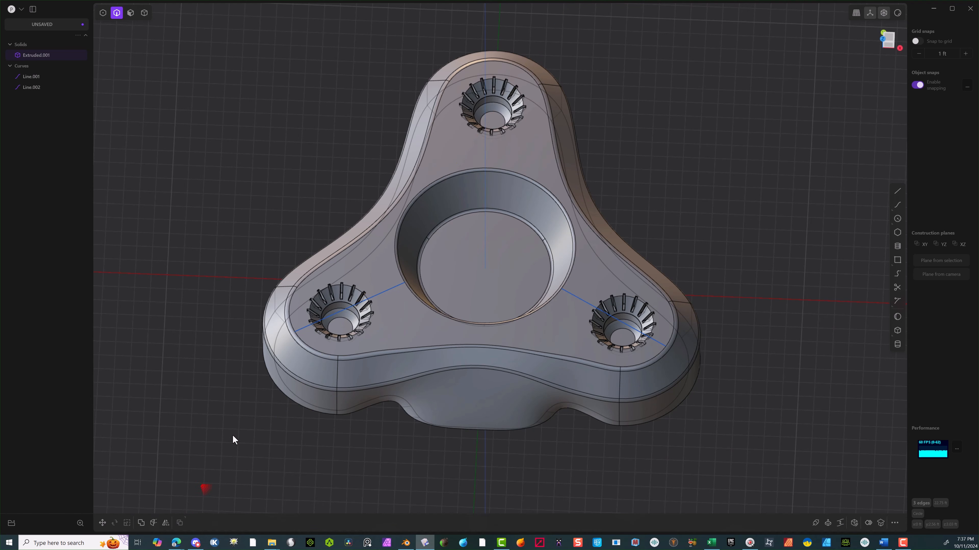
# Offset the small floor faces inside the three chamfered holes together by about 0.09 ft.
pyautogui.click(130, 13)
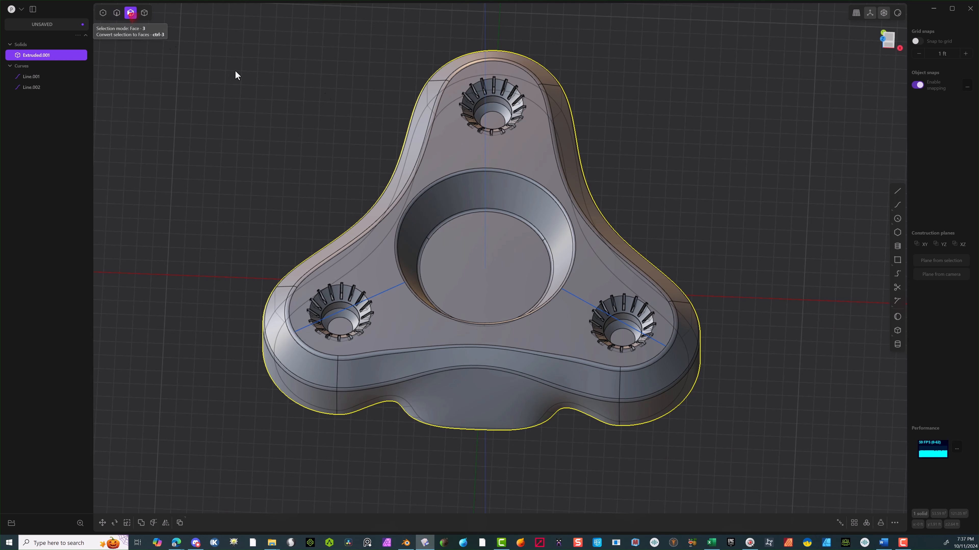
pyautogui.click(493, 119)
pyautogui.press('o')
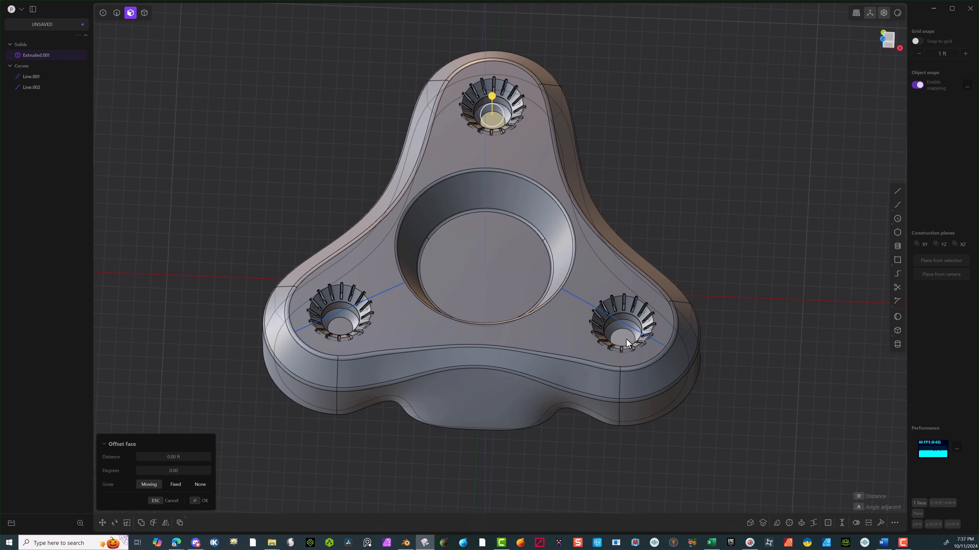
pyautogui.keyDown('shift'); pyautogui.click(625, 340); pyautogui.keyUp('shift')
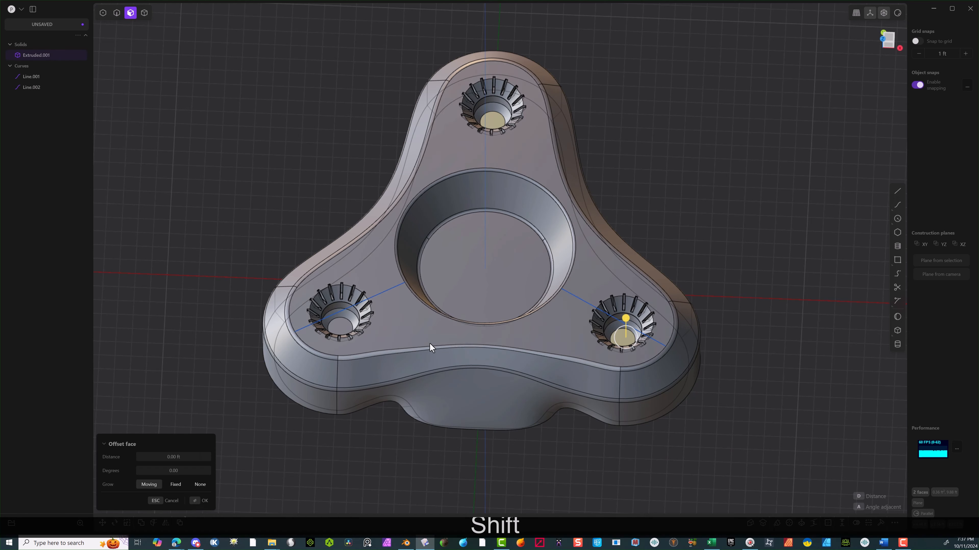
pyautogui.keyDown('shift'); pyautogui.click(341, 324); pyautogui.keyUp('shift')
pyautogui.moveTo(346, 299); pyautogui.dragTo(342, 306)
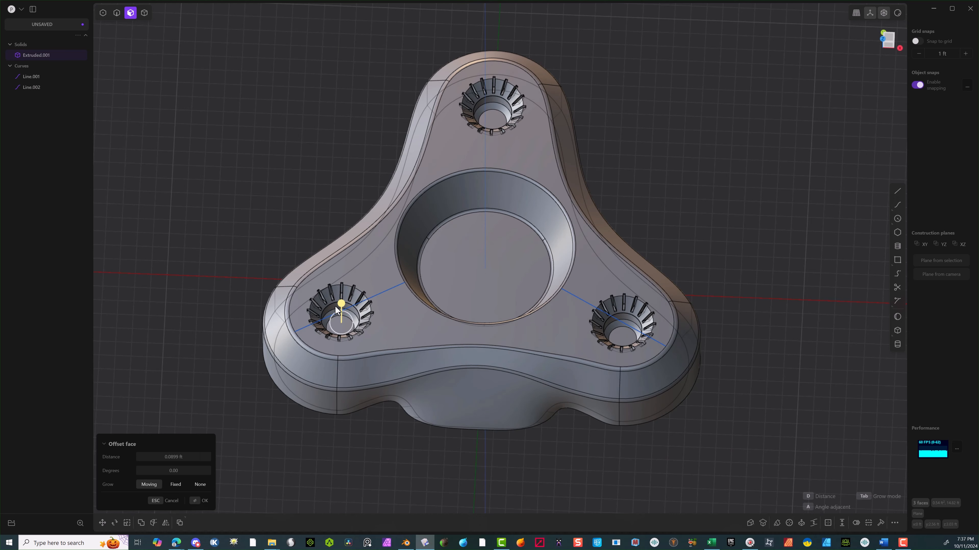
# Extrude the small floor faces of the three lobe holes about 0.74 ft deeper into the body.
pyautogui.press('e')
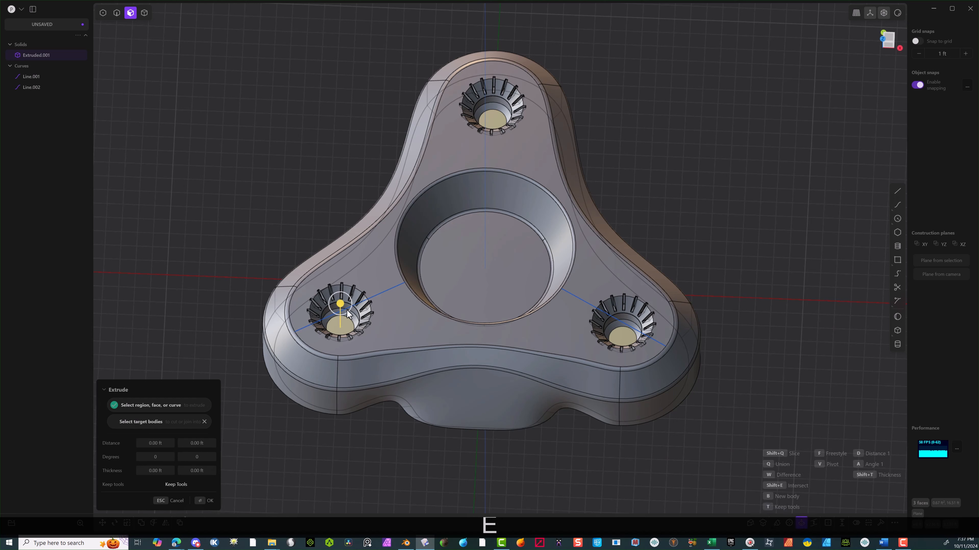
pyautogui.moveTo(340, 304); pyautogui.dragTo(340, 328)
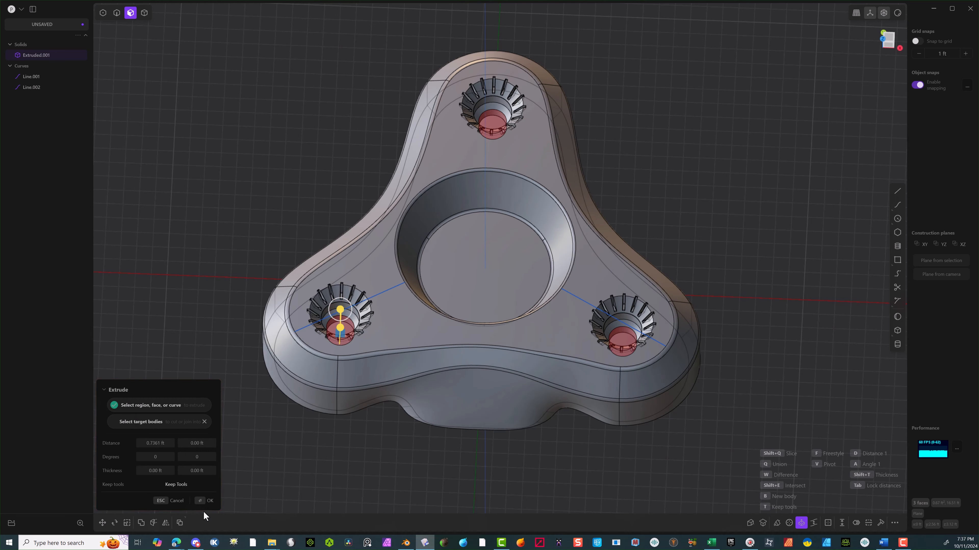
pyautogui.click(204, 502)
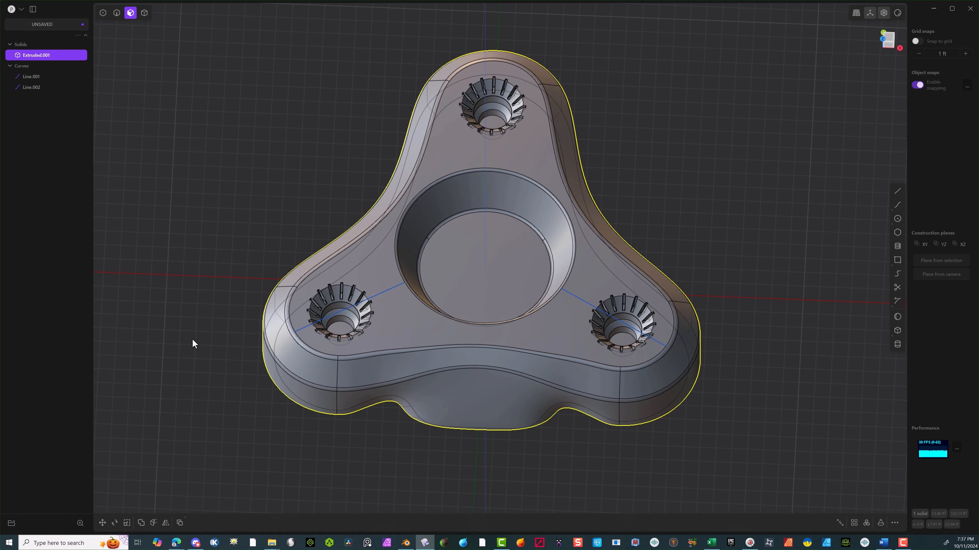
# Extrude the circular floor of the central recess upward about 3.65 ft to form a raised cylinder.
pyautogui.moveTo(363, 188); pyautogui.dragTo(359, 159, button='middle')
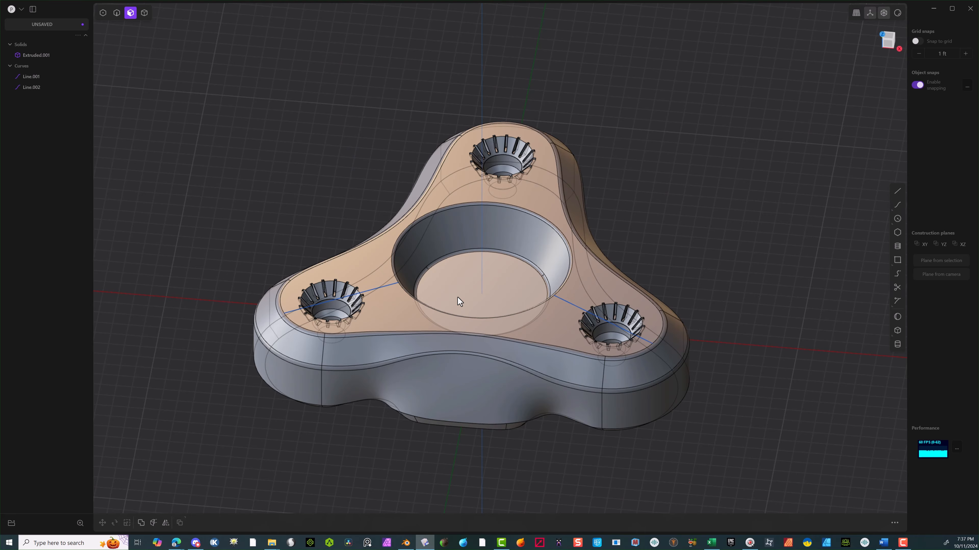
pyautogui.scroll(-4, 556, 285)
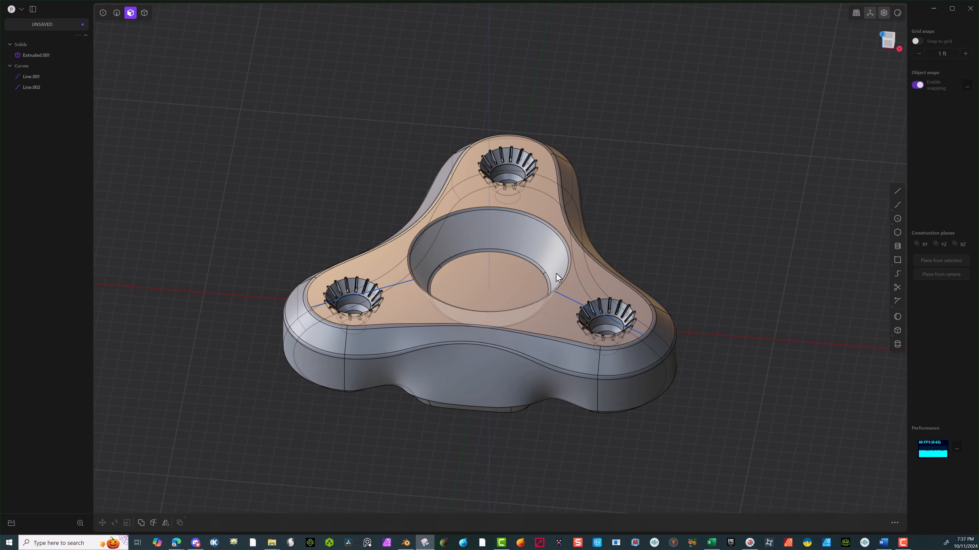
pyautogui.moveTo(556, 298); pyautogui.dragTo(505, 249, button='middle')
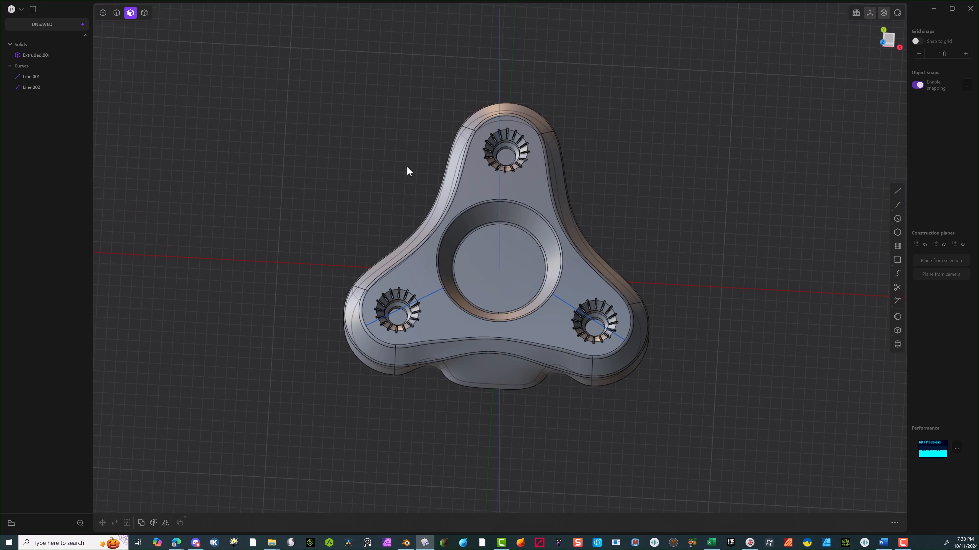
pyautogui.click(508, 261)
pyautogui.press('q')
pyautogui.moveTo(508, 261); pyautogui.dragTo(515, 229, button='middle')
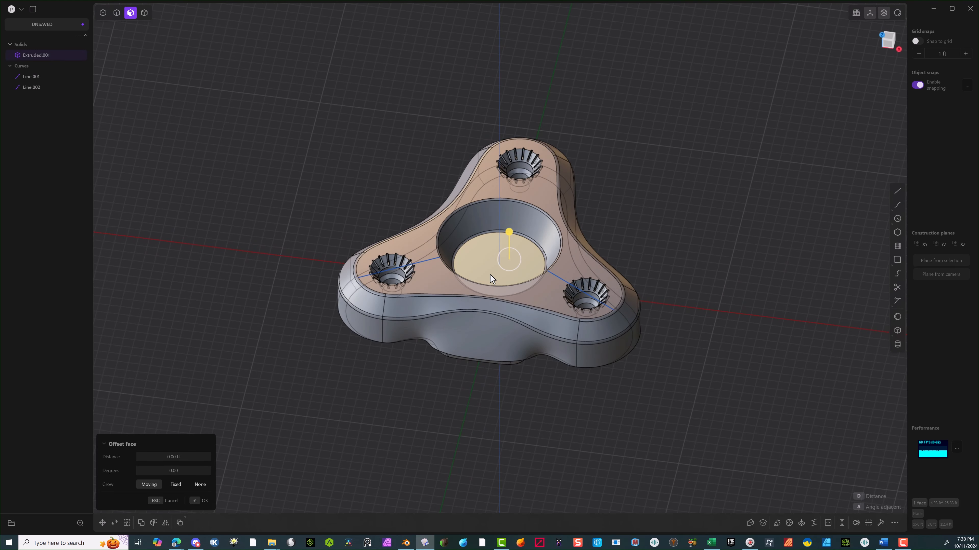
pyautogui.press('e')
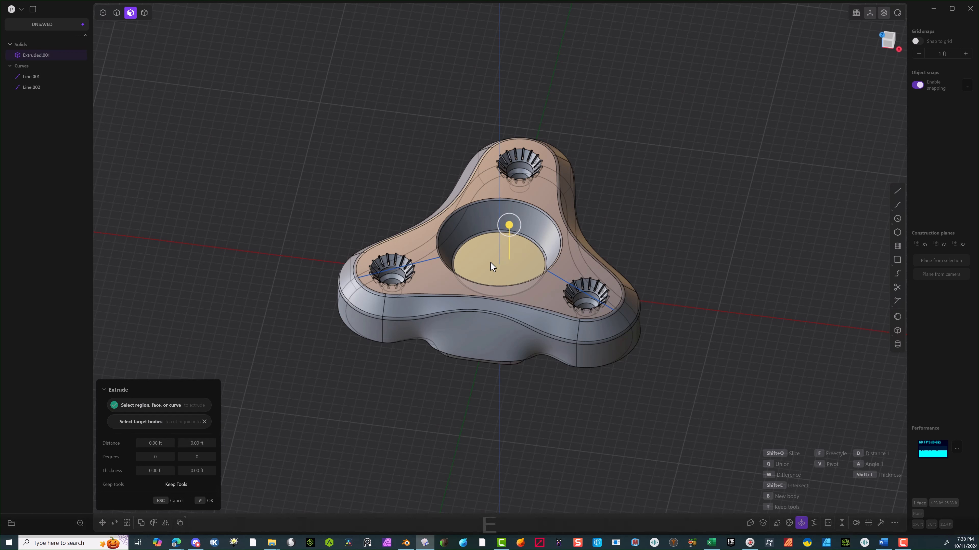
pyautogui.moveTo(490, 262); pyautogui.dragTo(505, 227, button='middle')
pyautogui.moveTo(510, 211); pyautogui.dragTo(509, 175)
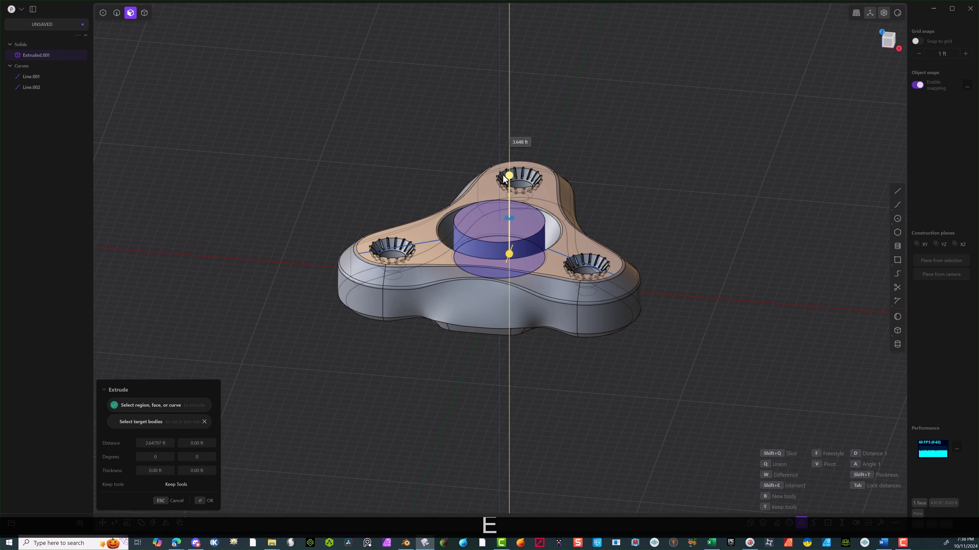
pyautogui.click(201, 501)
# Draw a circle centred on the top face of the central cylinder, with its radius reaching the cylinder's outer edge.
pyautogui.moveTo(216, 481); pyautogui.dragTo(462, 188, button='middle')
pyautogui.scroll(3, 461, 188)
pyautogui.click(597, 256)
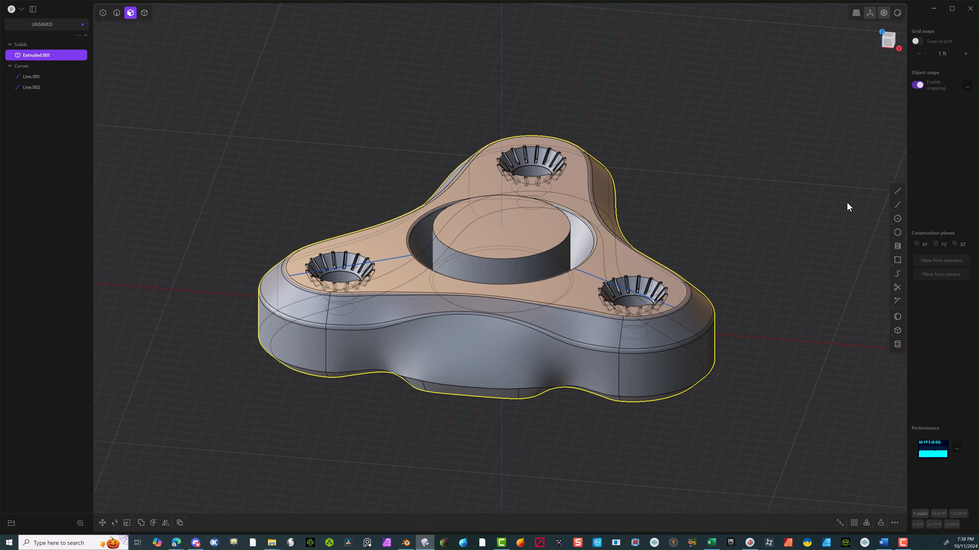
pyautogui.click(897, 219)
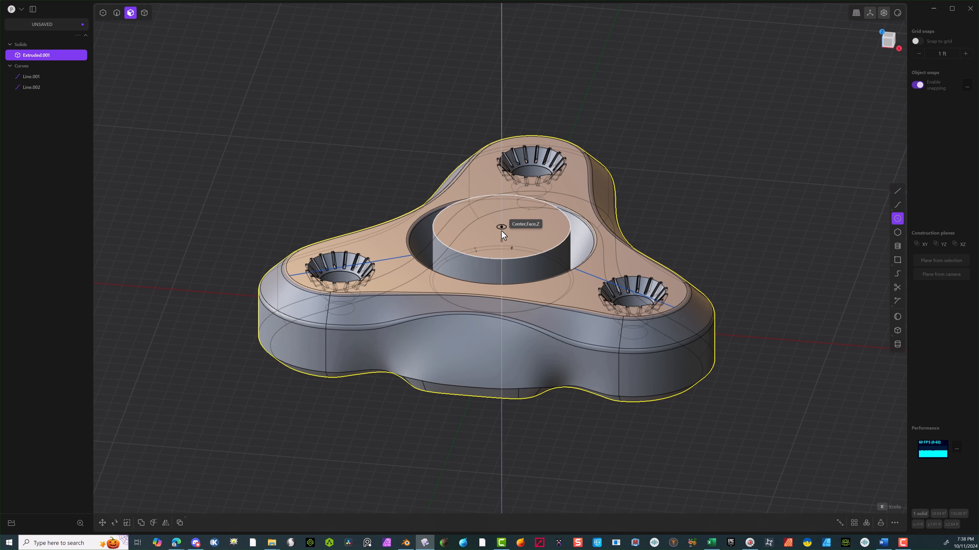
pyautogui.click(502, 231)
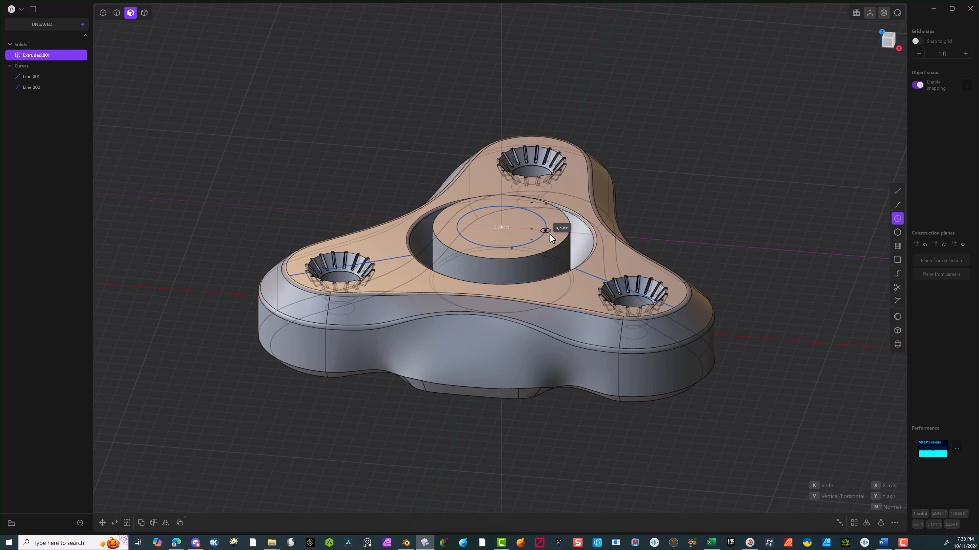
pyautogui.click(569, 237)
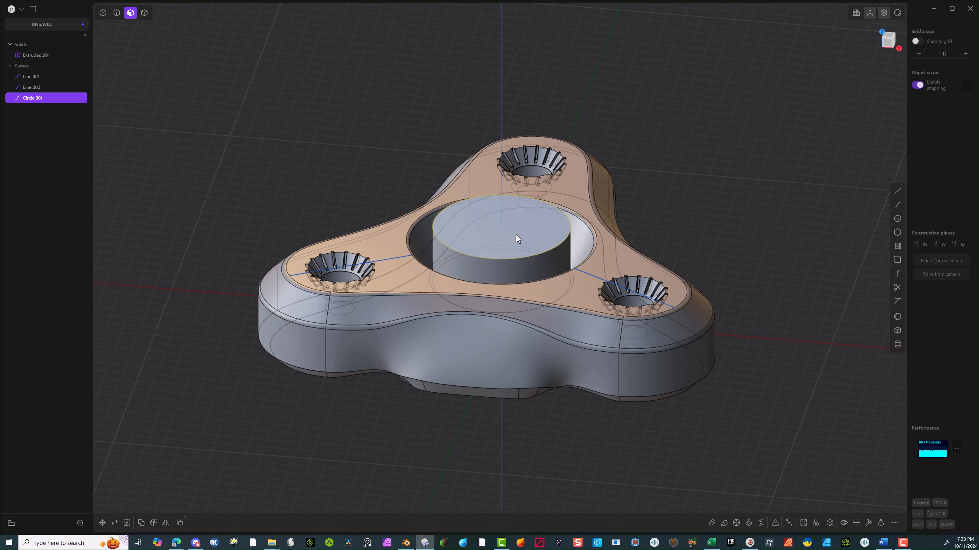
# Draw a second, slightly larger circle concentric with the first one on the plane of the cylinder's top face.
pyautogui.press('shift')
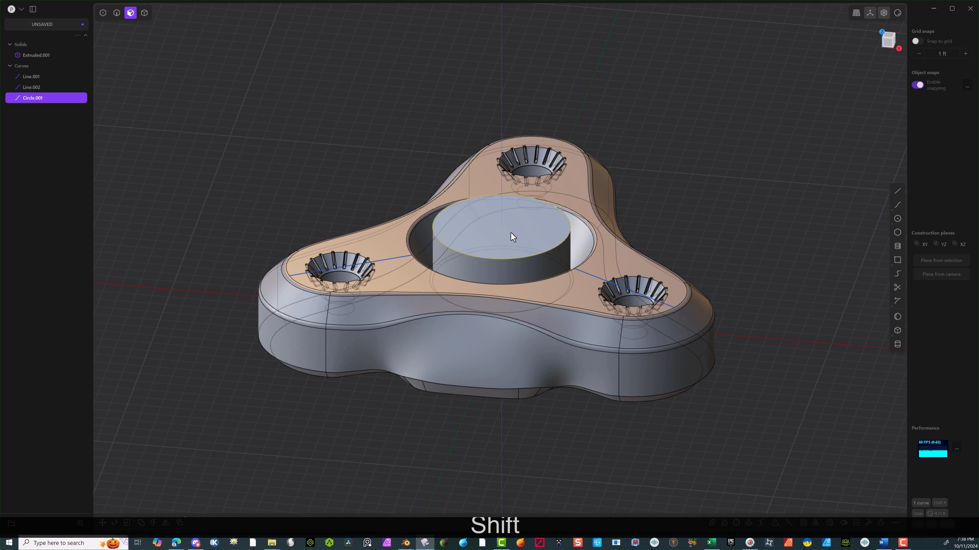
pyautogui.click(897, 218)
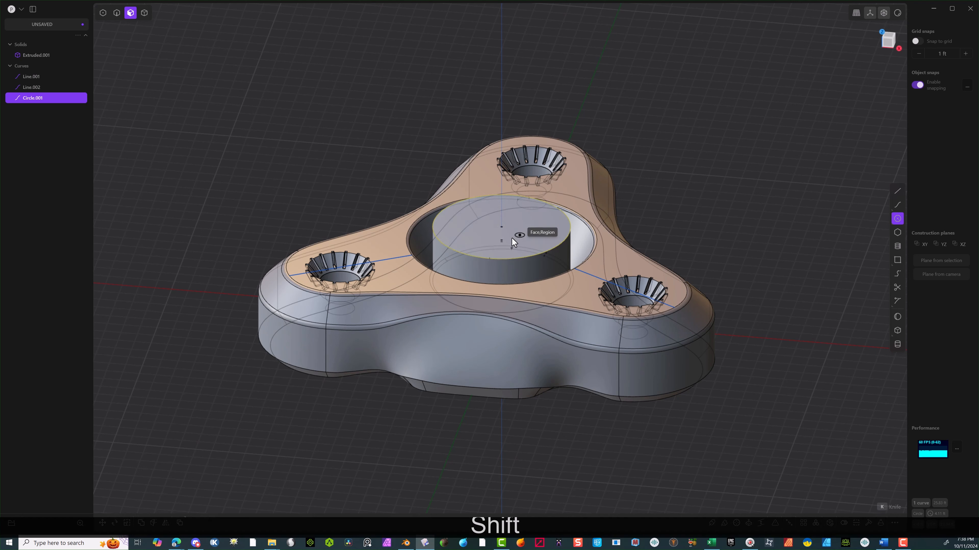
pyautogui.click(524, 230)
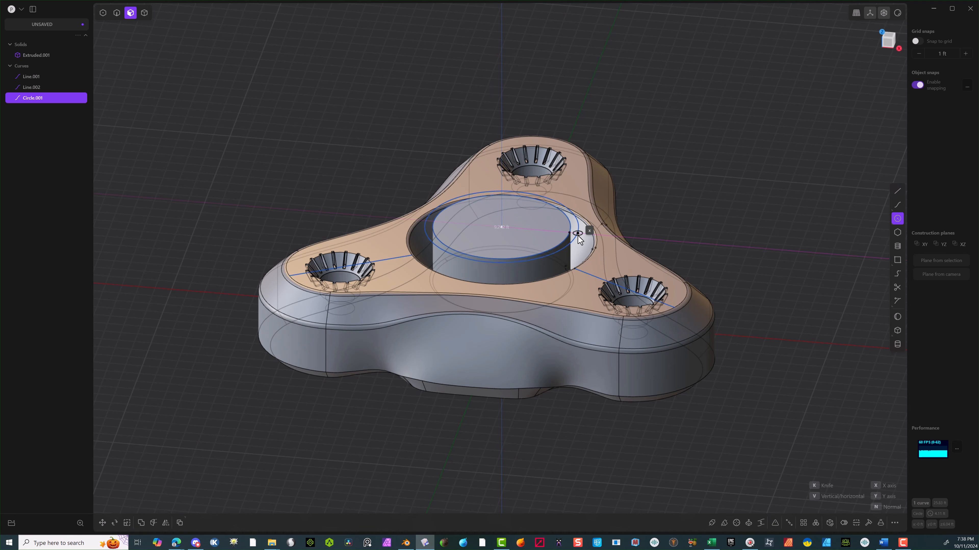
pyautogui.click(581, 238)
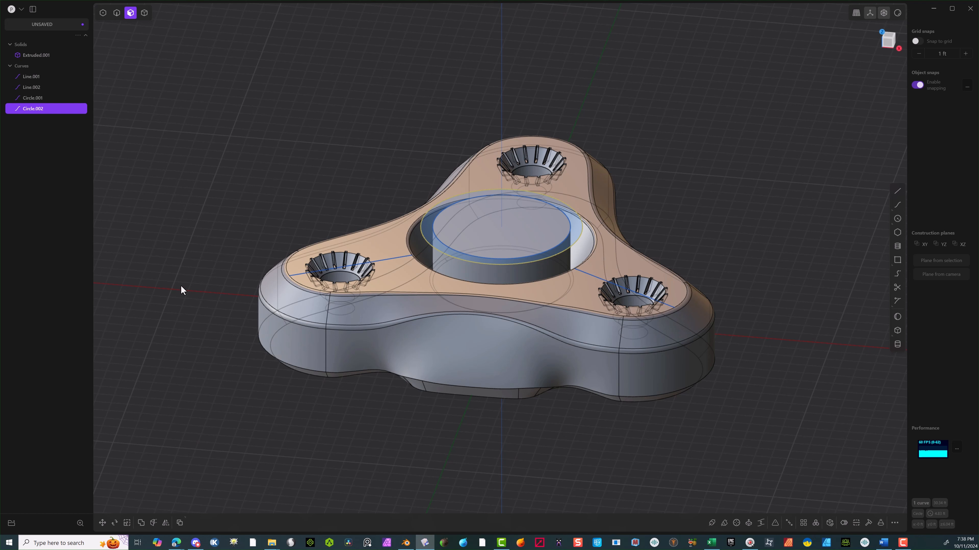
# Clear the selection and switch to the top view of the central recess.
pyautogui.click(181, 407)
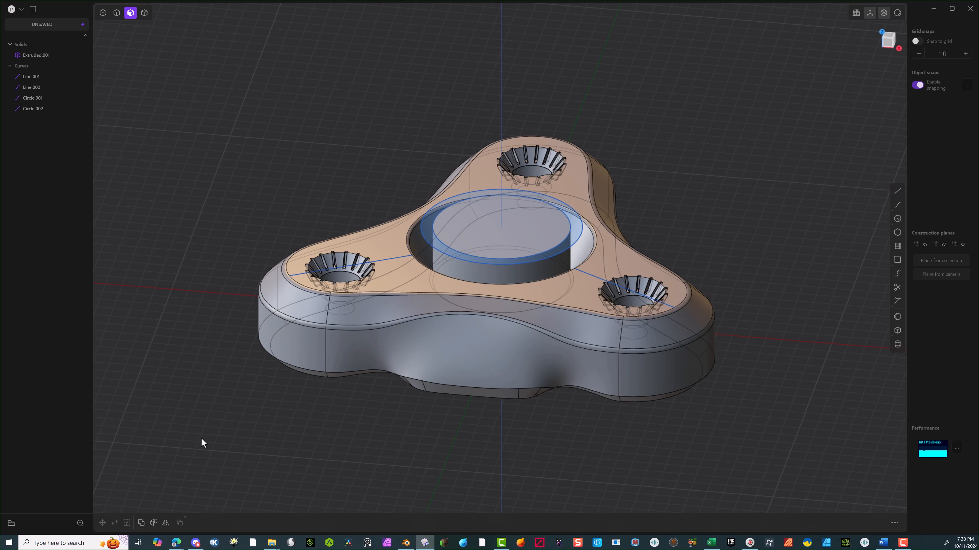
pyautogui.click(882, 30)
pyautogui.scroll(5, 516, 219)
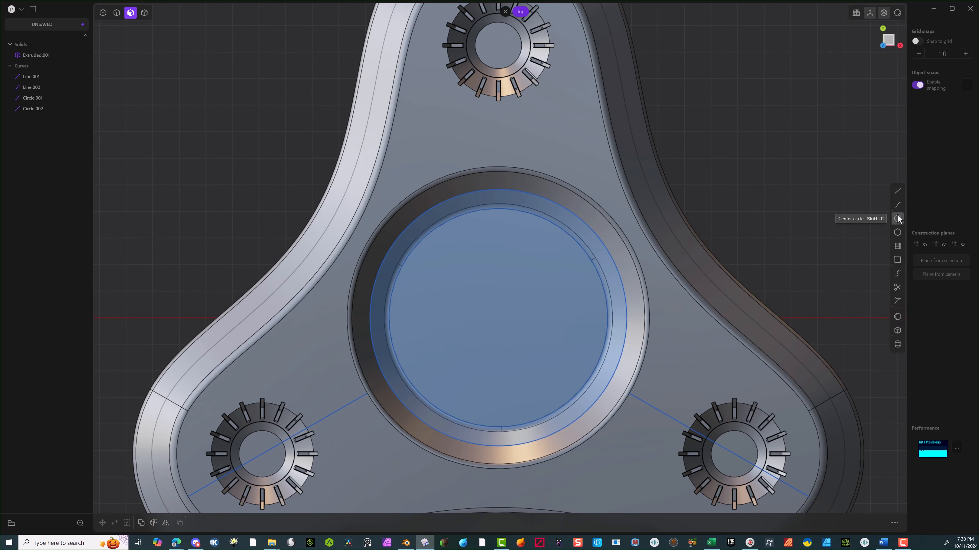
pyautogui.click(898, 260)
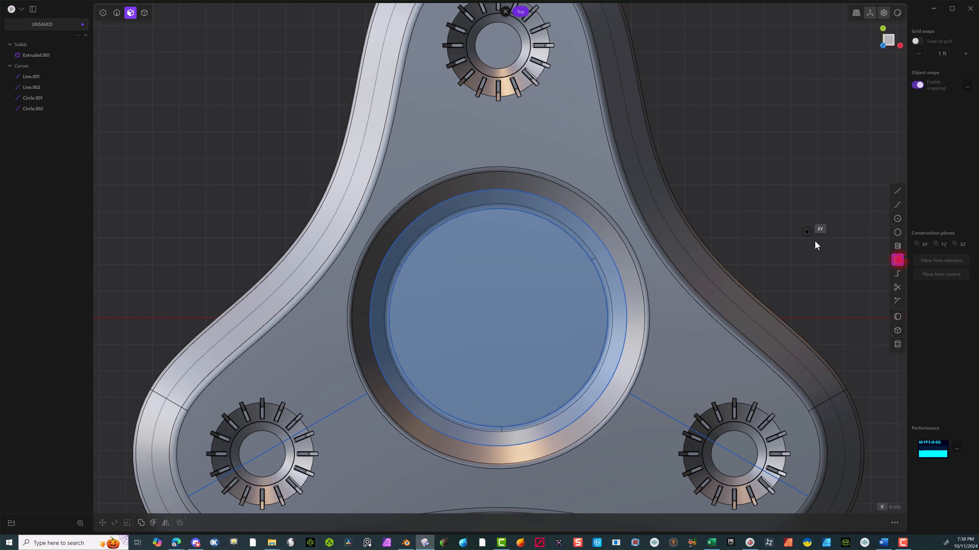
pyautogui.click(498, 213)
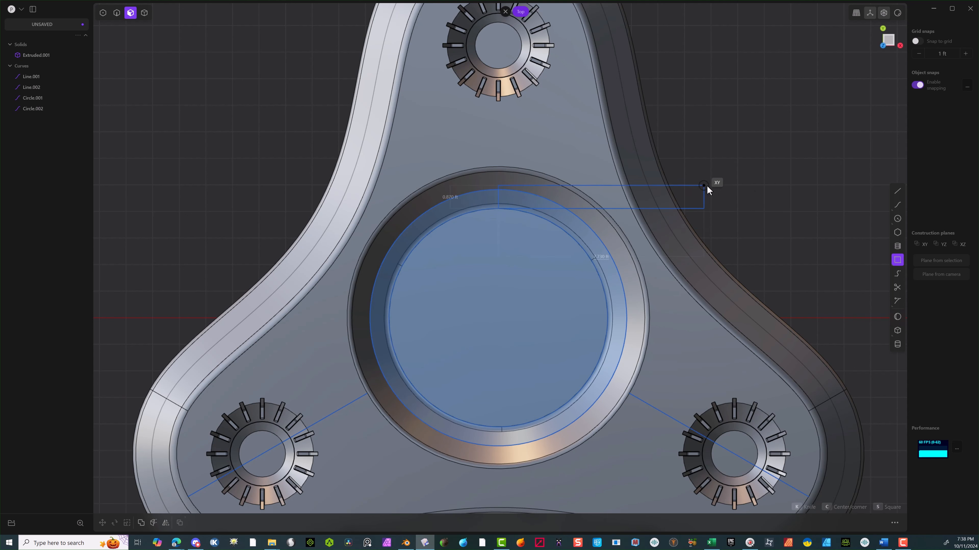
pyautogui.press('Escape')
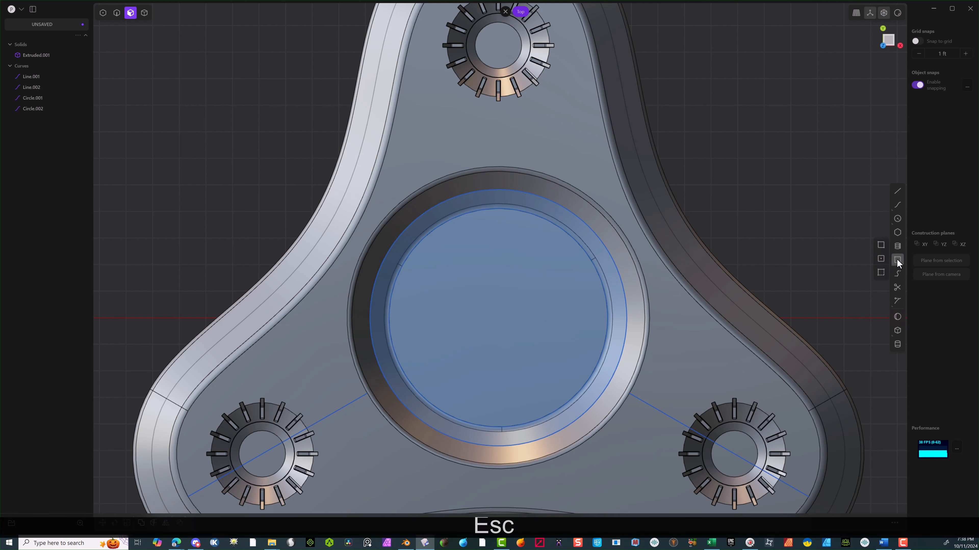
# Draw a narrow upright centre rectangle at the uppermost point of the inner circle, extending past the outer circle.
pyautogui.click(897, 260)
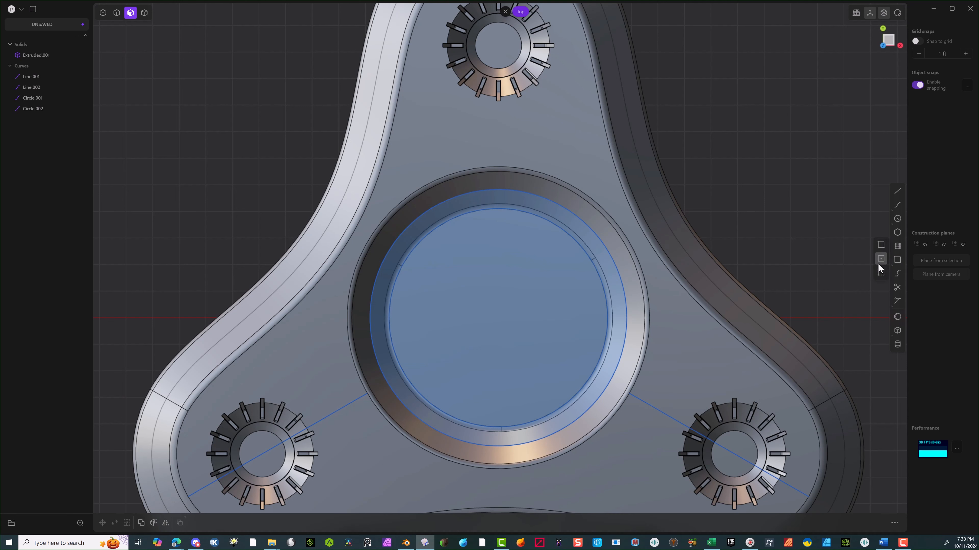
pyautogui.click(498, 210)
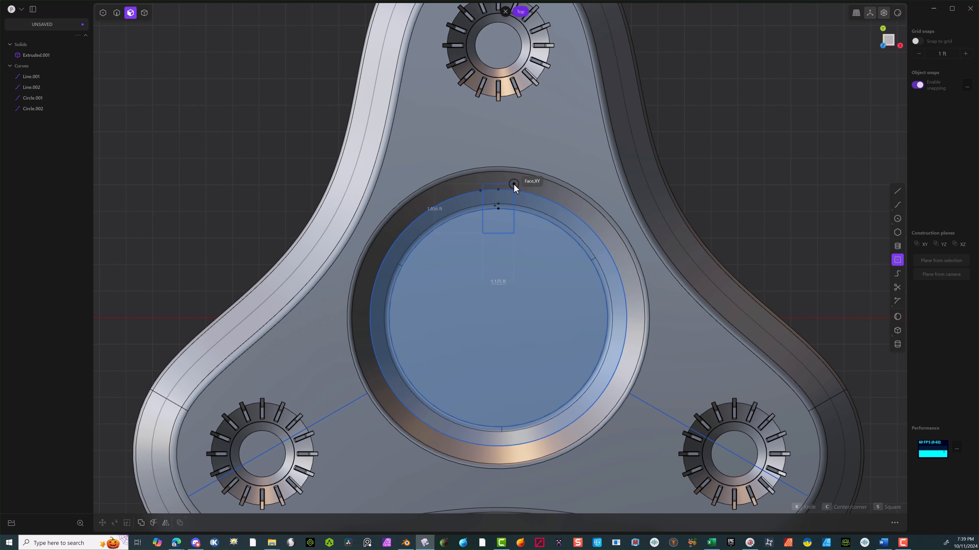
pyautogui.click(514, 182)
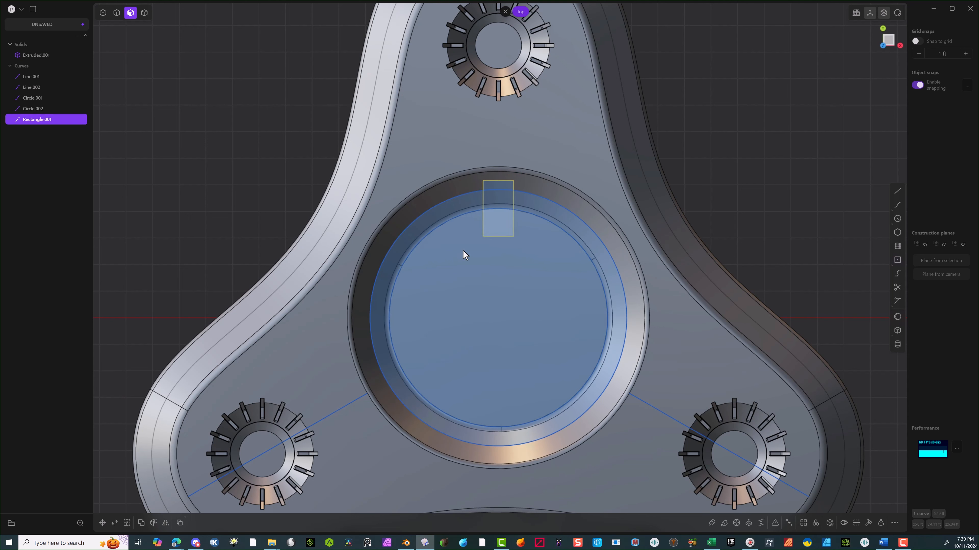
# Select the rectangle's two lower corner points and try scaling them uniformly to about 0.28.
pyautogui.click(102, 14)
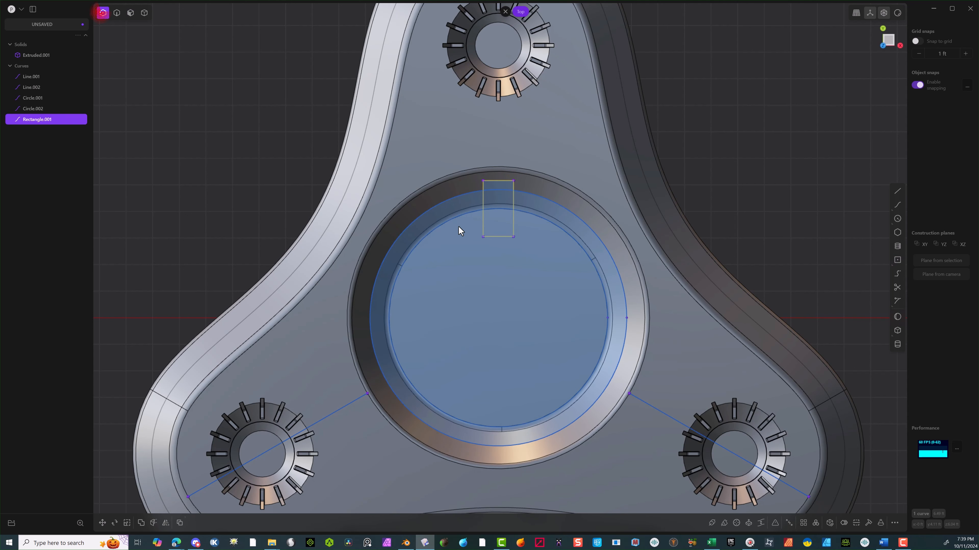
pyautogui.click(511, 237)
pyautogui.press('s')
pyautogui.press('s')
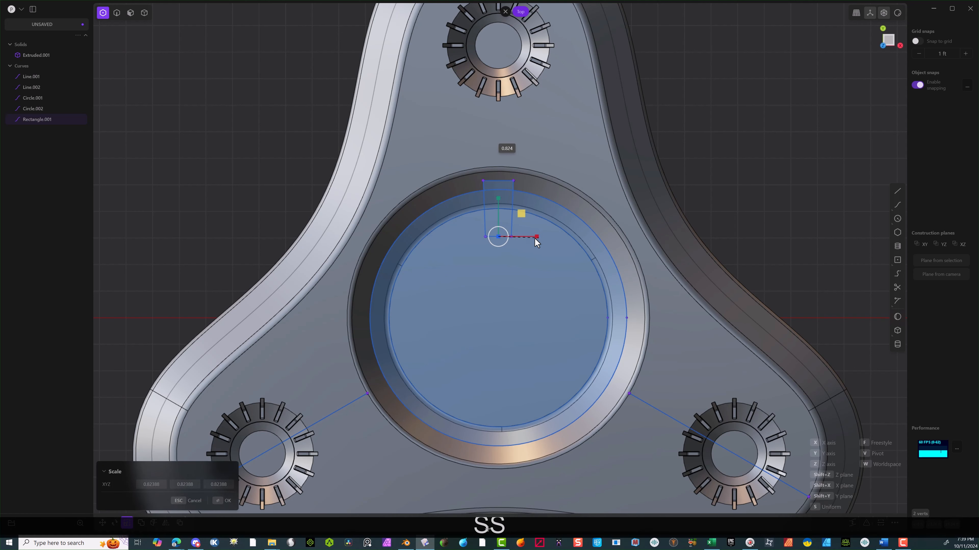
pyautogui.click(512, 237)
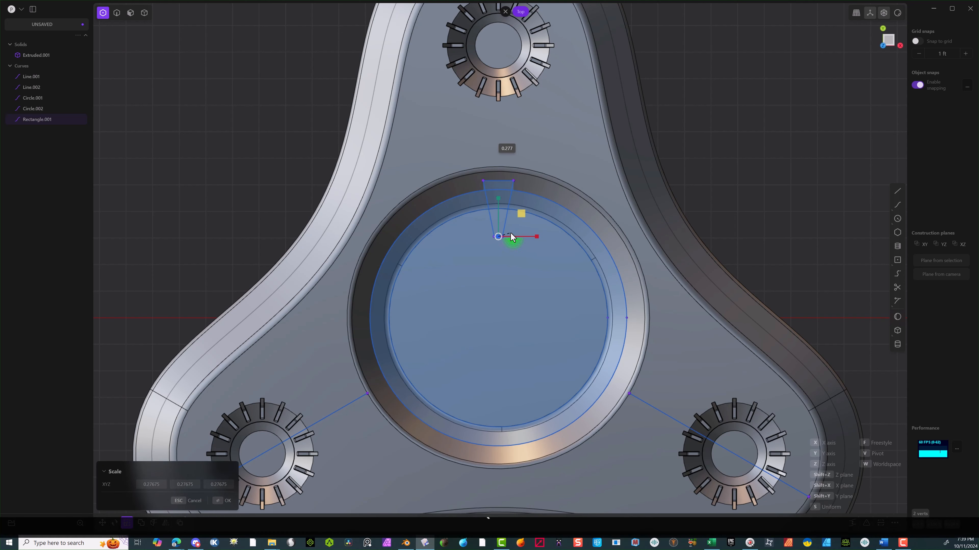
pyautogui.press('Escape')
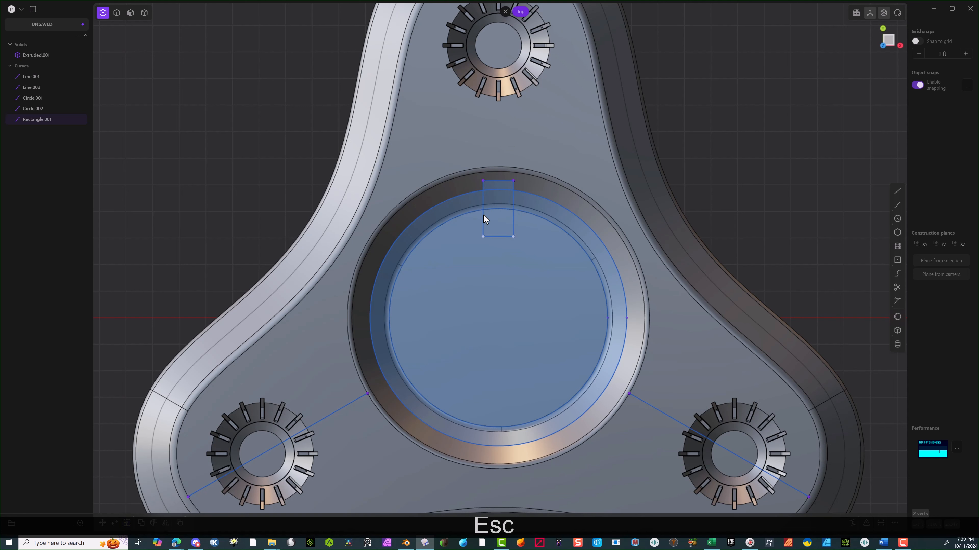
# Scale the rectangle's two lower corner points along X to about 0.59 and fillet them by about 0.19 ft.
pyautogui.press('s')
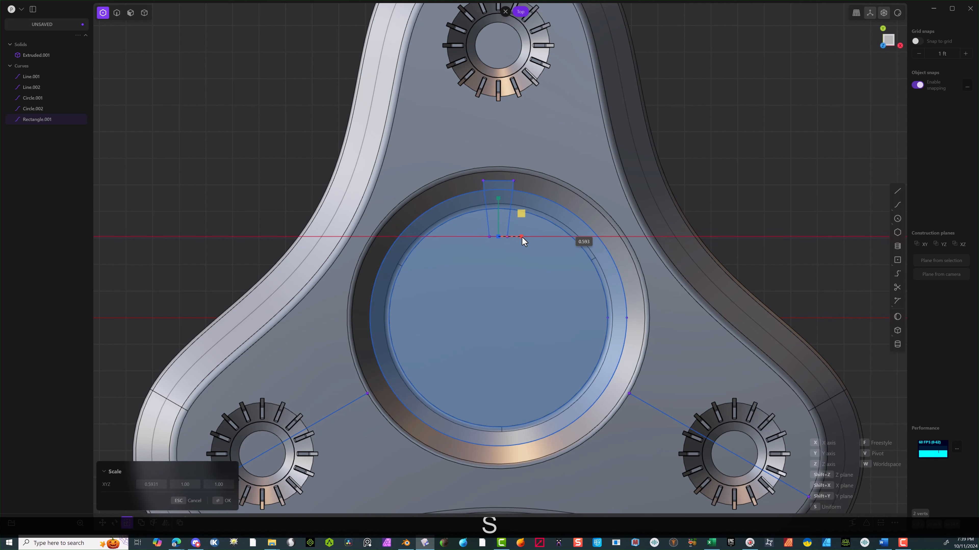
pyautogui.click(523, 241)
pyautogui.click(218, 502)
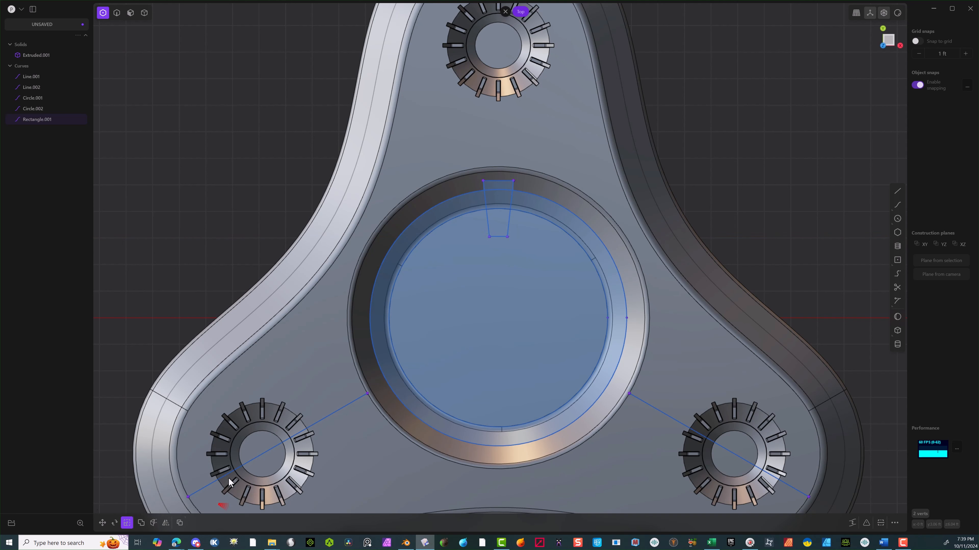
pyautogui.press('b')
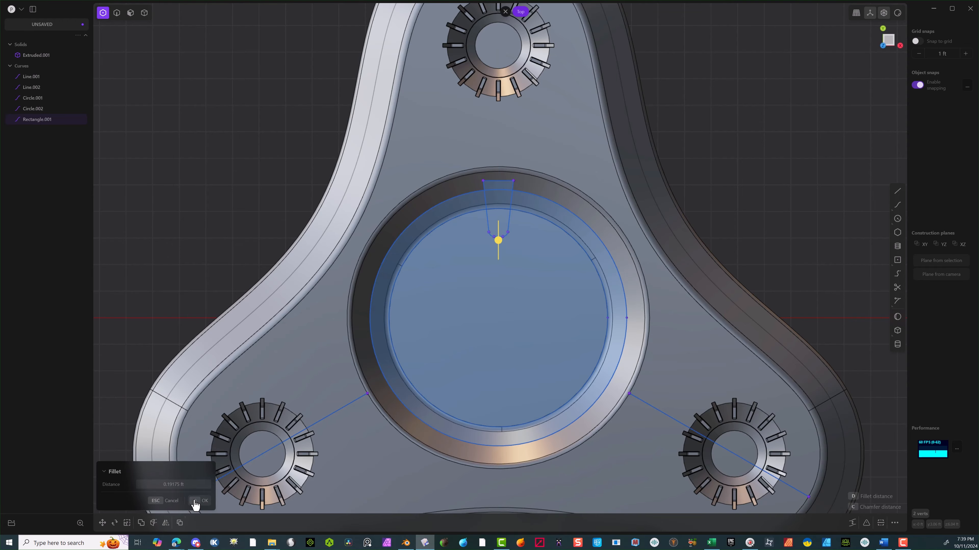
pyautogui.click(202, 500)
# Select the notch profile and both central circles in edge mode and switch to the top view.
pyautogui.scroll(-2, 425, 235)
pyautogui.moveTo(459, 242); pyautogui.dragTo(596, 165, button='middle')
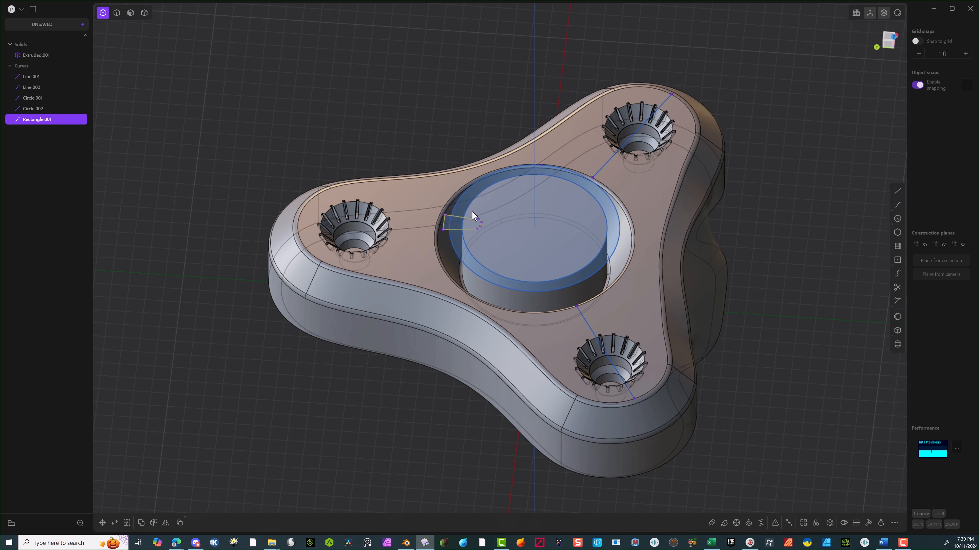
pyautogui.click(262, 376)
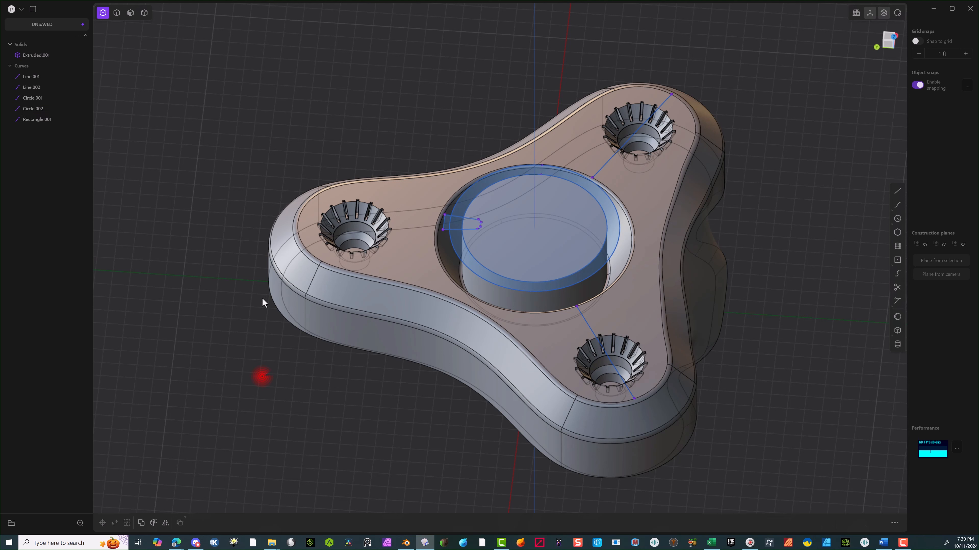
pyautogui.click(117, 15)
pyautogui.click(465, 227)
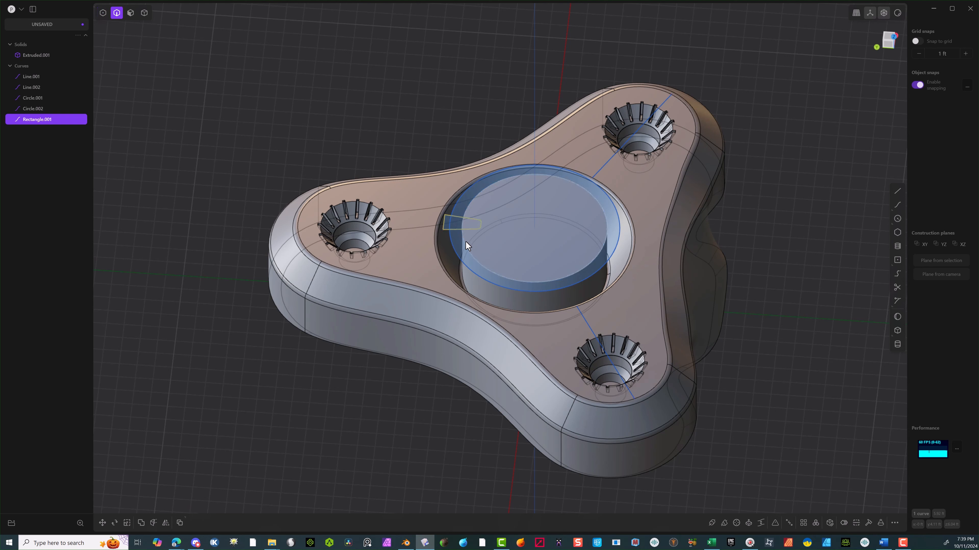
pyautogui.keyDown('shift'); pyautogui.click(464, 241); pyautogui.keyUp('shift')
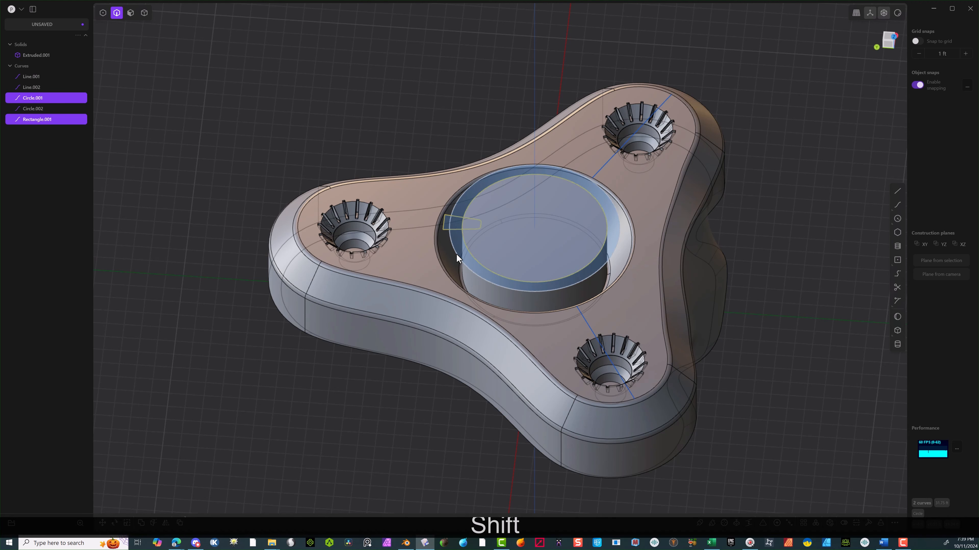
pyautogui.keyDown('shift'); pyautogui.click(456, 254); pyautogui.keyUp('shift')
pyautogui.click(889, 40)
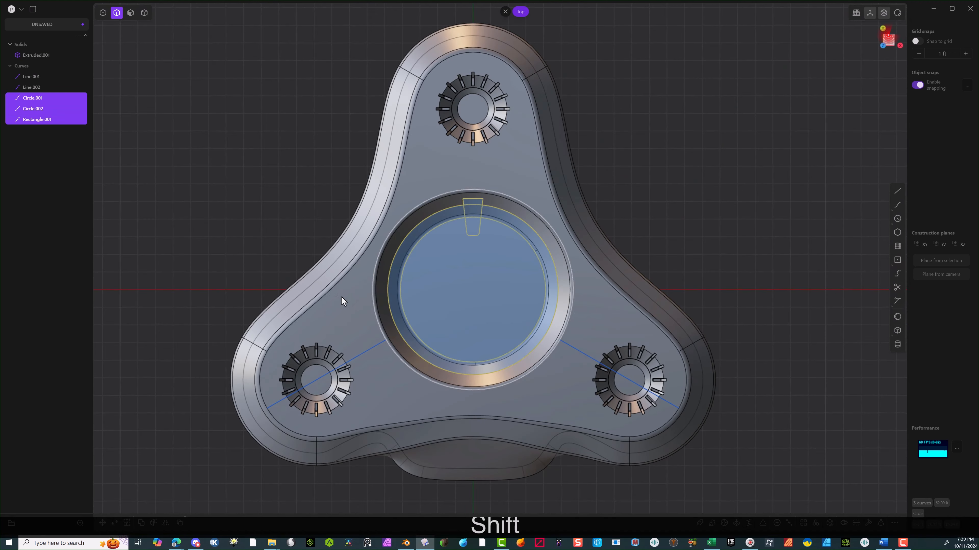
# Scale the notch profile and both circles uniformly to about 0.86 so the outer circle fits the central cylinder's rim.
pyautogui.press('s')
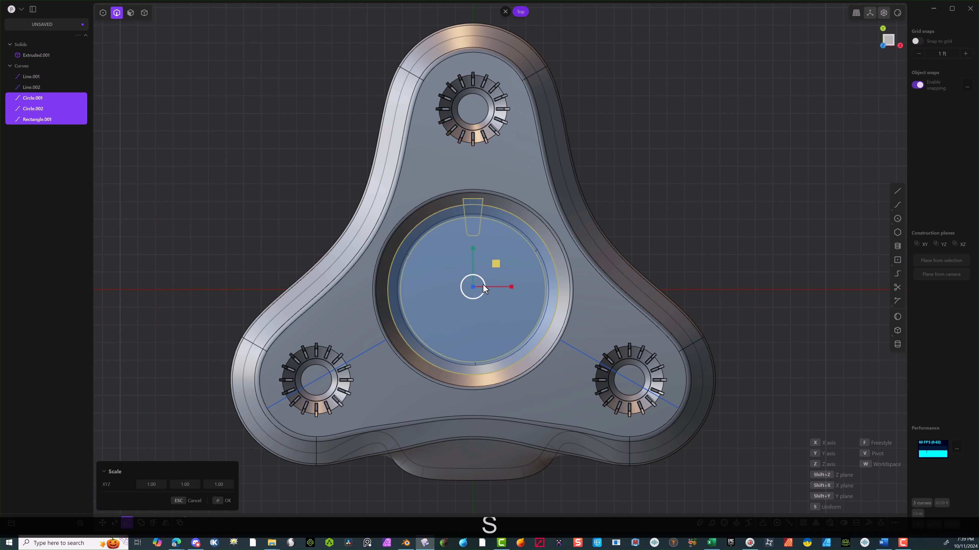
pyautogui.moveTo(483, 284); pyautogui.dragTo(481, 284)
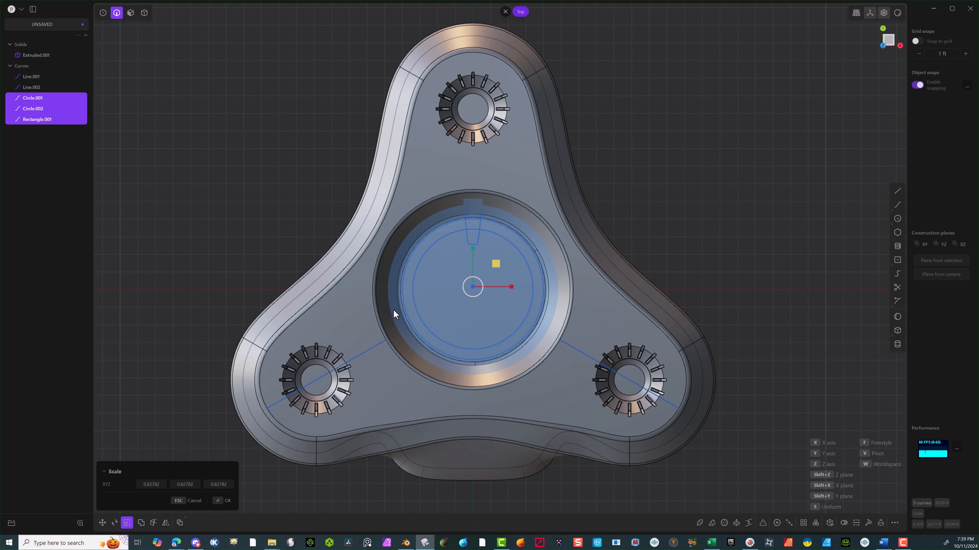
pyautogui.press('s')
pyautogui.press('s')
pyautogui.click(473, 289)
pyautogui.moveTo(477, 203); pyautogui.dragTo(501, 290, button='middle')
pyautogui.scroll(3, 502, 289)
pyautogui.scroll(5, 492, 273)
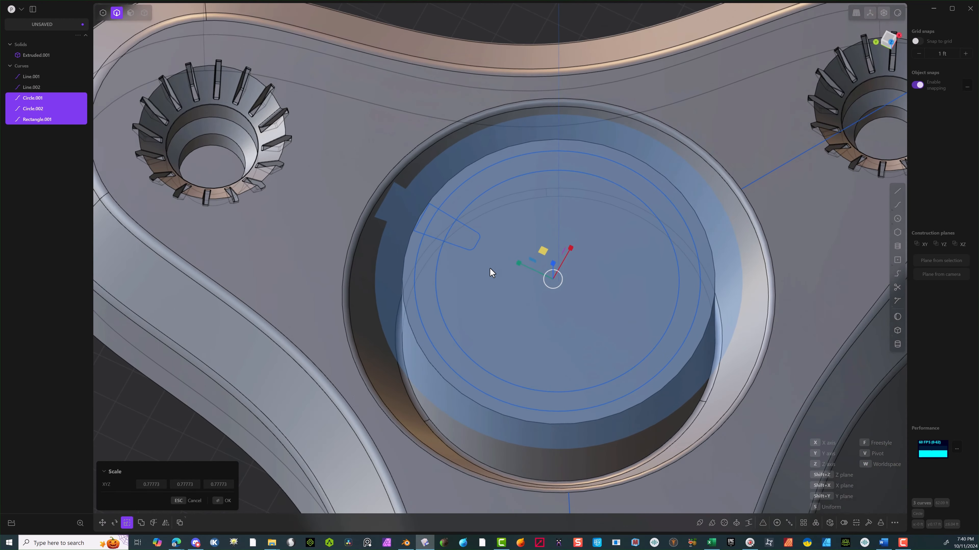
pyautogui.press('s')
pyautogui.press('s')
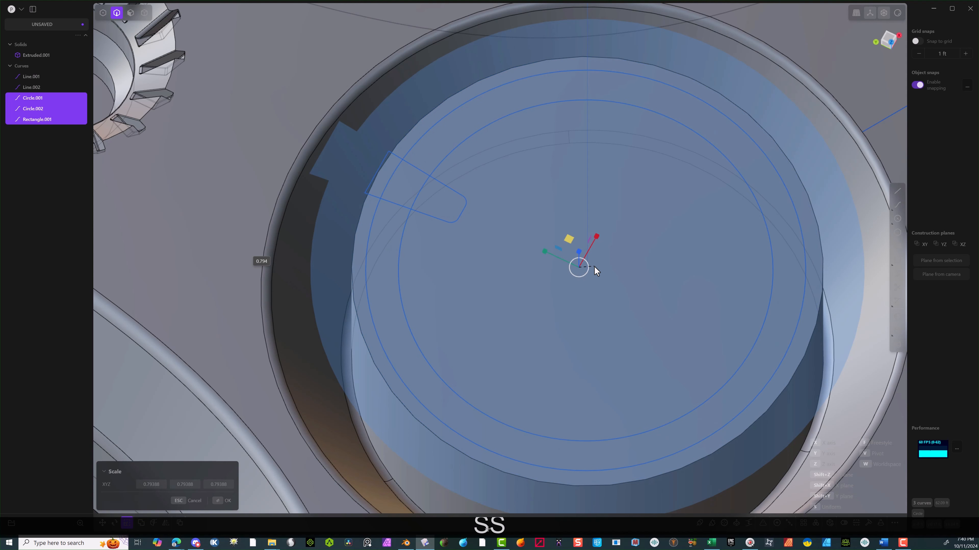
pyautogui.click(596, 267)
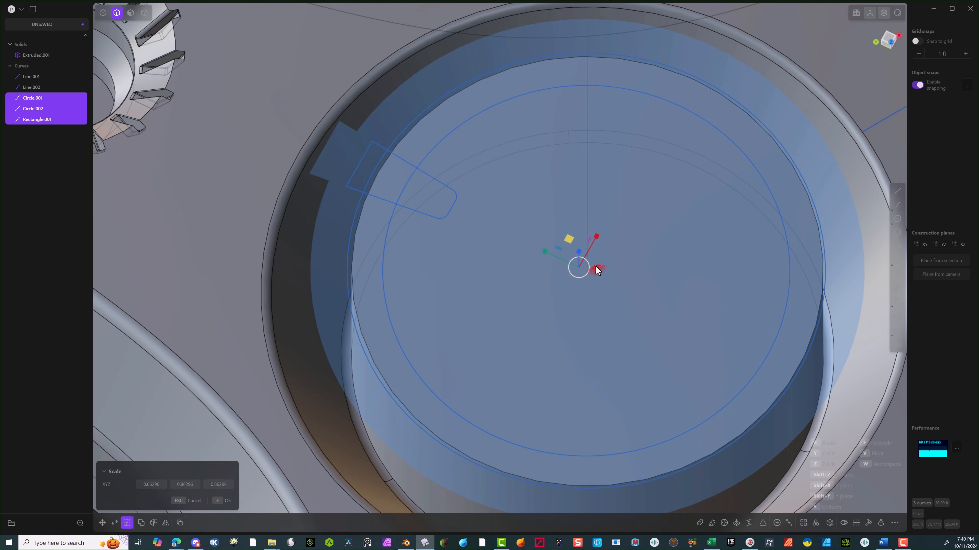
pyautogui.click(223, 500)
pyautogui.scroll(-4, 463, 169)
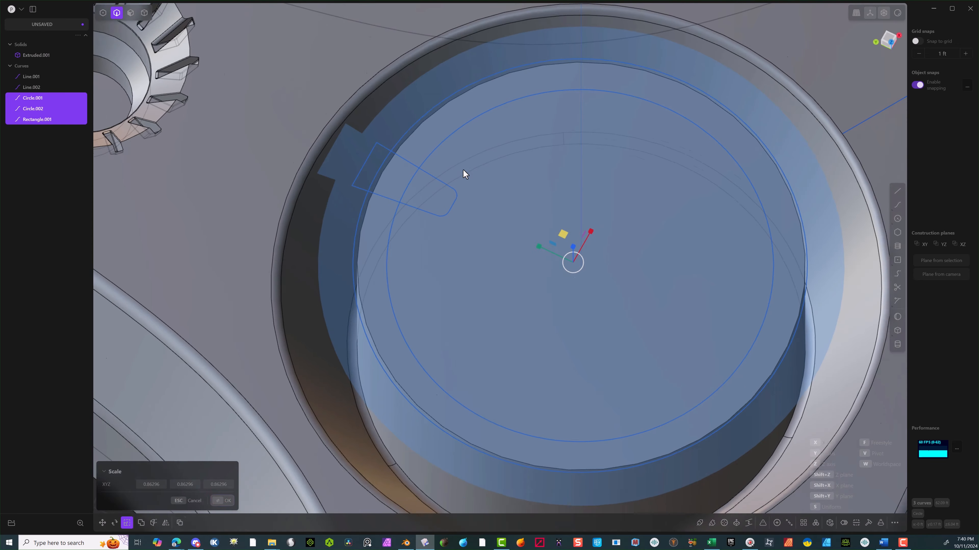
pyautogui.scroll(-3, 452, 228)
pyautogui.click(227, 501)
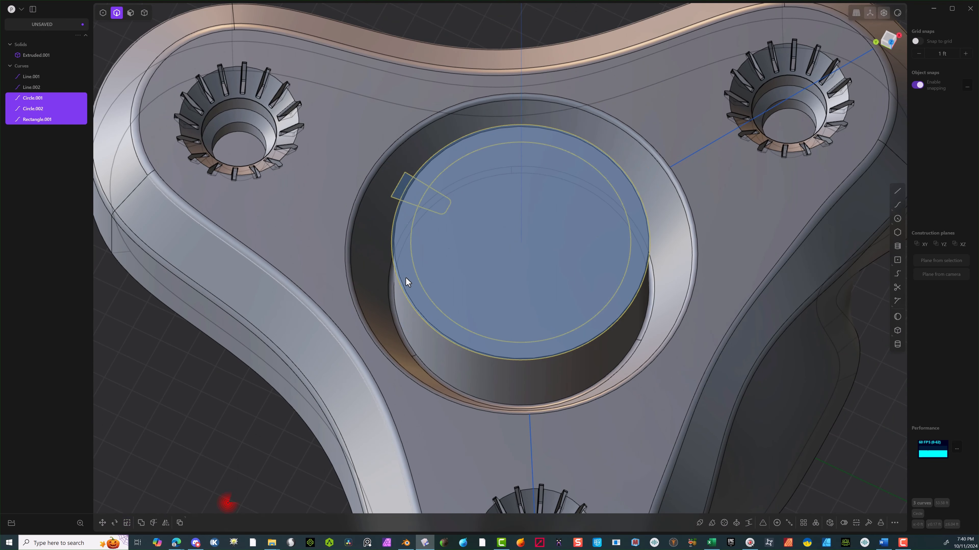
# Create a radial array of the notch profile around the circles' center with 3 instances over 360 degrees.
pyautogui.click(447, 219)
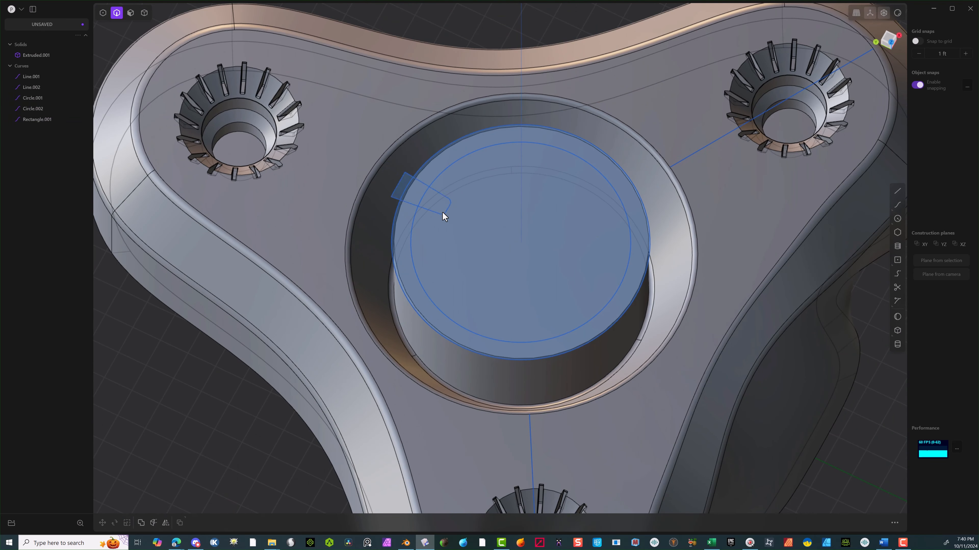
pyautogui.click(442, 211)
pyautogui.click(888, 37)
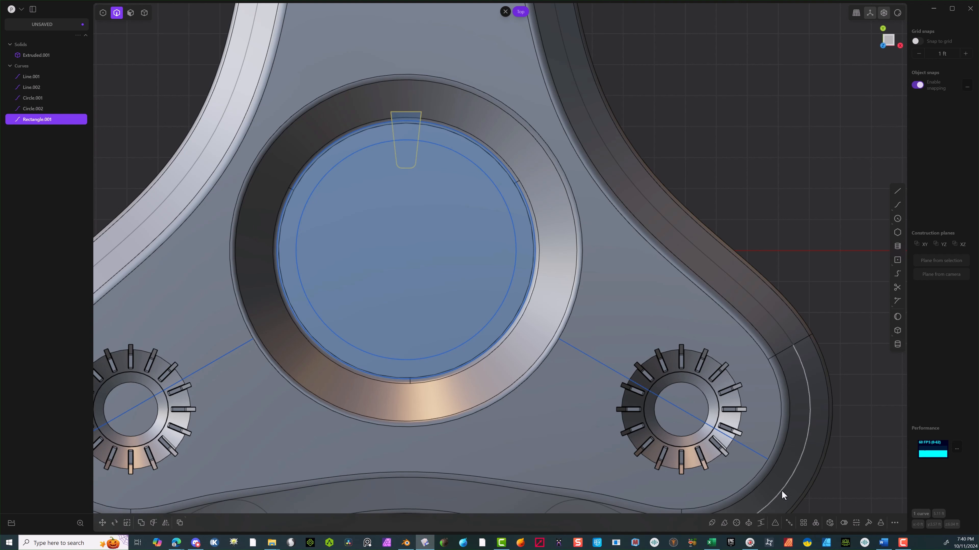
pyautogui.click(815, 523)
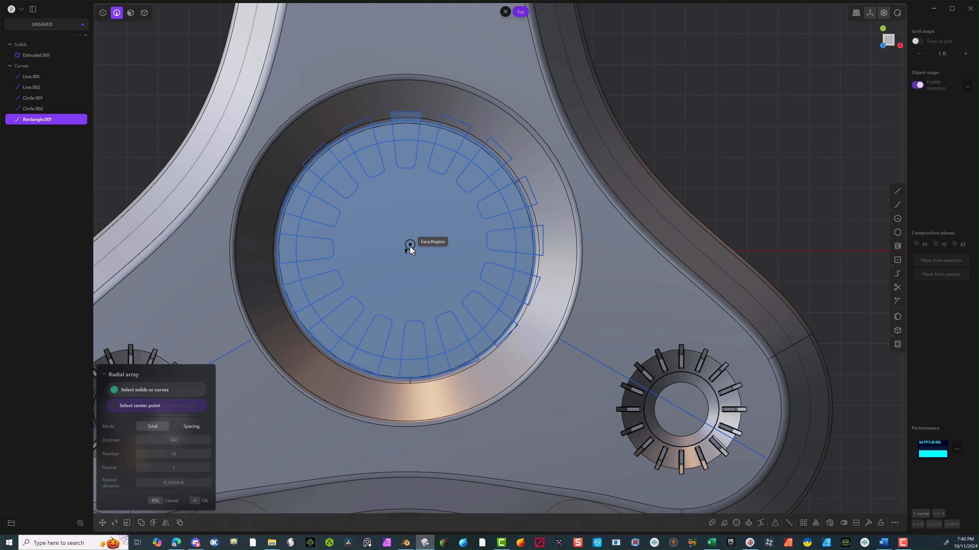
pyautogui.click(405, 250)
pyautogui.scroll(-5, 410, 237)
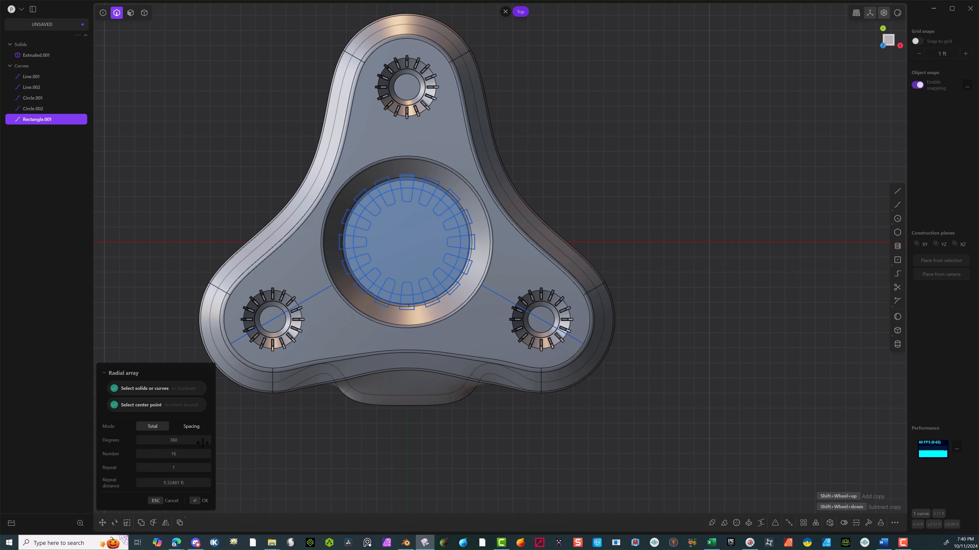
pyautogui.moveTo(195, 456); pyautogui.dragTo(158, 456)
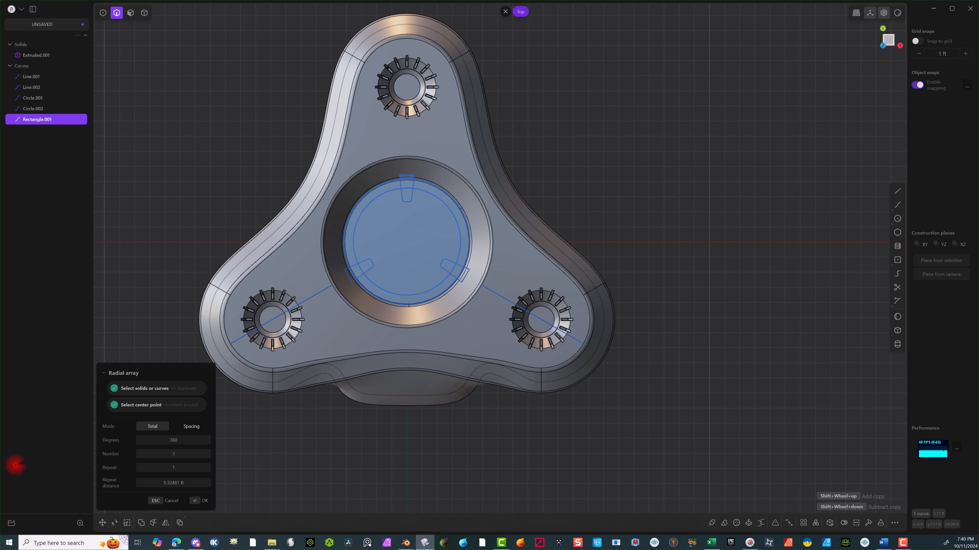
pyautogui.click(195, 503)
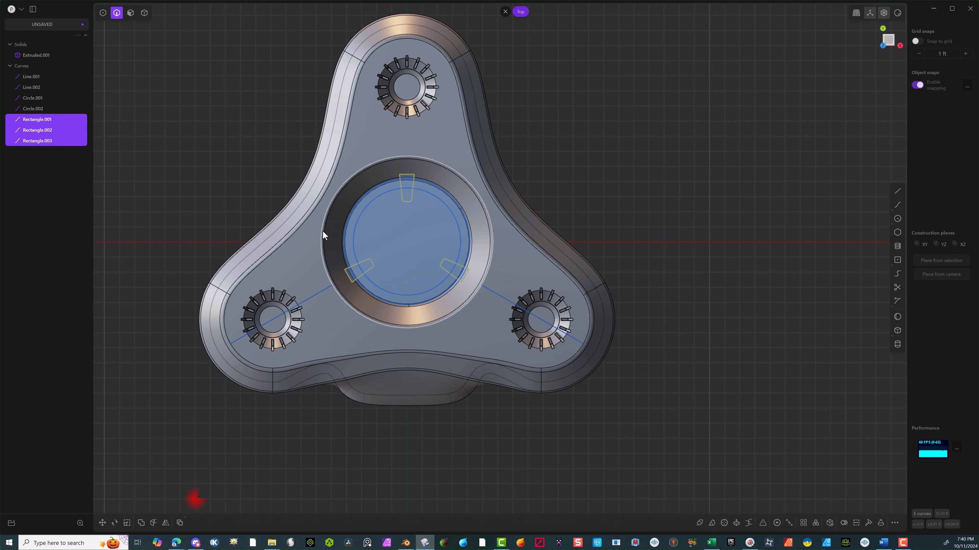
# Trim away the inner circle's segments that lie inside the three notch profiles.
pyautogui.moveTo(416, 215); pyautogui.dragTo(415, 161, button='middle')
pyautogui.scroll(5, 385, 241)
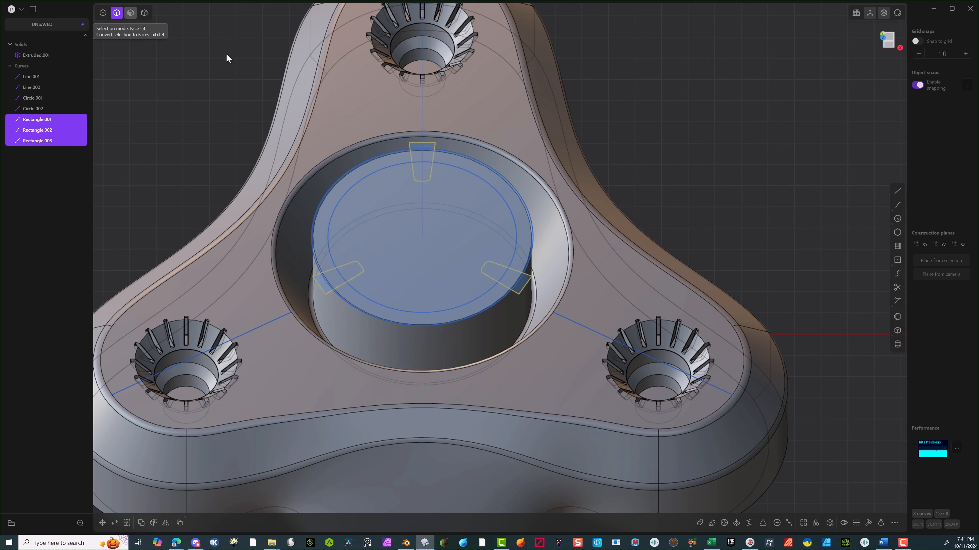
pyautogui.click(896, 287)
pyautogui.moveTo(583, 243); pyautogui.dragTo(552, 298, button='middle')
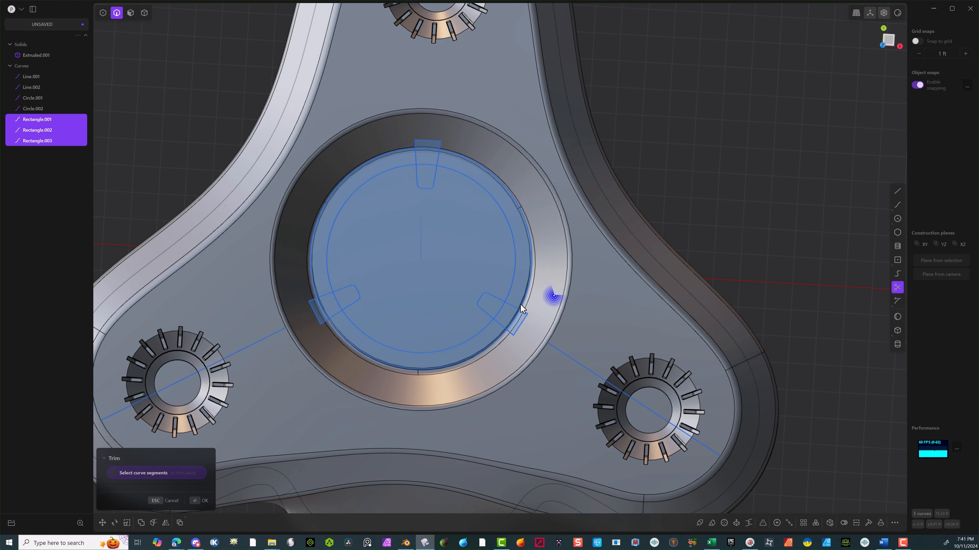
pyautogui.click(333, 300)
pyautogui.click(425, 166)
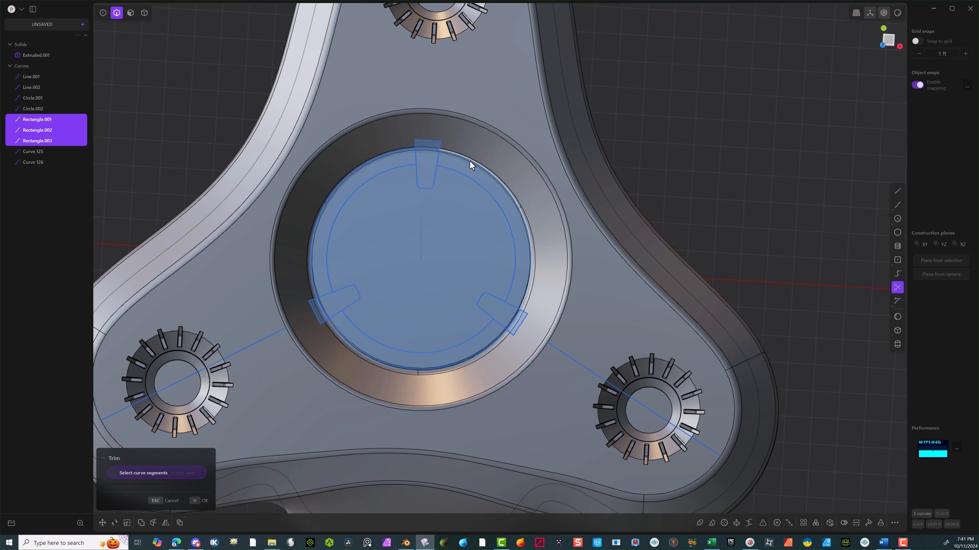
# Trim away the outer circle's segments crossing the three notch profiles.
pyautogui.moveTo(469, 160); pyautogui.dragTo(494, 120, button='middle')
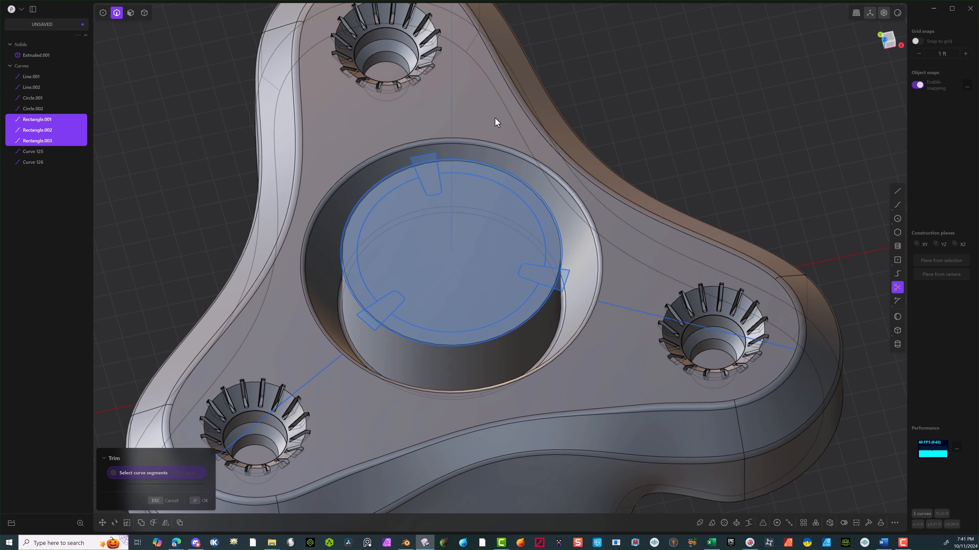
pyautogui.click(368, 319)
pyautogui.click(428, 159)
pyautogui.click(556, 280)
pyautogui.click(193, 501)
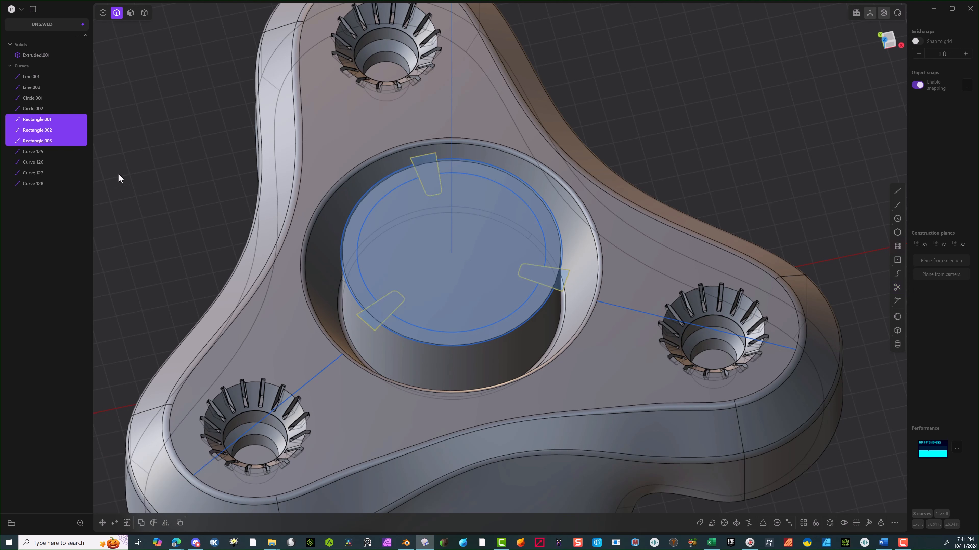
# Extrude the ring between the circles together with the three notch regions about 1.21 ft down into the cylinder as a separate solid.
pyautogui.click(131, 13)
pyautogui.click(353, 242)
pyautogui.press('e')
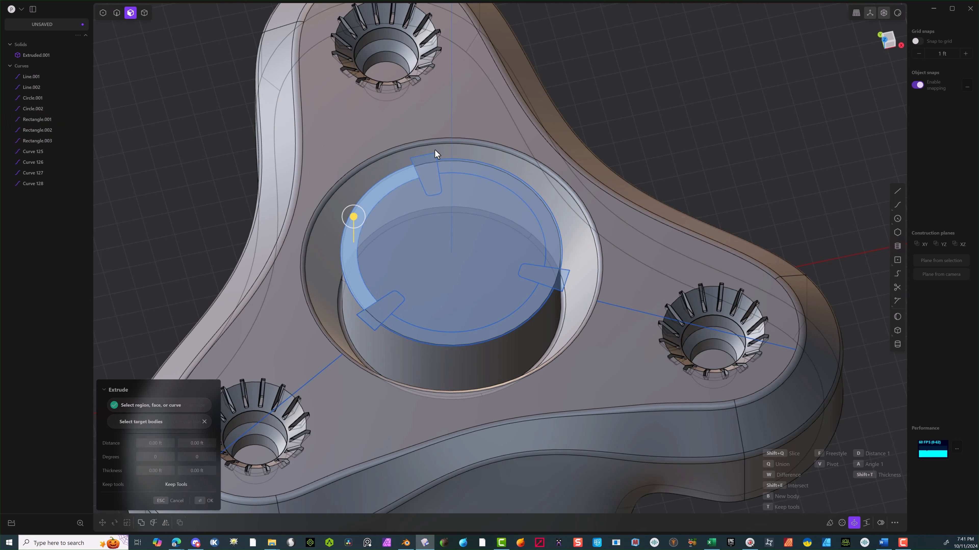
pyautogui.press('shift')
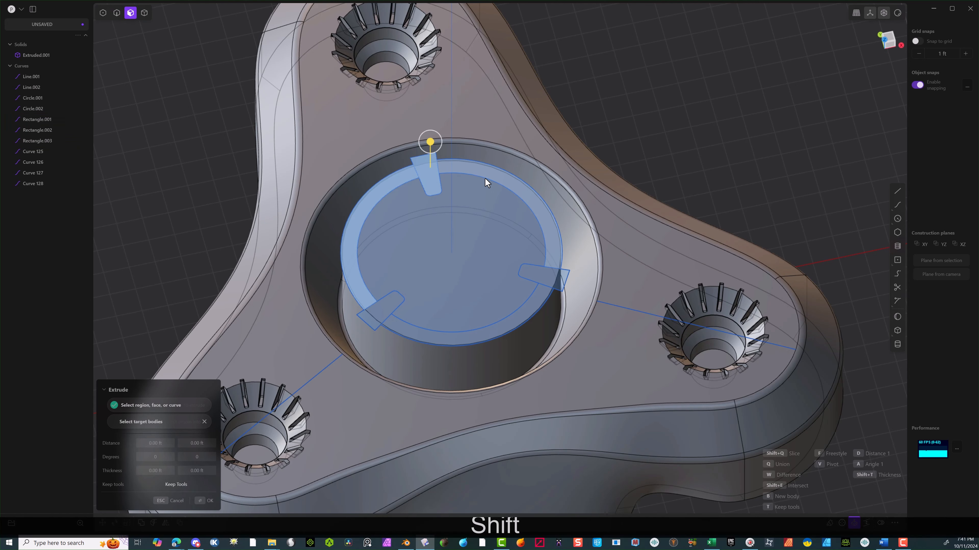
pyautogui.keyDown('shift'); pyautogui.click(546, 282); pyautogui.keyUp('shift')
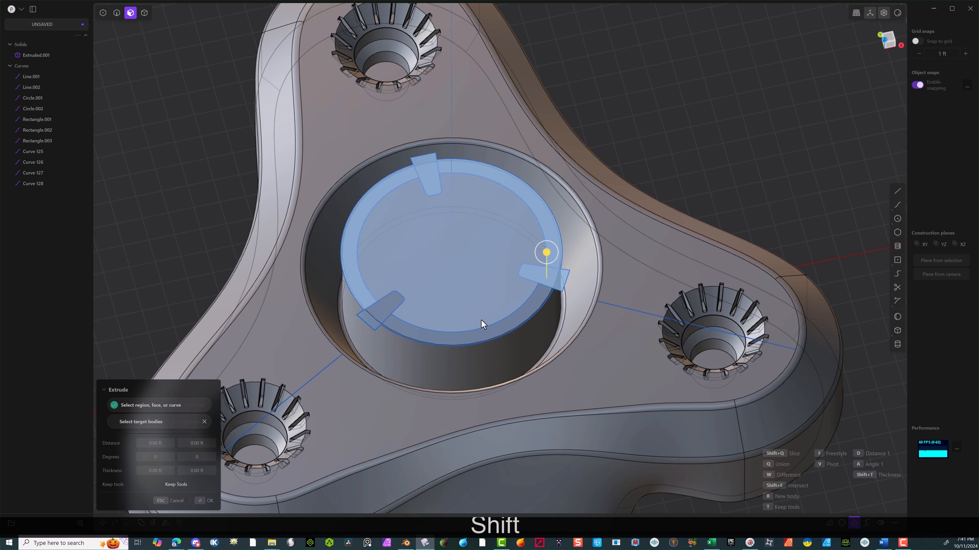
pyautogui.keyDown('shift'); pyautogui.click(497, 333); pyautogui.keyUp('shift')
pyautogui.keyDown('shift'); pyautogui.click(381, 314); pyautogui.keyUp('shift')
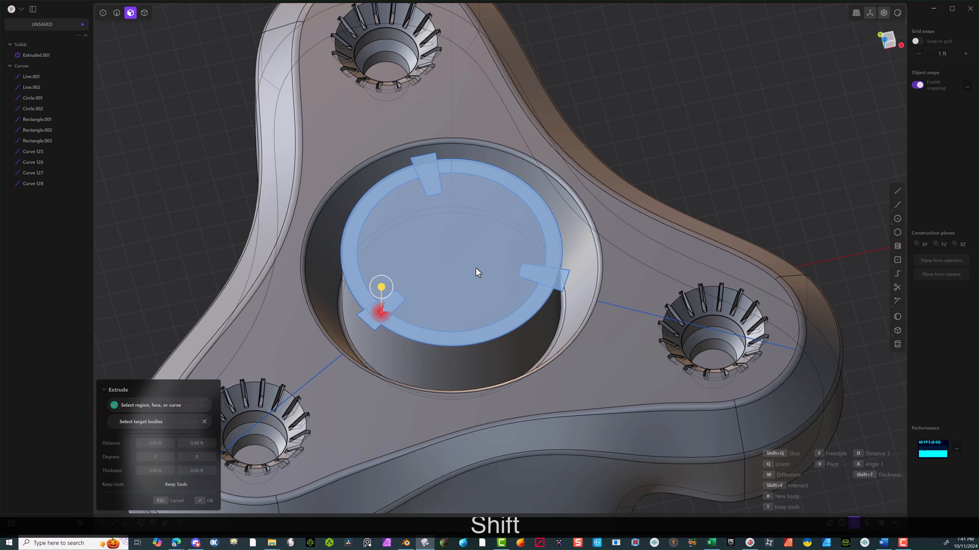
pyautogui.moveTo(381, 288); pyautogui.dragTo(381, 307)
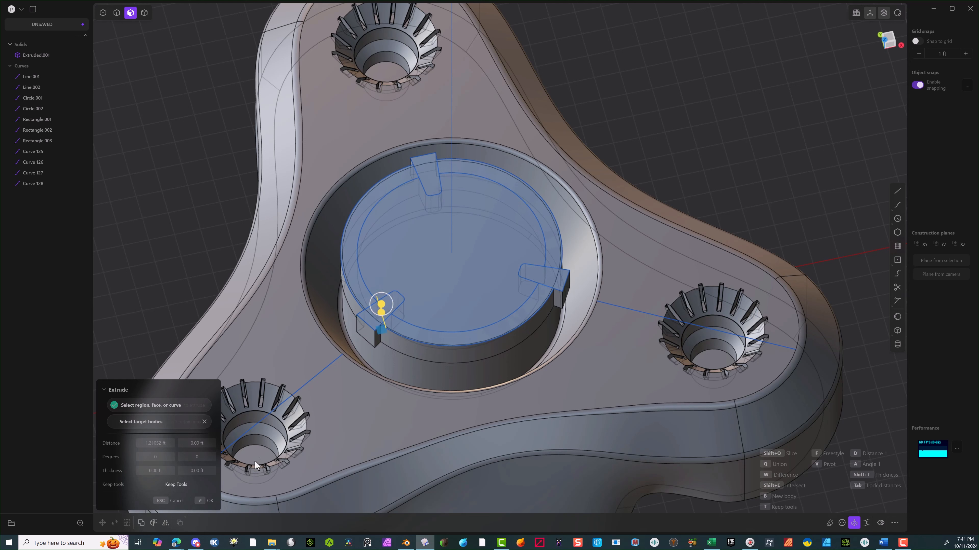
pyautogui.click(199, 499)
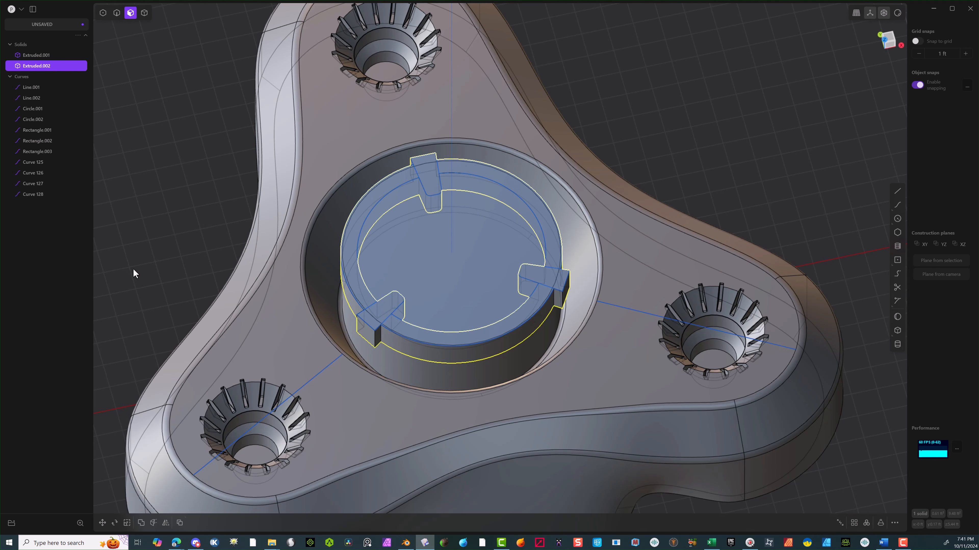
# Subtract the extruded notched ring from the three-lobed body with a Boolean difference.
pyautogui.click(122, 251)
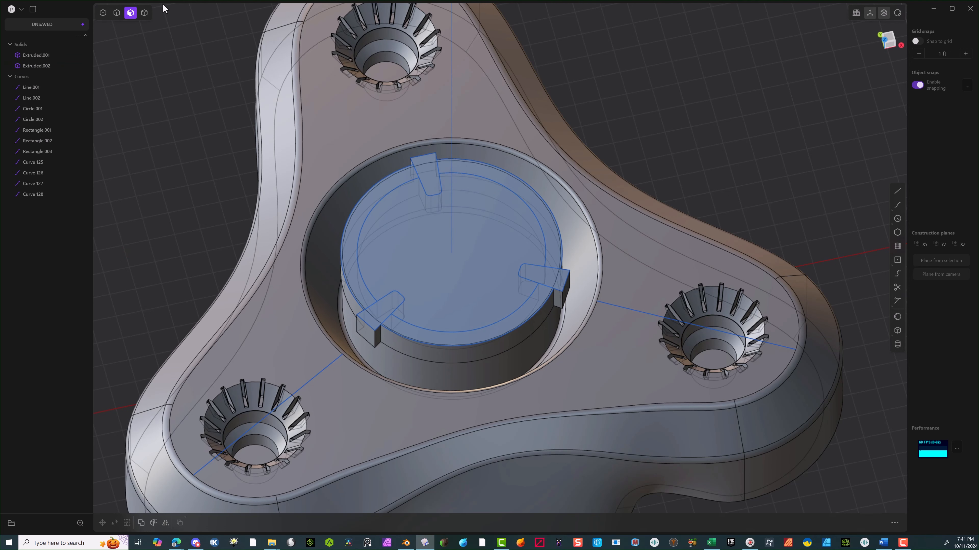
pyautogui.click(144, 12)
pyautogui.click(399, 363)
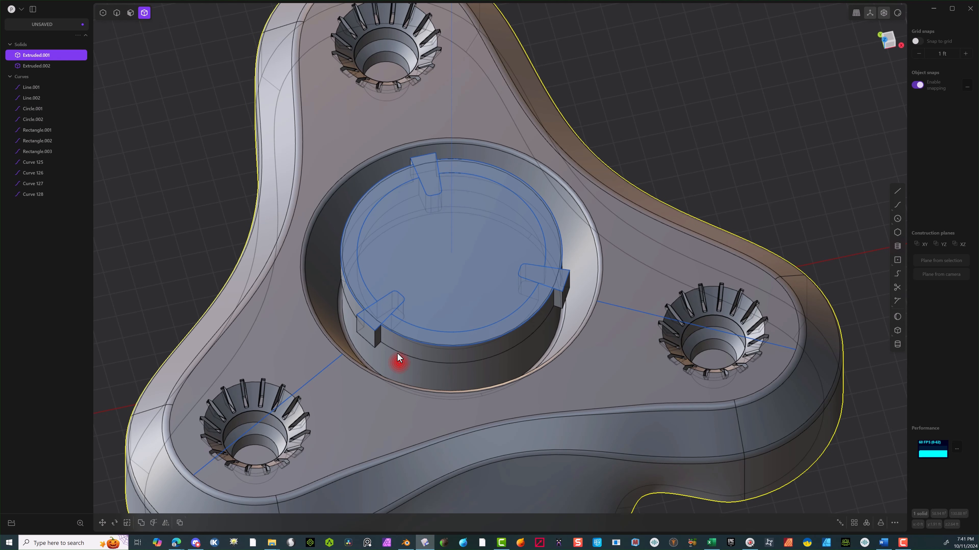
pyautogui.keyDown('shift'); pyautogui.click(395, 345); pyautogui.keyUp('shift')
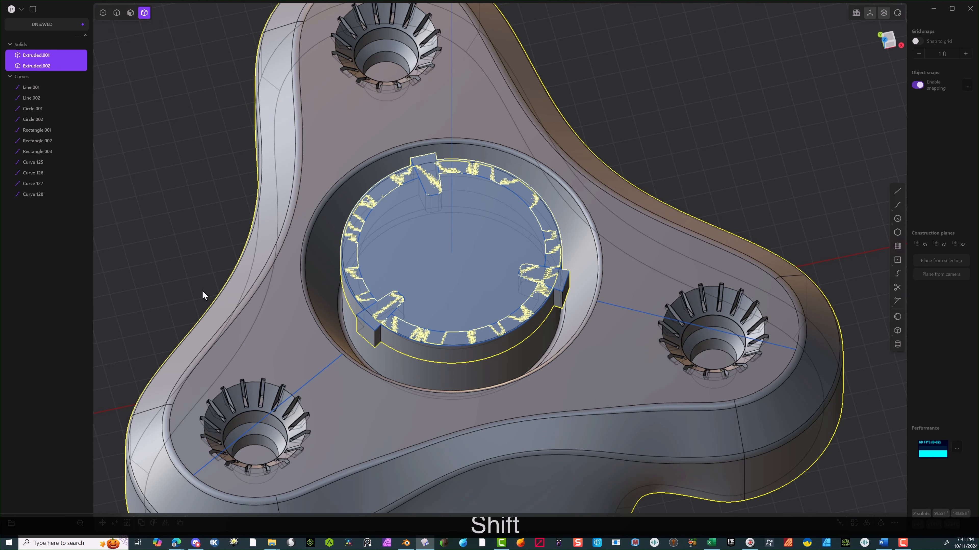
pyautogui.press('q')
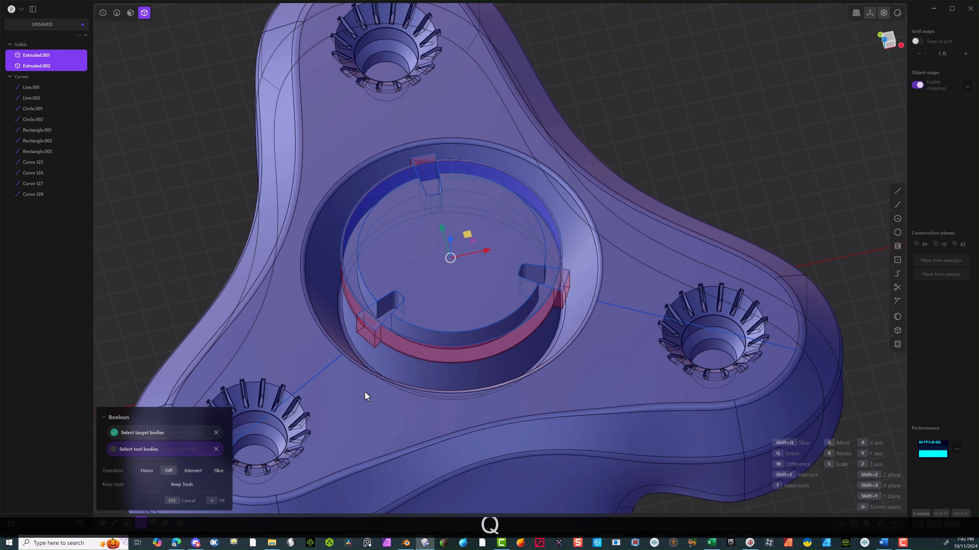
pyautogui.click(218, 501)
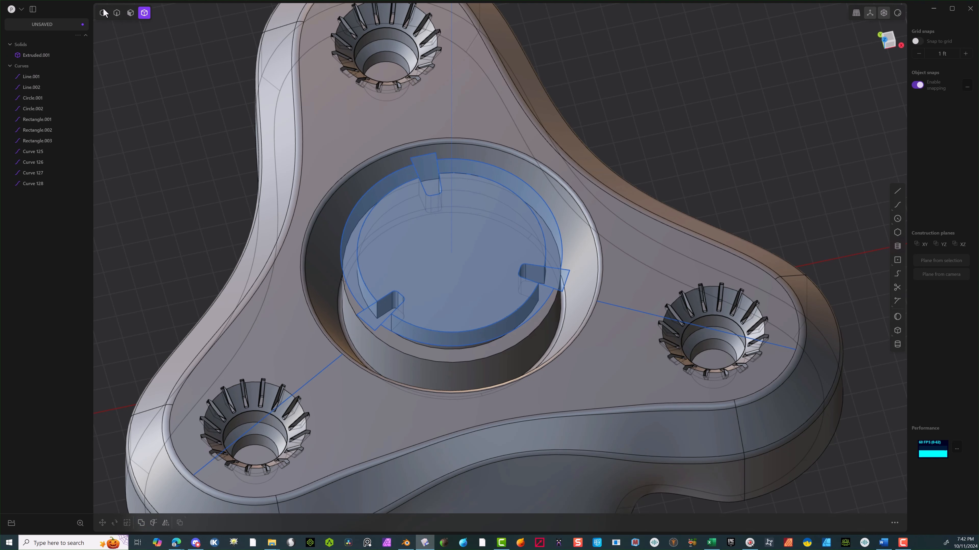
# Delete the circles, rectangles and remaining trimmed curves used for the notched ring, keeping the two construction lines.
pyautogui.press('2')
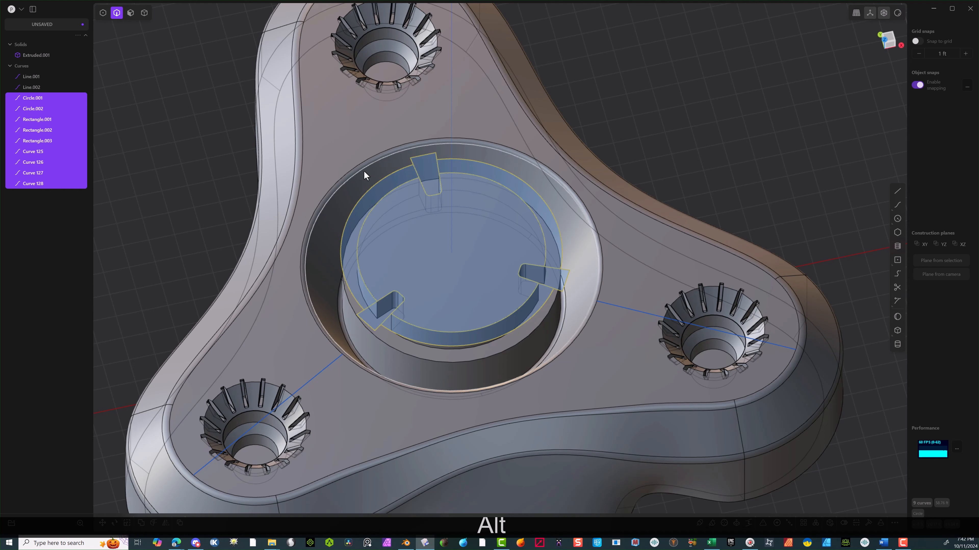
pyautogui.hotkey('alt', 'Delete')
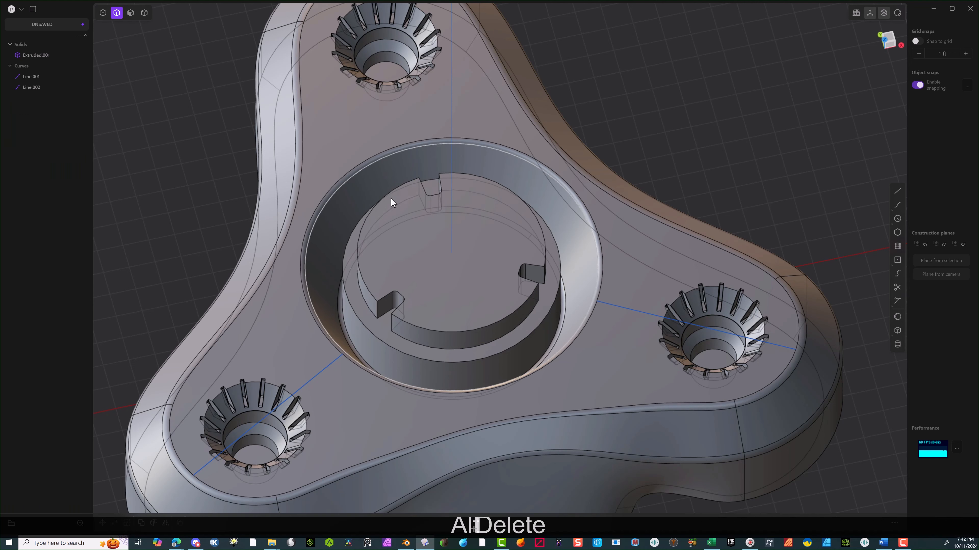
# Fillet the three arc edges where the notched cylinder's wall meets the surrounding ledge by about 0.235 ft.
pyautogui.click(422, 341)
pyautogui.press('f')
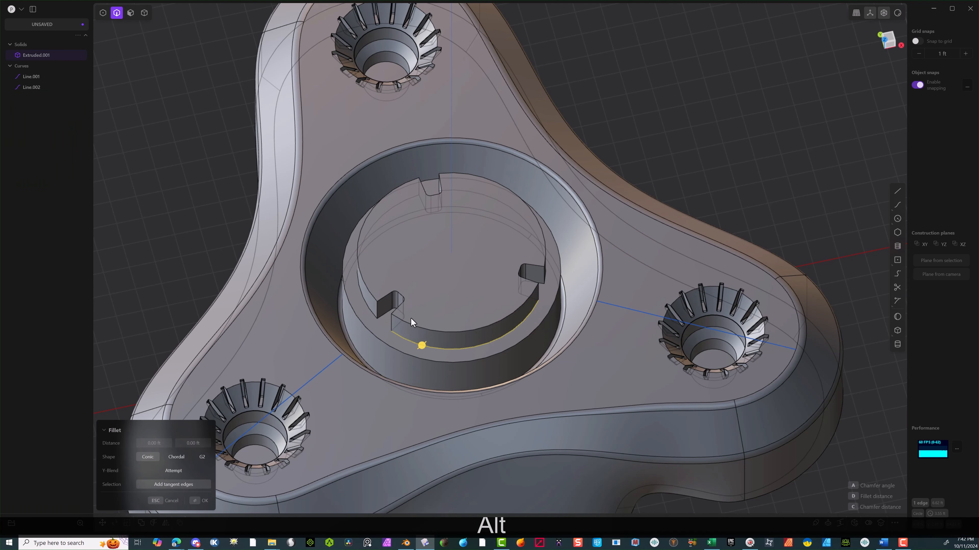
pyautogui.click(370, 302)
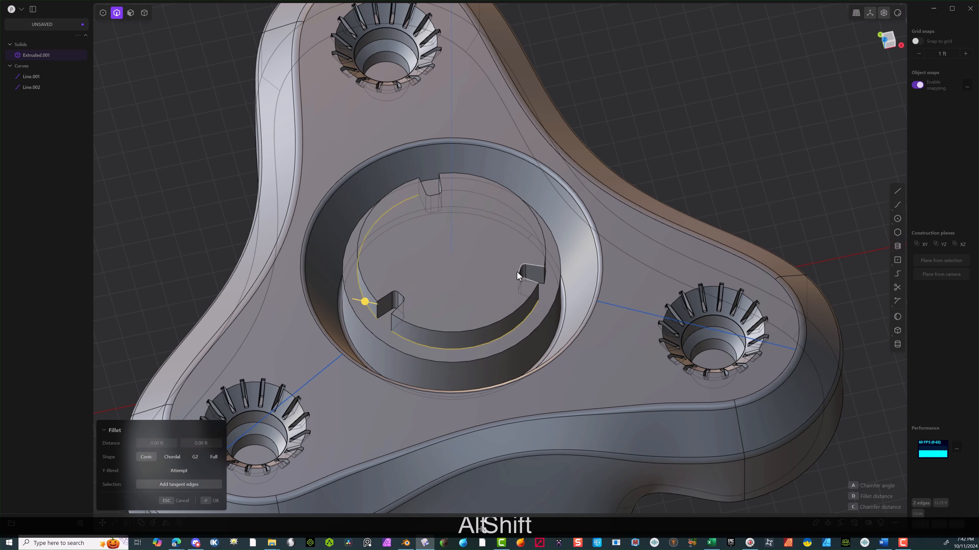
pyautogui.click(512, 210)
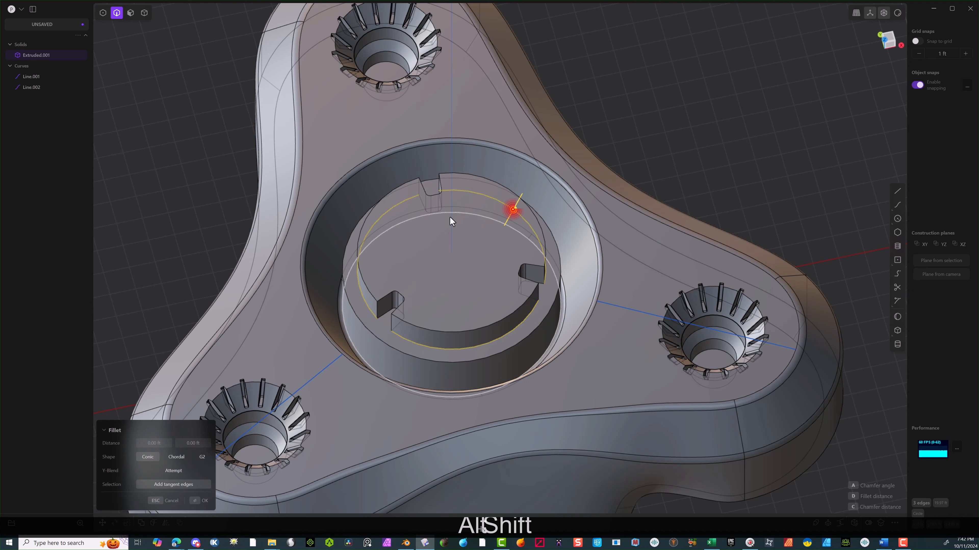
pyautogui.moveTo(514, 211)
pyautogui.mouseDown()
pyautogui.moveTo(503, 211)
pyautogui.moveTo(513, 204)
pyautogui.mouseUp()
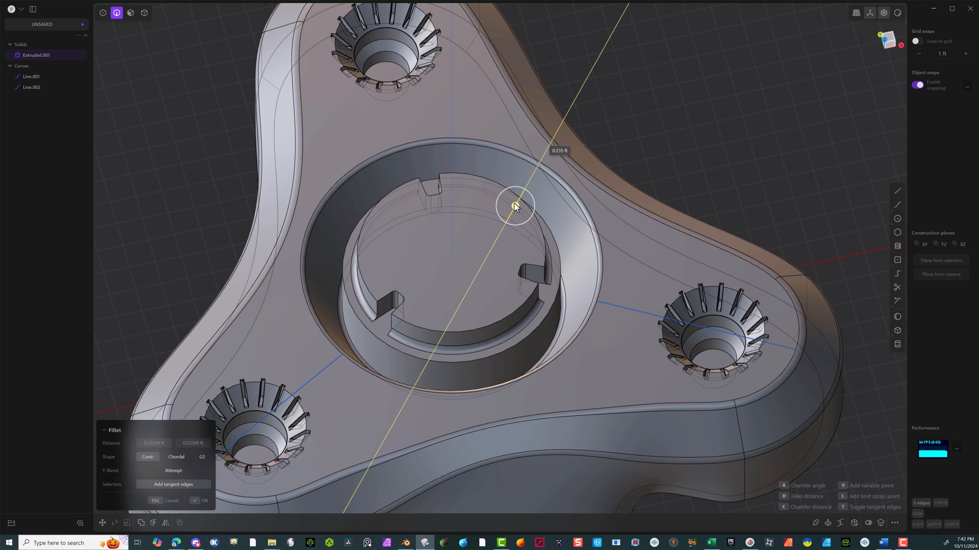
pyautogui.click(199, 501)
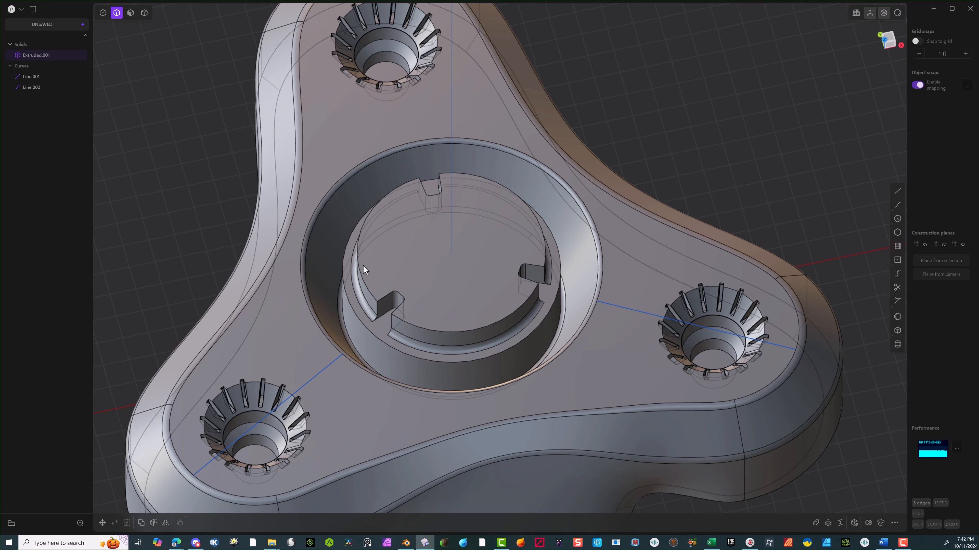
# Fillet the floor edges inside all three notches of the central cylinder by about 0.14 ft.
pyautogui.scroll(-1, 397, 236)
pyautogui.moveTo(397, 236); pyautogui.dragTo(499, 226, button='middle')
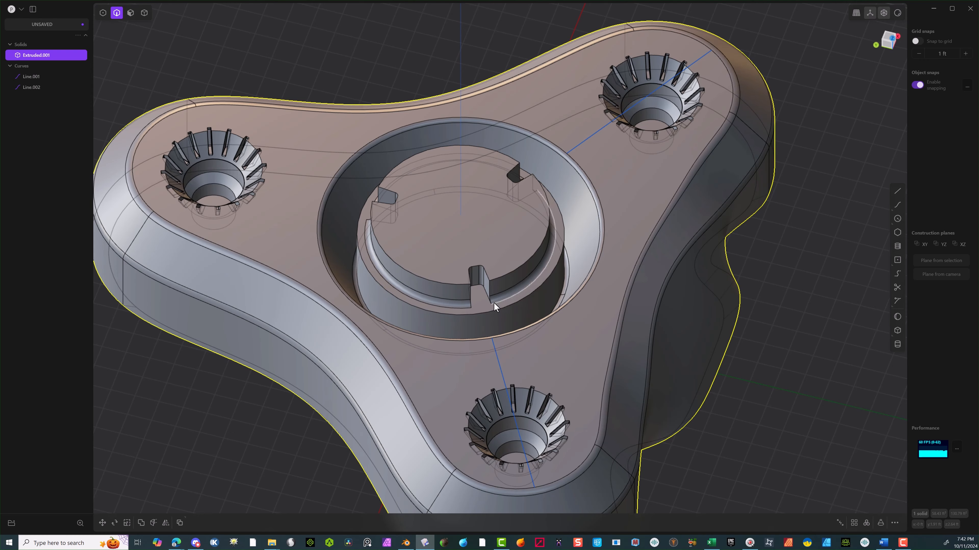
pyautogui.keyDown('alt'); pyautogui.click(478, 286); pyautogui.keyUp('alt')
pyautogui.moveTo(451, 262); pyautogui.dragTo(601, 238, button='middle')
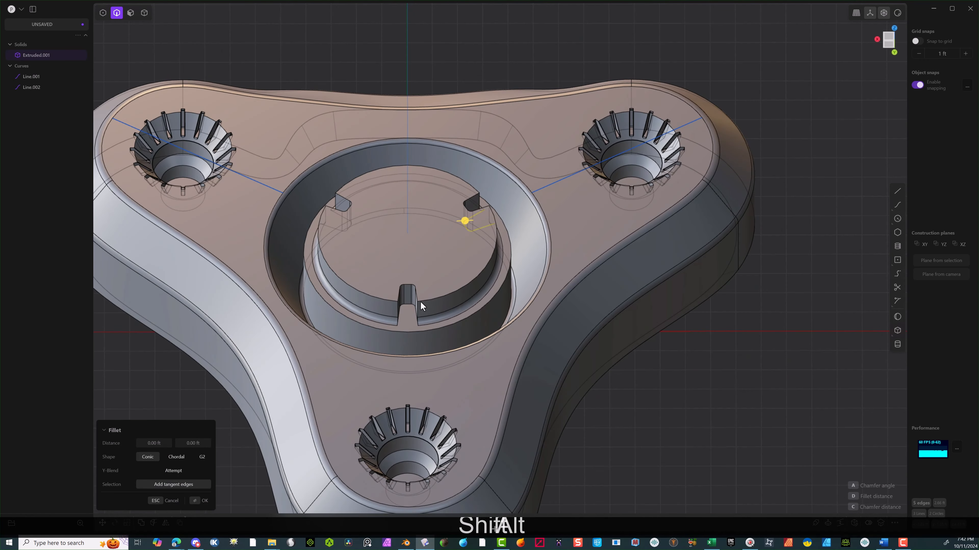
pyautogui.keyDown('alt'); pyautogui.keyDown('shift'); pyautogui.click(406, 304); pyautogui.keyUp('shift'); pyautogui.keyUp('alt')
pyautogui.moveTo(407, 304); pyautogui.dragTo(578, 293, button='middle')
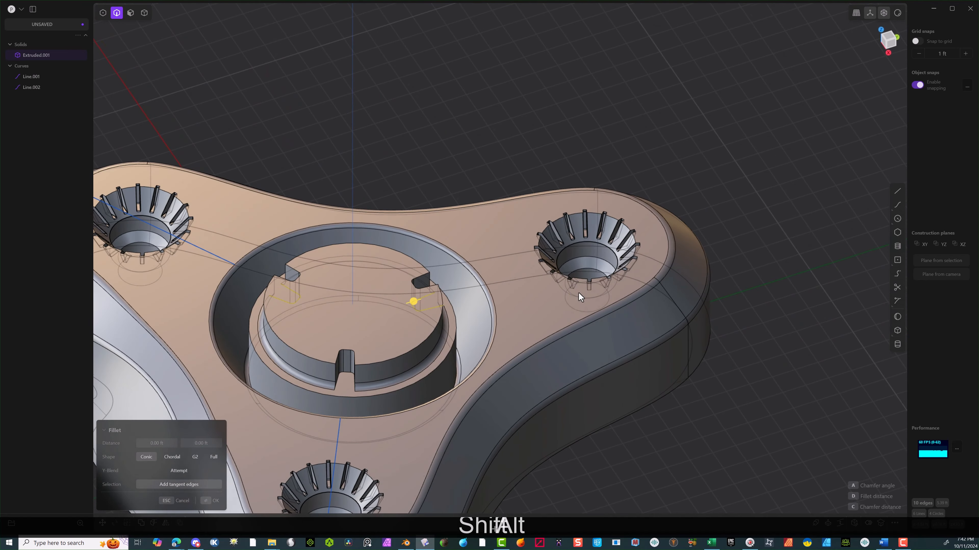
pyautogui.keyDown('alt'); pyautogui.keyDown('shift'); pyautogui.click(345, 373); pyautogui.keyUp('shift'); pyautogui.keyUp('alt')
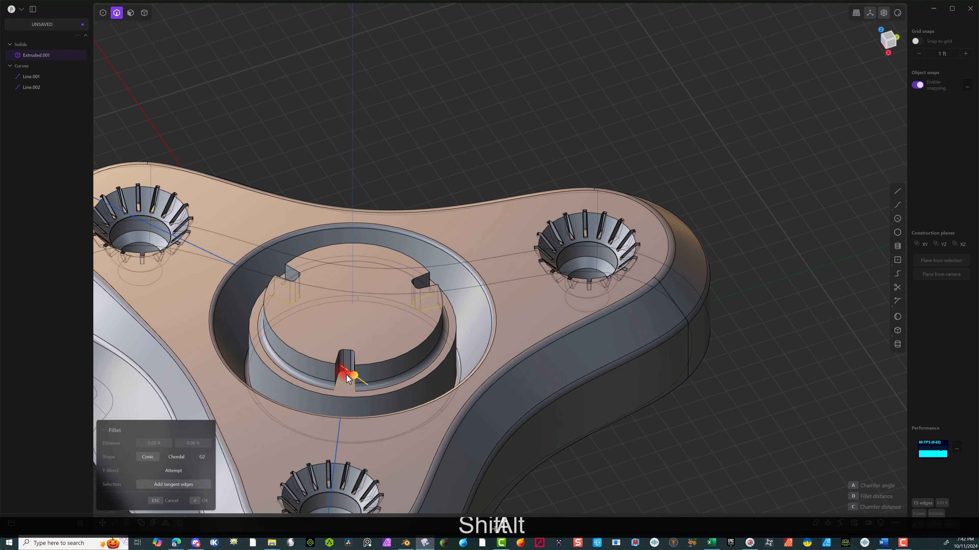
pyautogui.moveTo(353, 375); pyautogui.dragTo(353, 369)
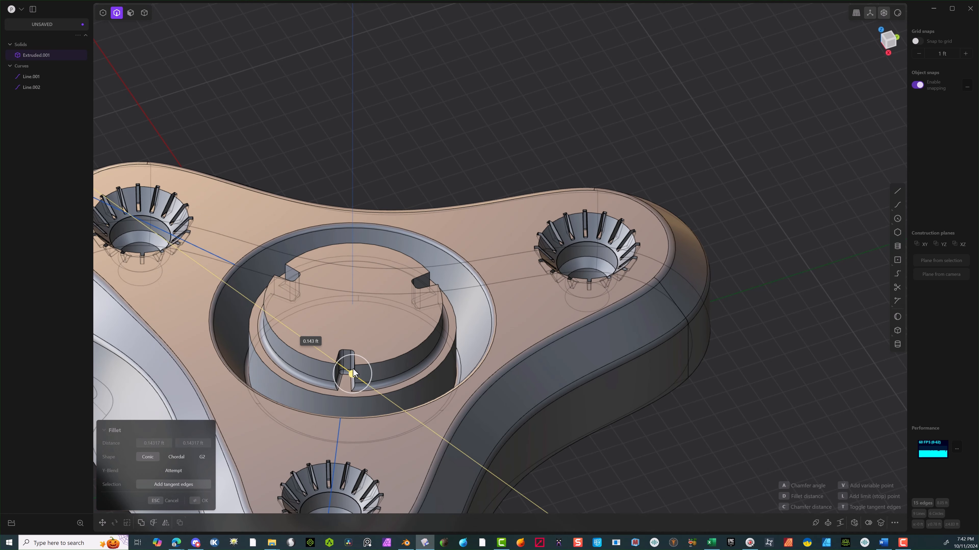
pyautogui.moveTo(353, 370); pyautogui.dragTo(353, 370)
pyautogui.click(201, 501)
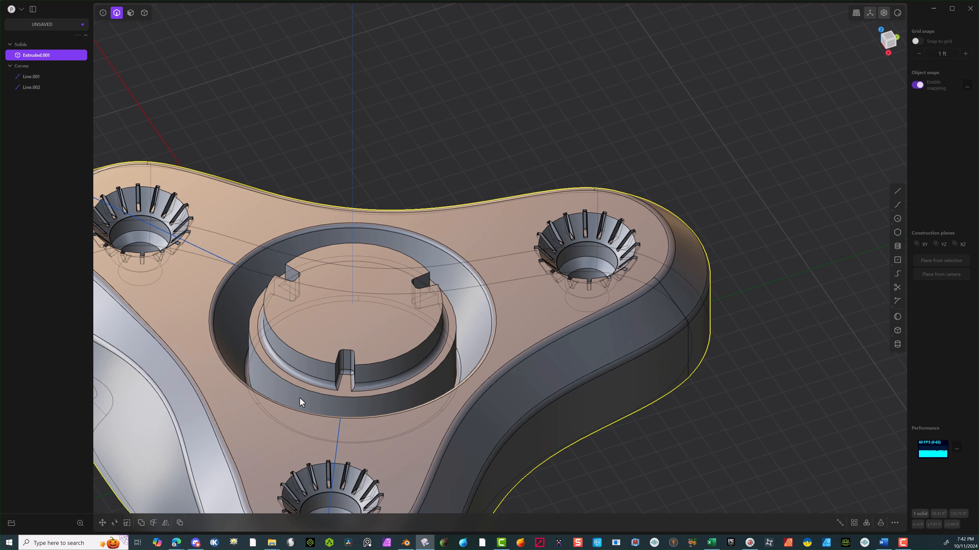
pyautogui.click(273, 413)
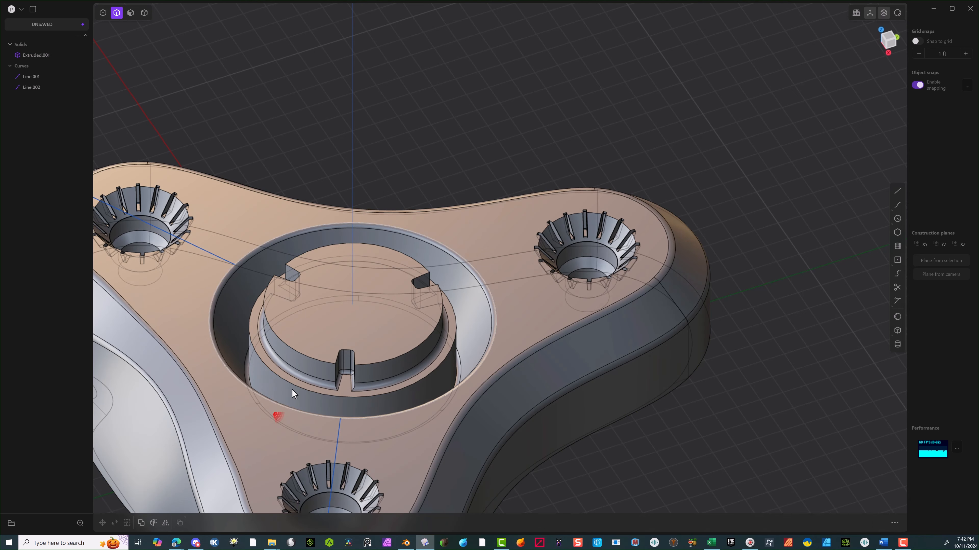
# Fillet the outer side corners of all three notches, where they meet the central cylinder's wall.
pyautogui.click(334, 369)
pyautogui.press('f')
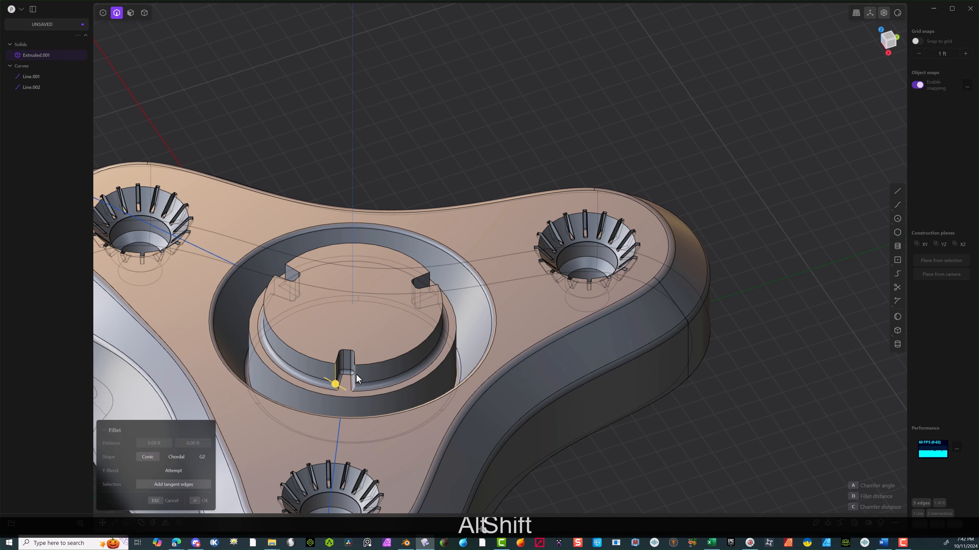
pyautogui.click(438, 294)
pyautogui.click(429, 276)
pyautogui.click(285, 272)
pyautogui.keyDown('alt'); pyautogui.keyDown('shift'); pyautogui.click(275, 289); pyautogui.keyUp('shift'); pyautogui.keyUp('alt')
pyautogui.moveTo(298, 307); pyautogui.dragTo(474, 292, button='middle')
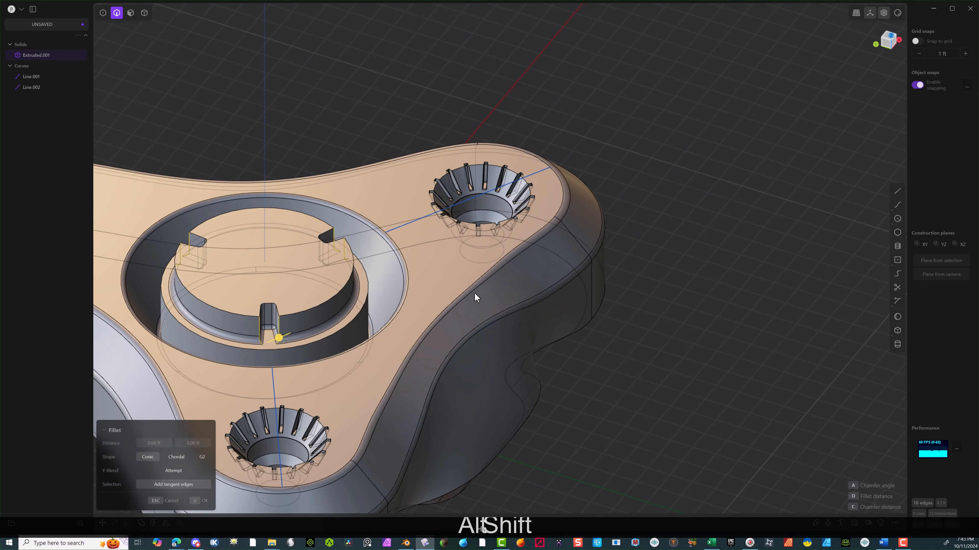
pyautogui.scroll(4, 273, 347)
pyautogui.scroll(5, 242, 365)
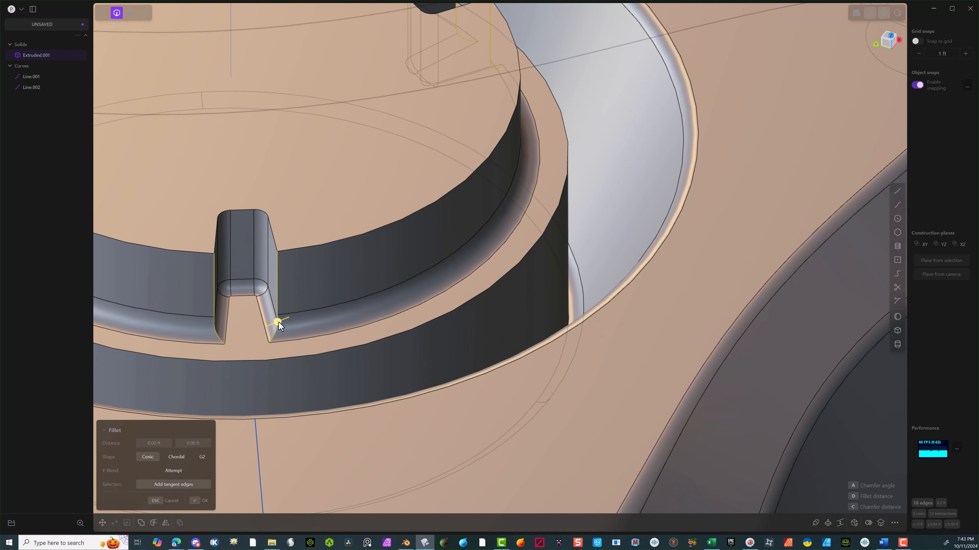
pyautogui.moveTo(279, 326)
pyautogui.mouseDown()
pyautogui.moveTo(282, 315)
pyautogui.moveTo(266, 323)
pyautogui.mouseUp()
pyautogui.click(199, 501)
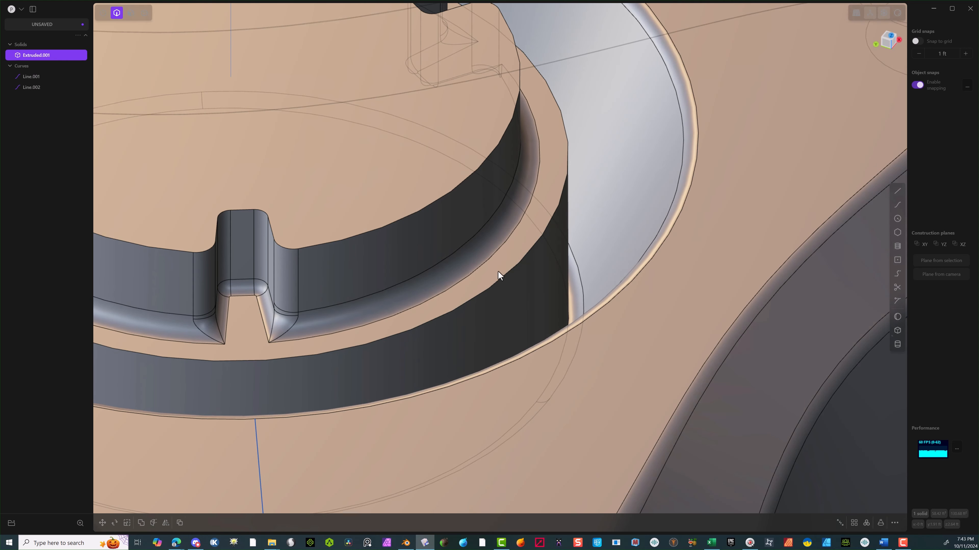
pyautogui.click(601, 242)
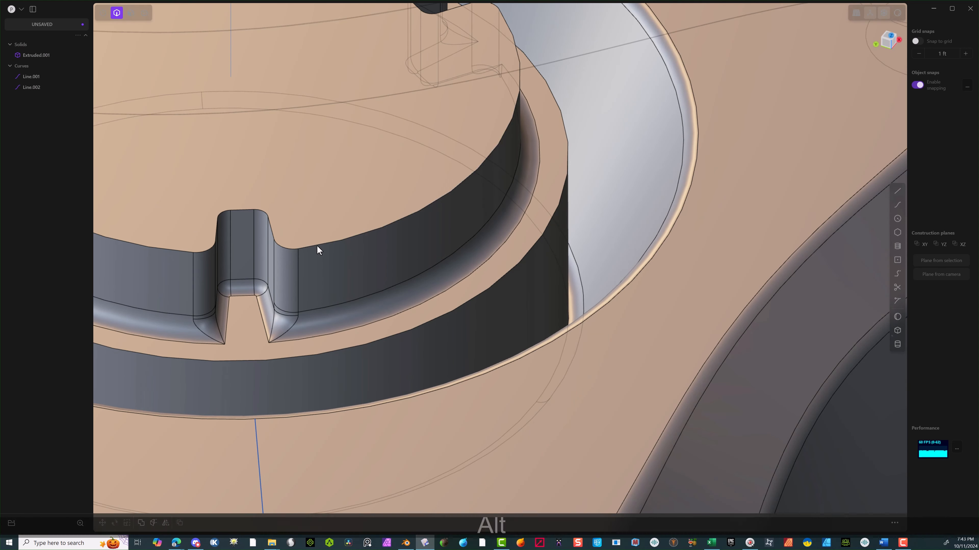
# Chamfer the complete top edge loop of the central cylinder, following the outlines of the three notches.
pyautogui.keyDown('alt'); pyautogui.moveTo(317, 246); pyautogui.dragTo(286, 240); pyautogui.keyUp('alt')
pyautogui.moveTo(289, 244); pyautogui.dragTo(287, 239)
pyautogui.click(192, 501)
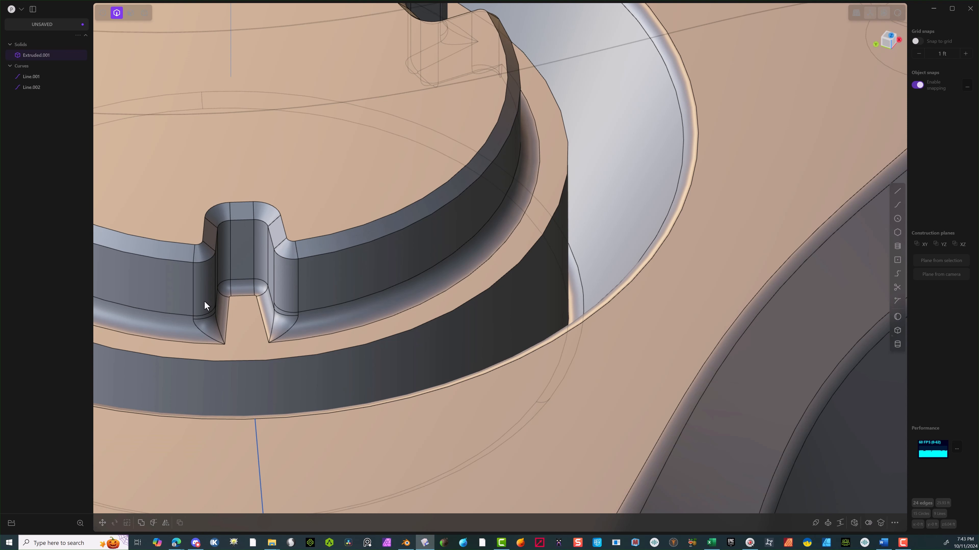
# Fillet both the upper and lower edge loops of the cylinder's top chamfer by about 0.024 ft.
pyautogui.click(199, 263)
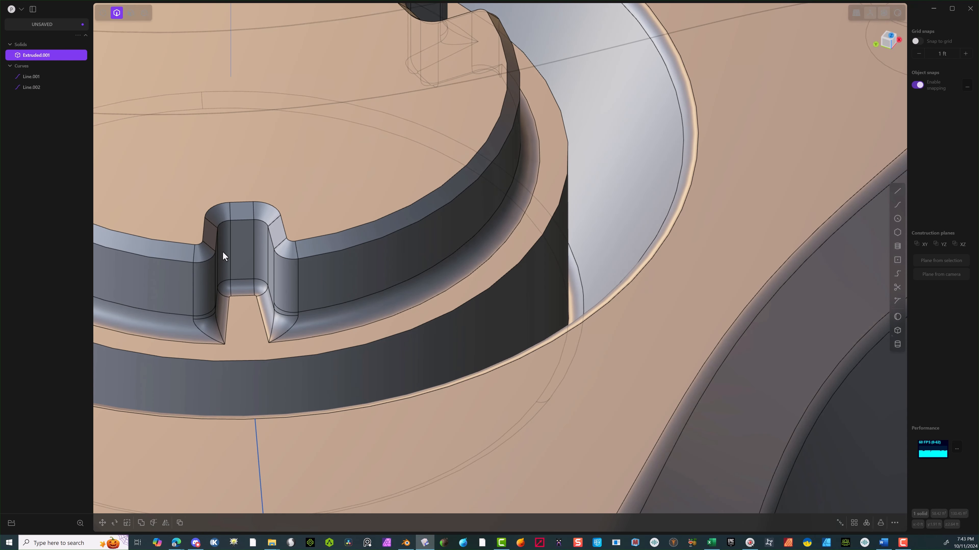
pyautogui.keyDown('alt'); pyautogui.keyDown('shift'); pyautogui.click(205, 260); pyautogui.keyUp('shift'); pyautogui.keyUp('alt')
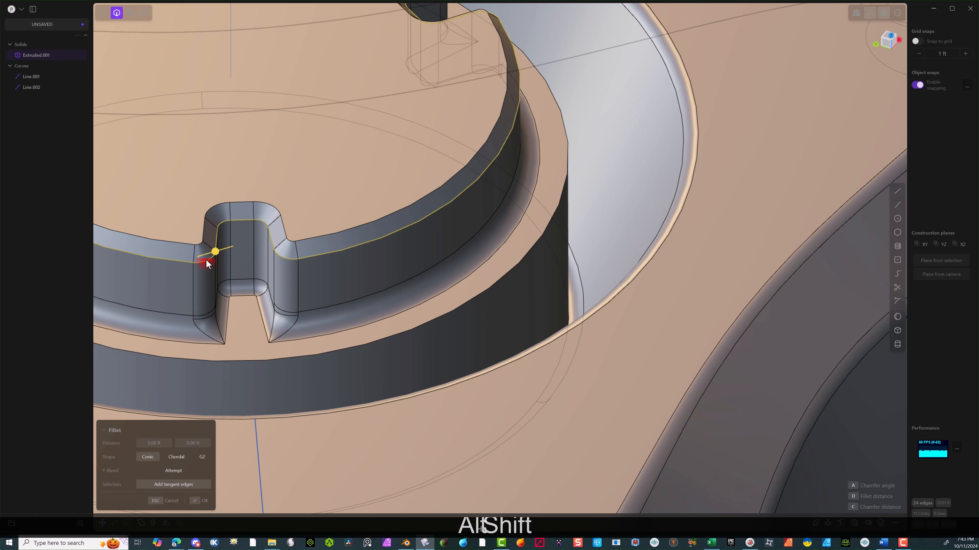
pyautogui.keyDown('alt'); pyautogui.keyDown('shift'); pyautogui.click(180, 242); pyautogui.keyUp('shift'); pyautogui.keyUp('alt')
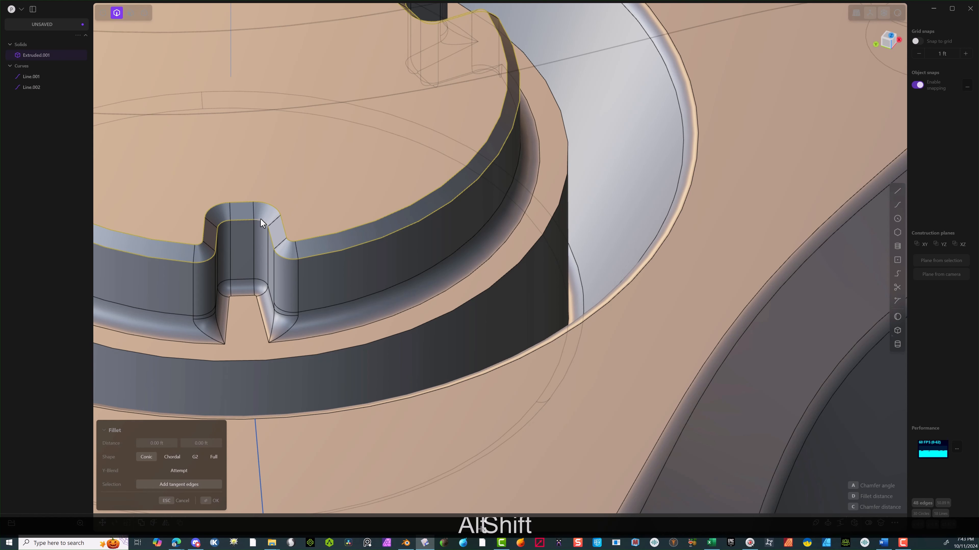
pyautogui.press('b')
pyautogui.scroll(-5, 293, 221)
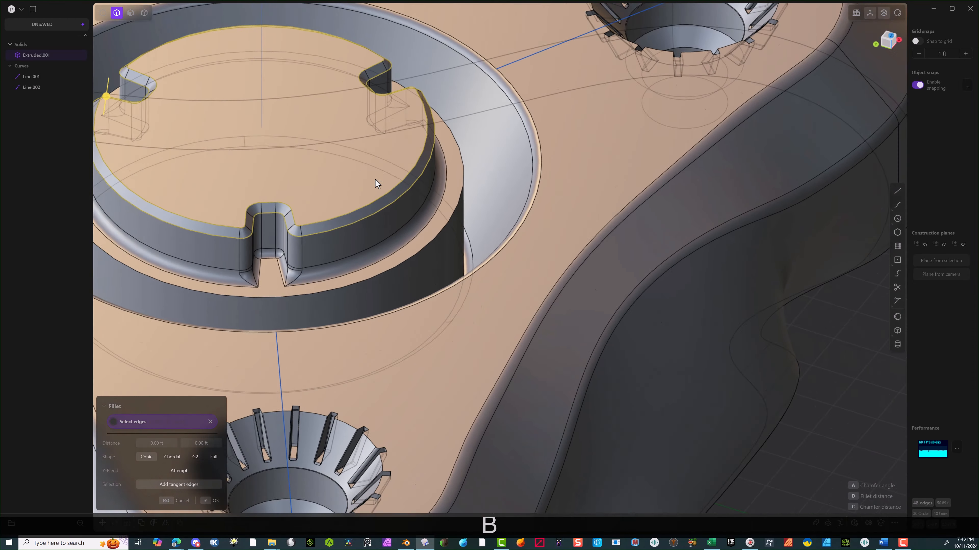
pyautogui.moveTo(372, 169); pyautogui.dragTo(497, 190, button='middle')
pyautogui.scroll(5, 347, 261)
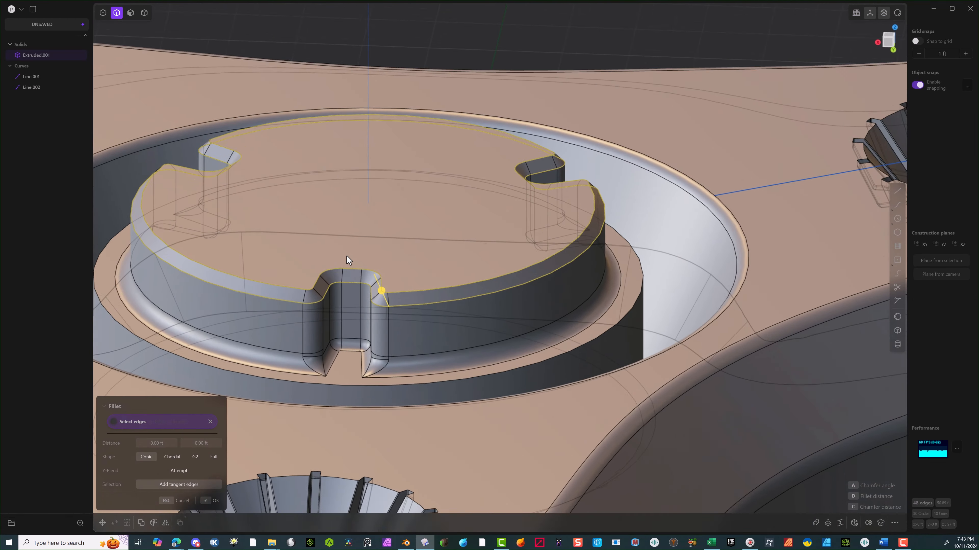
pyautogui.click(393, 299)
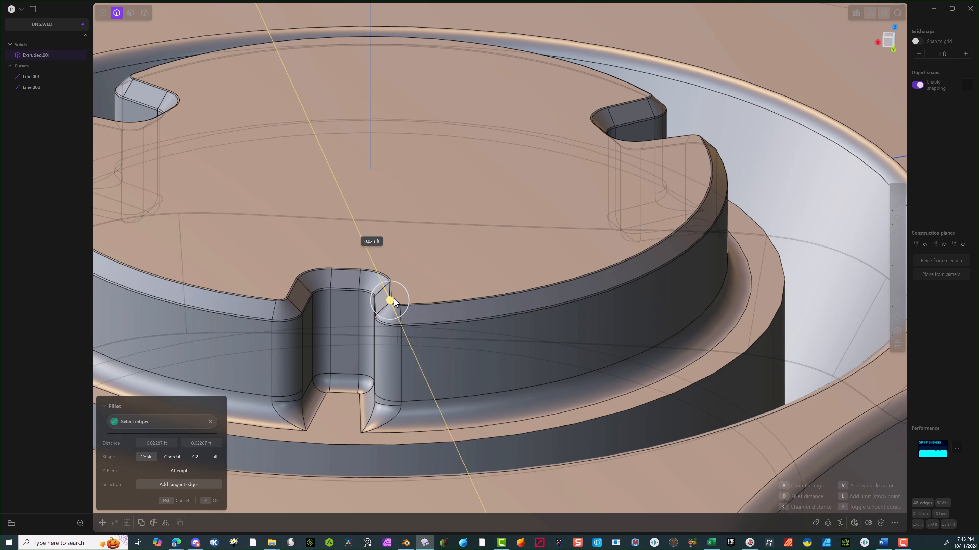
pyautogui.moveTo(394, 298); pyautogui.dragTo(395, 298)
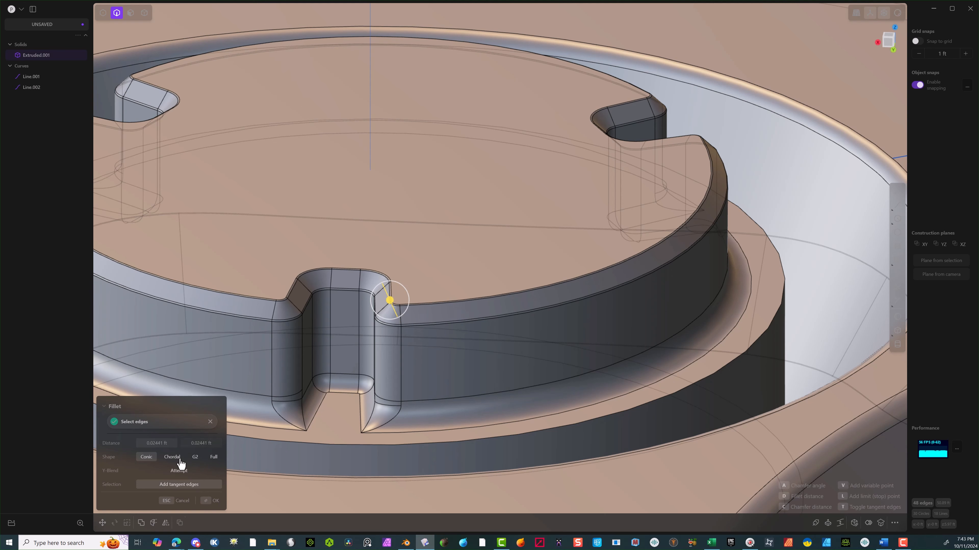
pyautogui.click(203, 501)
# Draw a circle centred on the top face of the central cylinder, staying inside the three notches.
pyautogui.scroll(-10, 226, 429)
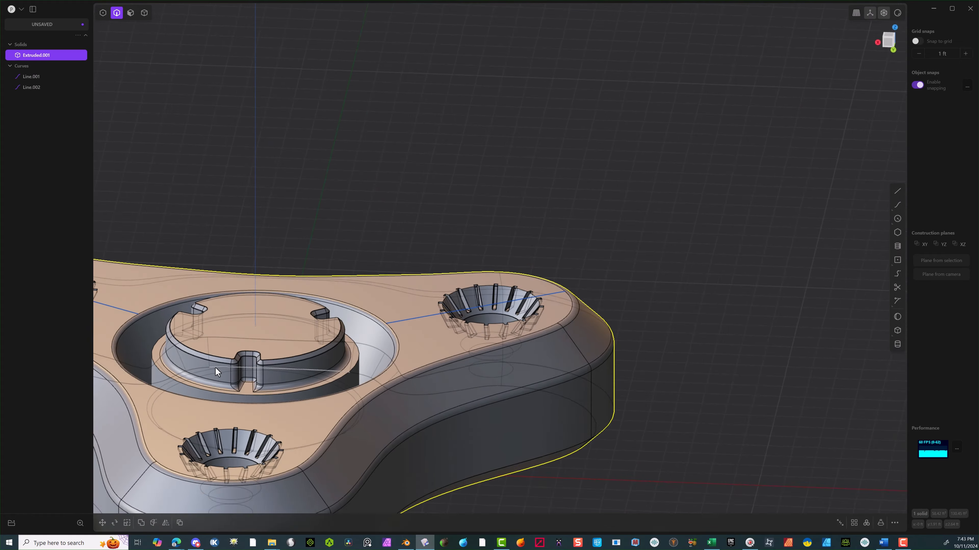
pyautogui.moveTo(215, 367); pyautogui.dragTo(870, 212, button='middle')
pyautogui.click(894, 220)
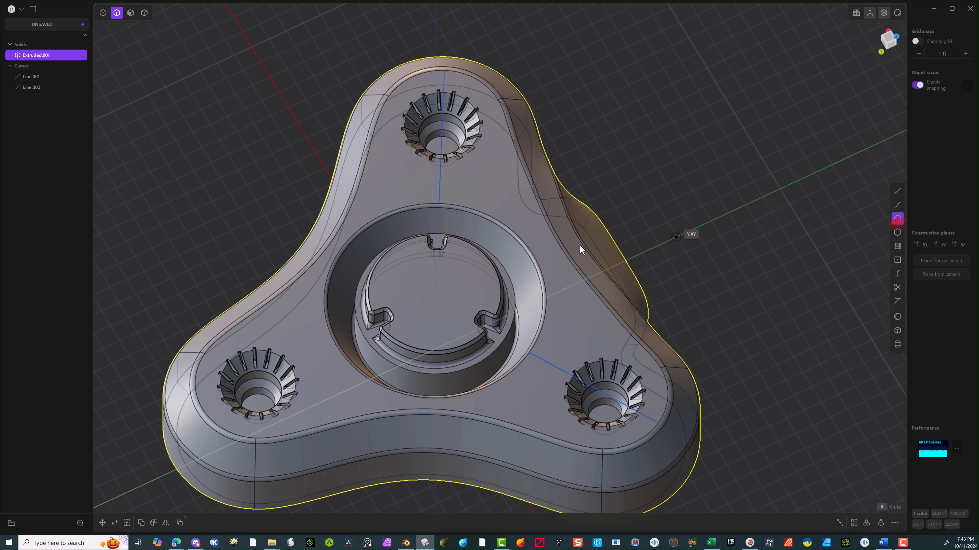
pyautogui.click(435, 292)
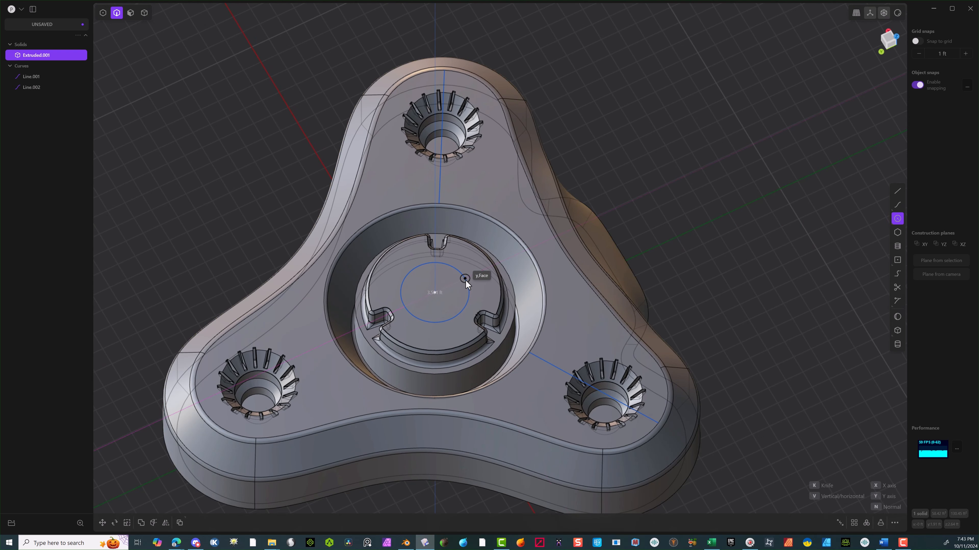
pyautogui.click(465, 279)
# Duplicate the circle and move the copy straight up along Z by about 3.08 ft.
pyautogui.moveTo(464, 280); pyautogui.dragTo(475, 208, button='middle')
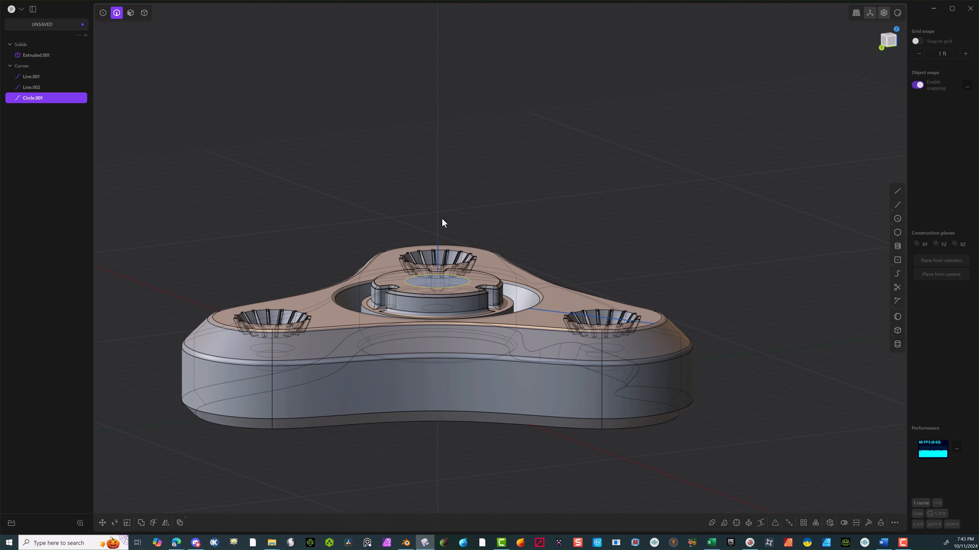
pyautogui.hotkey('shift', 'd')
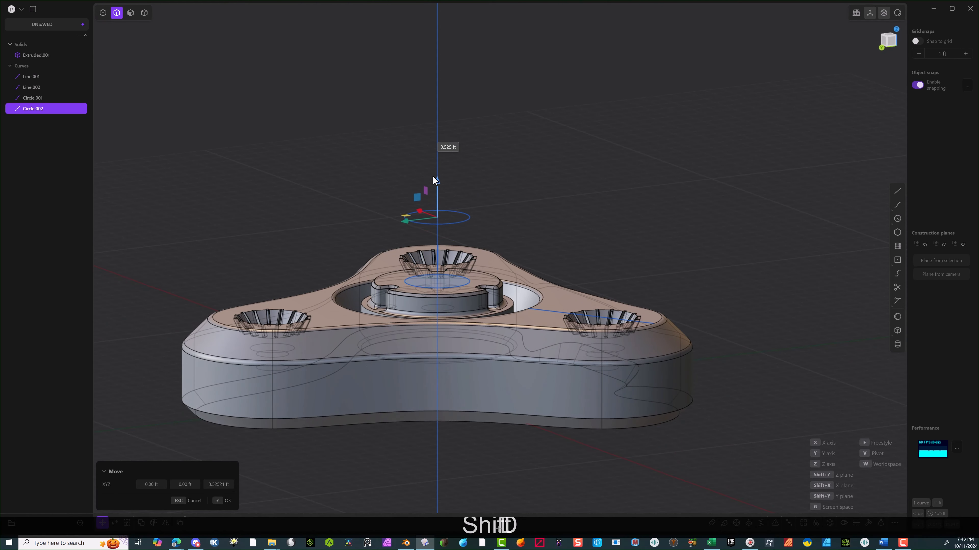
pyautogui.click(435, 184)
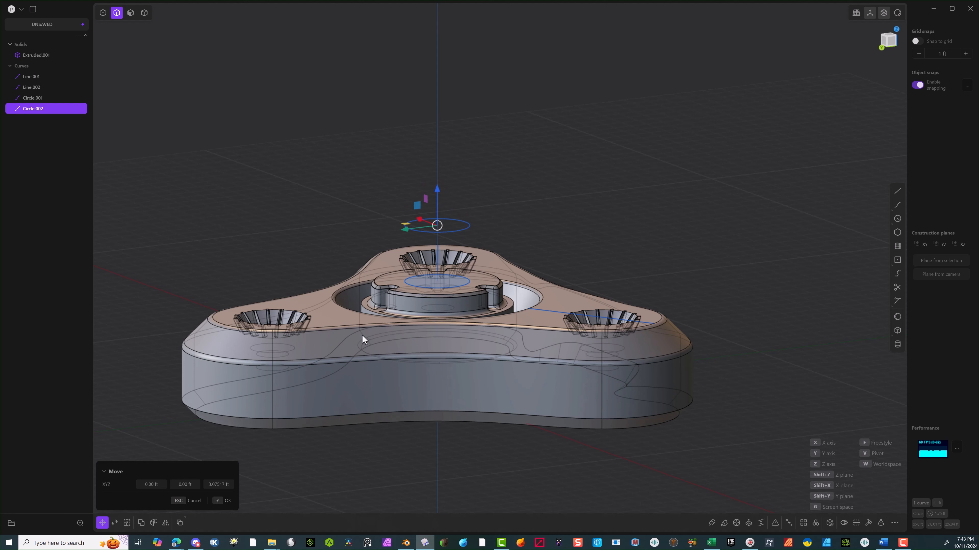
pyautogui.click(221, 501)
pyautogui.scroll(2, 430, 279)
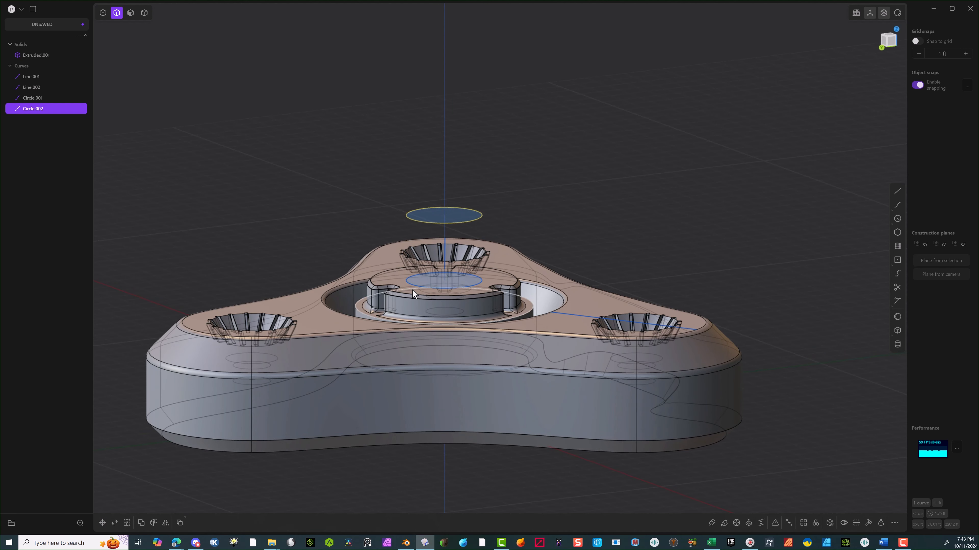
pyautogui.press('Escape')
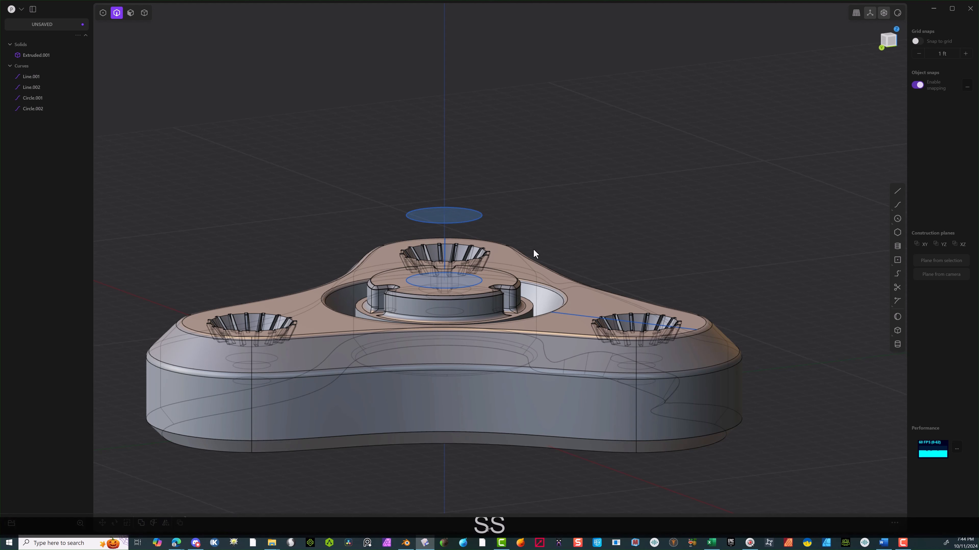
# Scale the circle on the cylinder's top face to about 0.65 and move it up along Z by about 2.07 ft.
pyautogui.click(478, 280)
pyautogui.press('s')
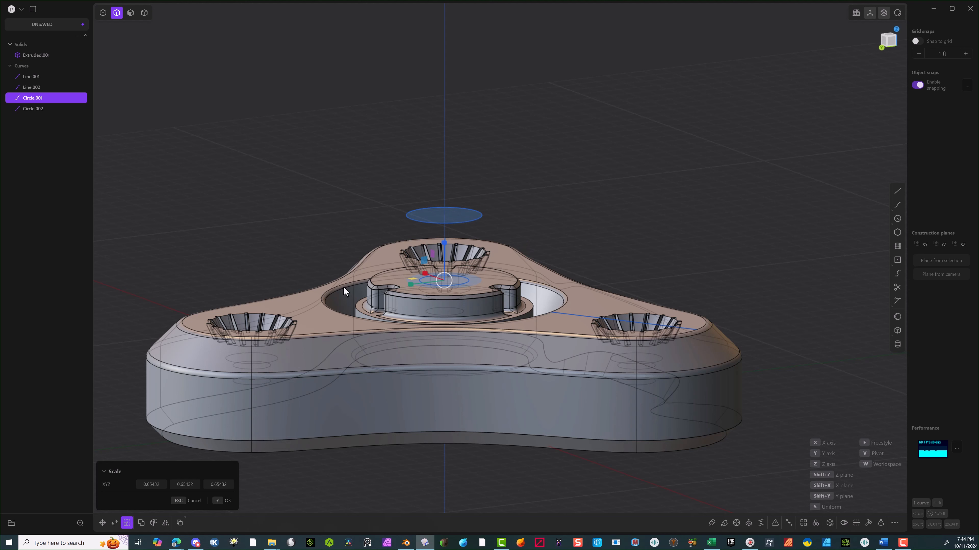
pyautogui.press('g')
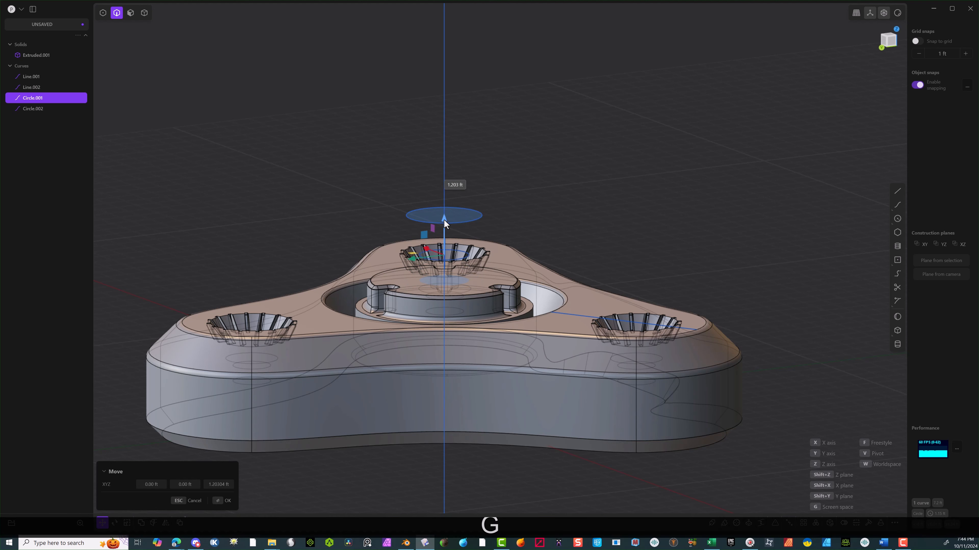
pyautogui.click(443, 208)
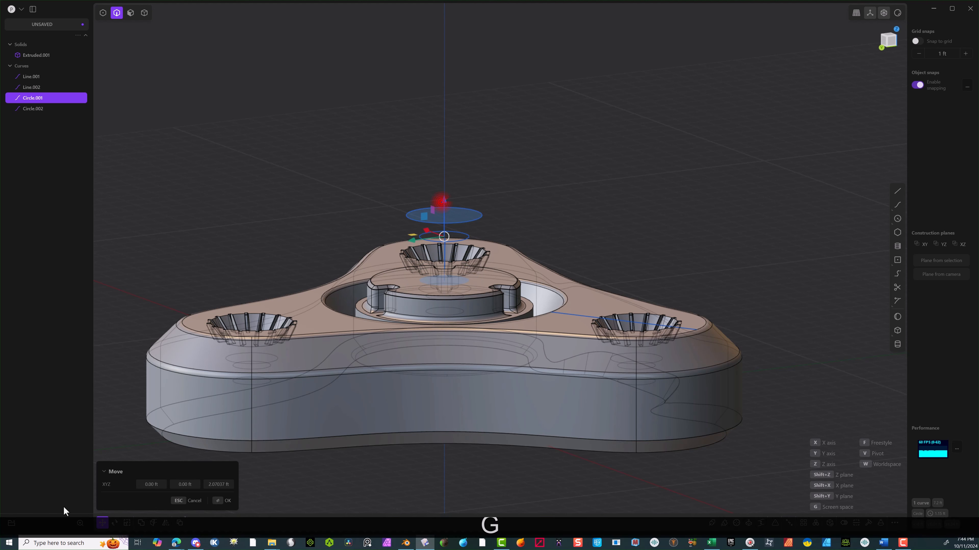
pyautogui.click(218, 497)
# Loft a tapered solid between the small lower circle and the larger upper circle.
pyautogui.press('3')
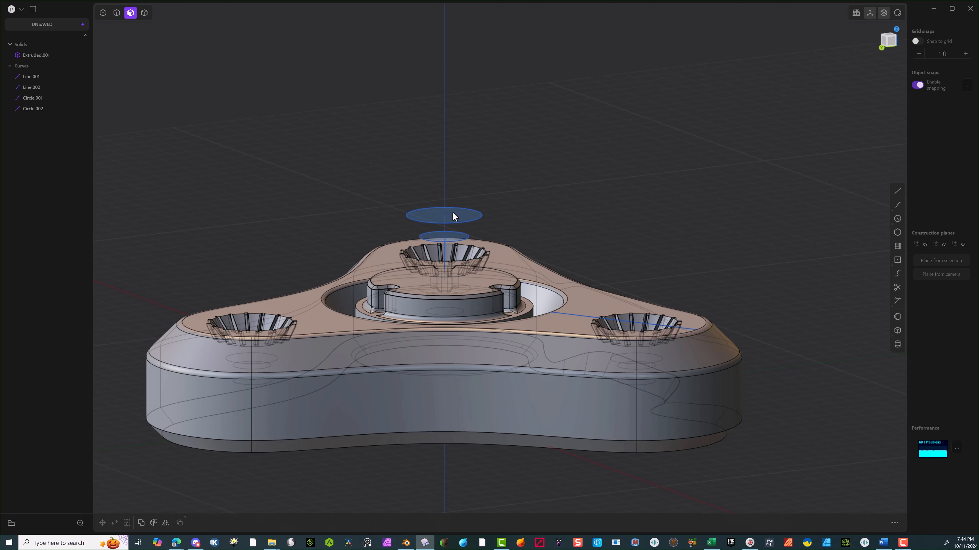
pyautogui.press('e')
pyautogui.press('capslock')
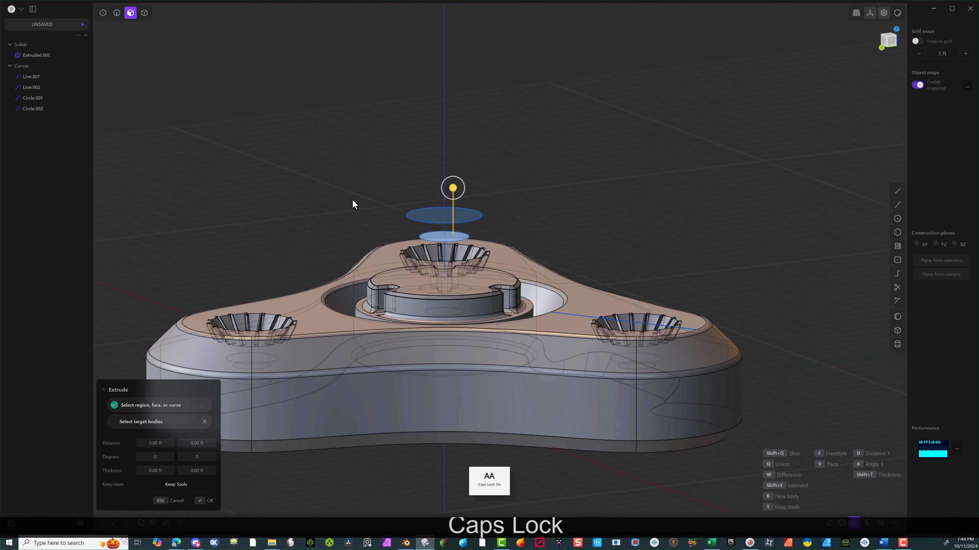
pyautogui.keyDown('shift'); pyautogui.click(470, 218); pyautogui.keyUp('shift')
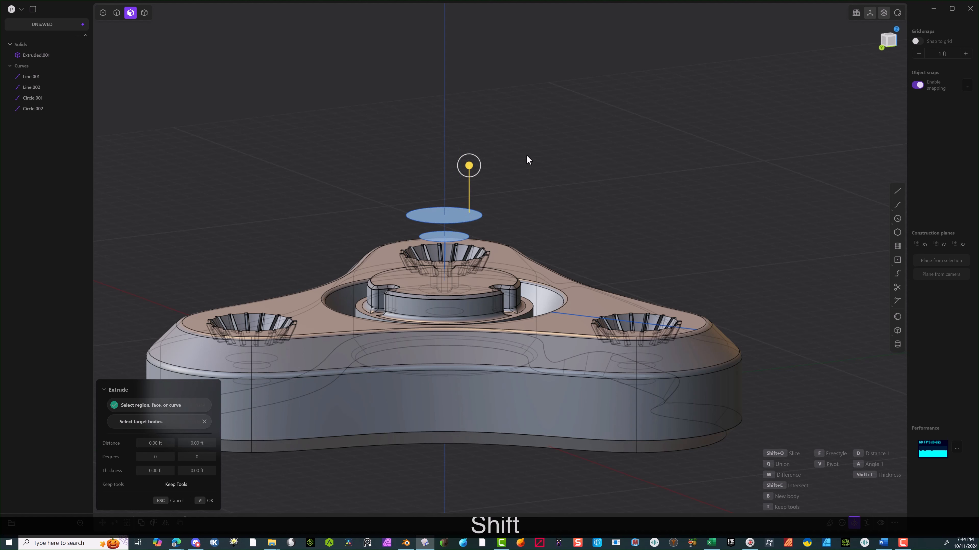
pyautogui.press('l')
pyautogui.click(196, 500)
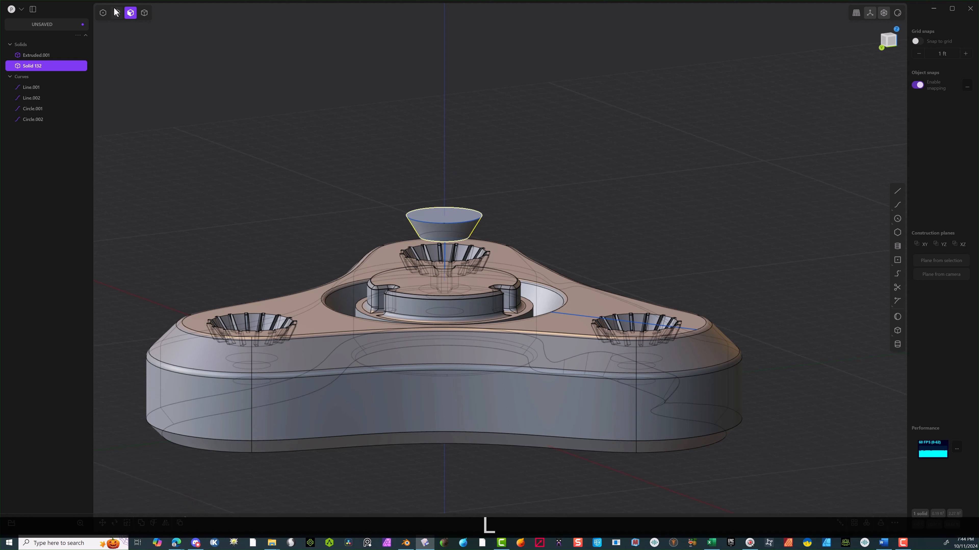
# Delete the two circle curves used for the tapered solid.
pyautogui.click(116, 13)
pyautogui.click(437, 235)
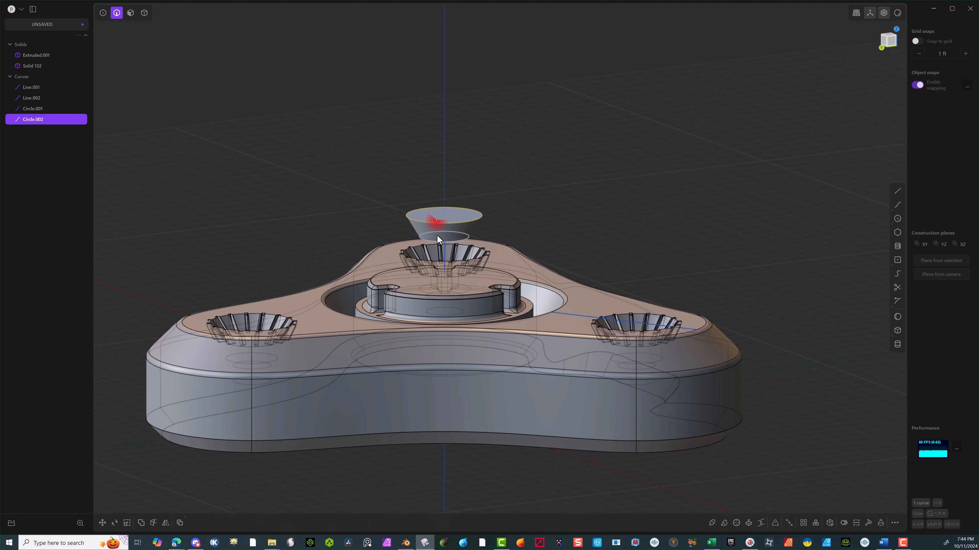
pyautogui.keyDown('shift'); pyautogui.click(432, 242); pyautogui.keyUp('shift')
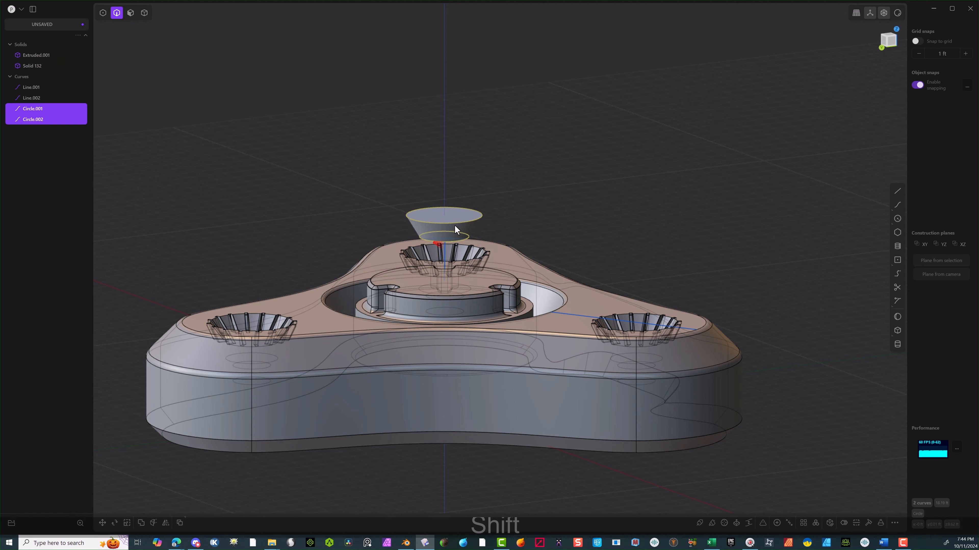
pyautogui.press('Delete')
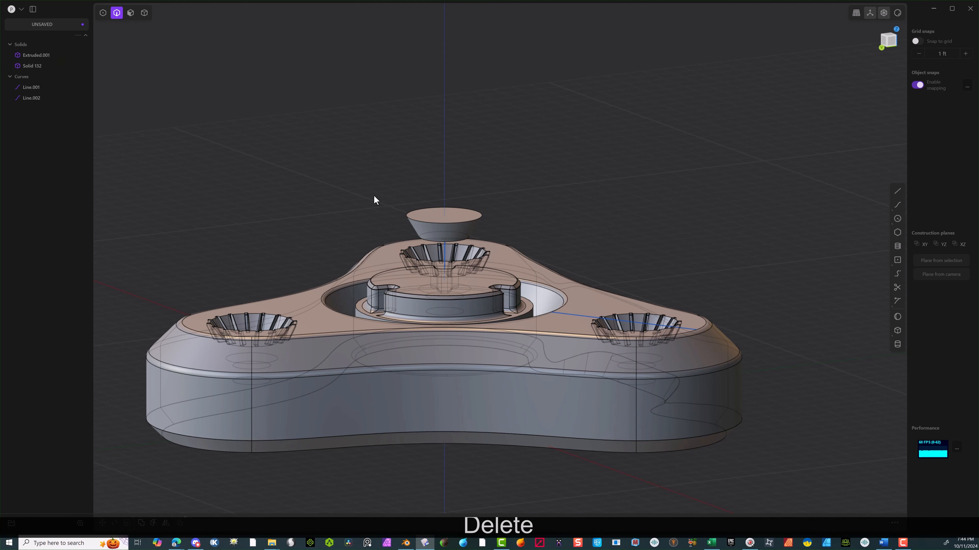
pyautogui.click(430, 240)
pyautogui.press('f')
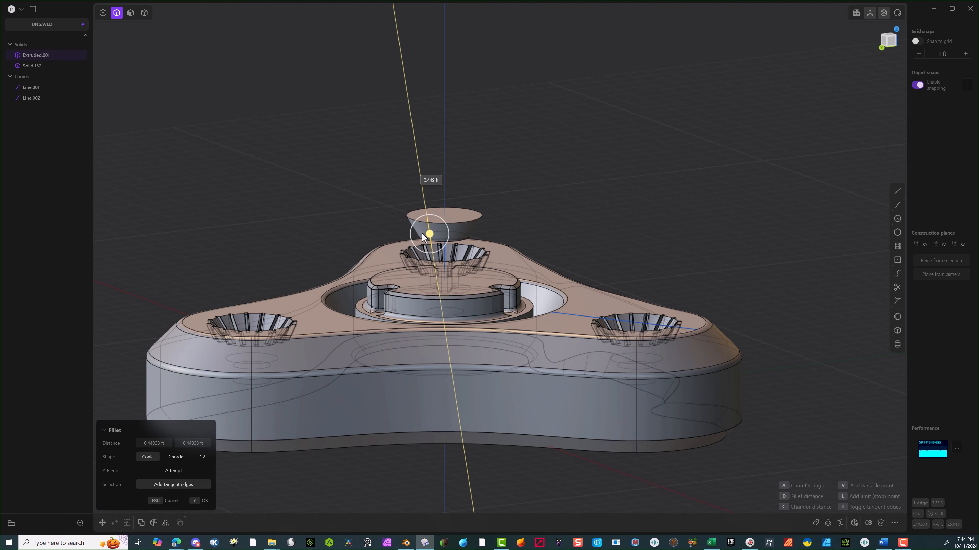
pyautogui.scroll(6, 439, 205)
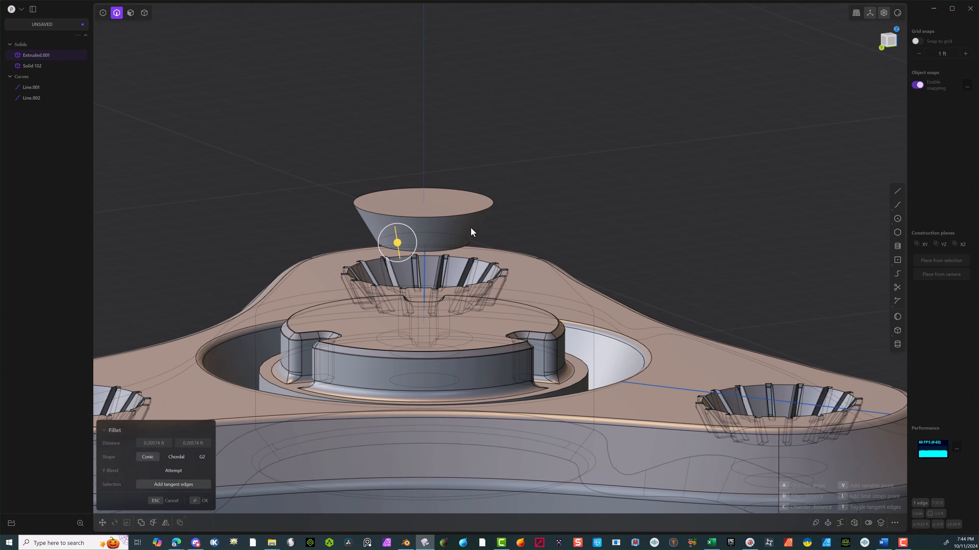
pyautogui.moveTo(404, 243); pyautogui.dragTo(422, 250, button='middle')
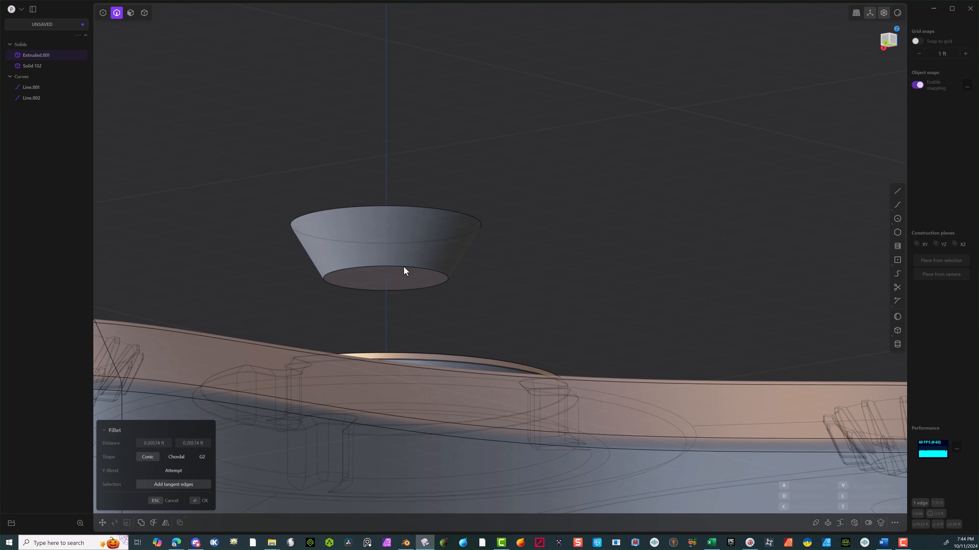
pyautogui.click(173, 502)
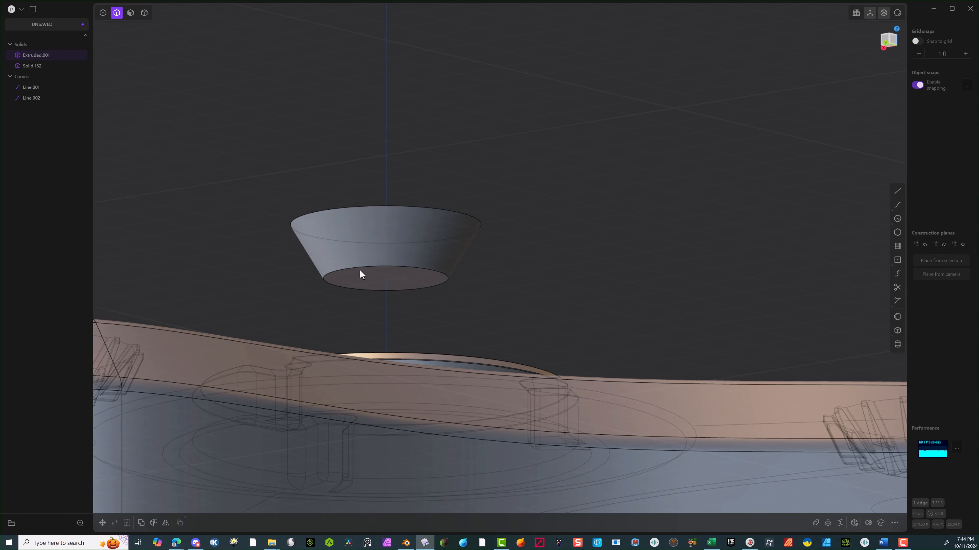
# Fillet the bottom circular edge of the tapered solid.
pyautogui.click(366, 266)
pyautogui.press('f')
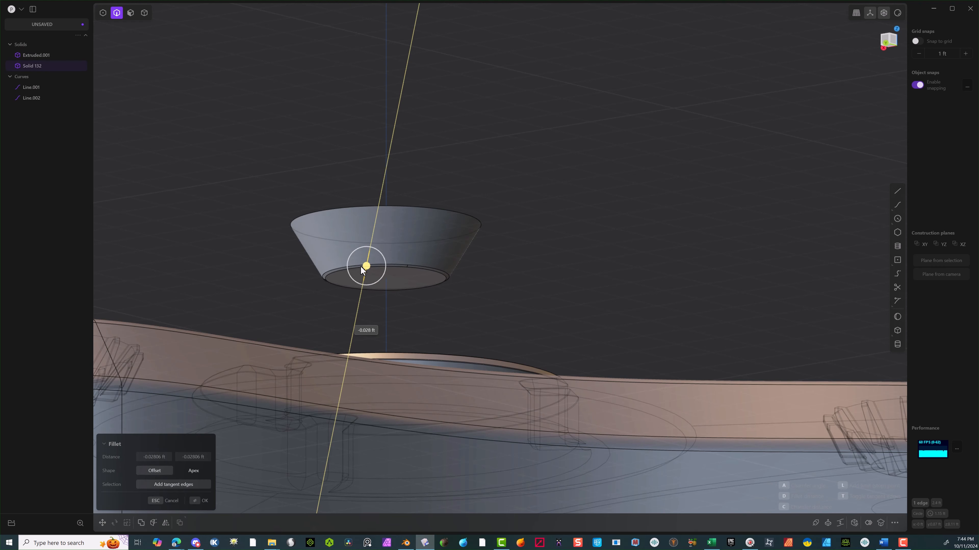
pyautogui.click(198, 501)
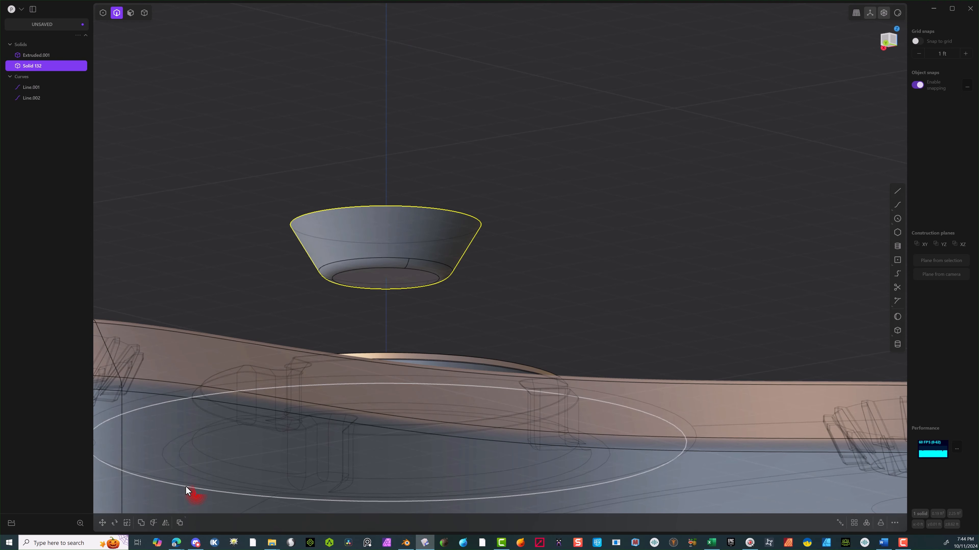
# Move the tapered solid straight down along Z by about 2.66 ft, sinking it partly into the central cylinder's top.
pyautogui.press('g')
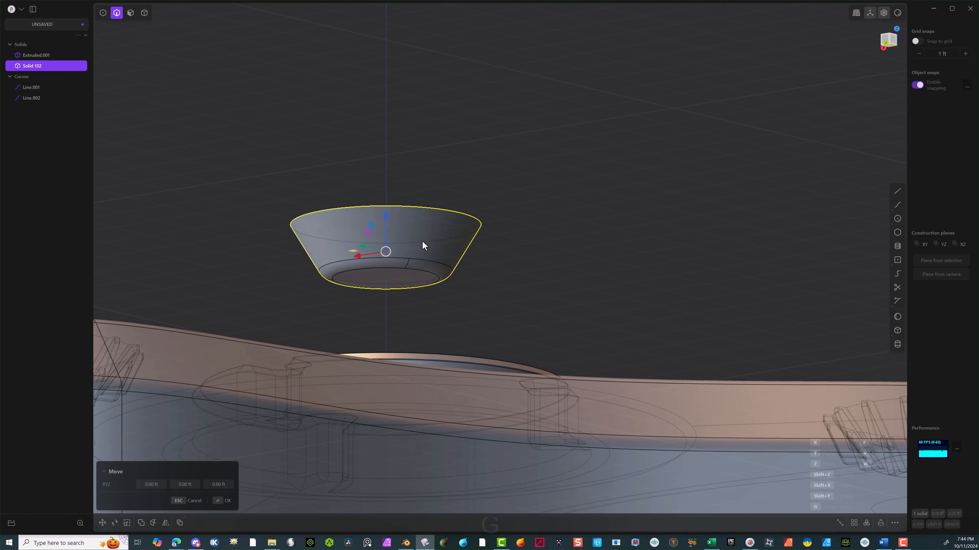
pyautogui.moveTo(491, 242); pyautogui.dragTo(417, 270, button='middle')
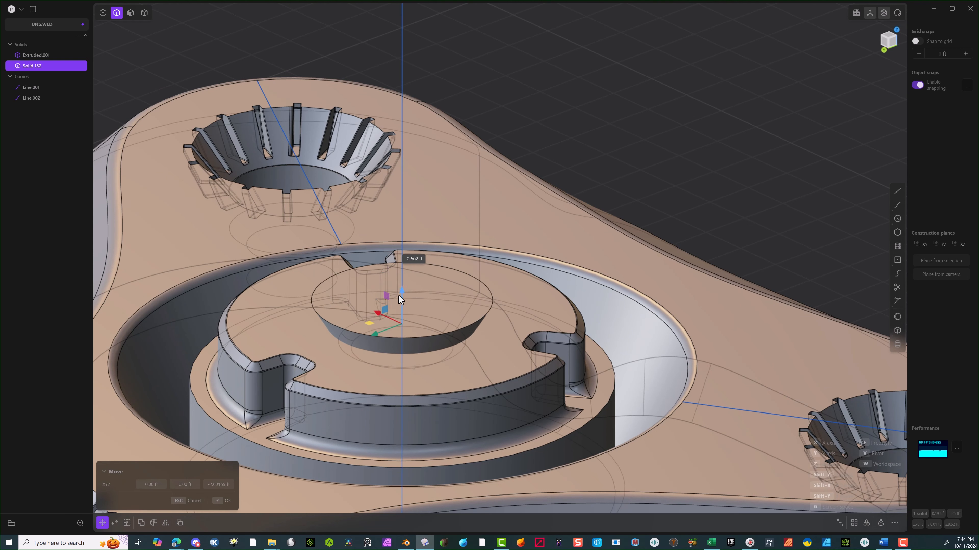
pyautogui.click(219, 500)
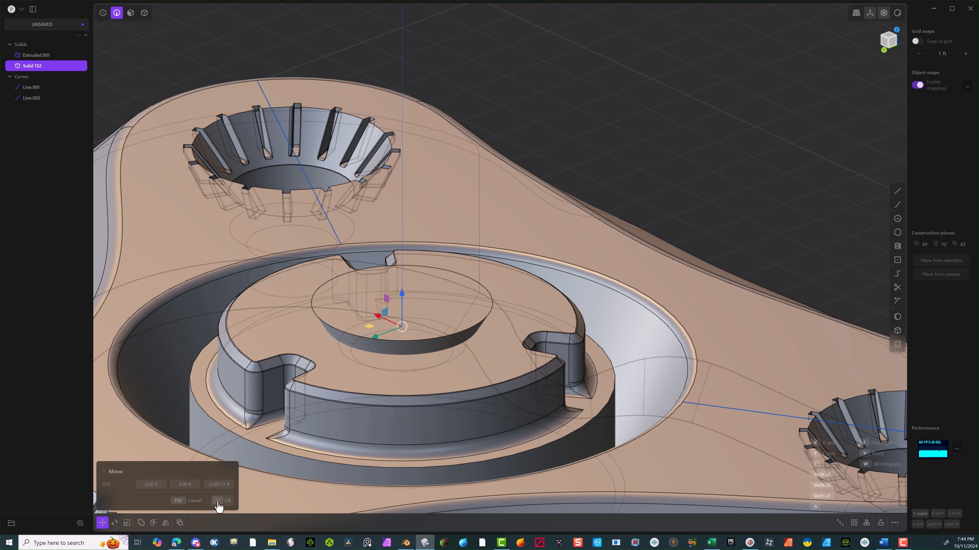
# Slice the main body and the tapered solid against each other with a Boolean operation.
pyautogui.click(145, 13)
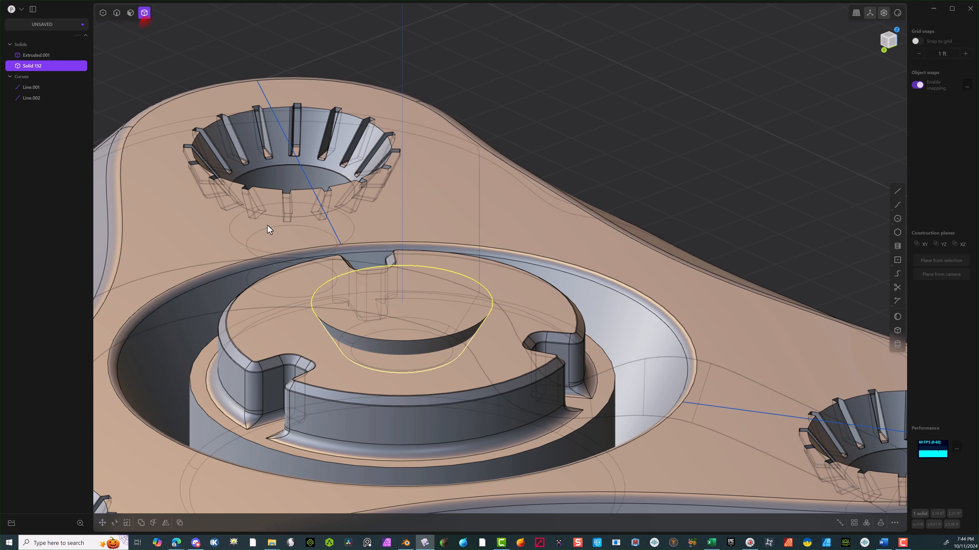
pyautogui.click(285, 341)
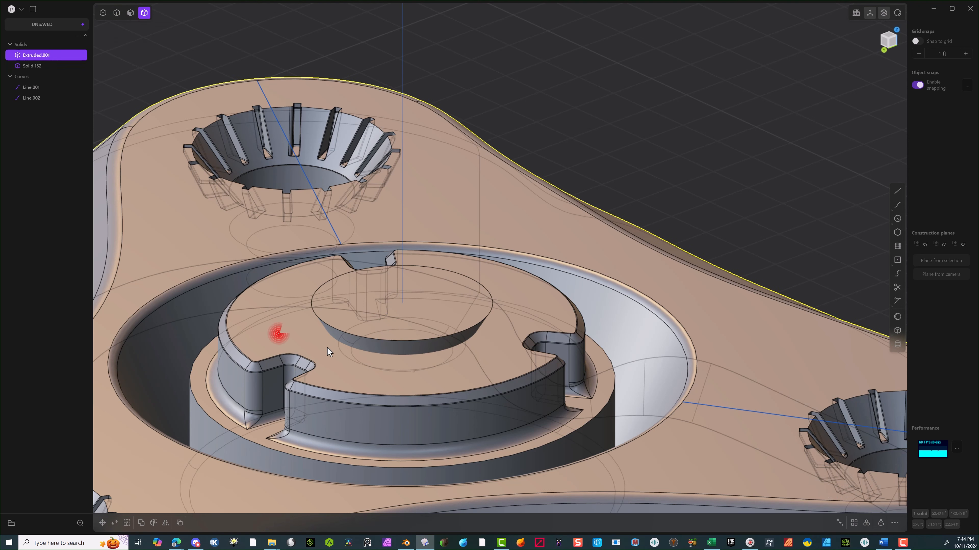
pyautogui.keyDown('shift'); pyautogui.click(358, 332); pyautogui.keyUp('shift')
pyautogui.hotkey('shift', 'q')
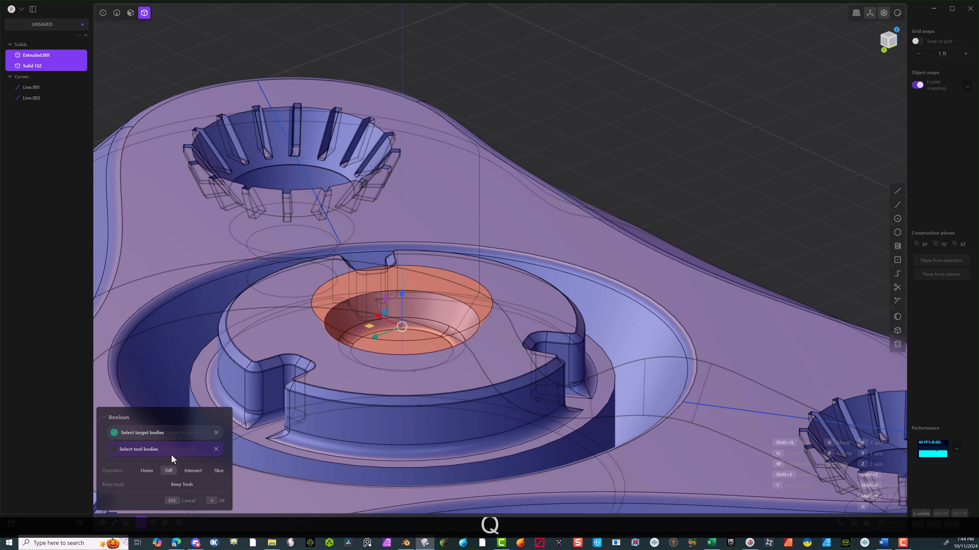
pyautogui.hotkey('shift', 'q')
pyautogui.click(218, 501)
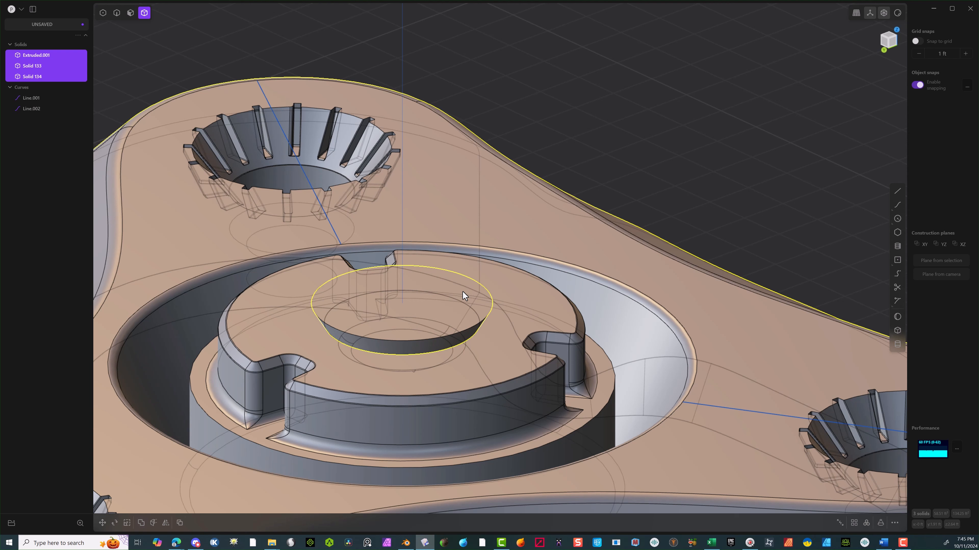
pyautogui.click(462, 292)
pyautogui.press('Delete')
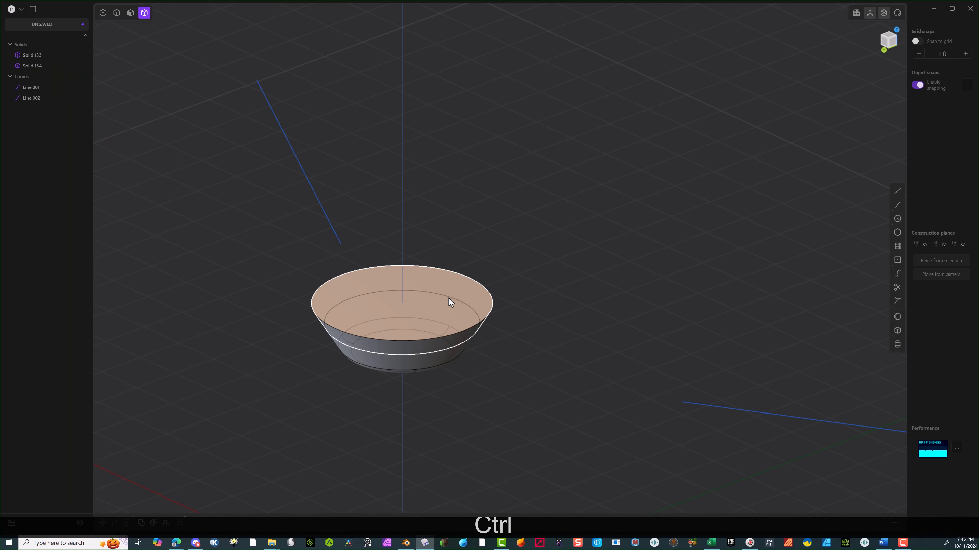
pyautogui.hotkey('ctrl', 'z')
# Delete the sliced-off upper piece of the tapered solid that protrudes above the central cylinder.
pyautogui.click(453, 308)
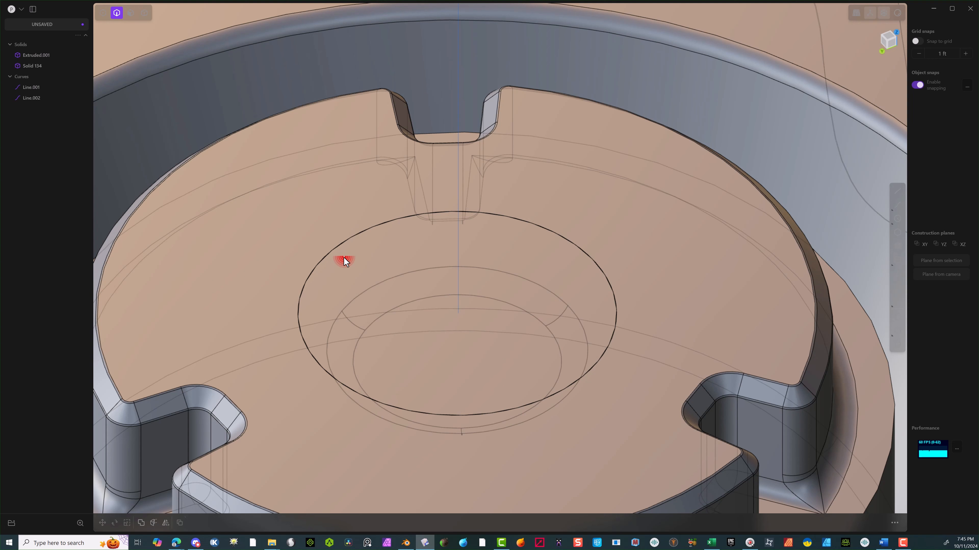
# Add a narrow chamfer to the main body's circular rim around the inset plug.
pyautogui.click(340, 256)
pyautogui.press('f')
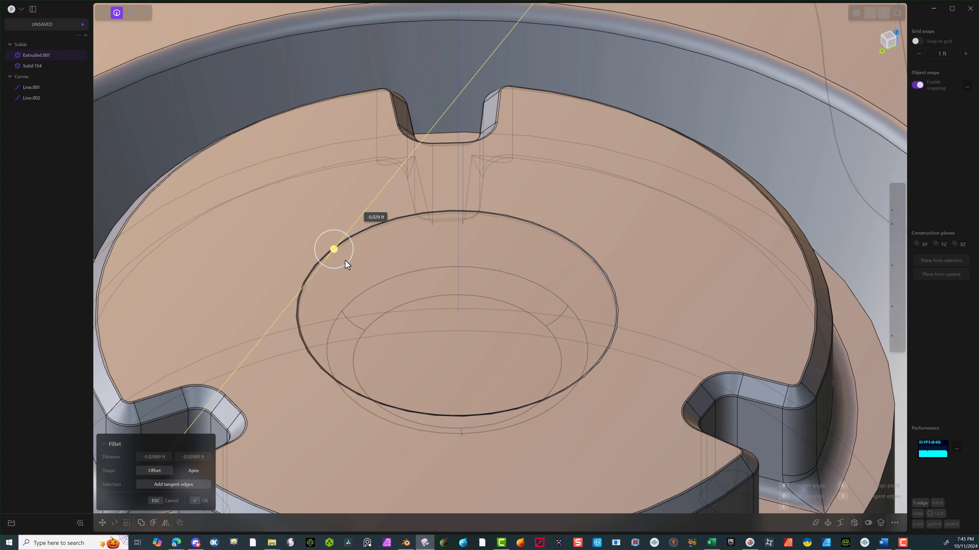
pyautogui.click(364, 267)
pyautogui.click(196, 502)
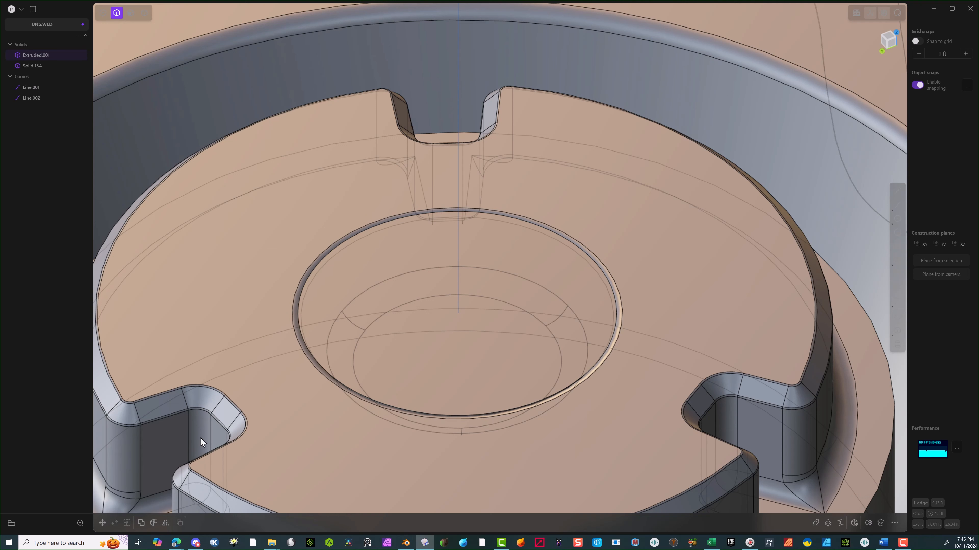
# Chamfer the top edge of the inset plug widely enough to leave an angled groove around it.
pyautogui.click(316, 271)
pyautogui.press('f')
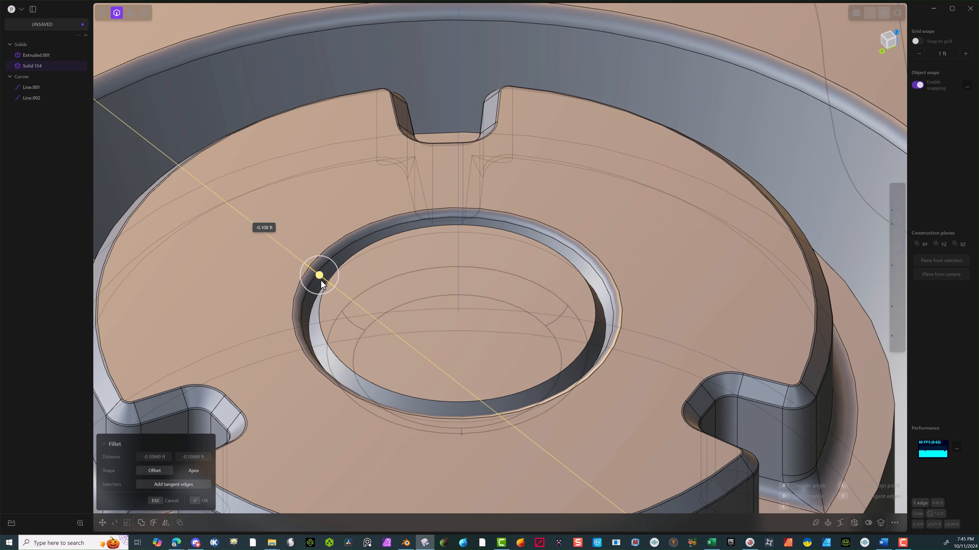
pyautogui.scroll(-5, 313, 377)
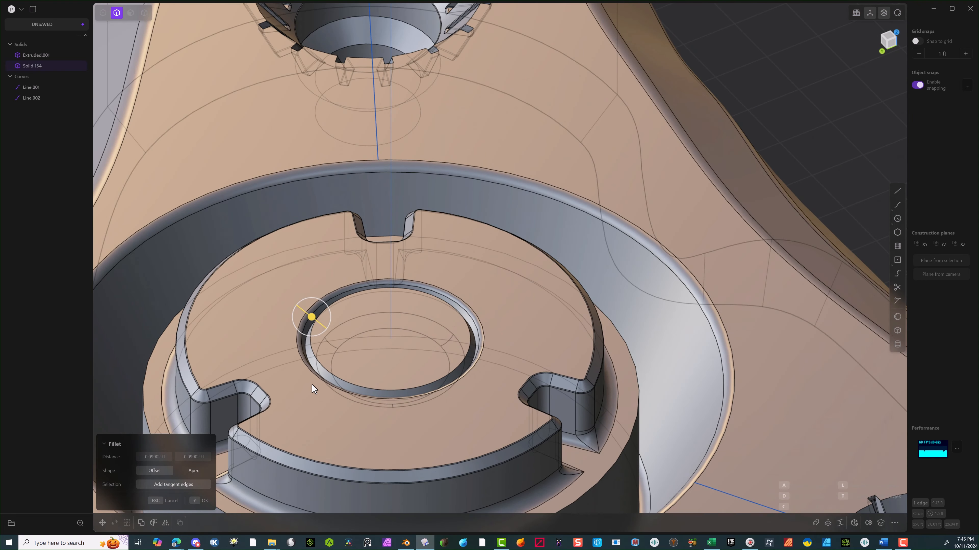
pyautogui.moveTo(318, 320); pyautogui.dragTo(324, 324)
pyautogui.click(200, 501)
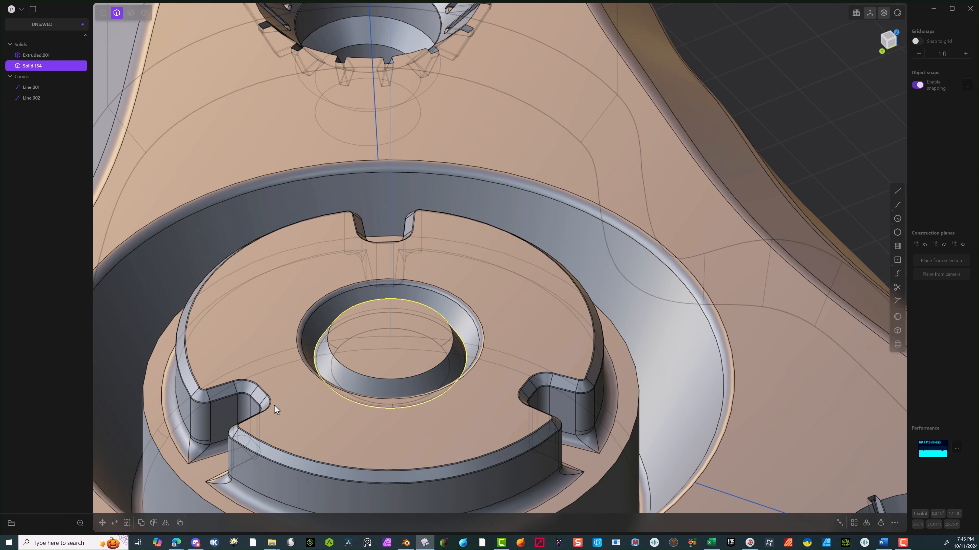
# Fillet the inner edge of the plug's chamfer, around its flat top, by about 0.079 ft.
pyautogui.moveTo(309, 366); pyautogui.dragTo(286, 437, button='middle')
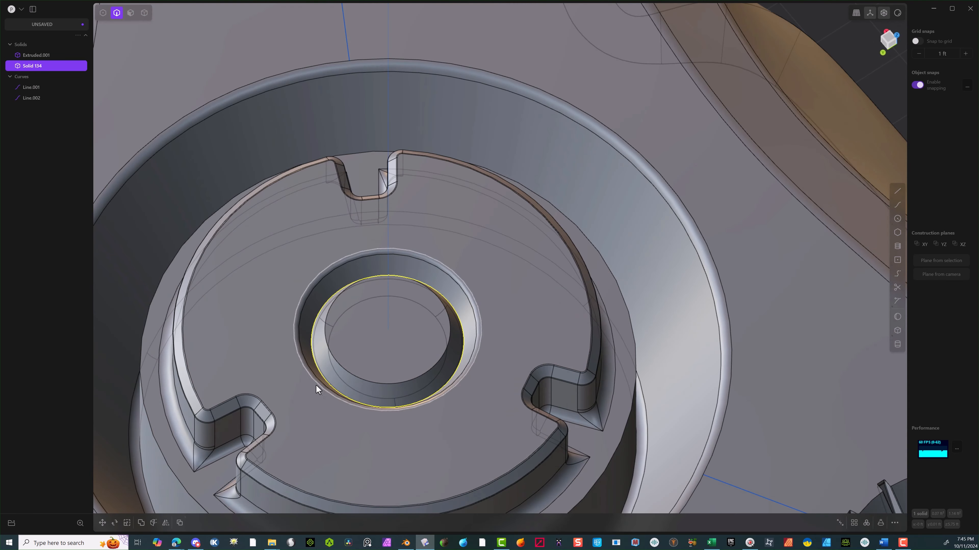
pyautogui.click(334, 363)
pyautogui.press('f')
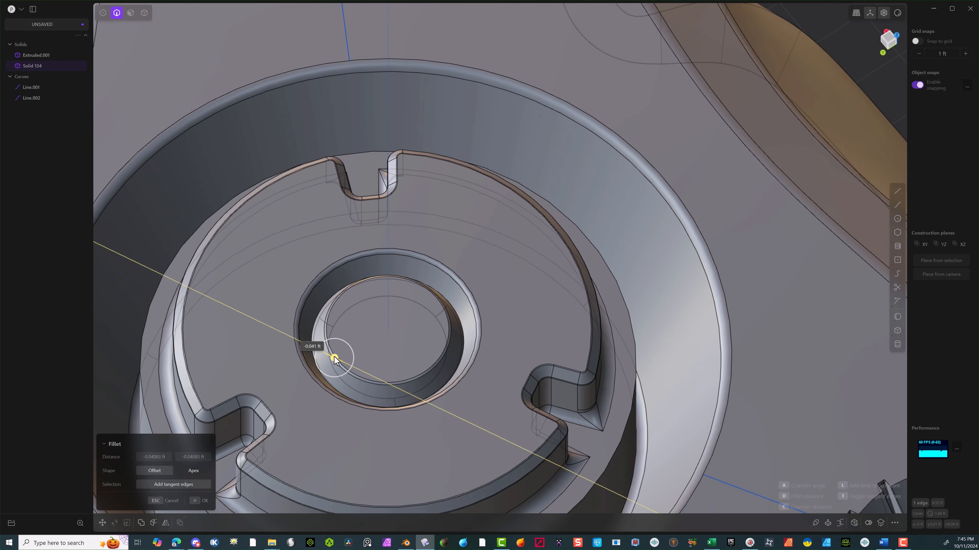
pyautogui.moveTo(332, 360); pyautogui.dragTo(330, 360)
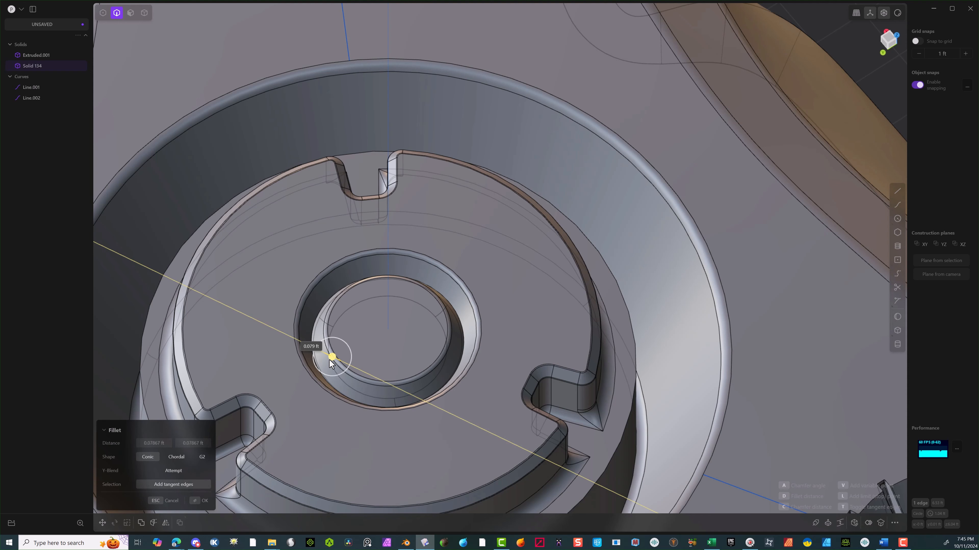
pyautogui.click(197, 500)
pyautogui.click(236, 369)
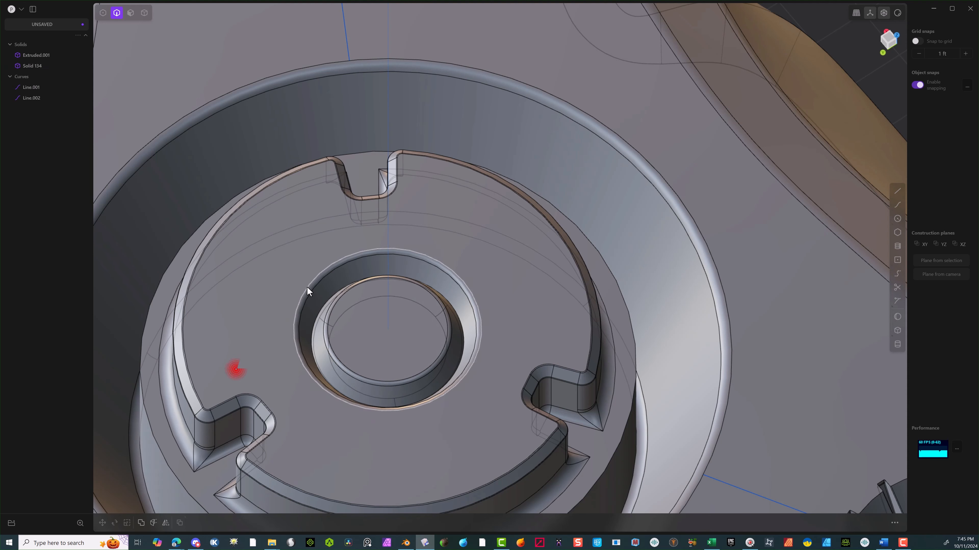
pyautogui.moveTo(307, 287); pyautogui.dragTo(306, 273, button='middle')
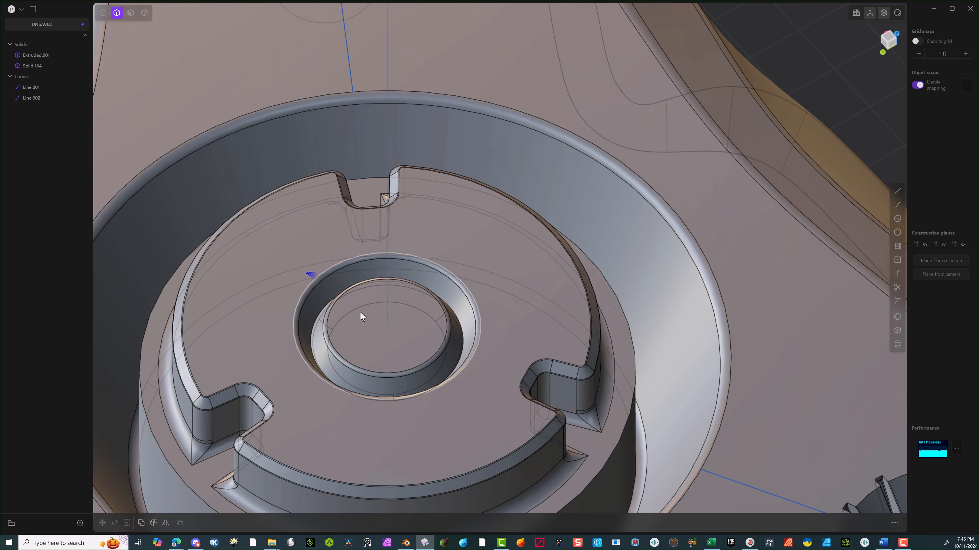
# Delete the flat circular top face of the inset centre plug, leaving its rim open.
pyautogui.click(131, 14)
pyautogui.click(395, 326)
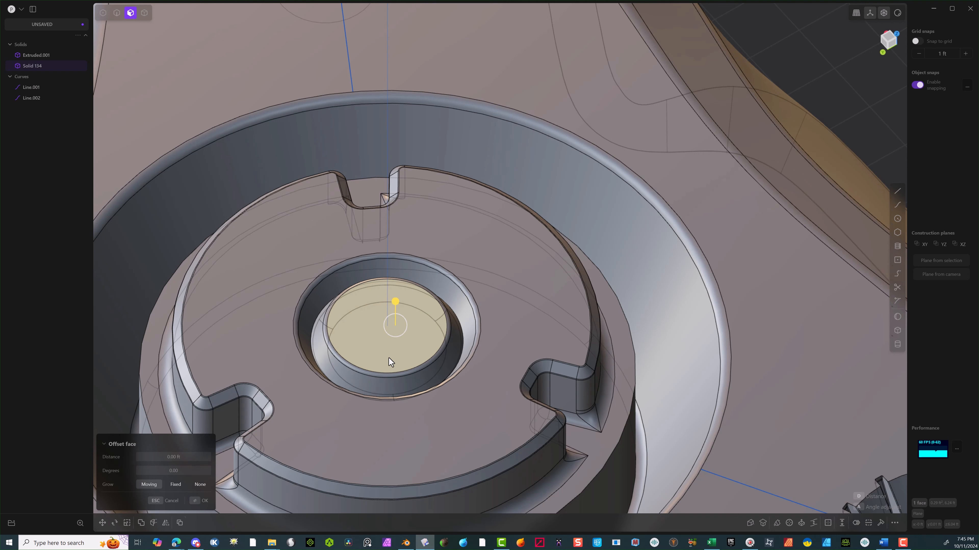
pyautogui.press('shift')
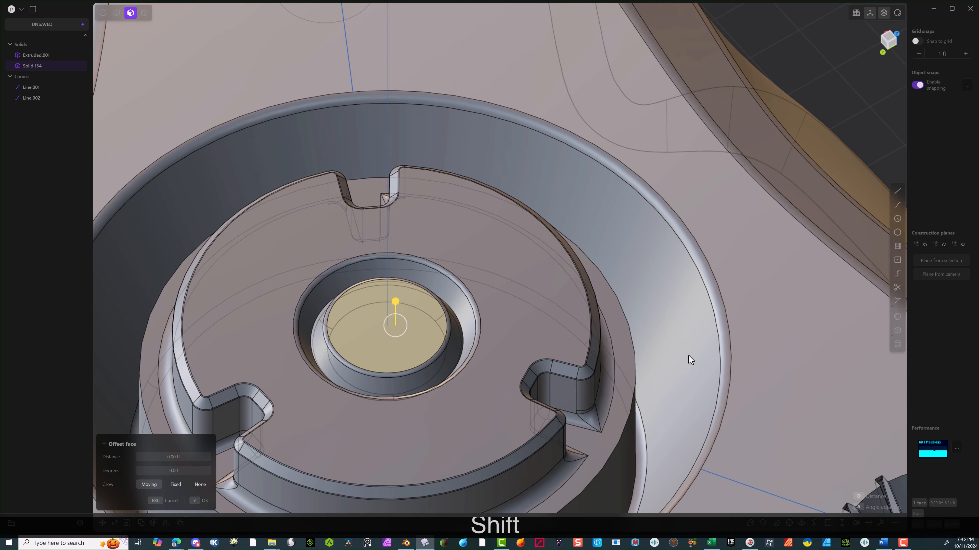
pyautogui.hotkey('shift', 'x')
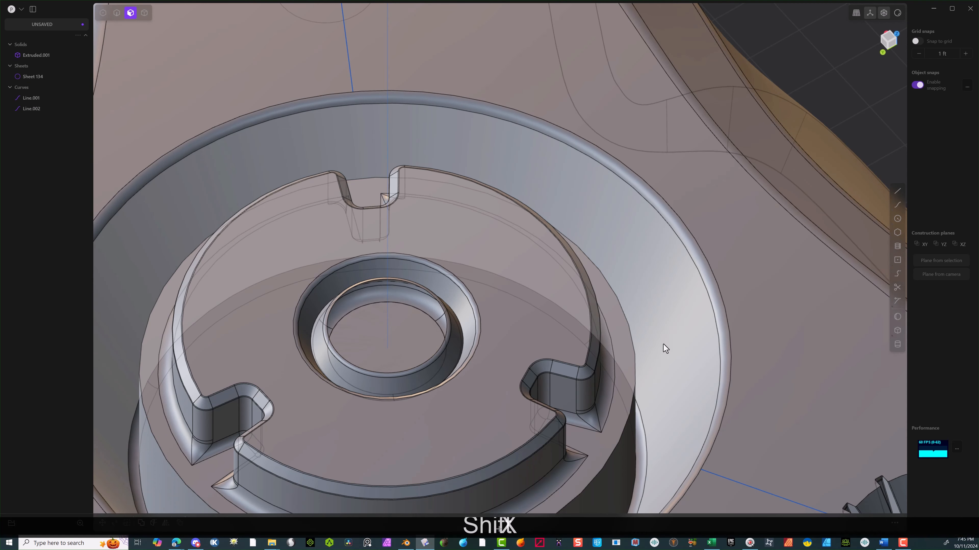
pyautogui.moveTo(547, 295); pyautogui.dragTo(530, 273, button='middle')
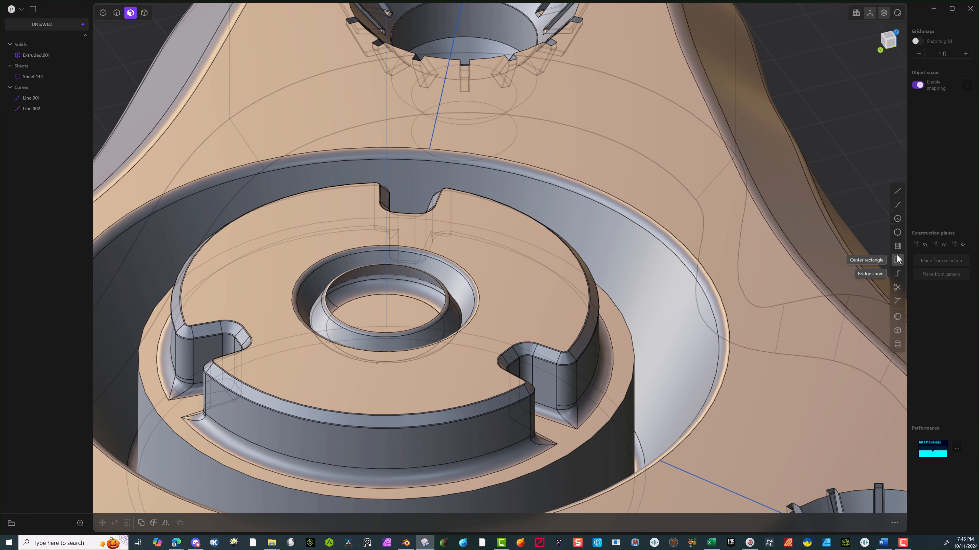
pyautogui.click(897, 318)
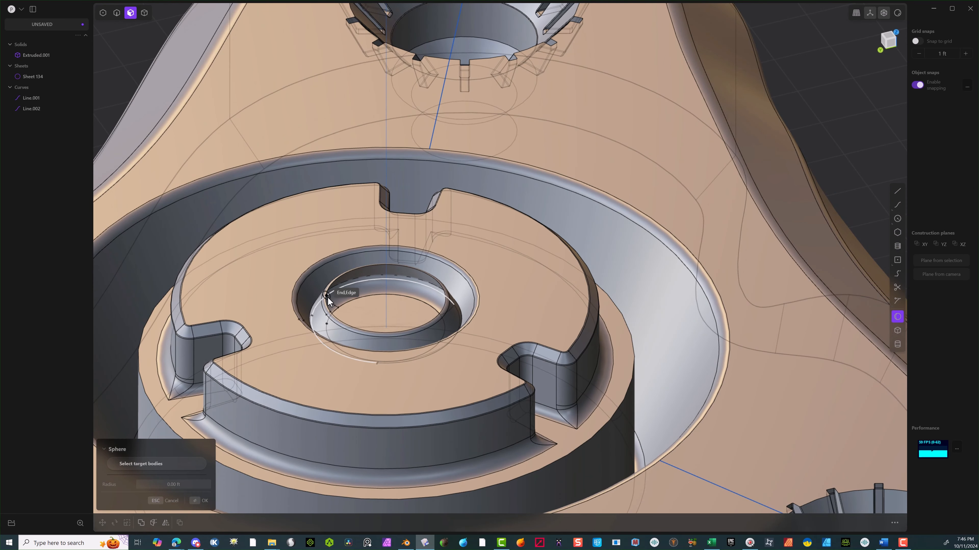
pyautogui.click(334, 299)
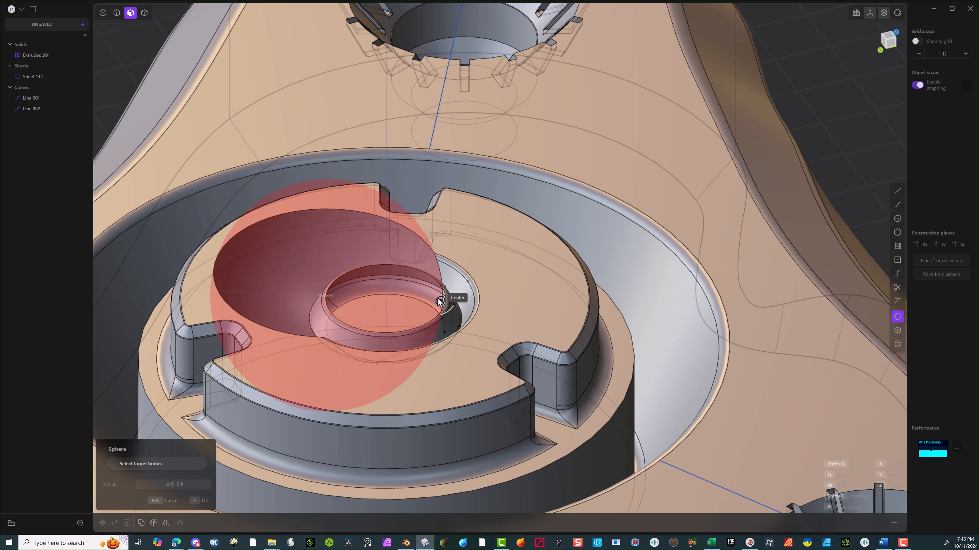
pyautogui.press('Escape')
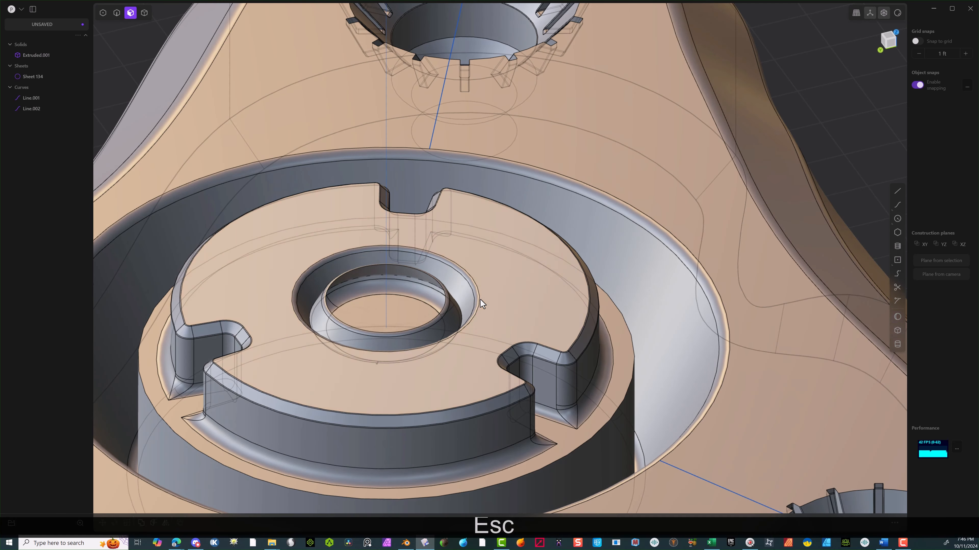
# Create a sphere of about 0.98 ft radius as a new body, centred in the plug's opening and reaching its inner rim.
pyautogui.moveTo(477, 359); pyautogui.dragTo(675, 189, button='middle')
pyautogui.click(890, 39)
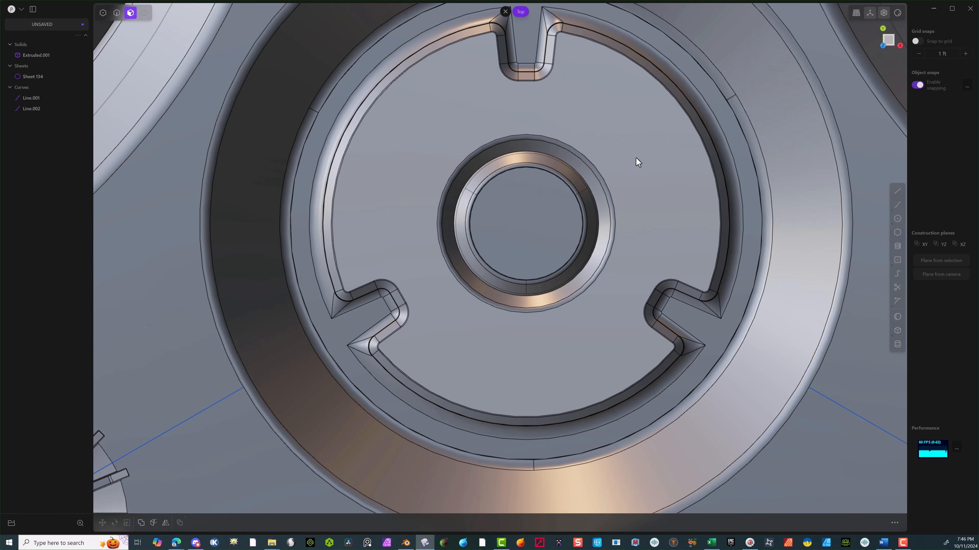
pyautogui.click(897, 316)
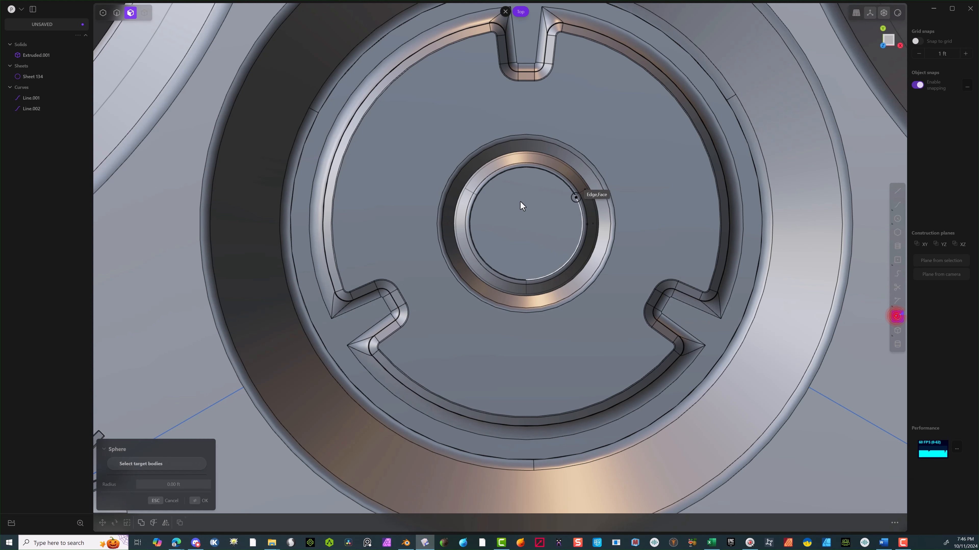
pyautogui.click(525, 224)
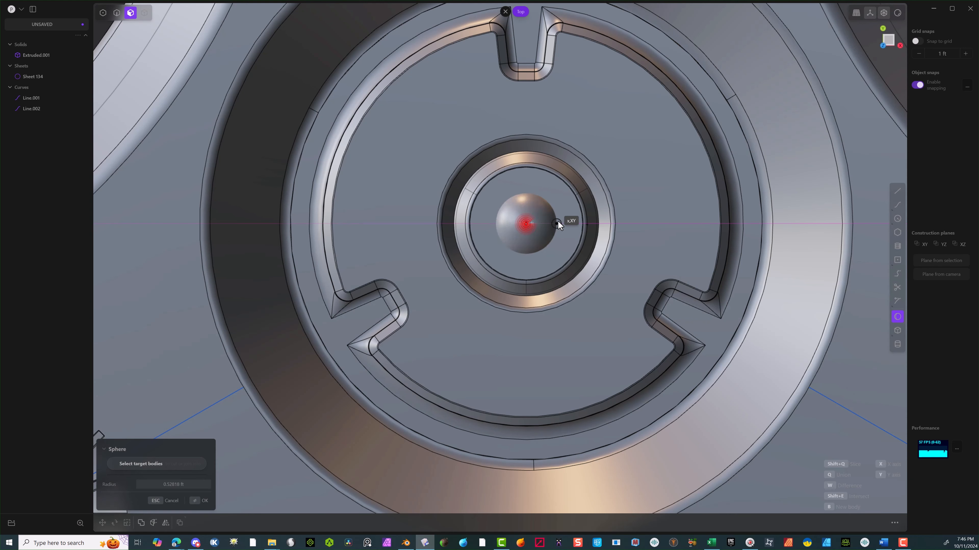
pyautogui.click(580, 223)
pyautogui.click(203, 464)
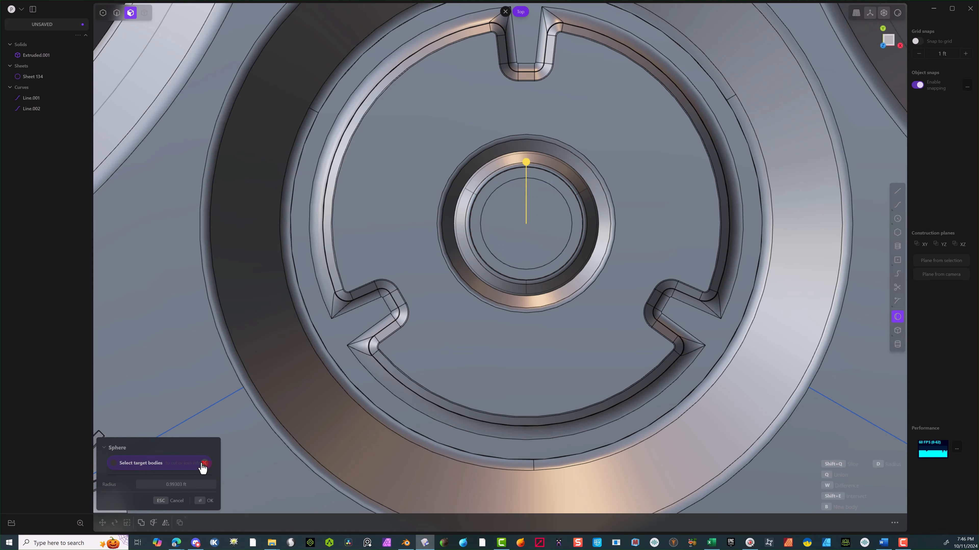
pyautogui.moveTo(600, 92); pyautogui.dragTo(551, 23, button='middle')
pyautogui.scroll(-5, 551, 23)
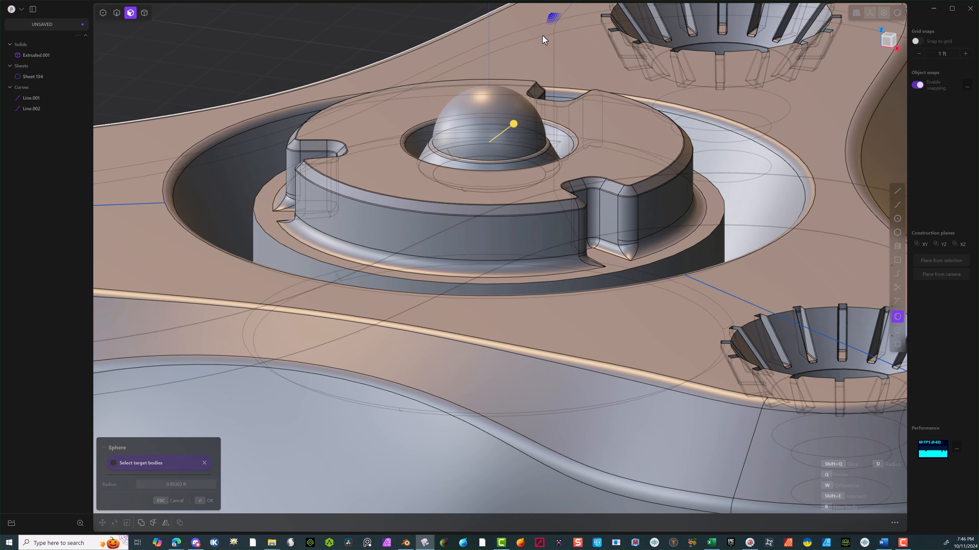
pyautogui.scroll(-2, 479, 94)
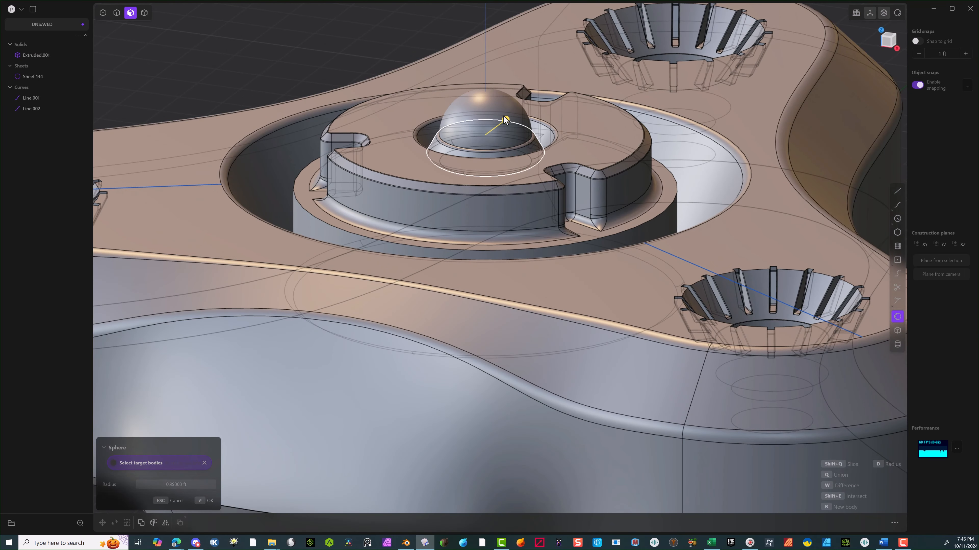
pyautogui.scroll(2, 467, 140)
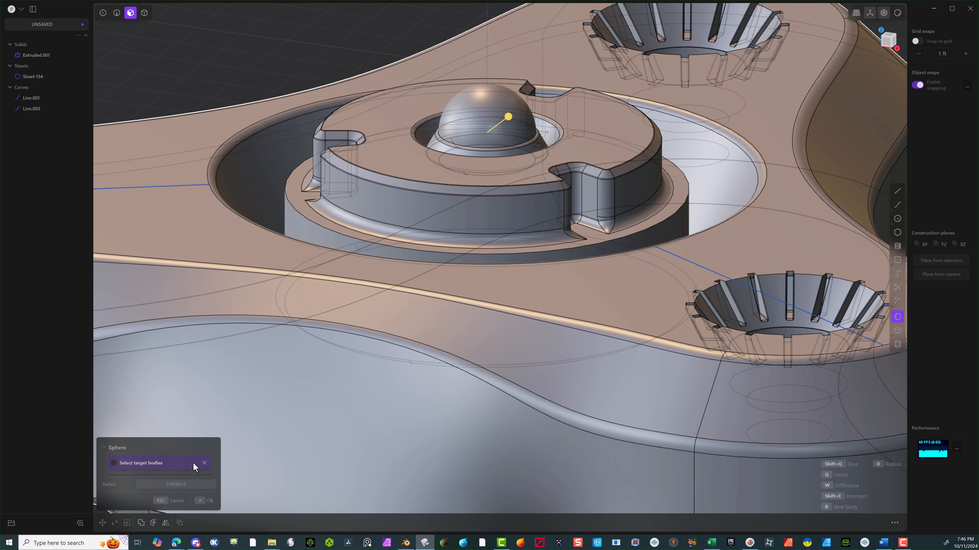
pyautogui.click(201, 501)
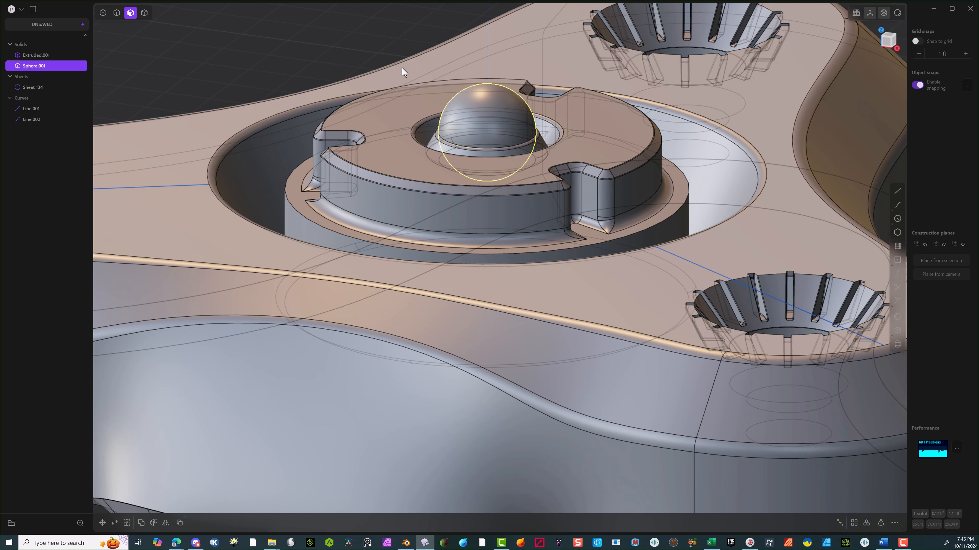
# Scale the centre sphere down uniformly to about 0.969 of its size.
pyautogui.press('s')
pyautogui.press('s')
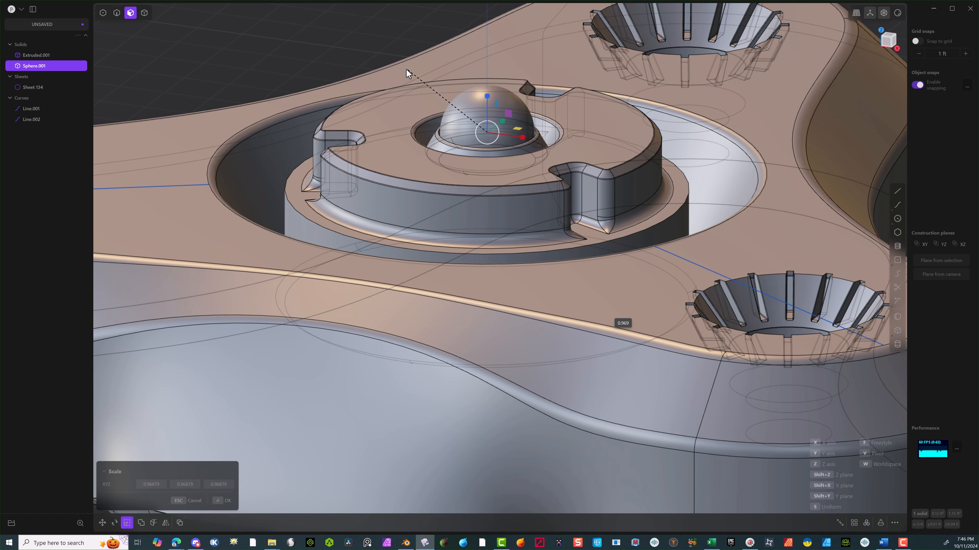
pyautogui.click(406, 69)
pyautogui.moveTo(364, 137); pyautogui.dragTo(390, 278, button='middle')
pyautogui.scroll(-8, 390, 279)
pyautogui.scroll(4, 412, 268)
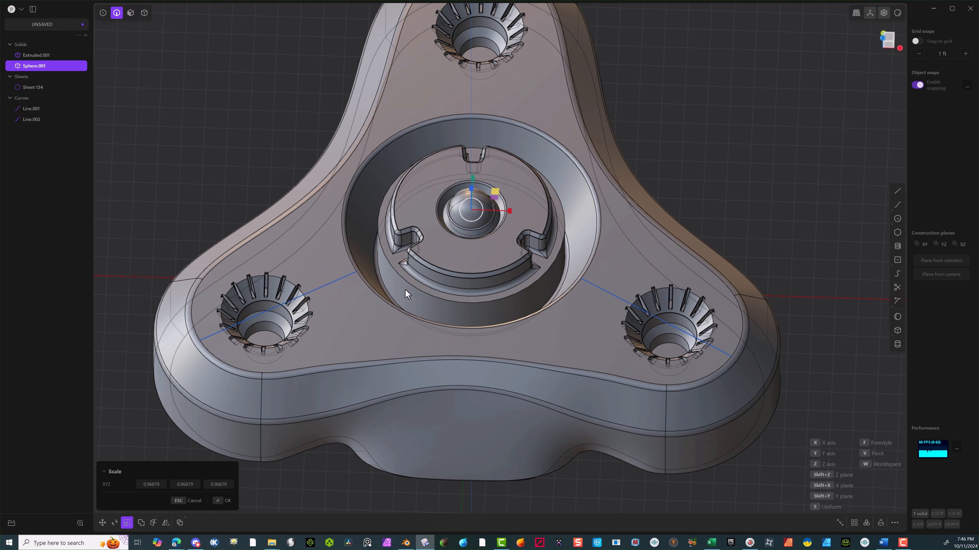
pyautogui.click(221, 500)
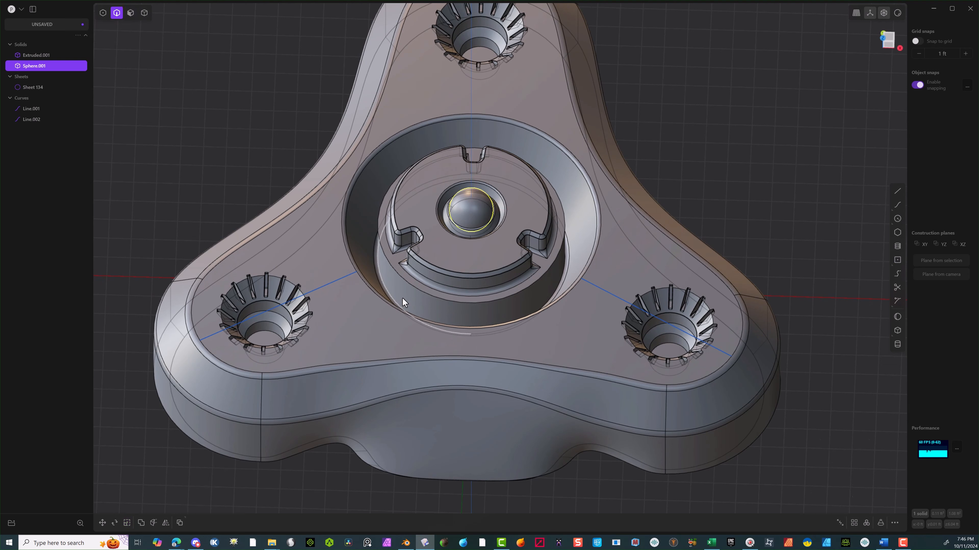
# Chamfer the outer circular edge of the central cylinder's lower ledge by about 0.171 ft.
pyautogui.click(404, 280)
pyautogui.press('f')
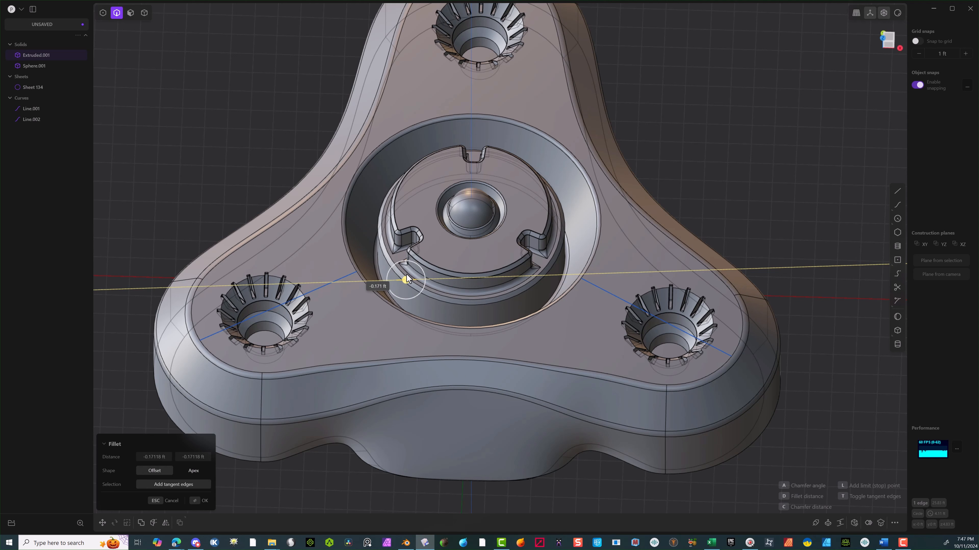
pyautogui.click(406, 274)
pyautogui.click(202, 501)
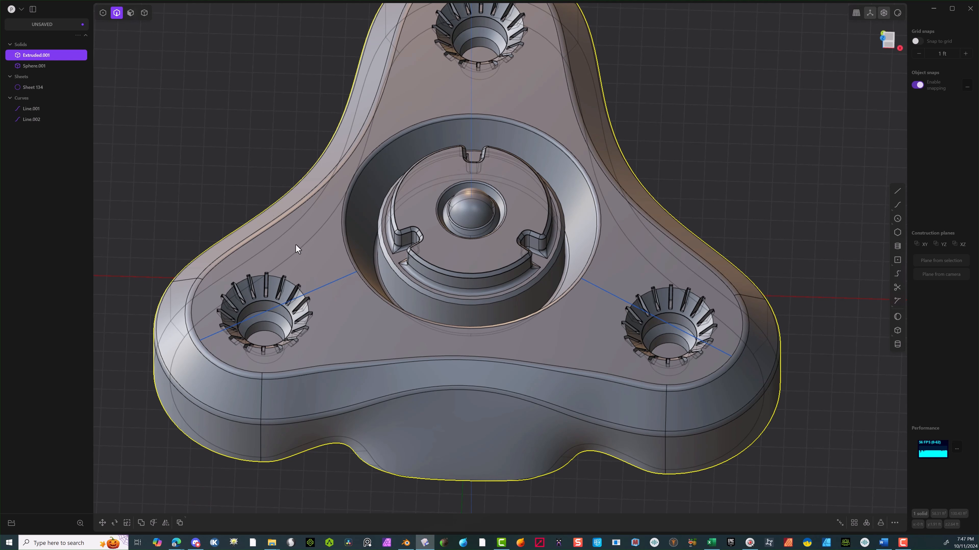
# Fillet both circular edges of the chamfer on the central cylinder's ledge by about 0.066 ft.
pyautogui.press('Escape')
pyautogui.click(394, 272)
pyautogui.press('f')
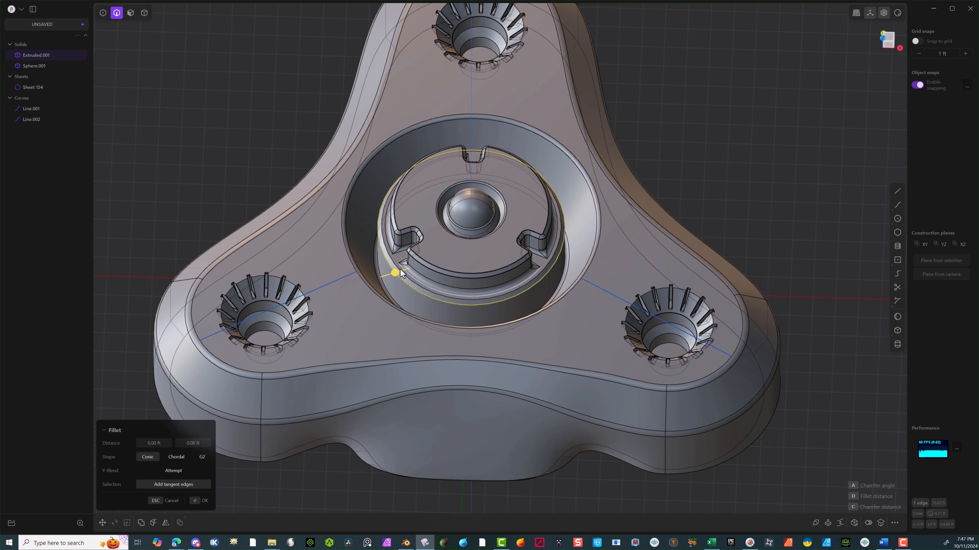
pyautogui.keyDown('shift'); pyautogui.click(395, 264); pyautogui.keyUp('shift')
pyautogui.moveTo(396, 265); pyautogui.dragTo(395, 267)
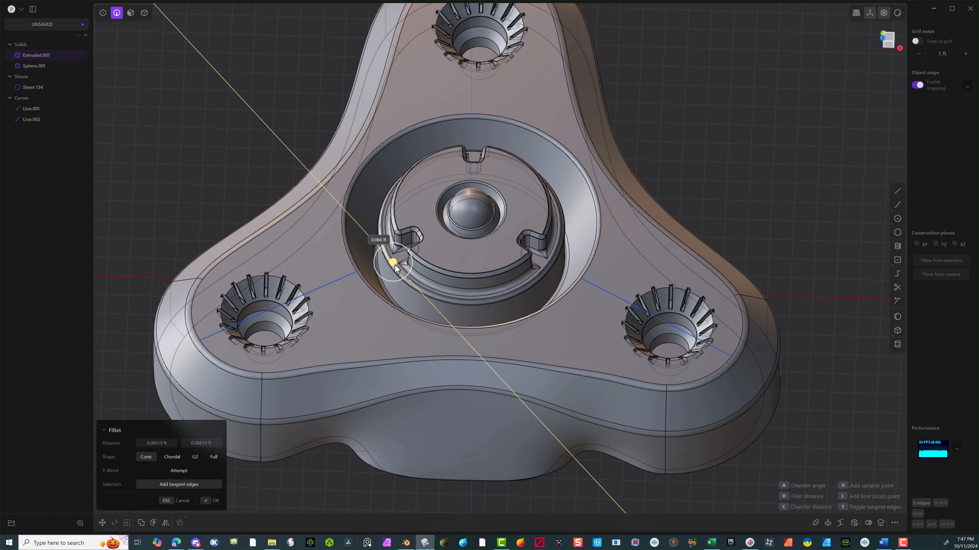
pyautogui.click(213, 501)
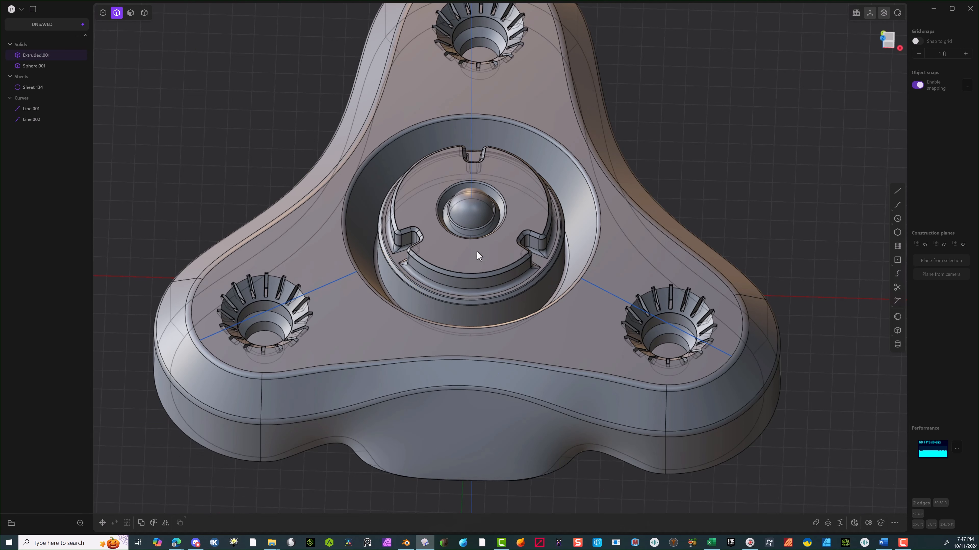
pyautogui.click(463, 283)
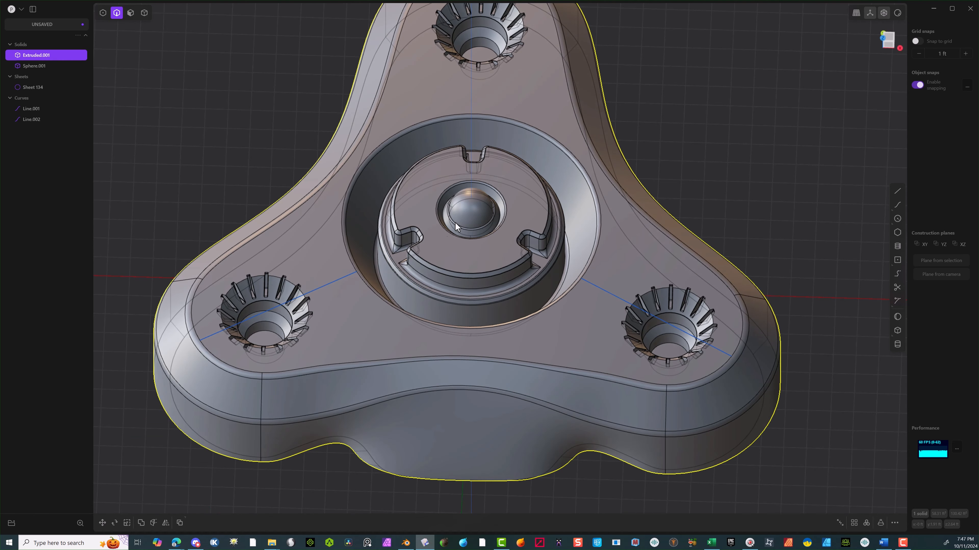
# Fillet the circular edge at the base of the slotted flare in all three lobe holes by about 0.224 ft.
pyautogui.click(269, 311)
pyautogui.press('f')
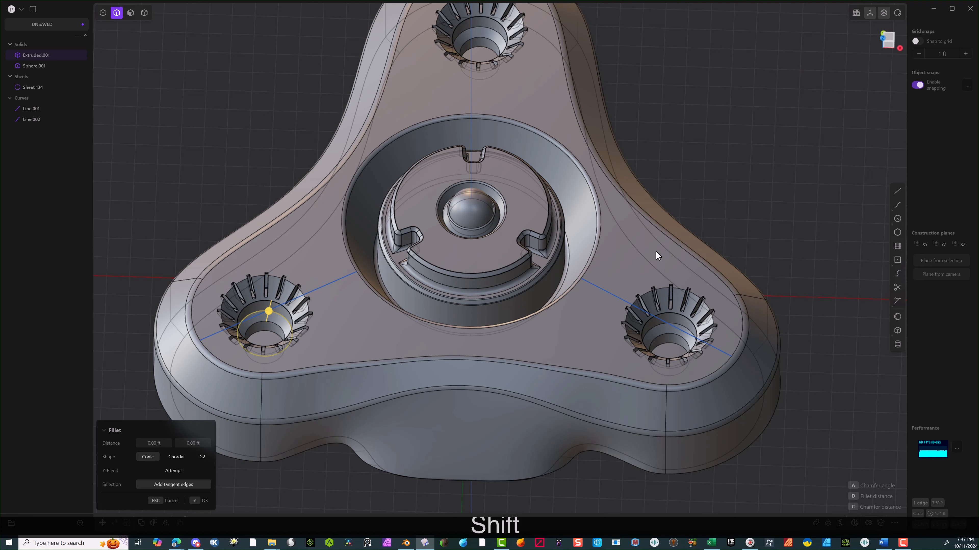
pyautogui.keyDown('shift'); pyautogui.click(679, 323); pyautogui.keyUp('shift')
pyautogui.keyDown('shift'); pyautogui.click(489, 29); pyautogui.keyUp('shift')
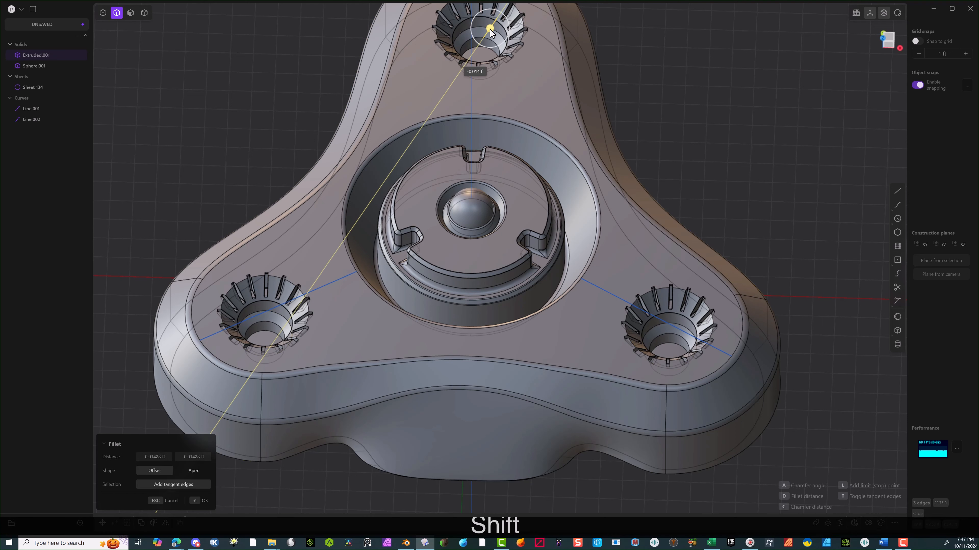
pyautogui.moveTo(490, 29); pyautogui.dragTo(489, 33)
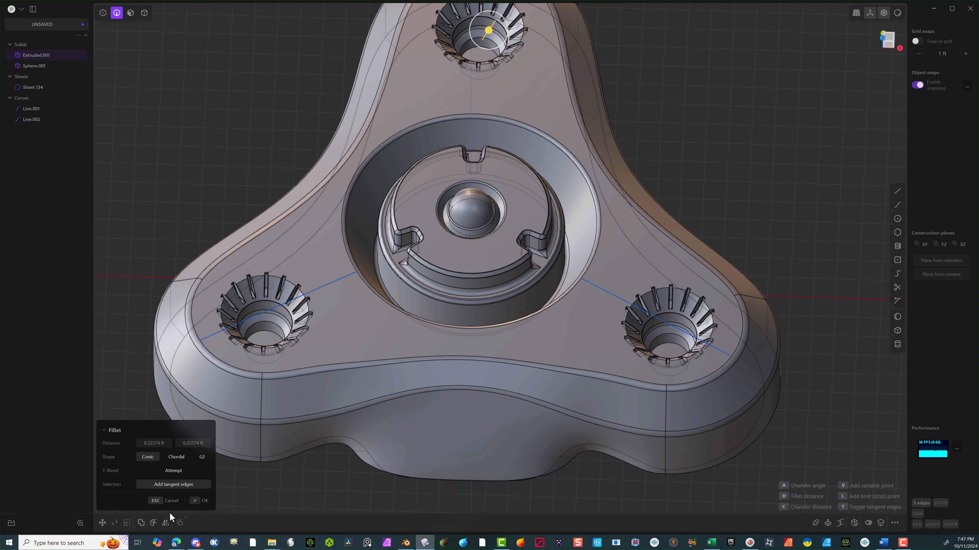
pyautogui.click(198, 501)
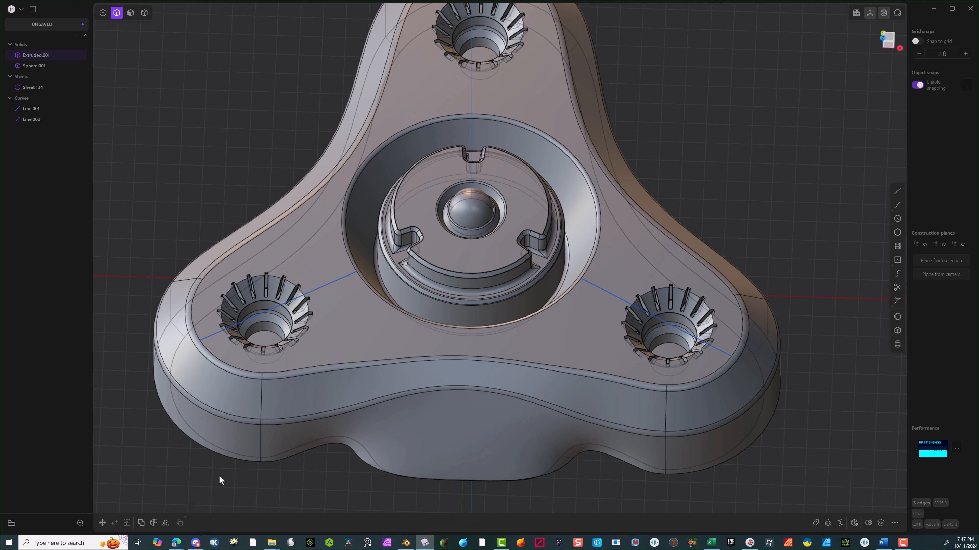
# Fillet the circular step edge further down inside all three lobe holes by about 0.245 ft.
pyautogui.click(266, 321)
pyautogui.press('f')
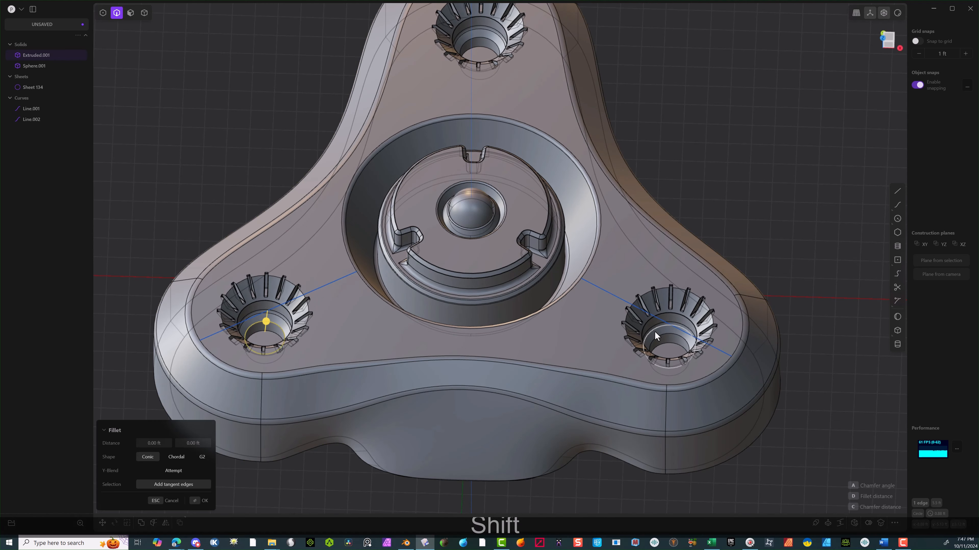
pyautogui.keyDown('shift'); pyautogui.click(668, 334); pyautogui.keyUp('shift')
pyautogui.keyDown('shift'); pyautogui.click(484, 38); pyautogui.keyUp('shift')
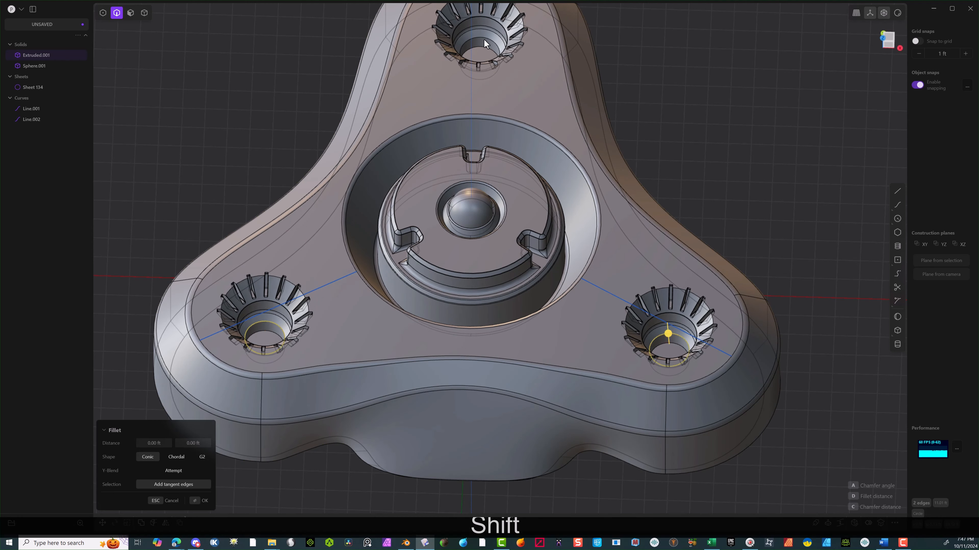
pyautogui.moveTo(483, 37); pyautogui.dragTo(481, 41)
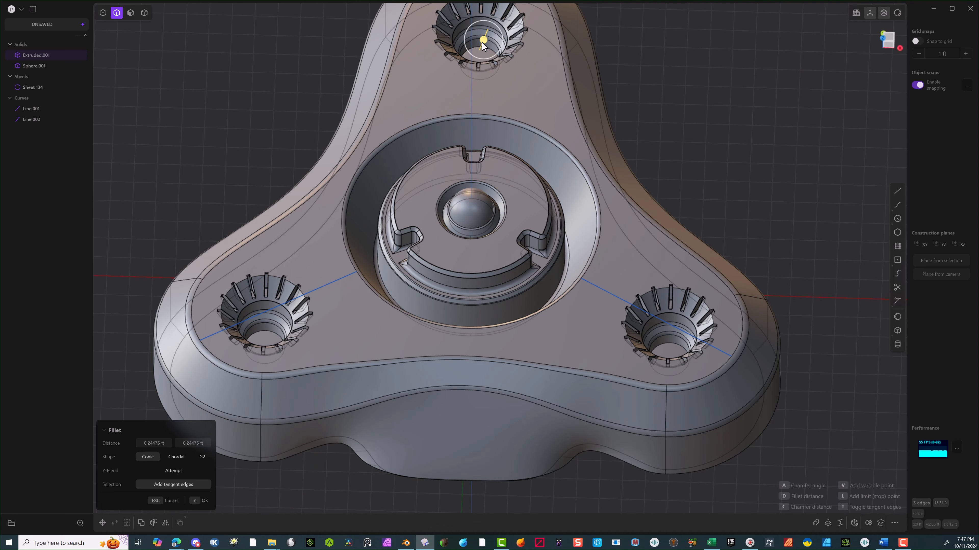
pyautogui.click(201, 501)
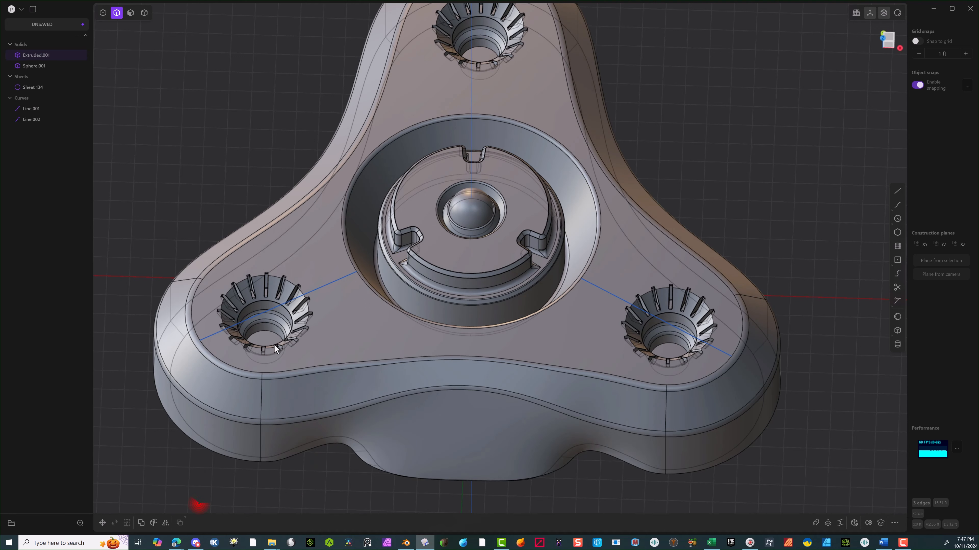
# Fillet the innermost circular edge of the lobe holes, below the steps already rounded.
pyautogui.click(267, 332)
pyautogui.press('f')
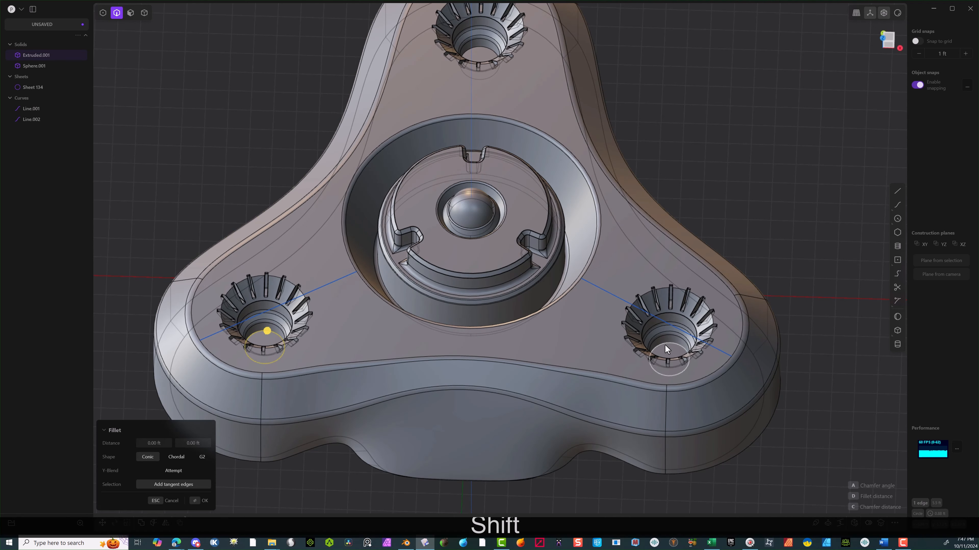